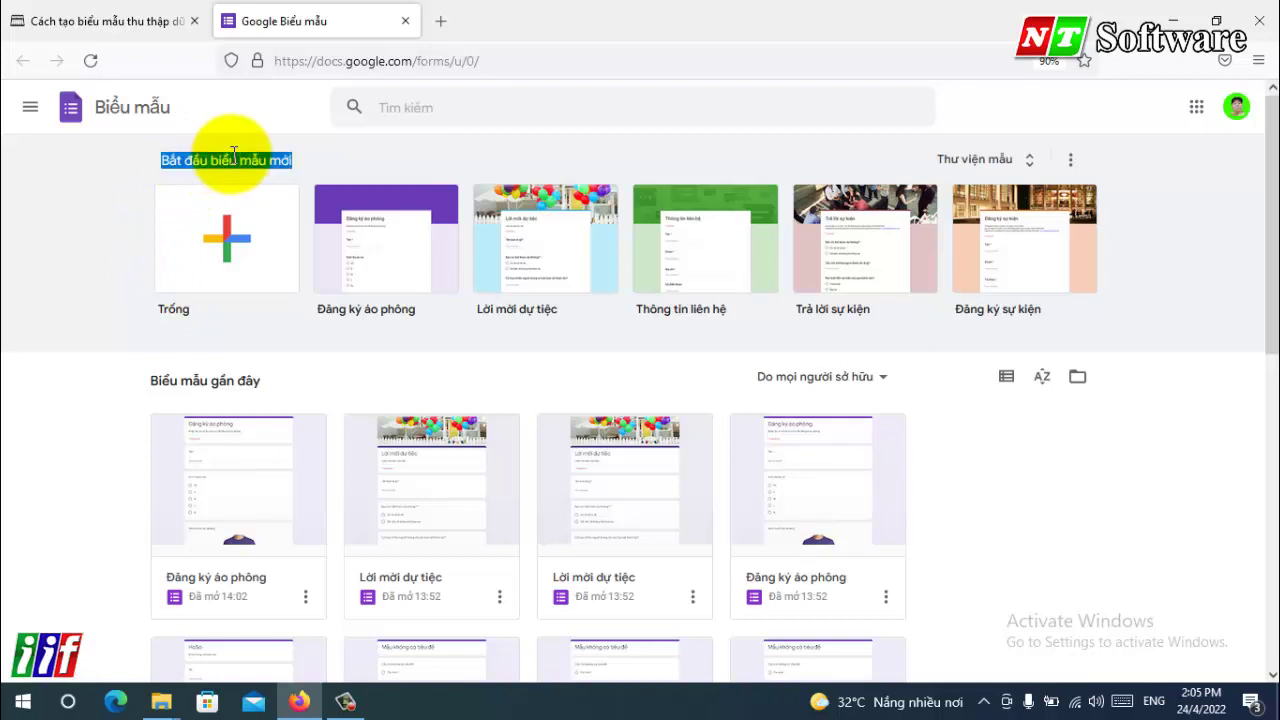
- Create a blank form and title it "Bạn cần màu áo nào ?"
left_click(233, 155)
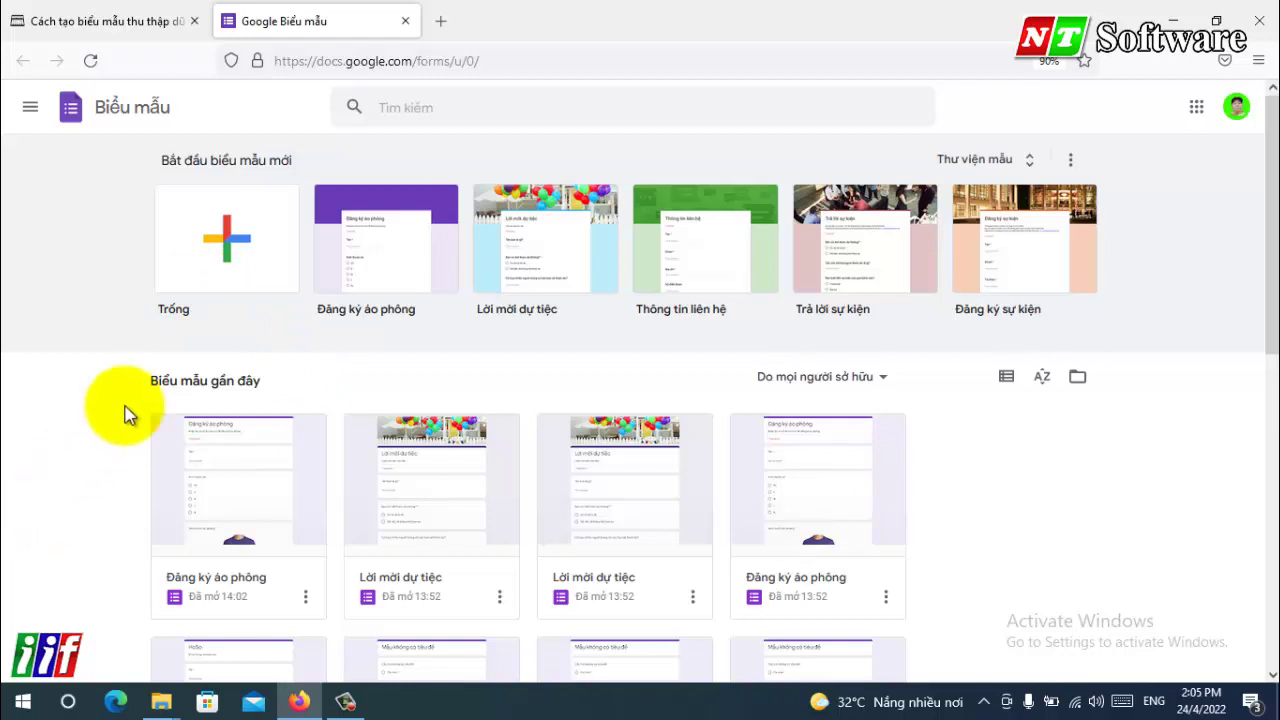
left_click(249, 257)
left_click(440, 222)
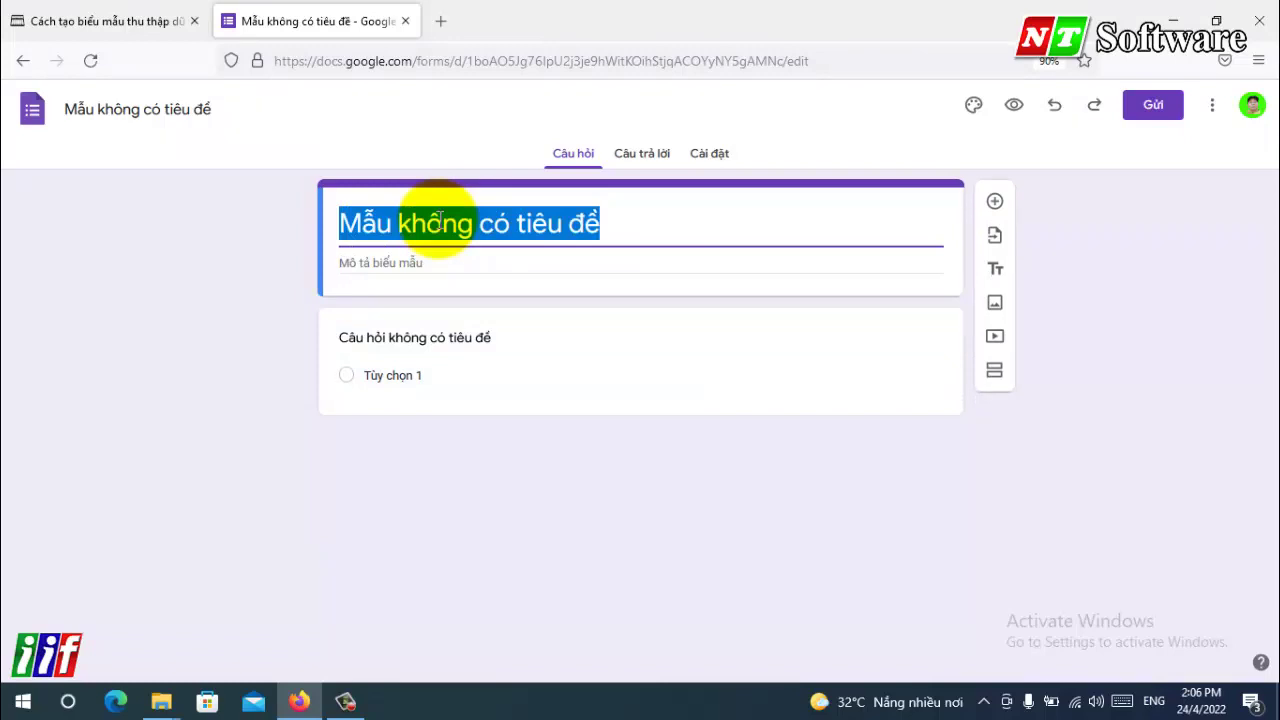
type("Bạn")
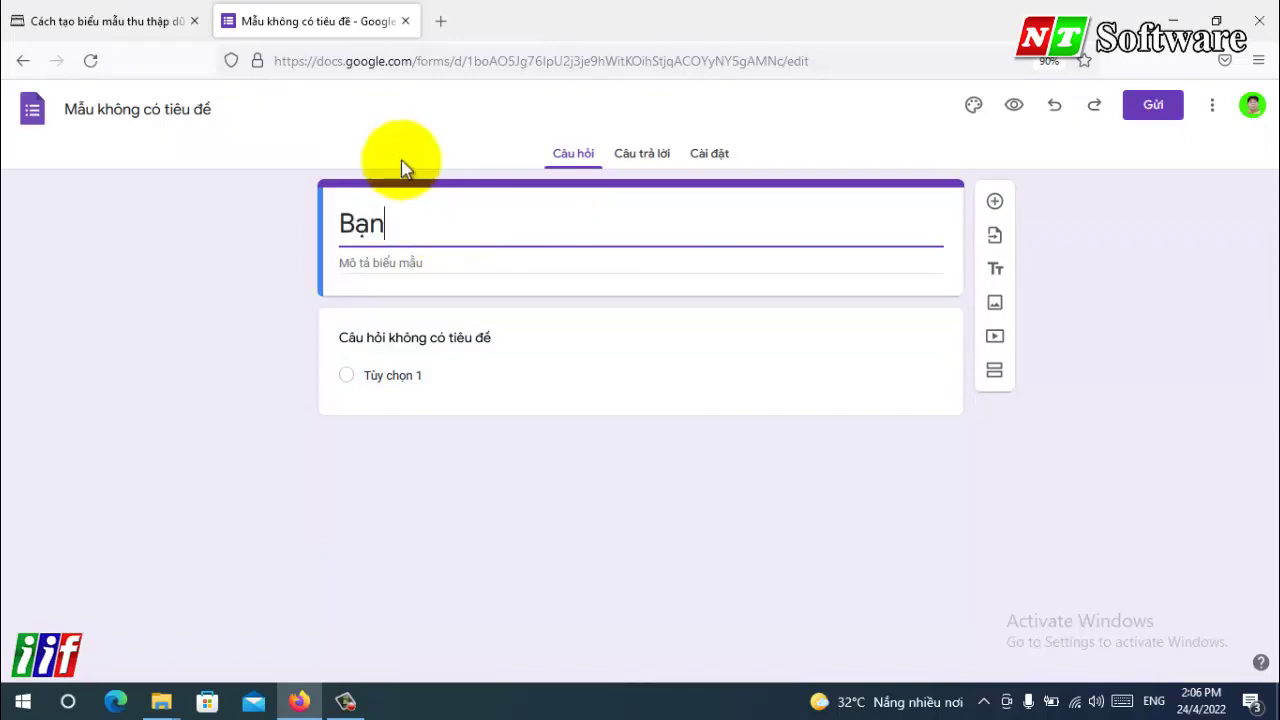
type(" cần màu ao nao ?")
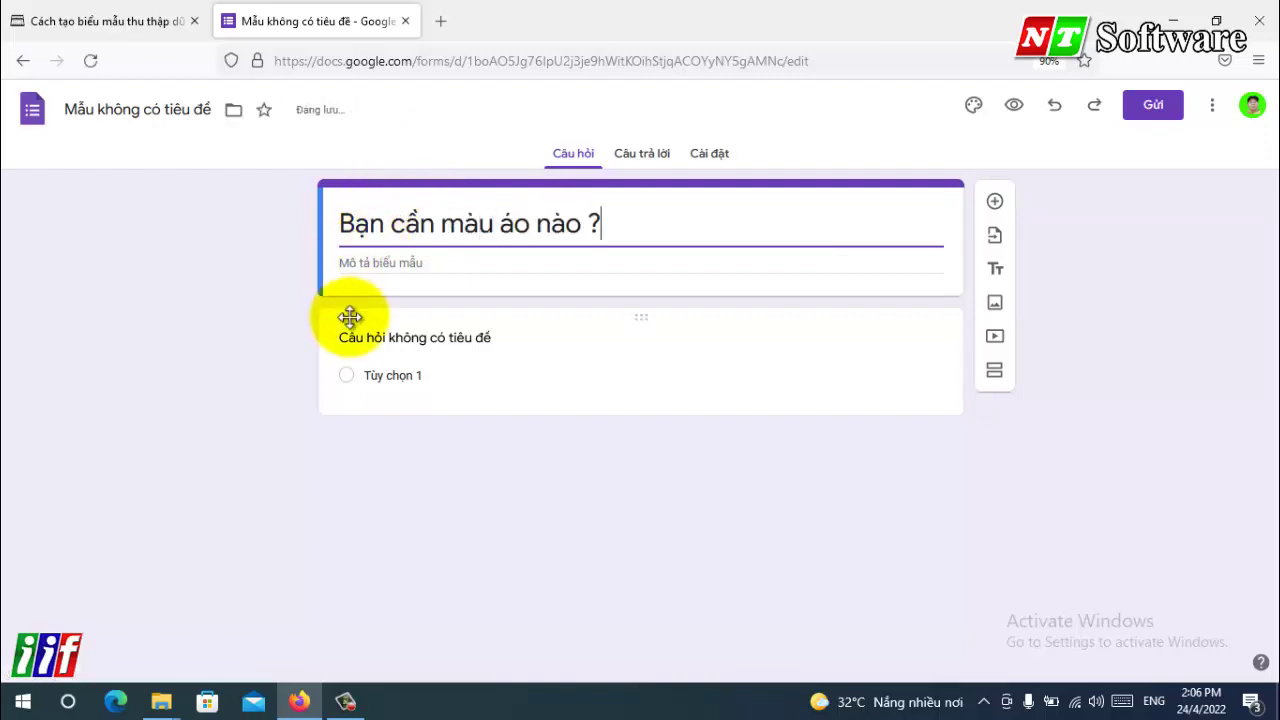
- Fill the multiple-choice question with three options: Xanh, Vàng and Hồng
left_click(348, 380)
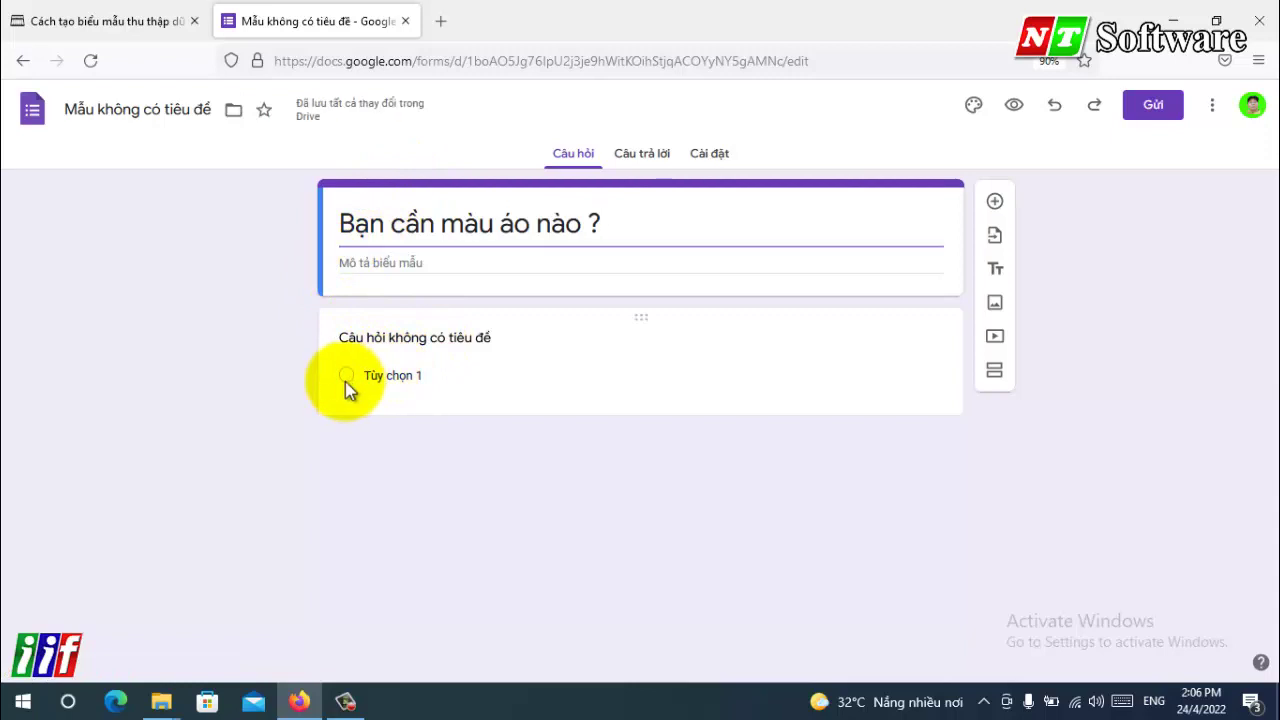
type("Xanh")
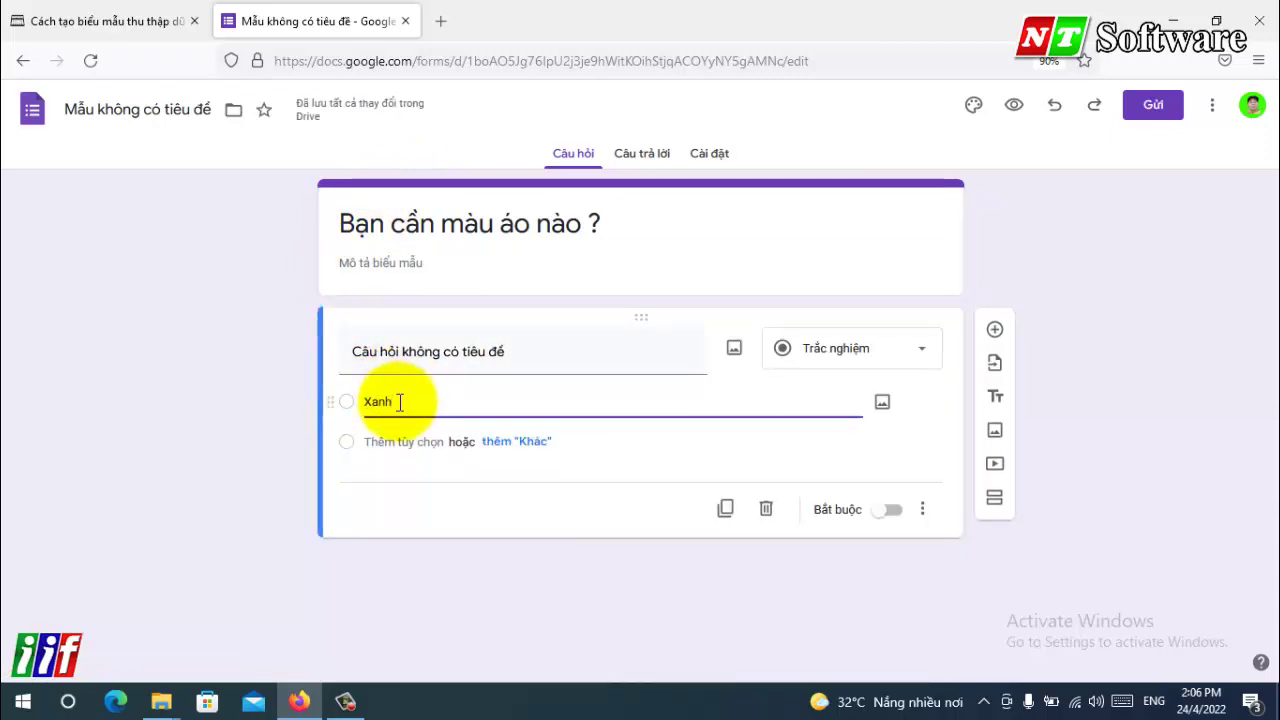
left_click(397, 442)
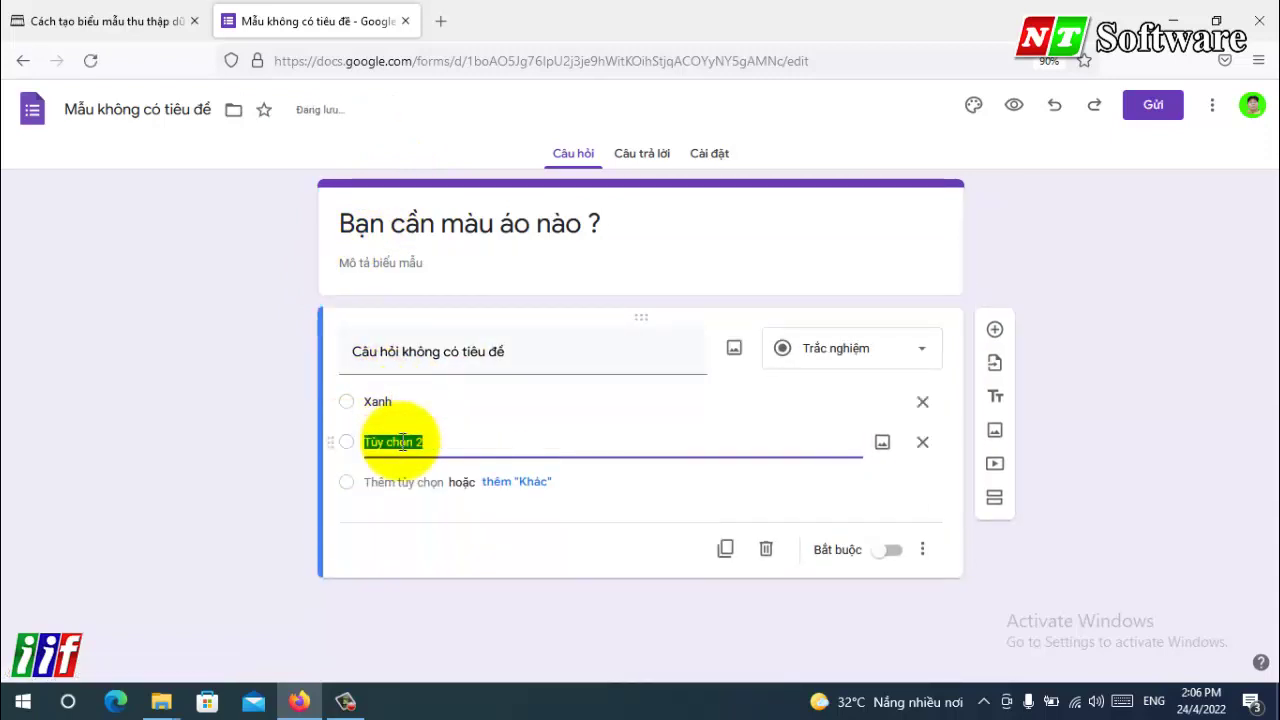
type("Vangf")
left_click(400, 482)
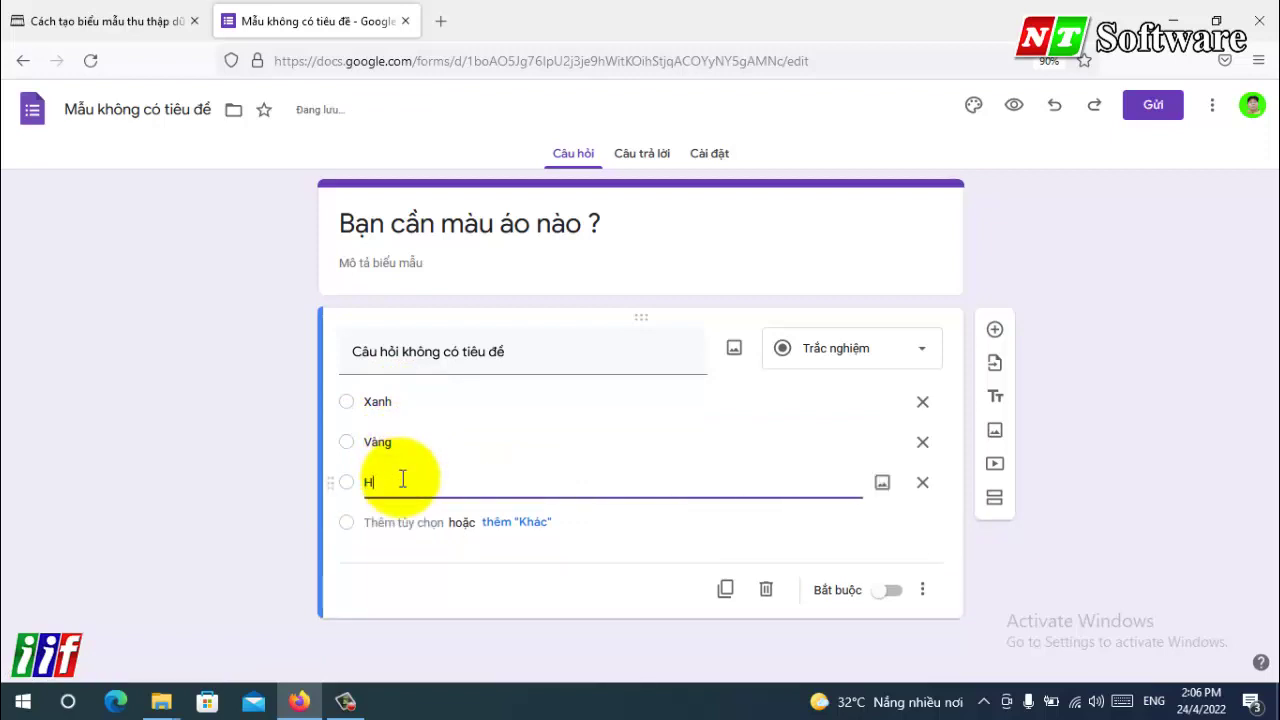
left_click(240, 455)
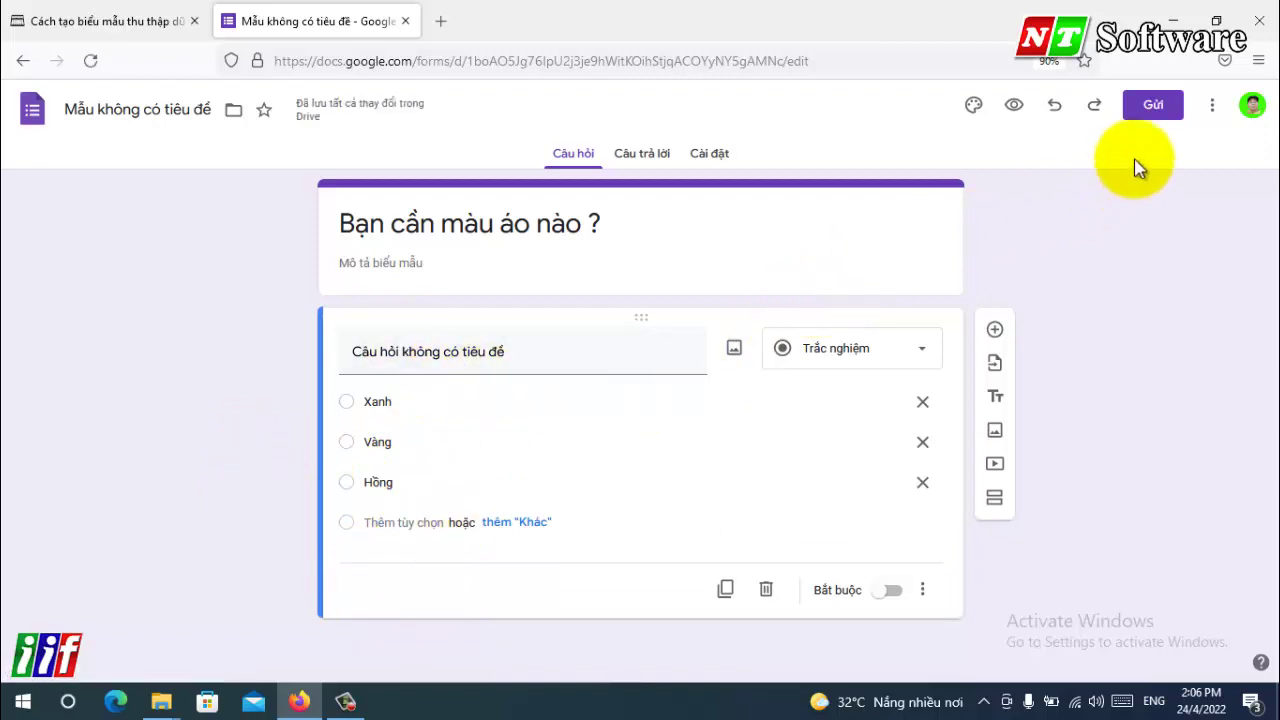
- Copy the form's shareable link from the send options and close the dialog
left_click(1150, 110)
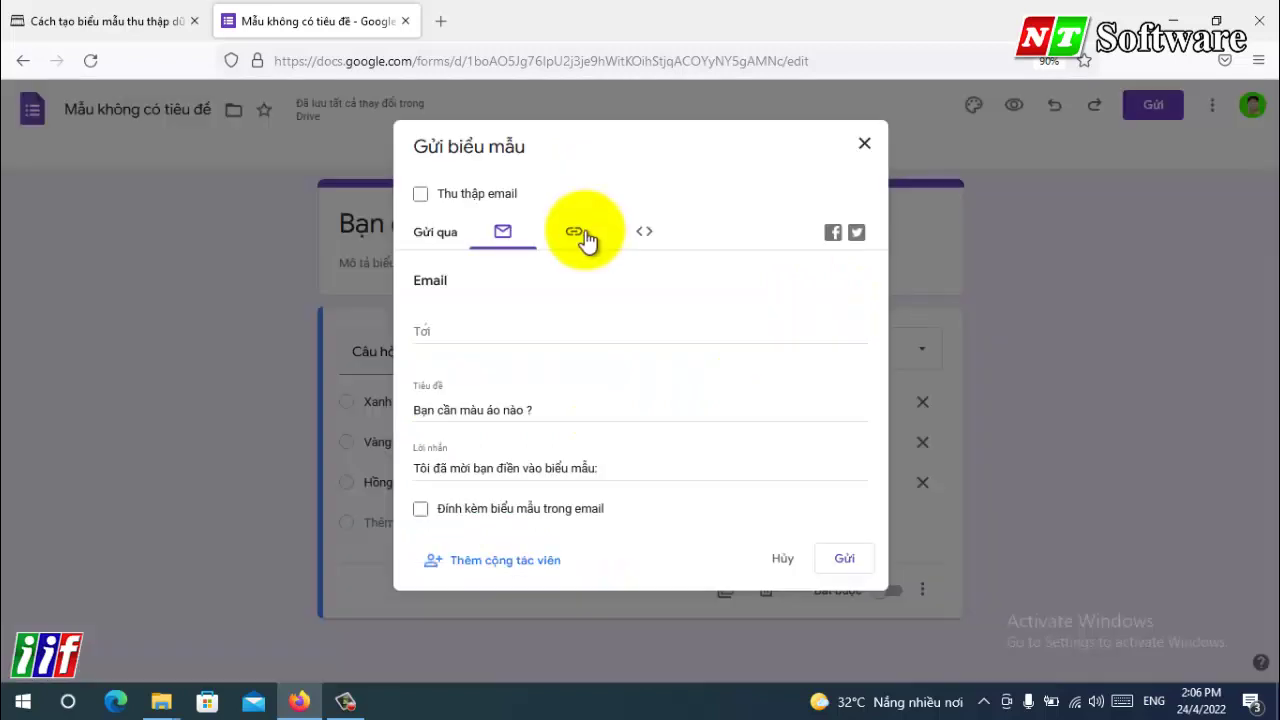
left_click(576, 232)
left_click(571, 310)
key("ctrl+c")
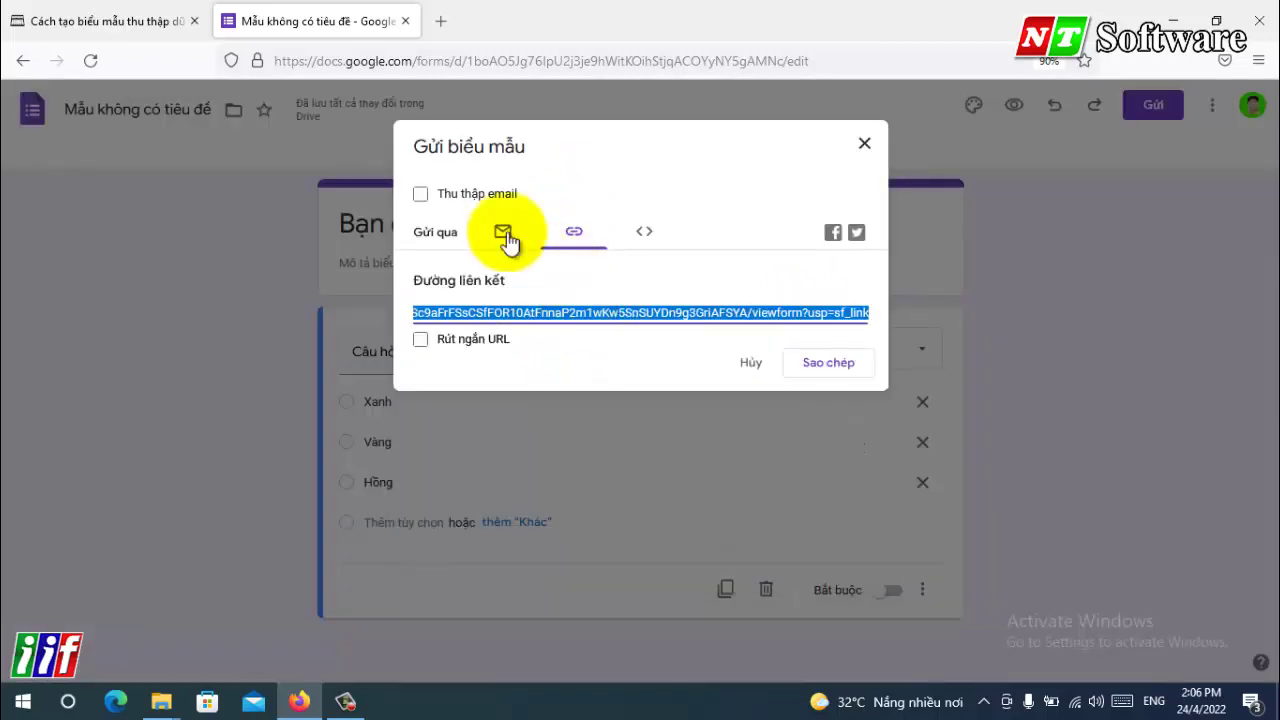
right_click(594, 311)
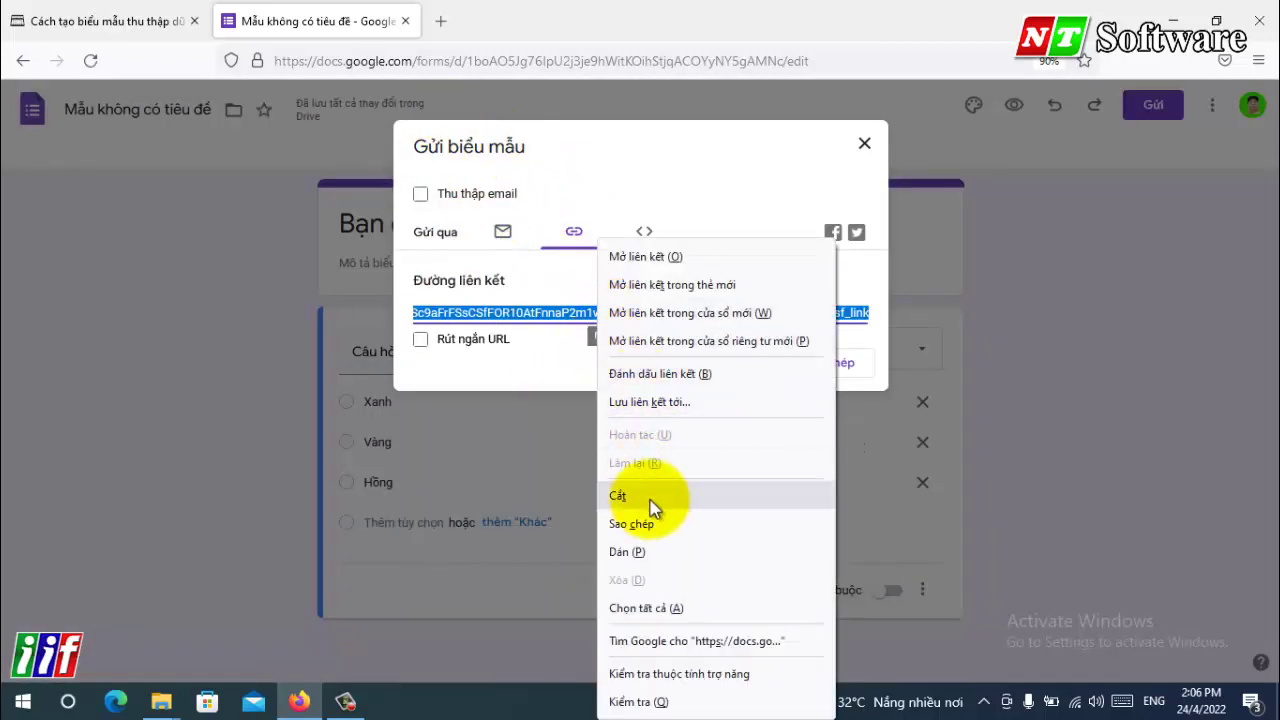
left_click(657, 527)
left_click(864, 143)
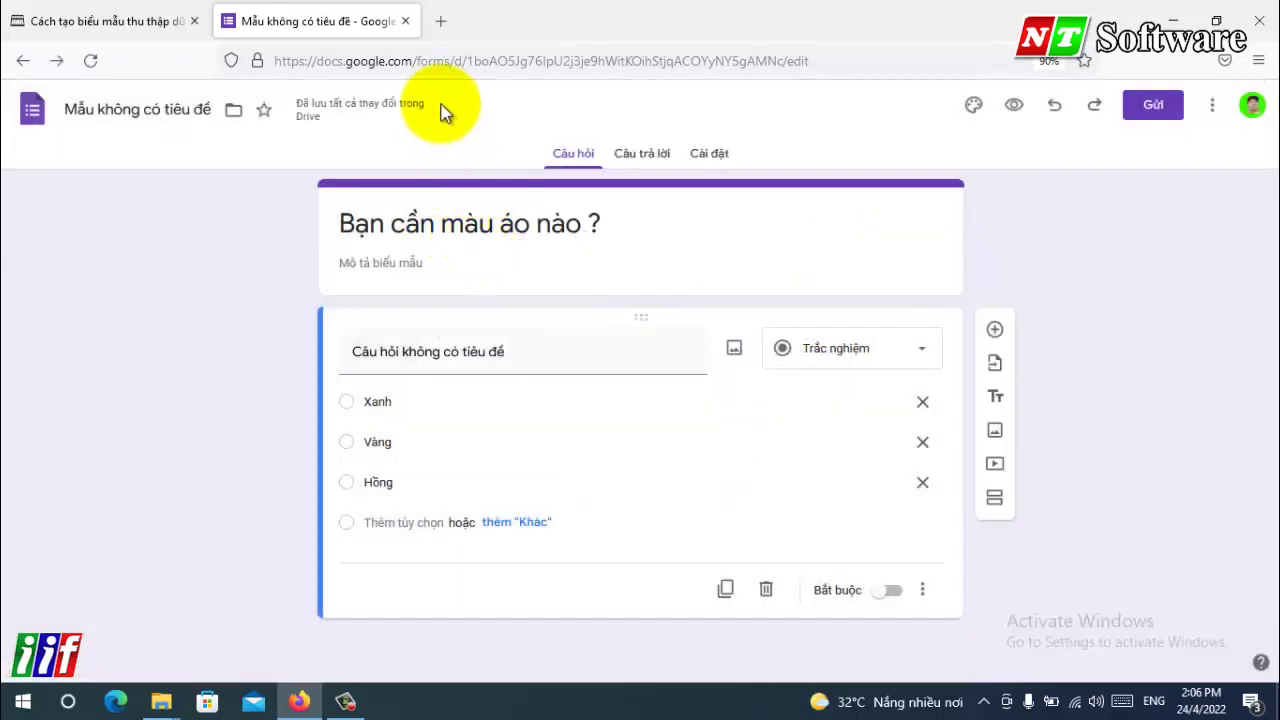
- Open the copied form link in a new browser tab and submit a response choosing Xanh
left_click(440, 21)
right_click(442, 68)
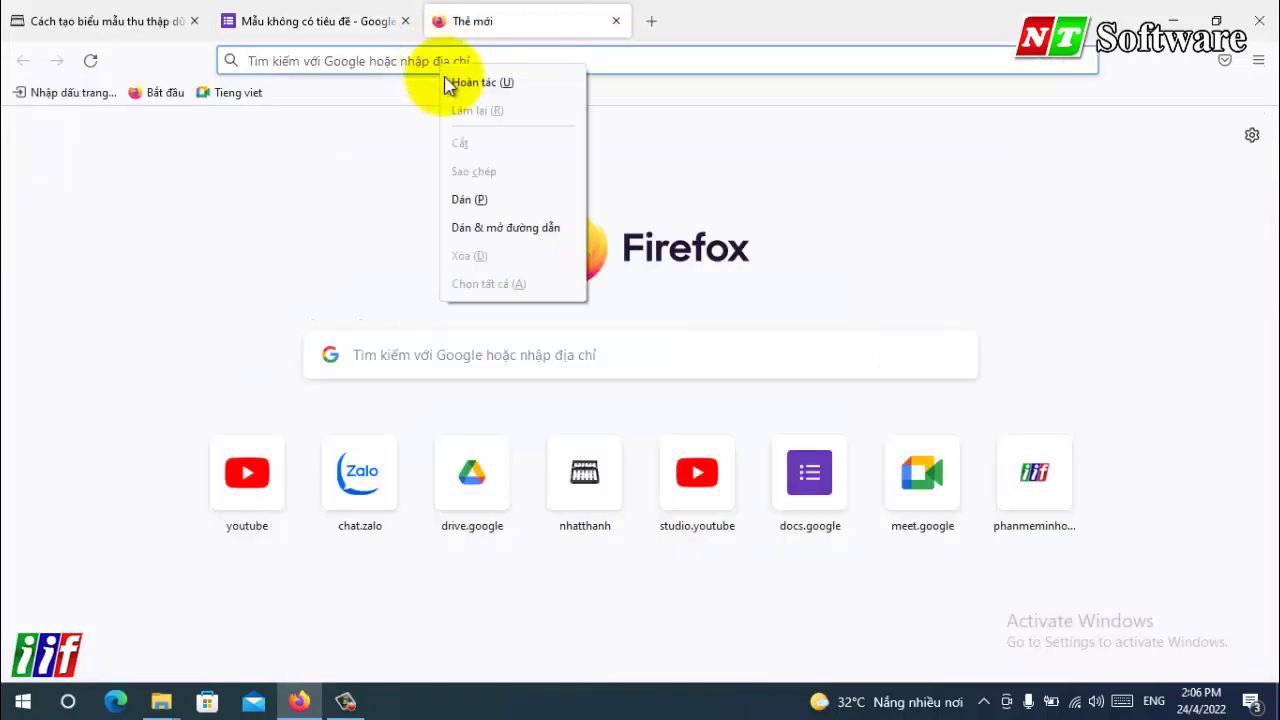
left_click(504, 227)
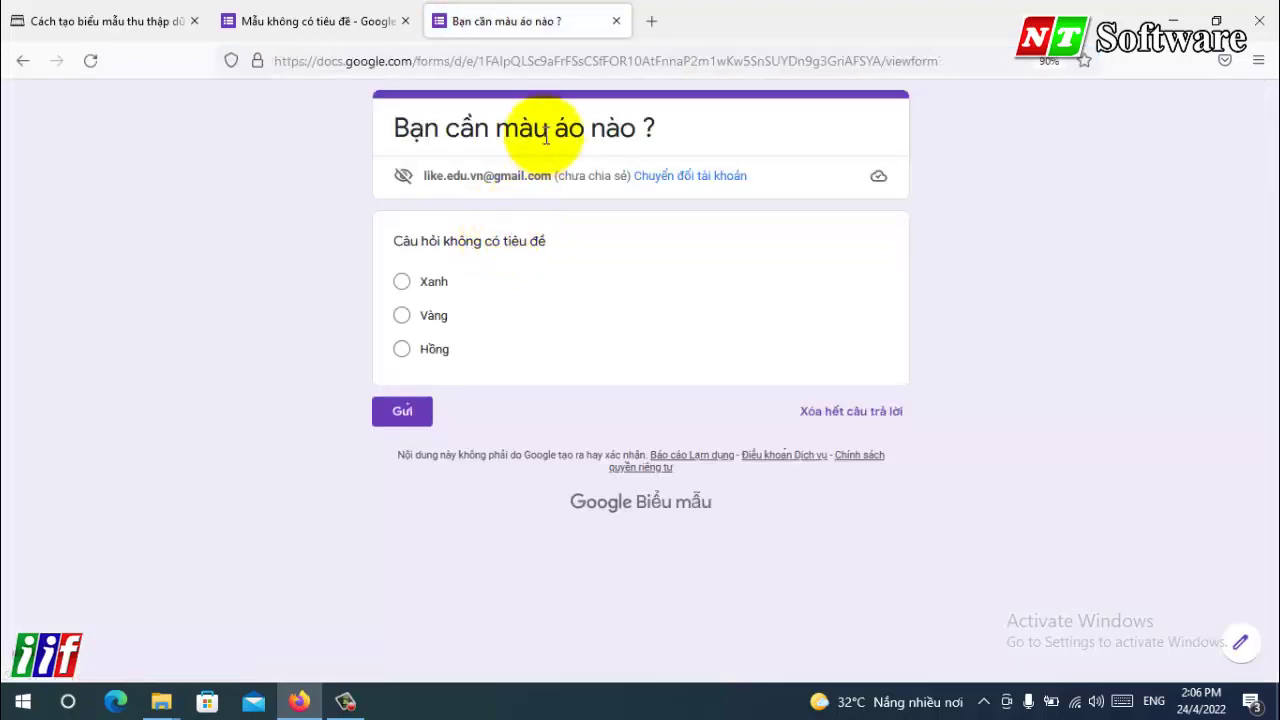
left_click(403, 283)
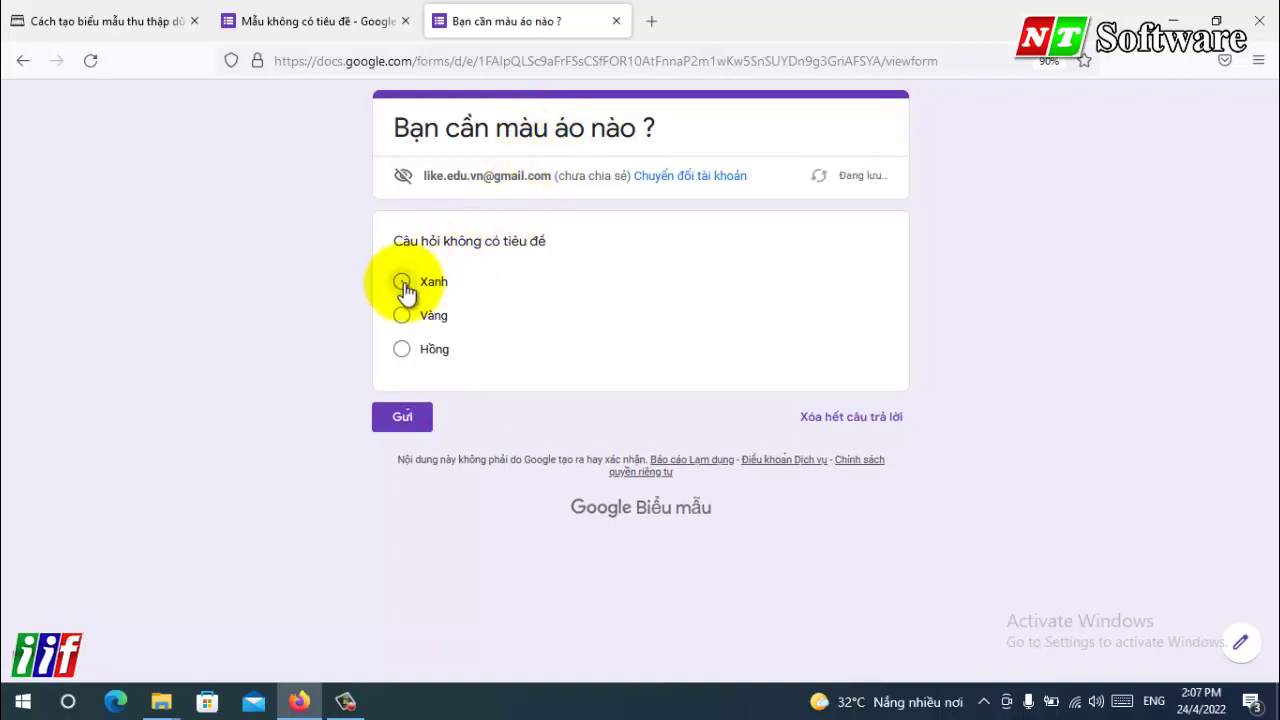
left_click(412, 442)
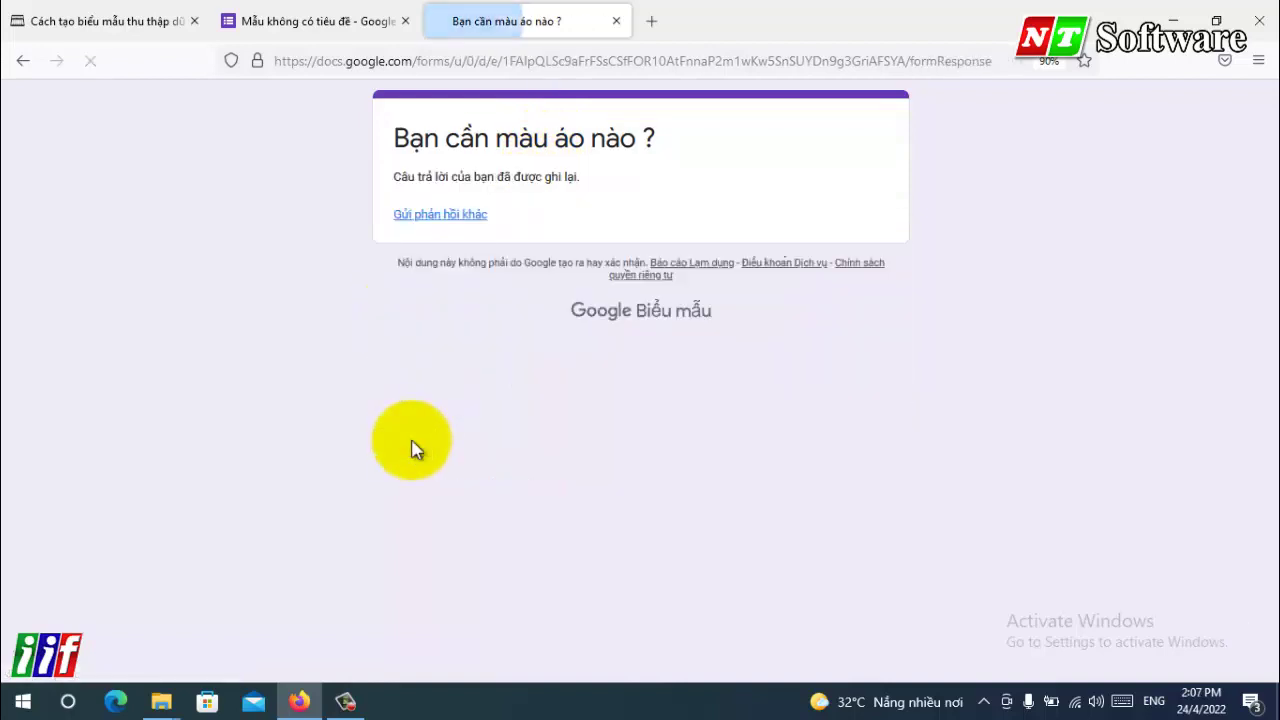
- Load the form link again in the same tab and submit a second response choosing Hồng
left_click(488, 61)
right_click(488, 61)
left_click(523, 166)
key("Return")
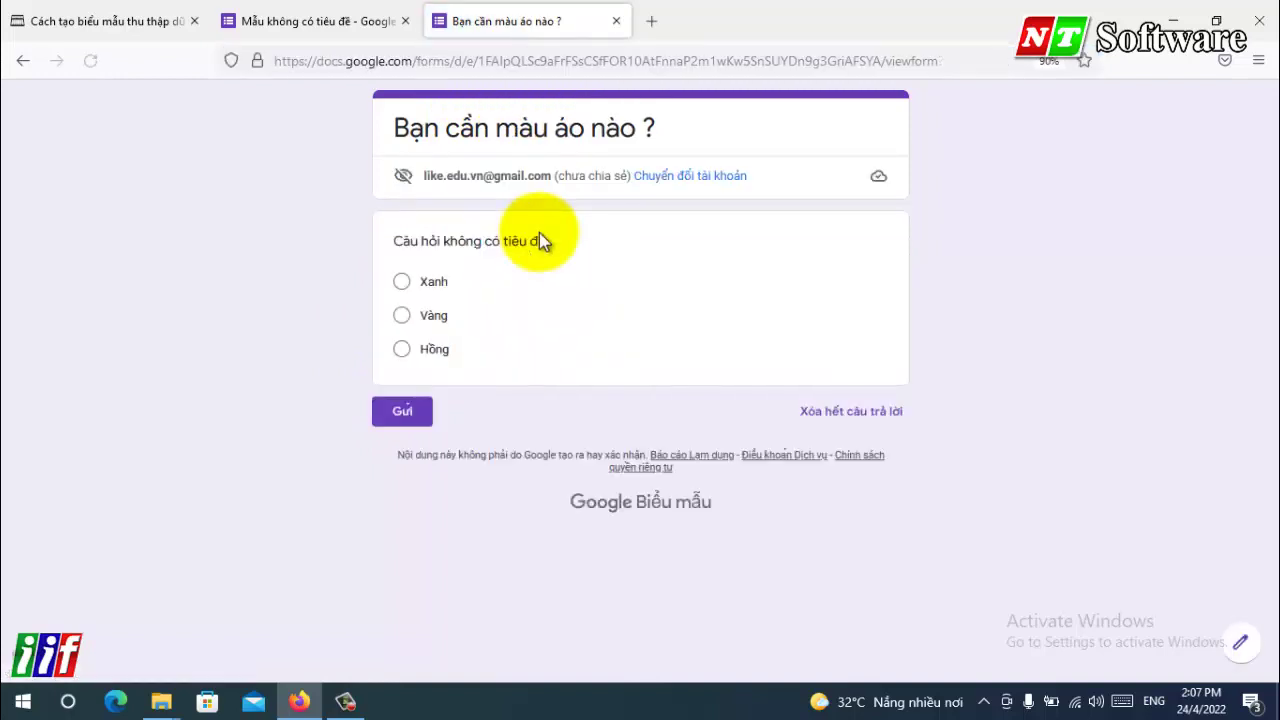
left_click(421, 355)
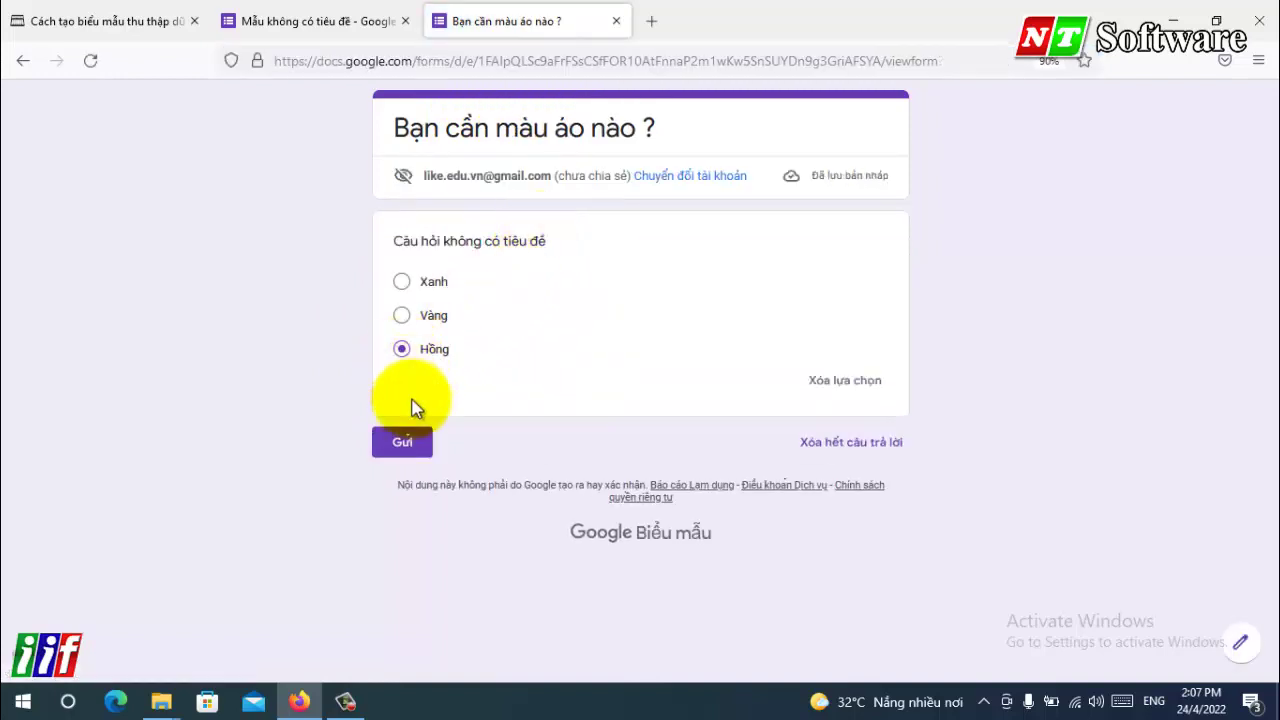
left_click(403, 442)
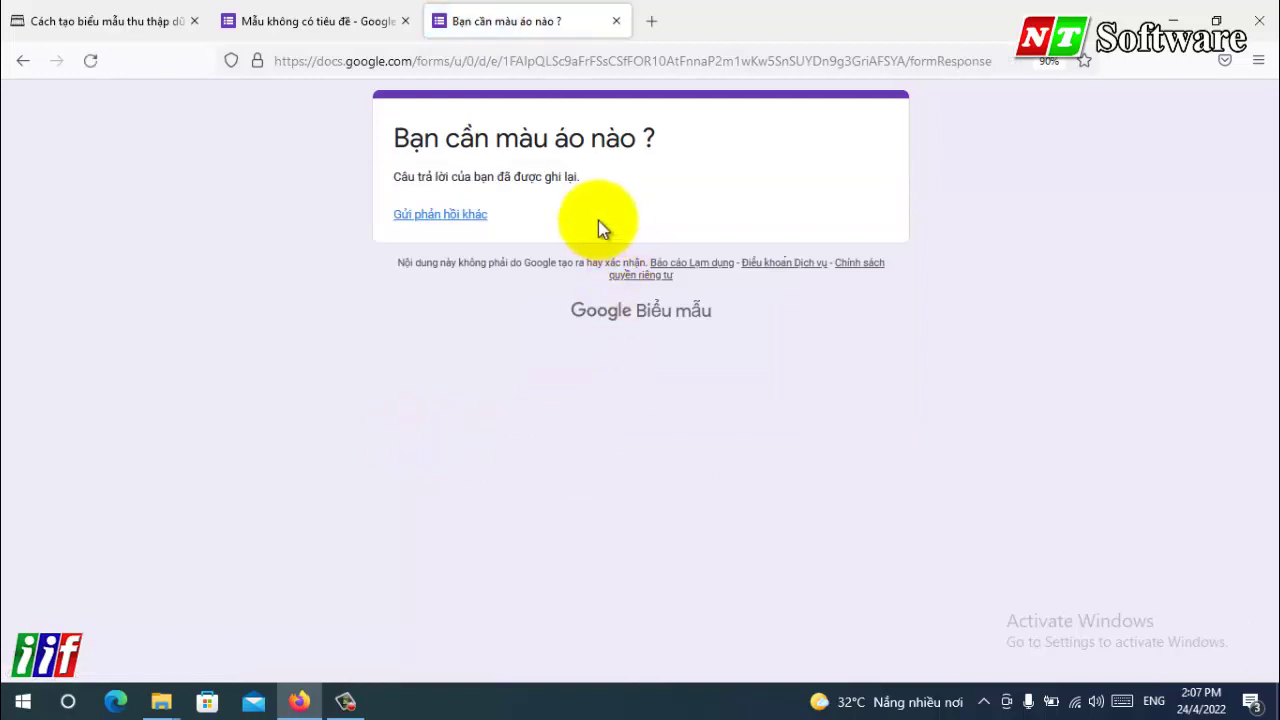
- Review the response summary chart of the shirt-colour form in the editor, and return to its questions
left_click(295, 22)
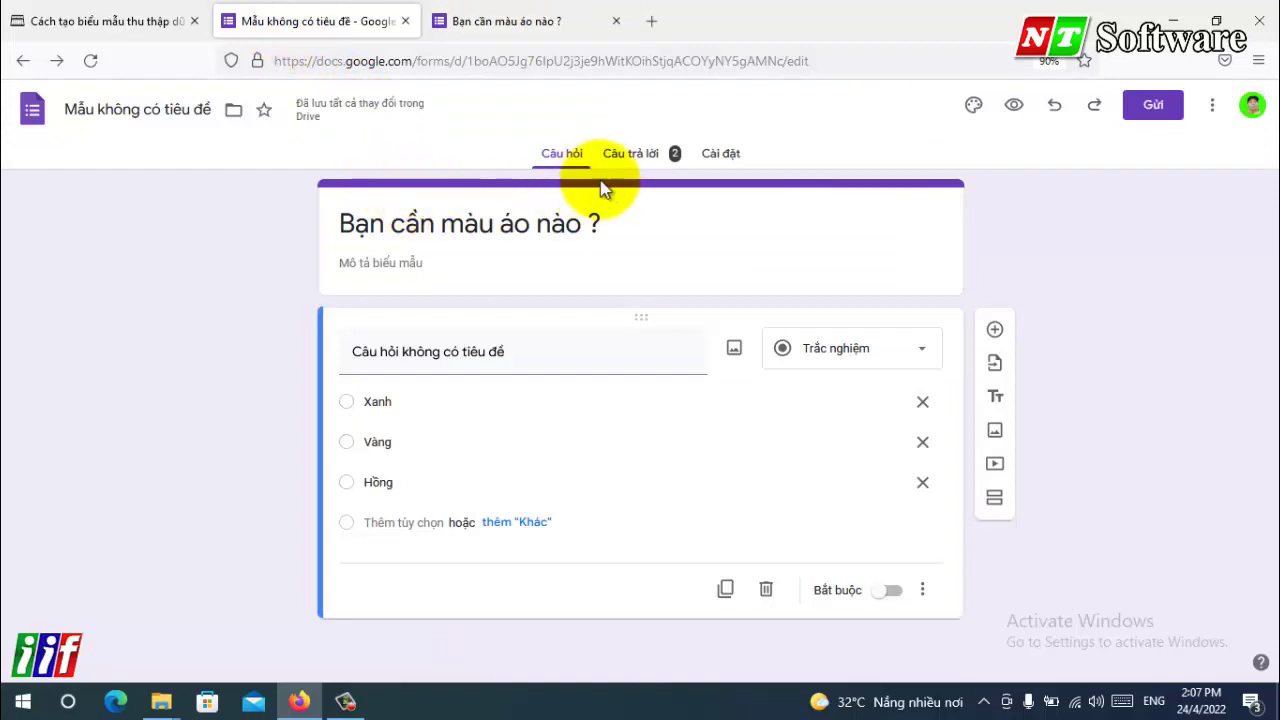
left_click(638, 156)
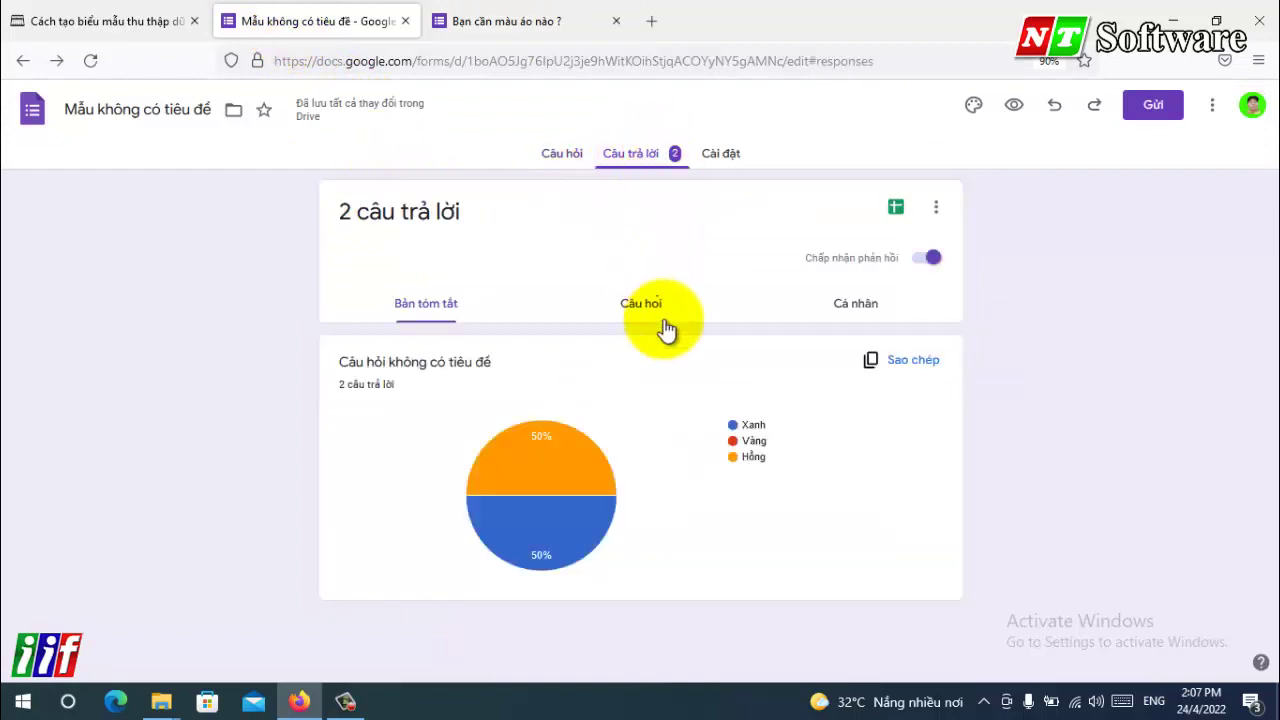
mouse_move(535, 470)
mouse_move(575, 545)
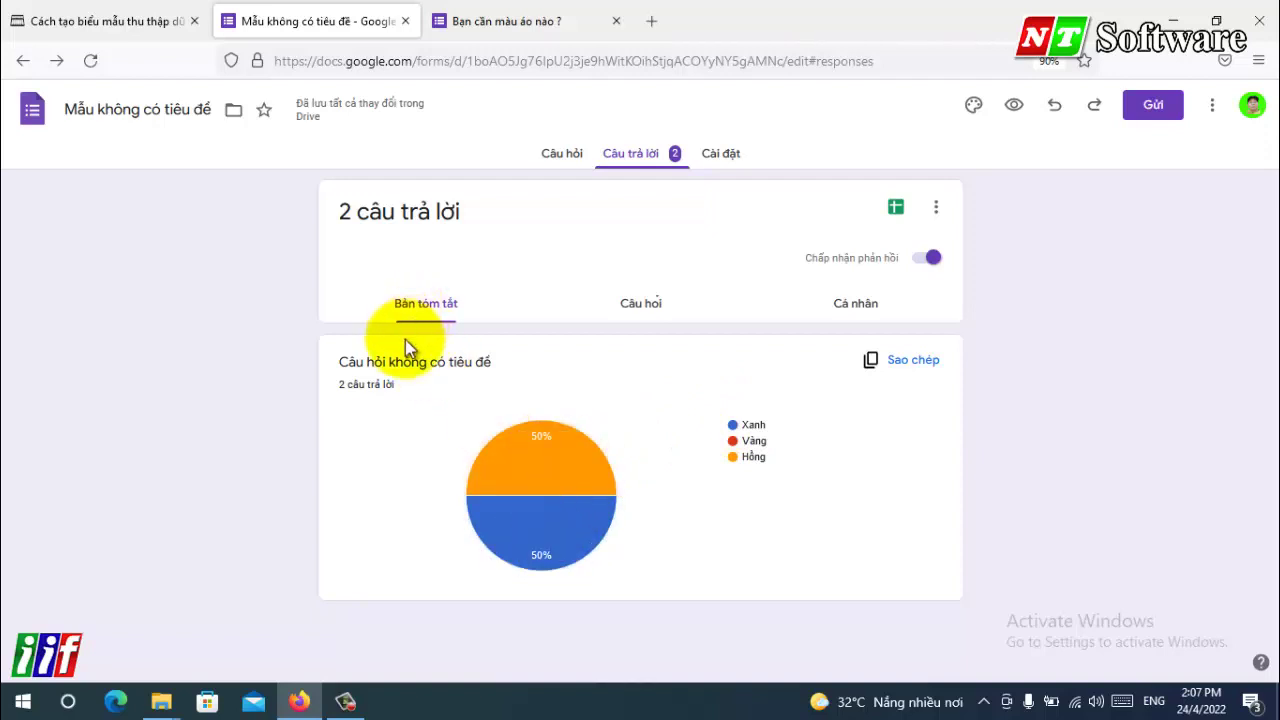
left_click(562, 155)
left_click(630, 155)
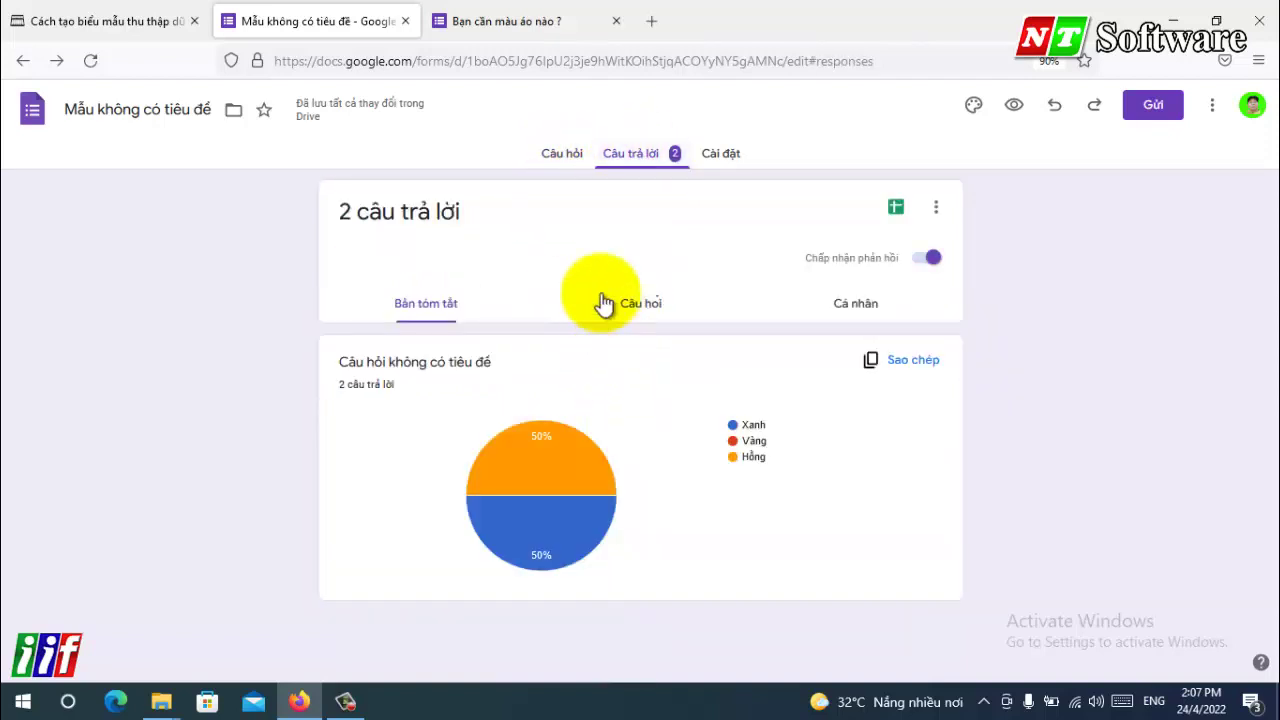
left_click(556, 155)
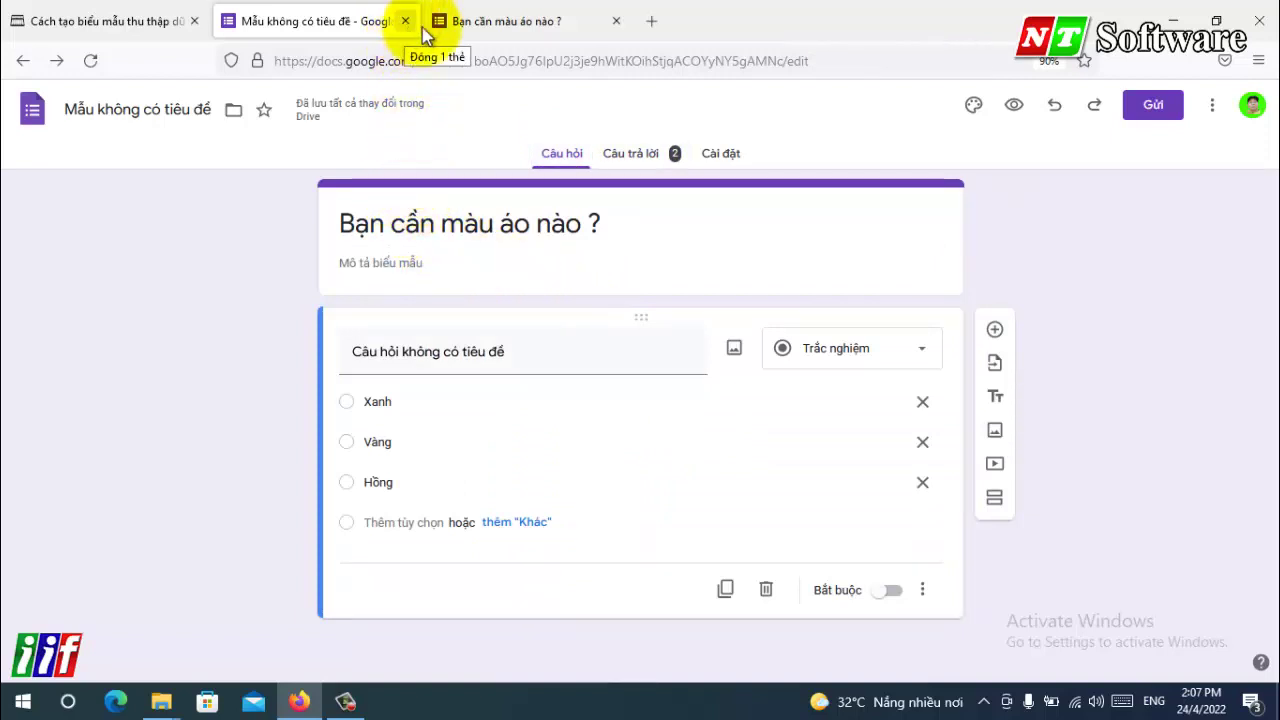
- Go back to the forms home page and create another blank form titled "Bạn chọn màu áo nào ?"
left_click(31, 113)
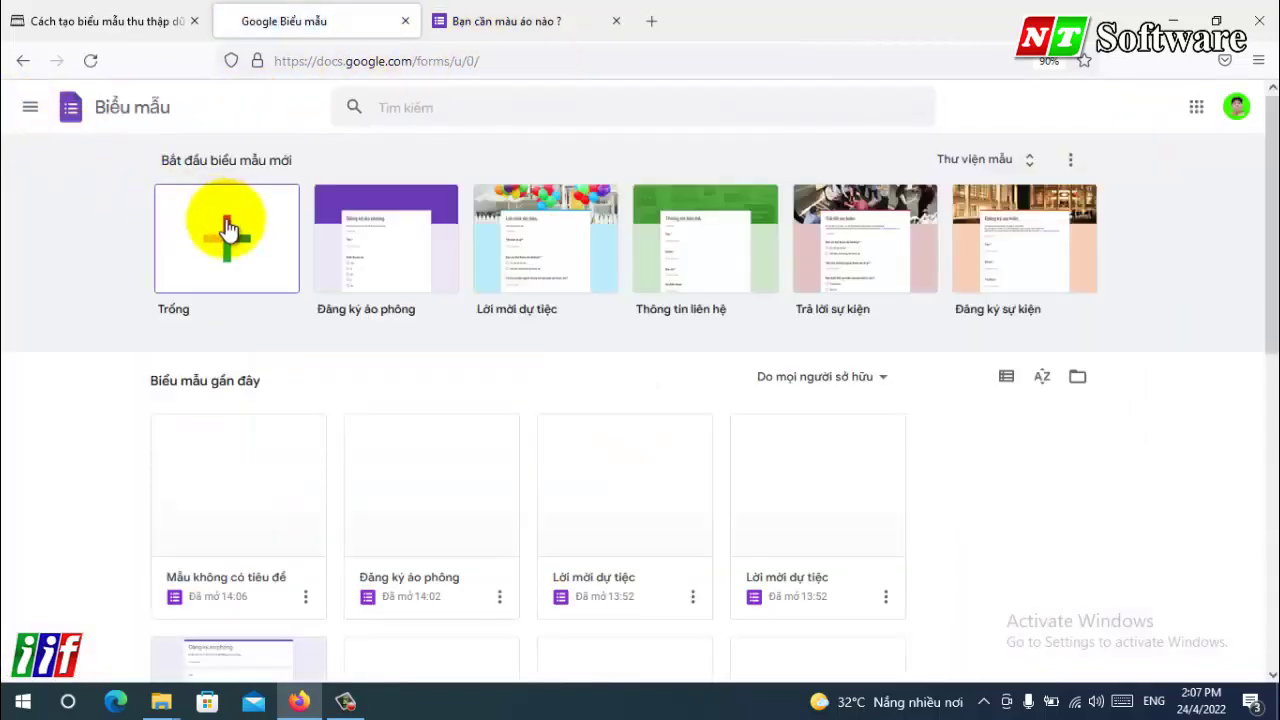
left_click(228, 229)
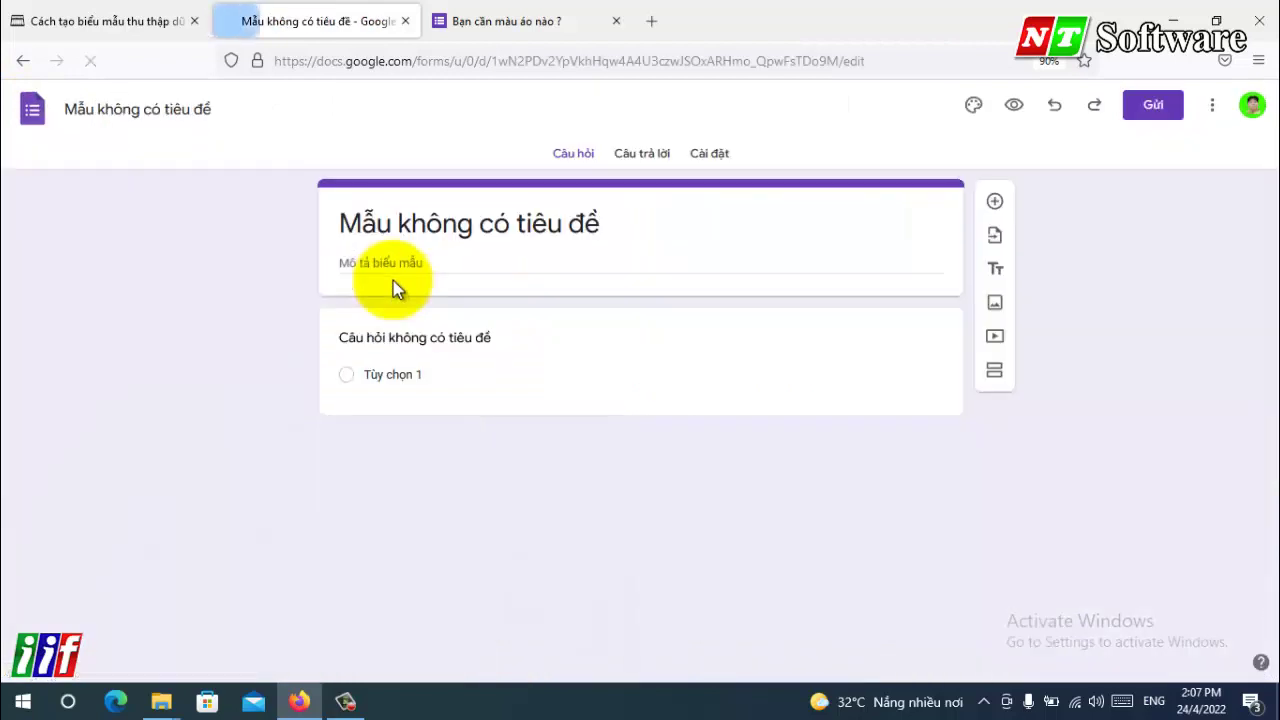
left_click(410, 222)
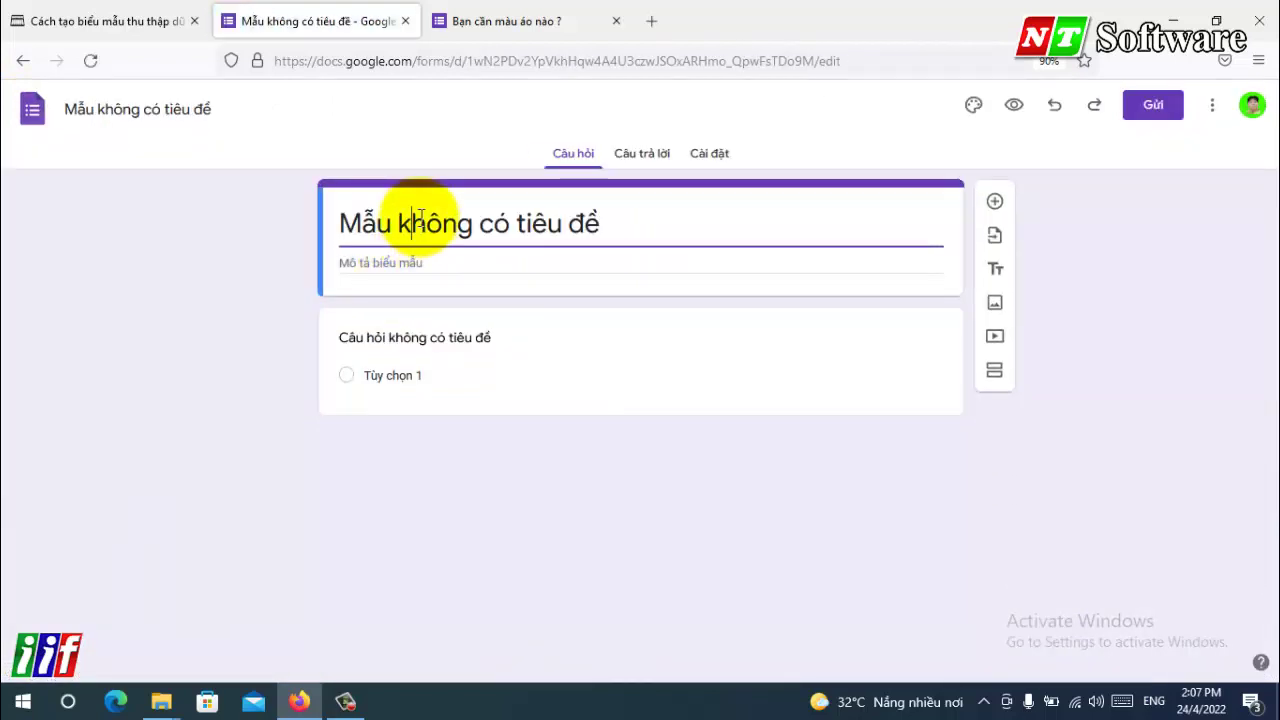
triple_click(420, 217)
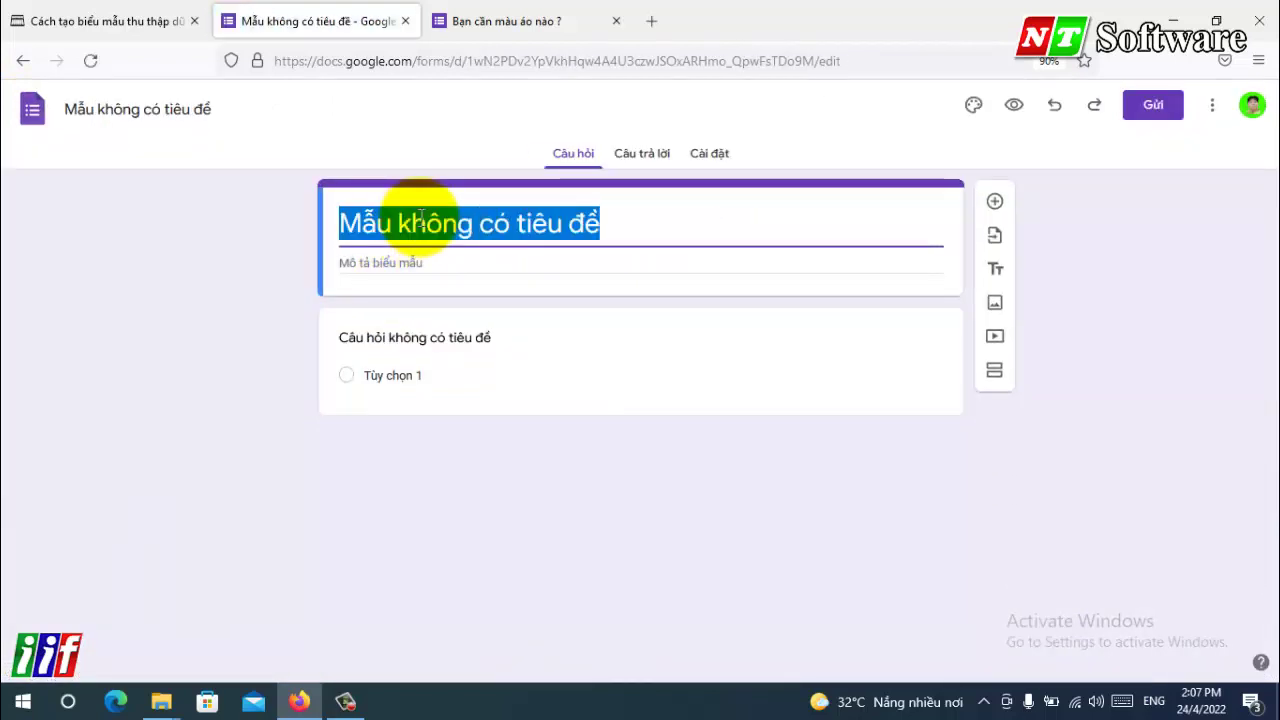
type("Ban")
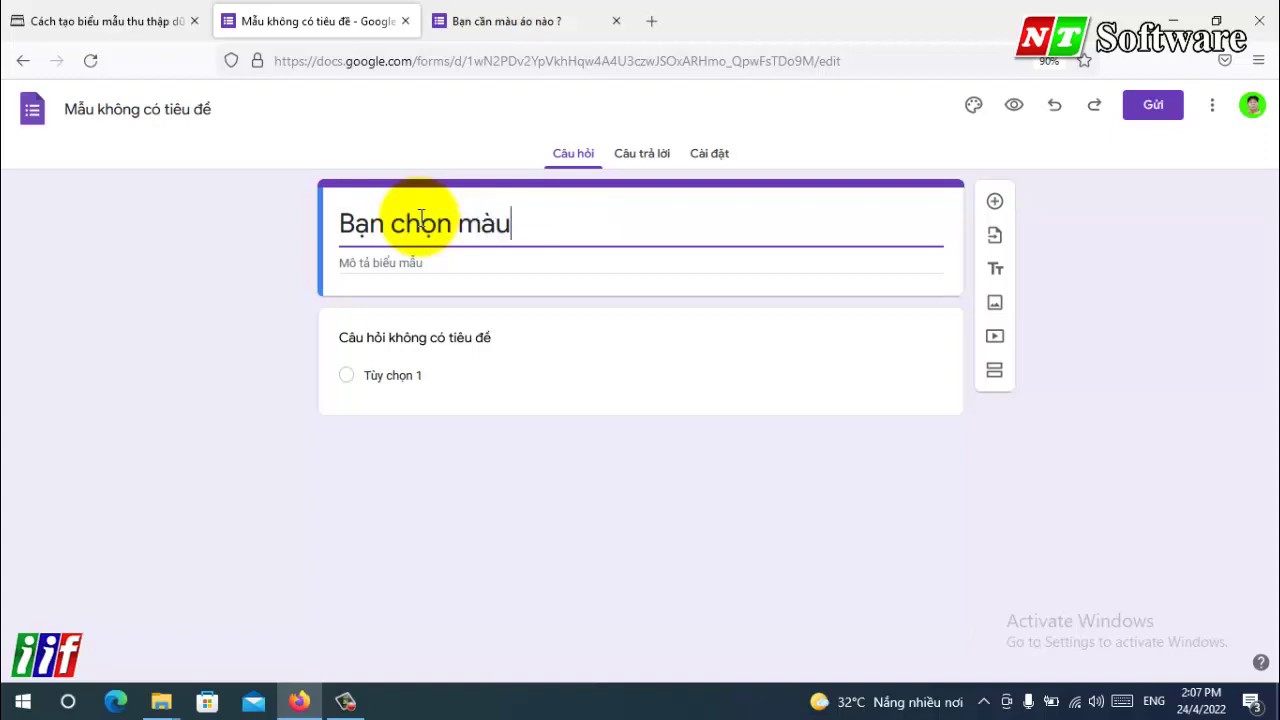
type(" chọn màu áo nào ?")
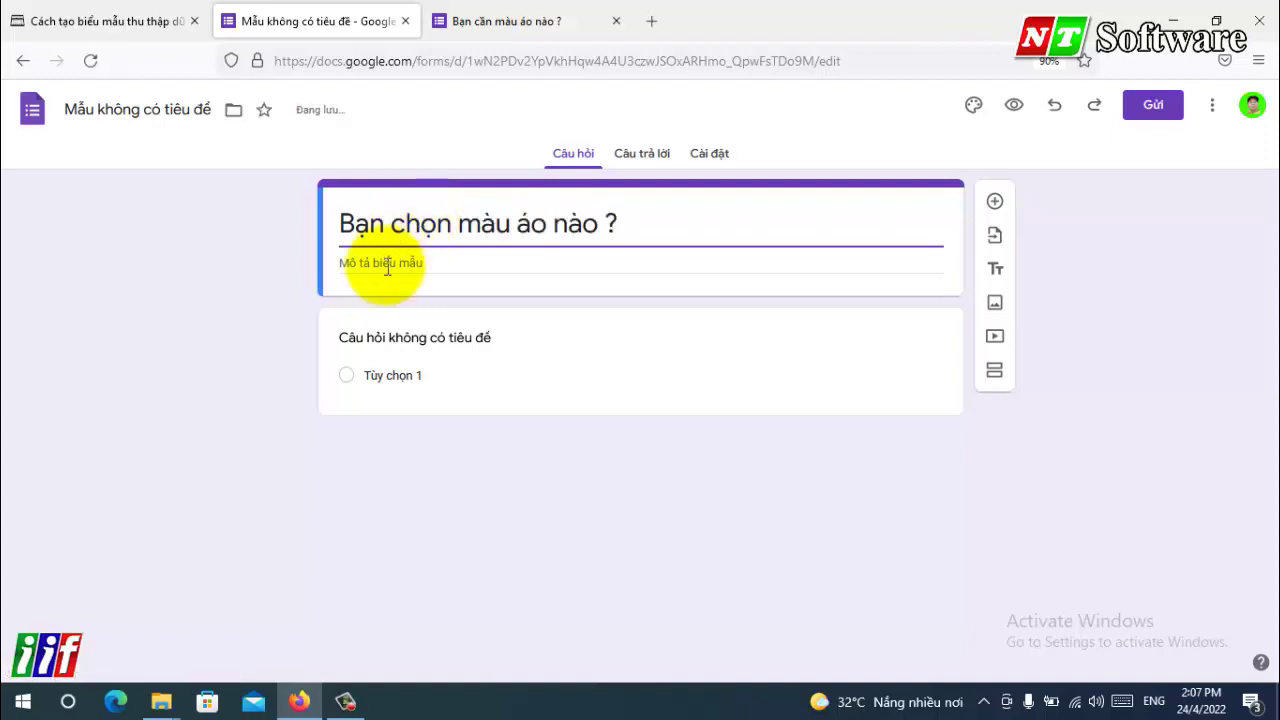
- Enter Xanh, Vàng and Hồng as the answer options of the new form's first question
left_click(375, 378)
type("xa")
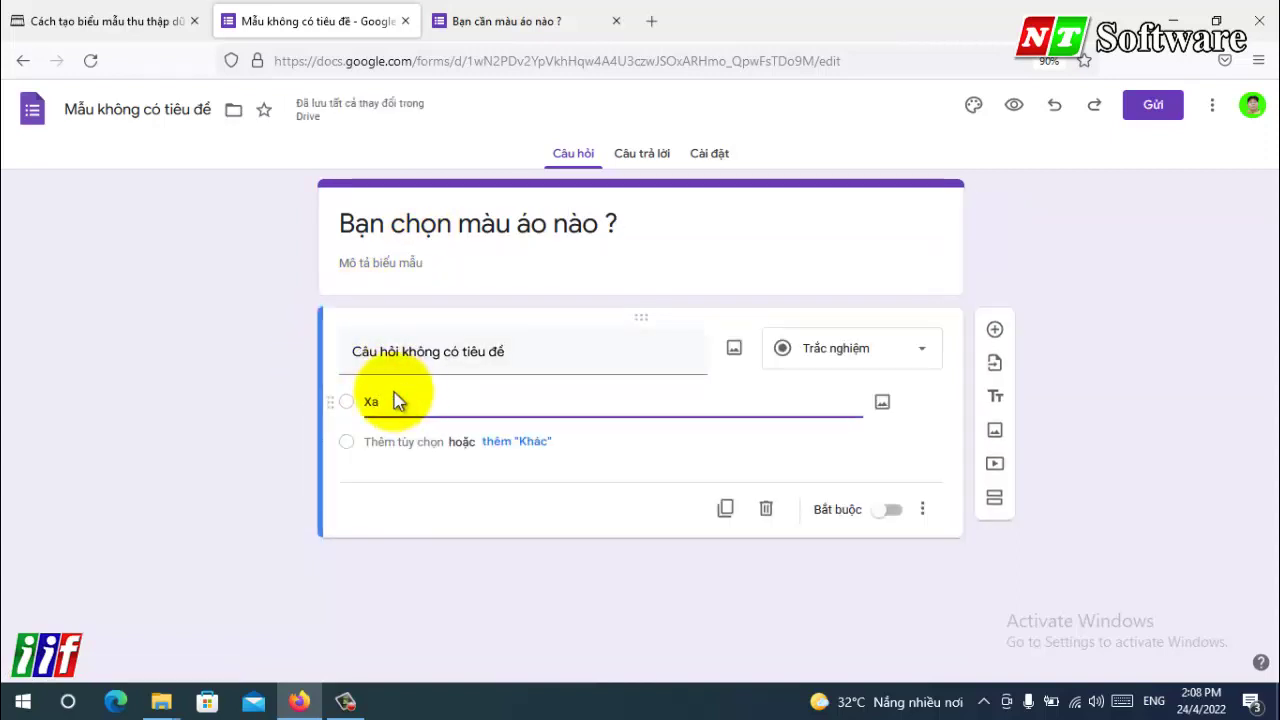
type("nh")
left_click(372, 441)
type("Vàng")
left_click(395, 481)
type("Hồi")
key("Tab")
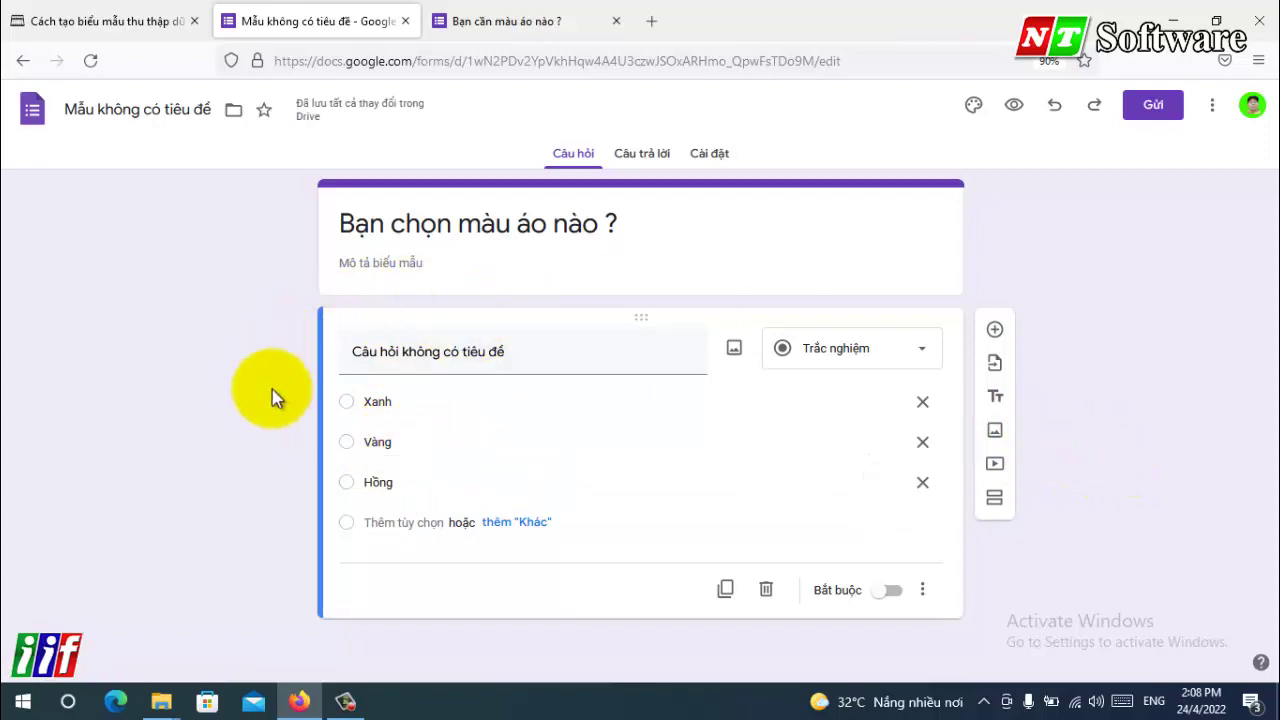
- Add a second question titled "Bạn đang ở size nào" and set its answer type to Trắc nghiệm
left_click(995, 331)
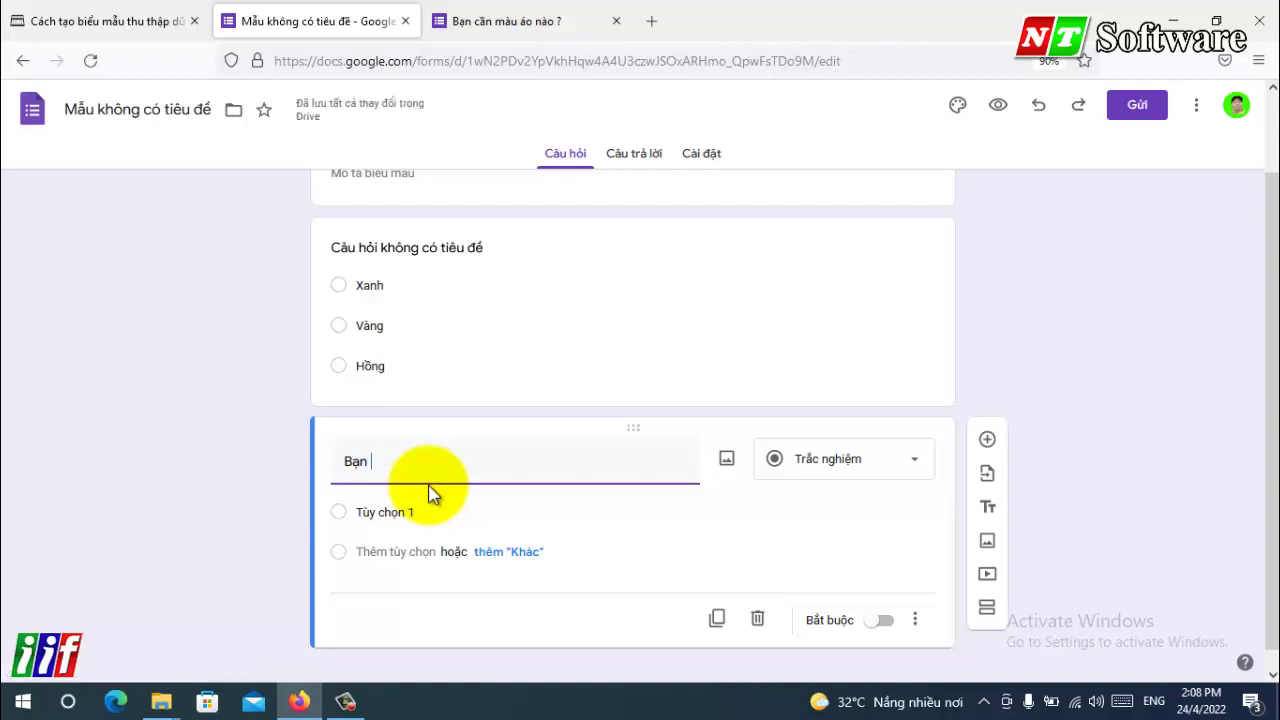
key("BackSpace")
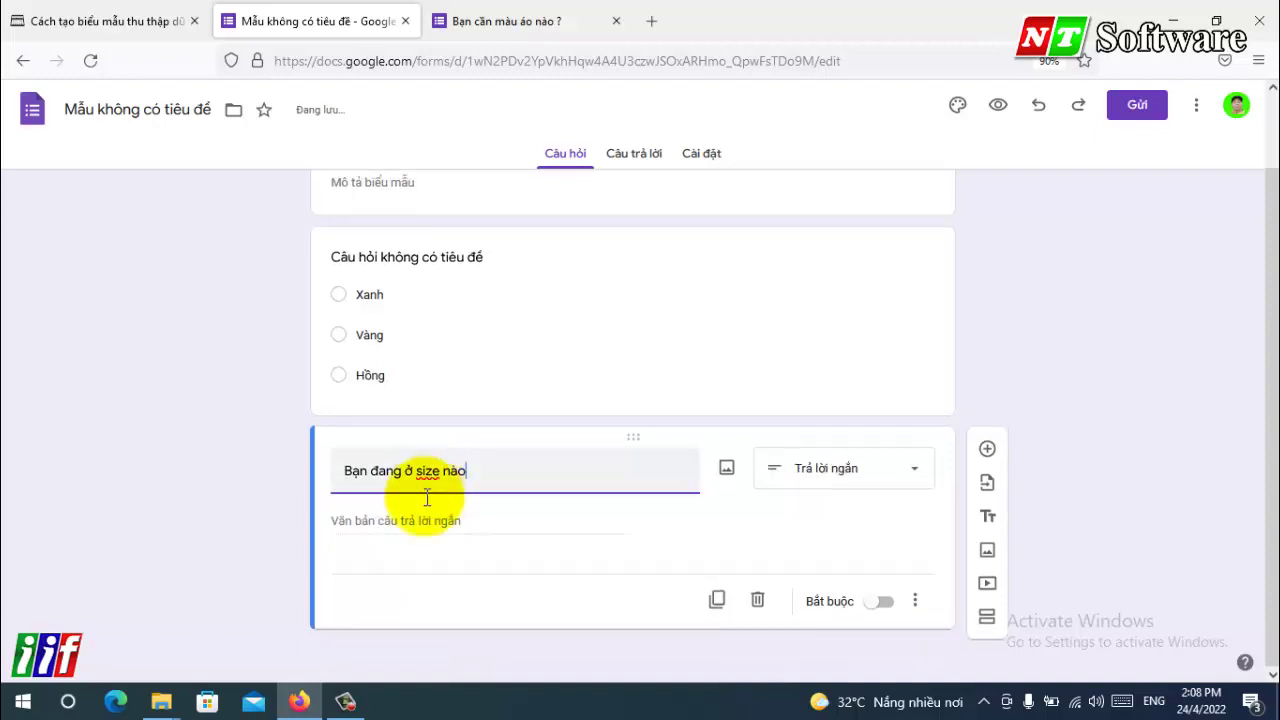
left_click(357, 532)
left_click(377, 541)
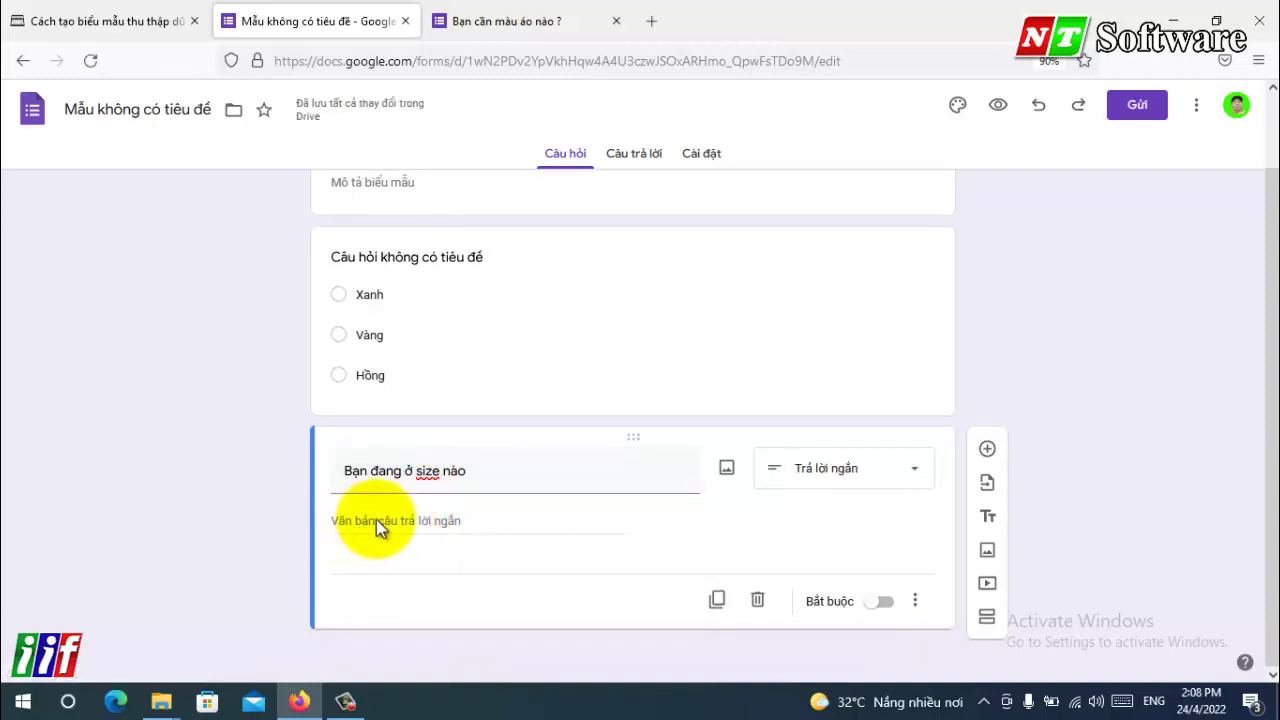
left_click(845, 470)
key("Escape")
left_click(840, 478)
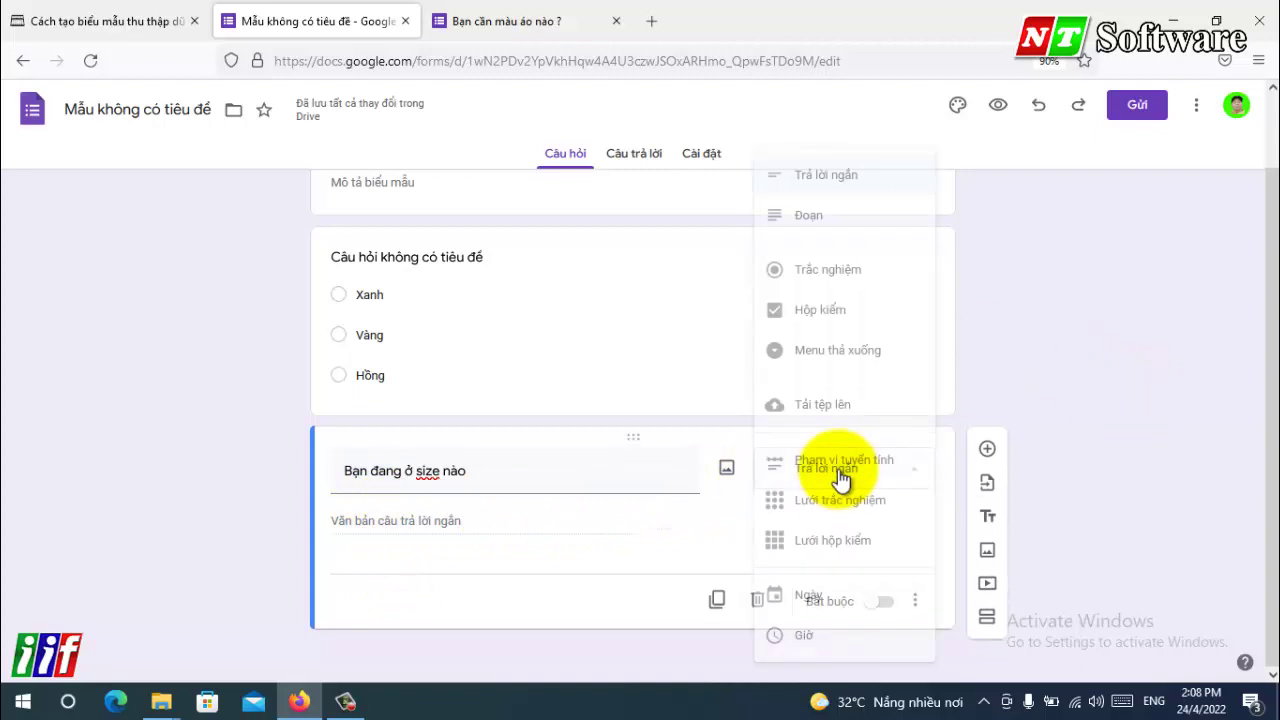
left_click(824, 276)
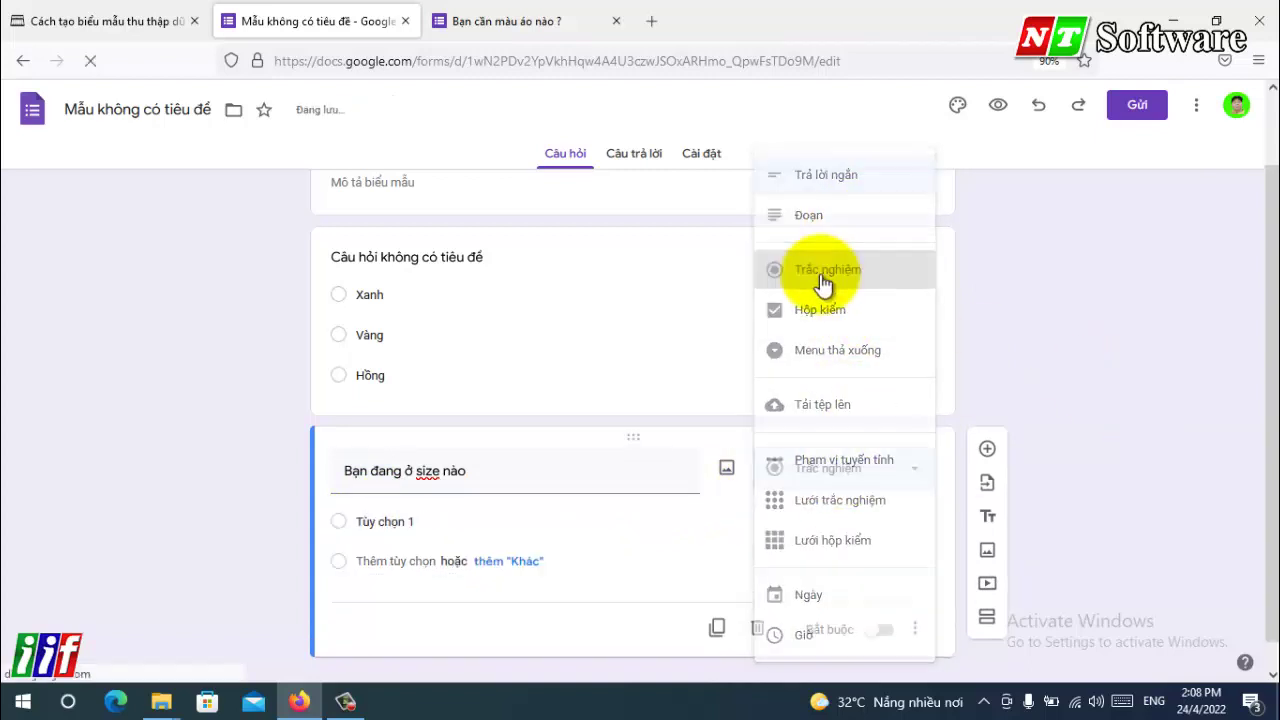
- Enter XL and M as the answer options of the size question
left_click(343, 523)
left_click(395, 527)
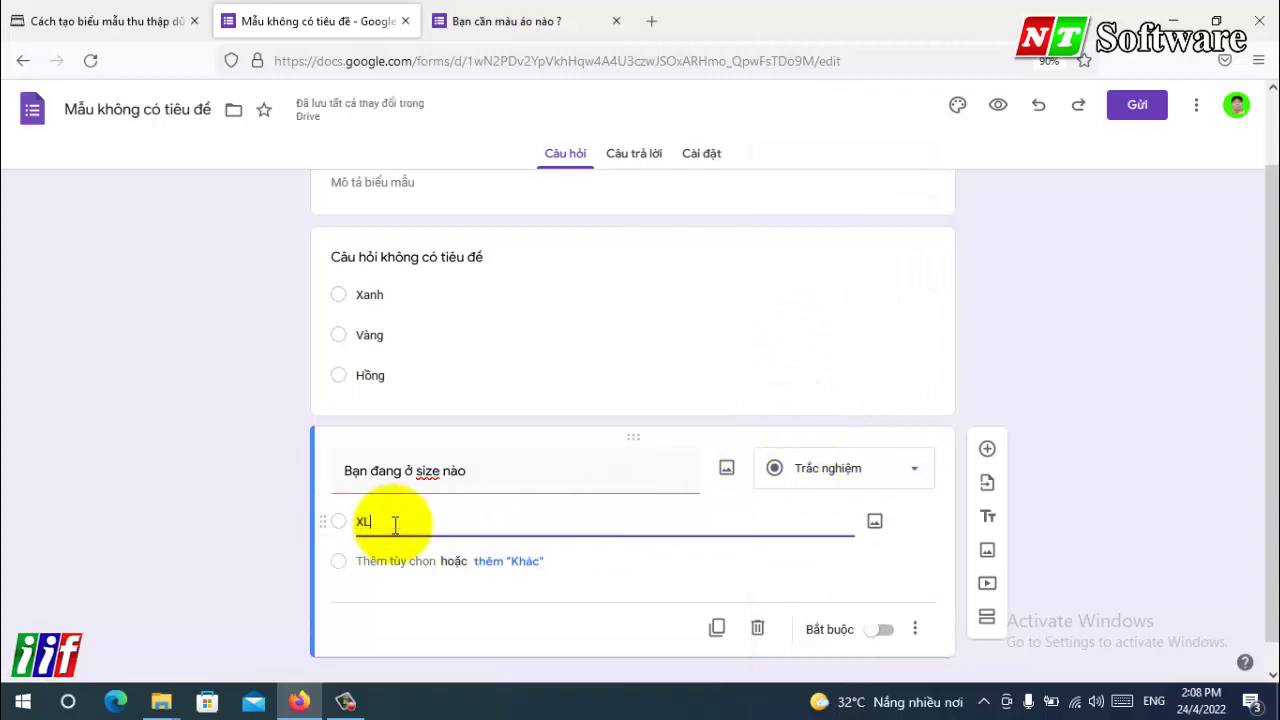
type("XL")
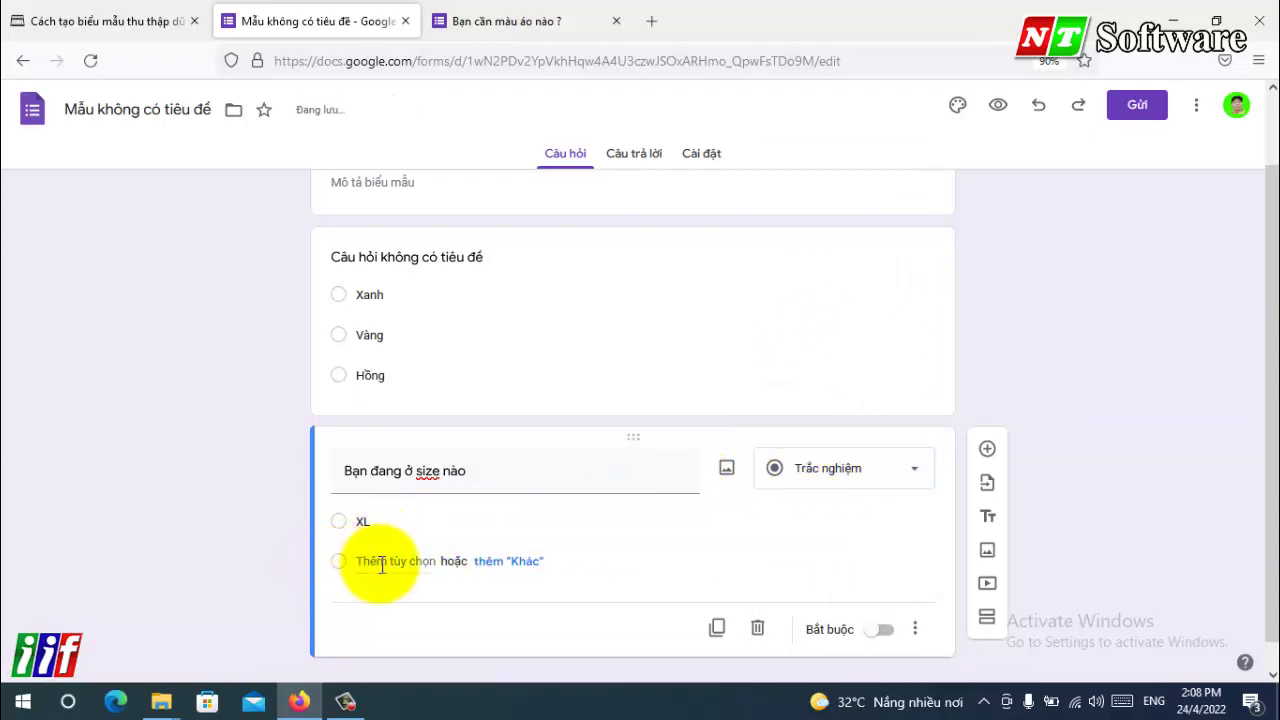
left_click(350, 561)
type("M")
left_click(251, 537)
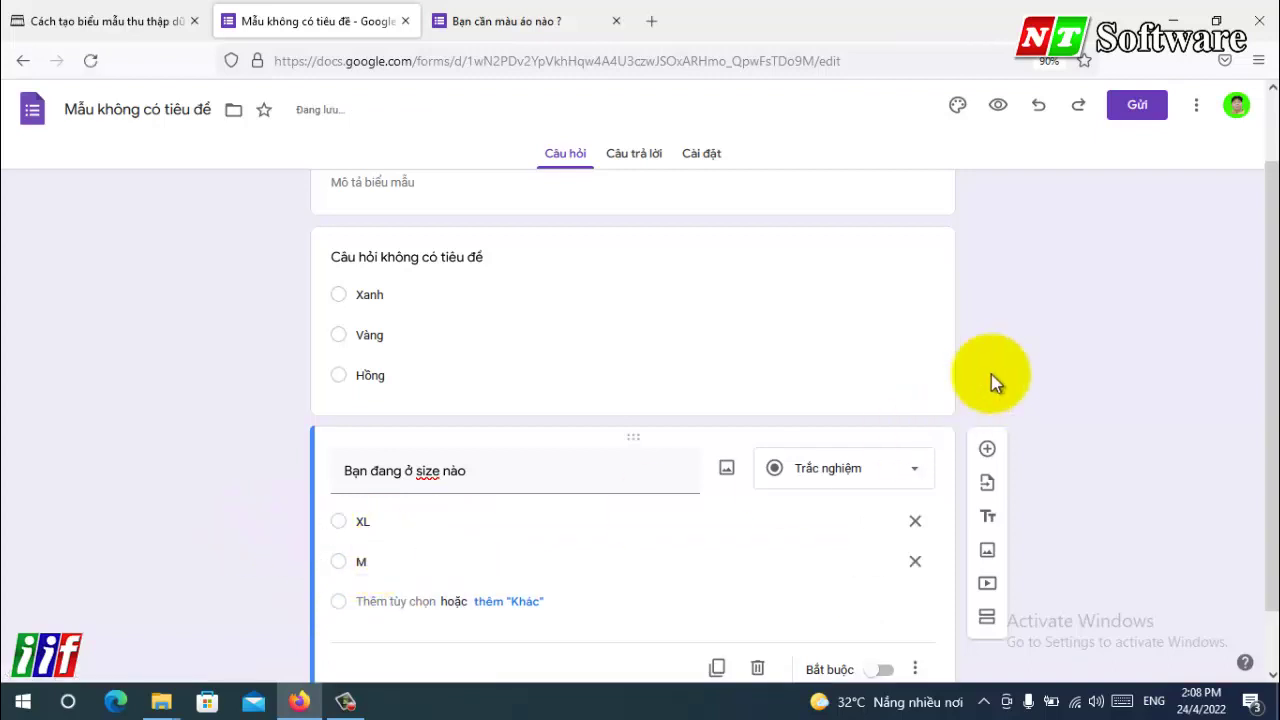
- Copy the form's sharing link and open it in a new browser tab
scroll(1036, 347, "down", 1)
scroll(740, 313, "up", 2)
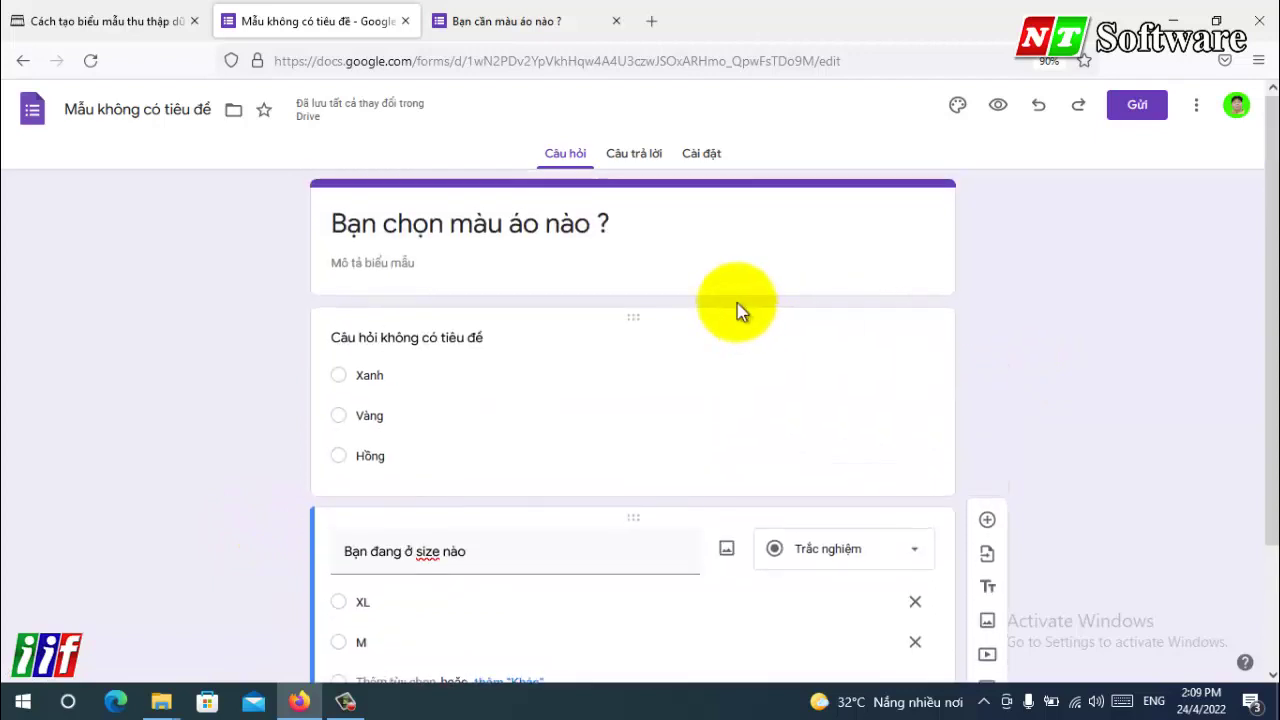
left_click(1137, 106)
left_click(562, 233)
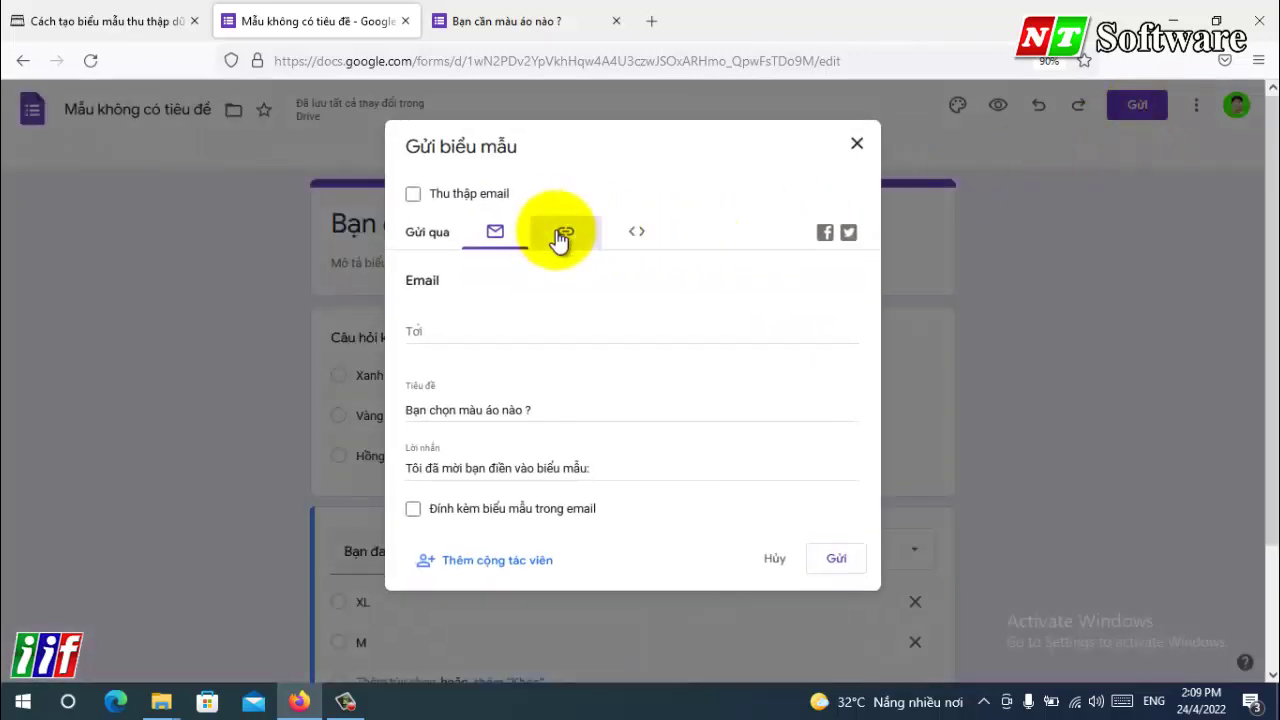
right_click(566, 316)
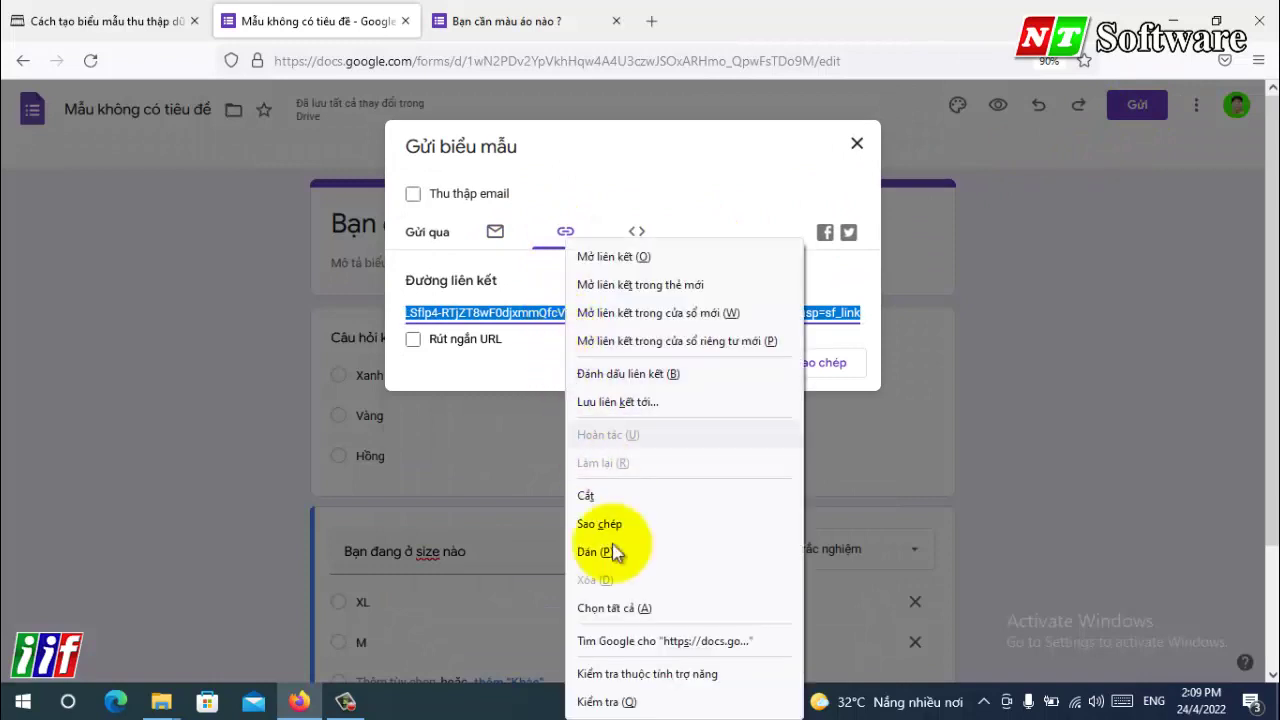
left_click(609, 523)
left_click(651, 21)
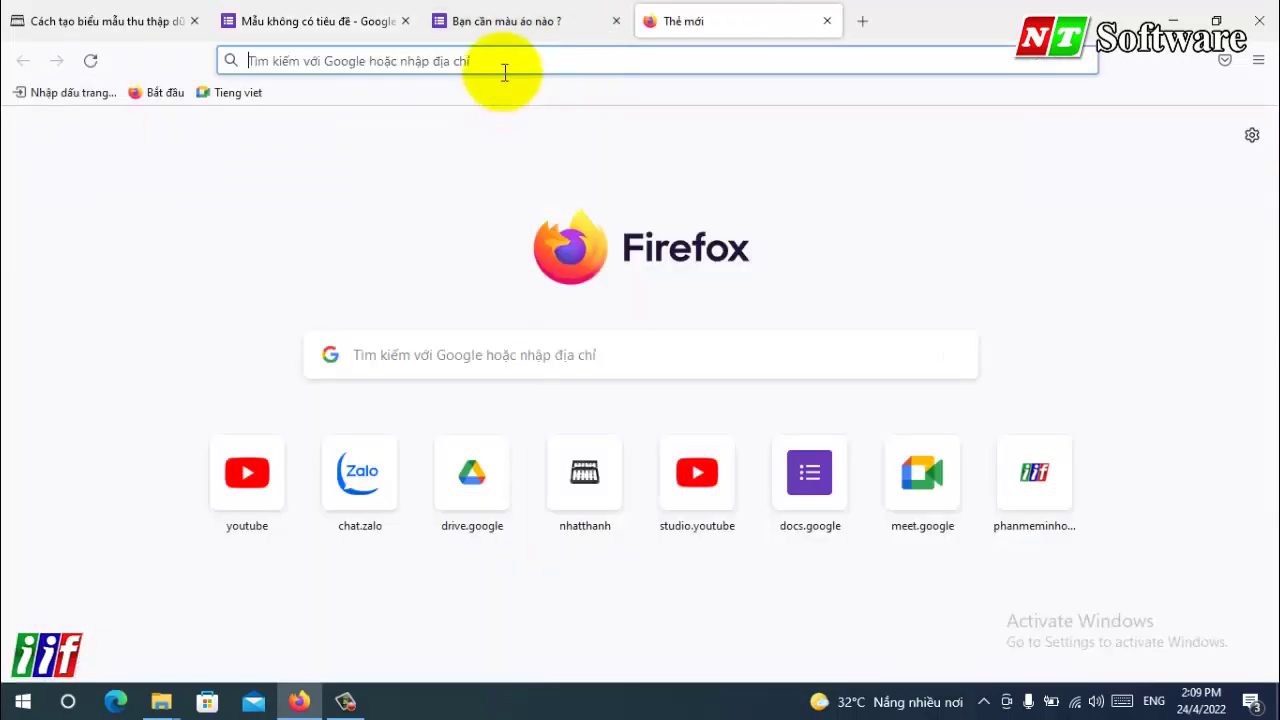
right_click(503, 66)
left_click(553, 234)
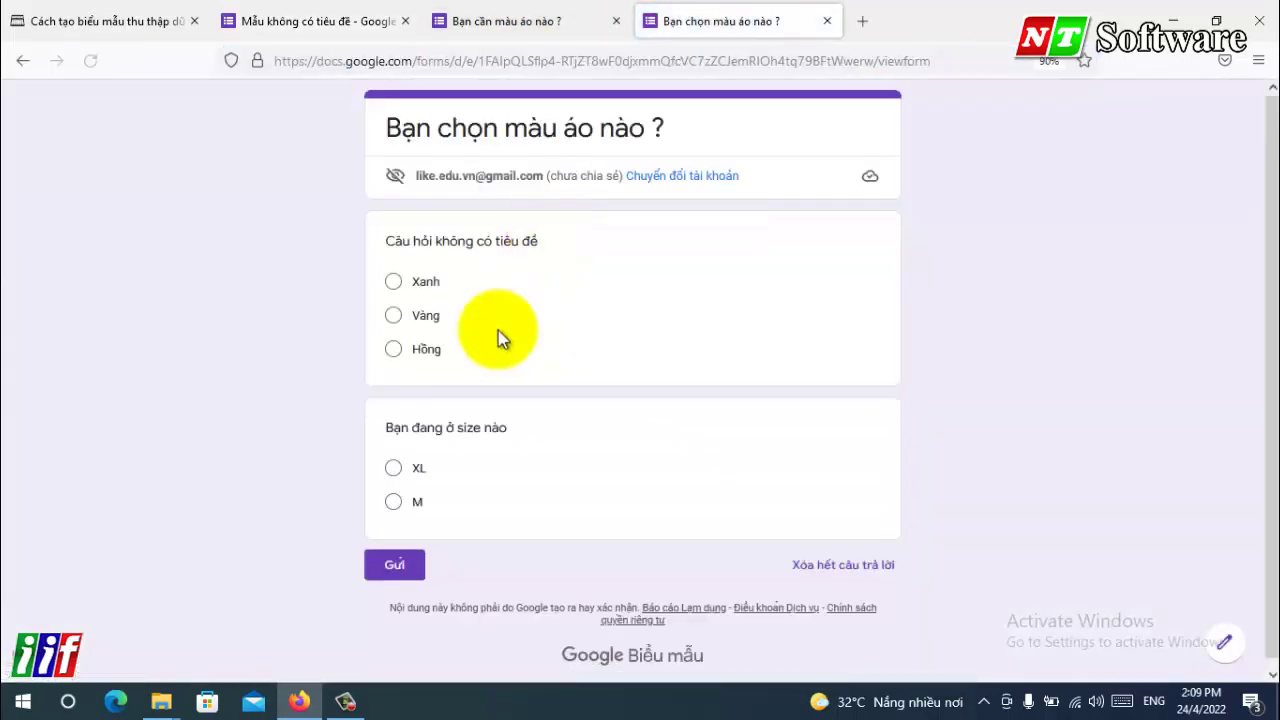
- Choose size XL and colour Xanh in the opened form, and check the wording of both question titles
left_click(392, 472)
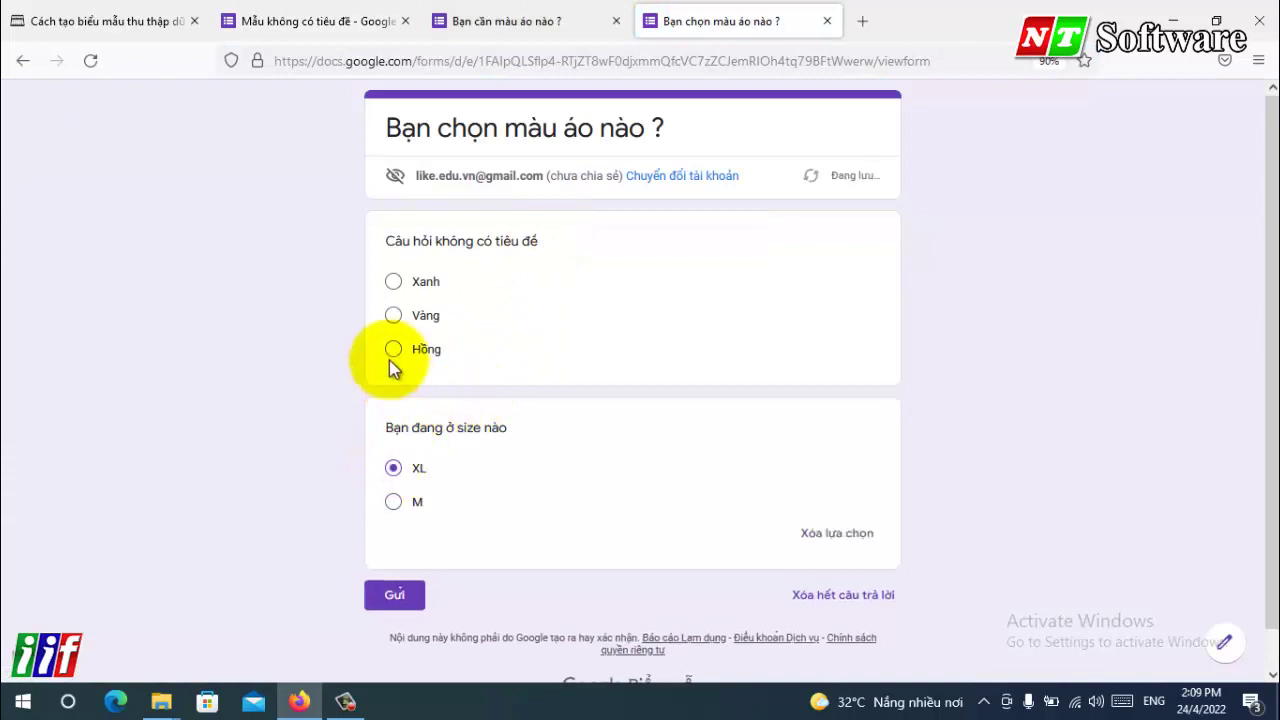
left_click(393, 281)
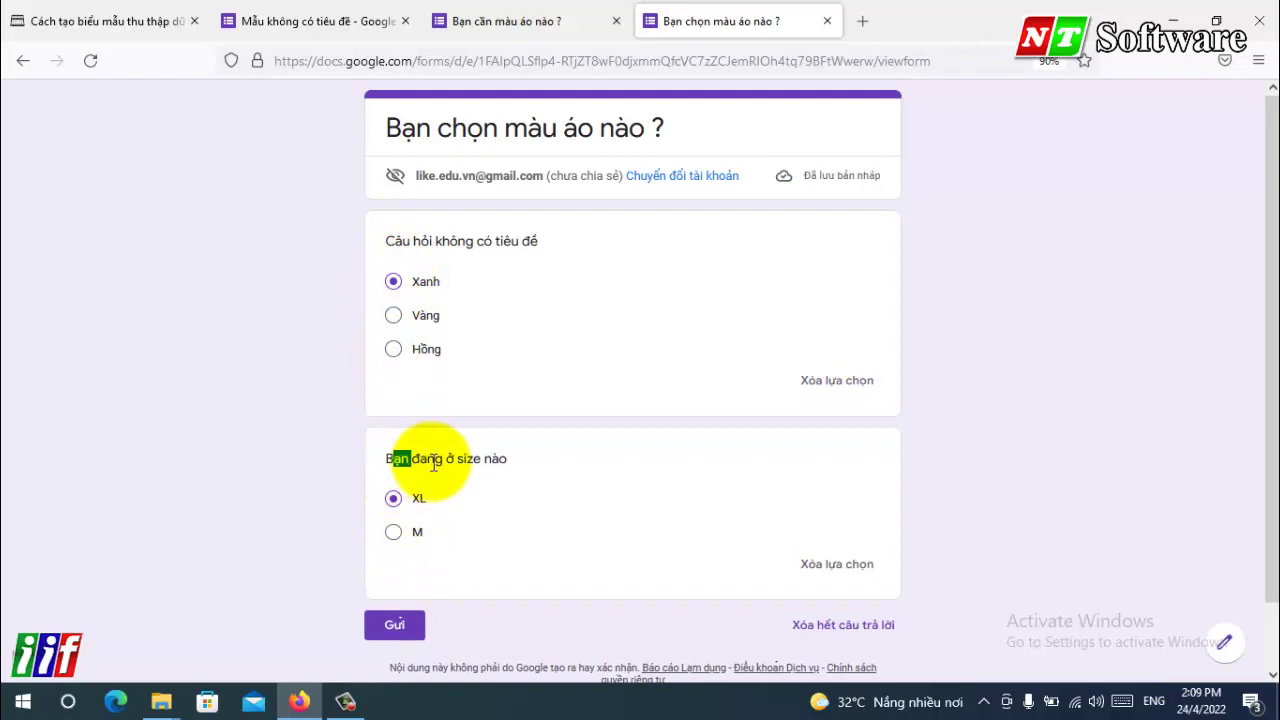
left_click_drag(388, 458, 435, 458)
left_click_drag(395, 241, 430, 241)
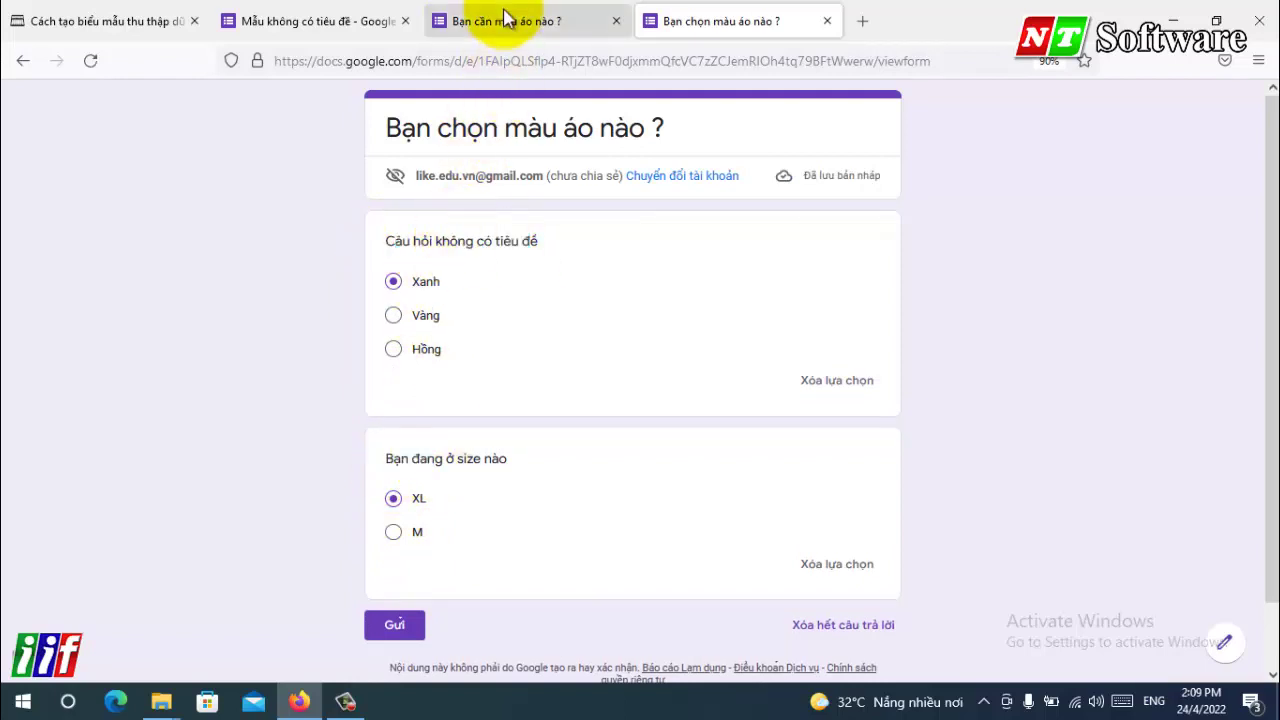
- Return to the form editor, close the send dialog and retitle the colour question "Màu áo gì?"
left_click(504, 20)
left_click(350, 30)
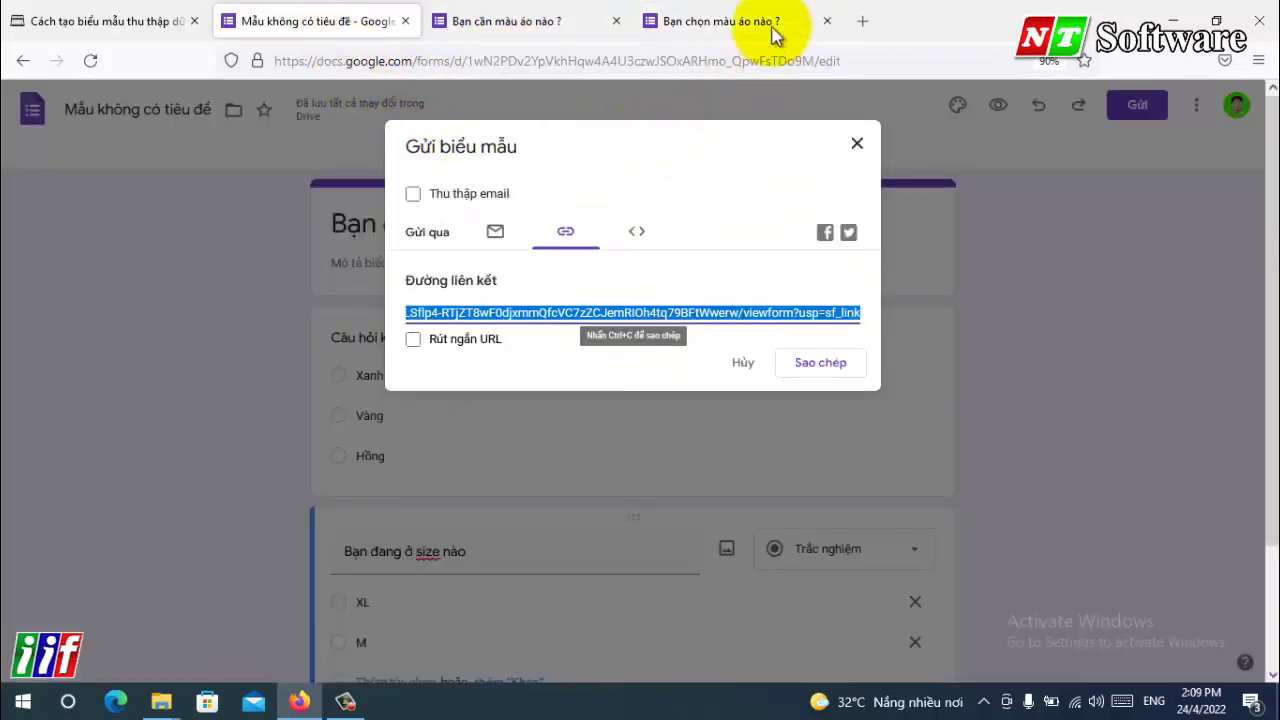
left_click(850, 146)
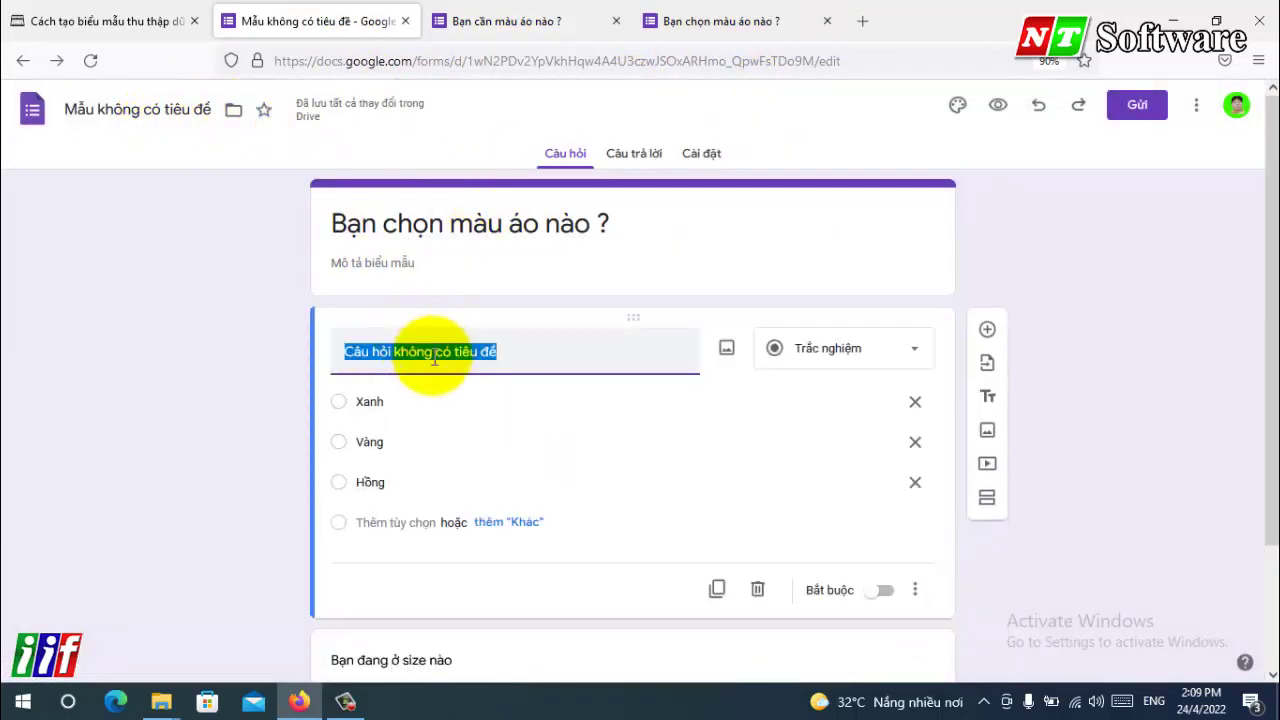
left_click(249, 371)
left_click(386, 358)
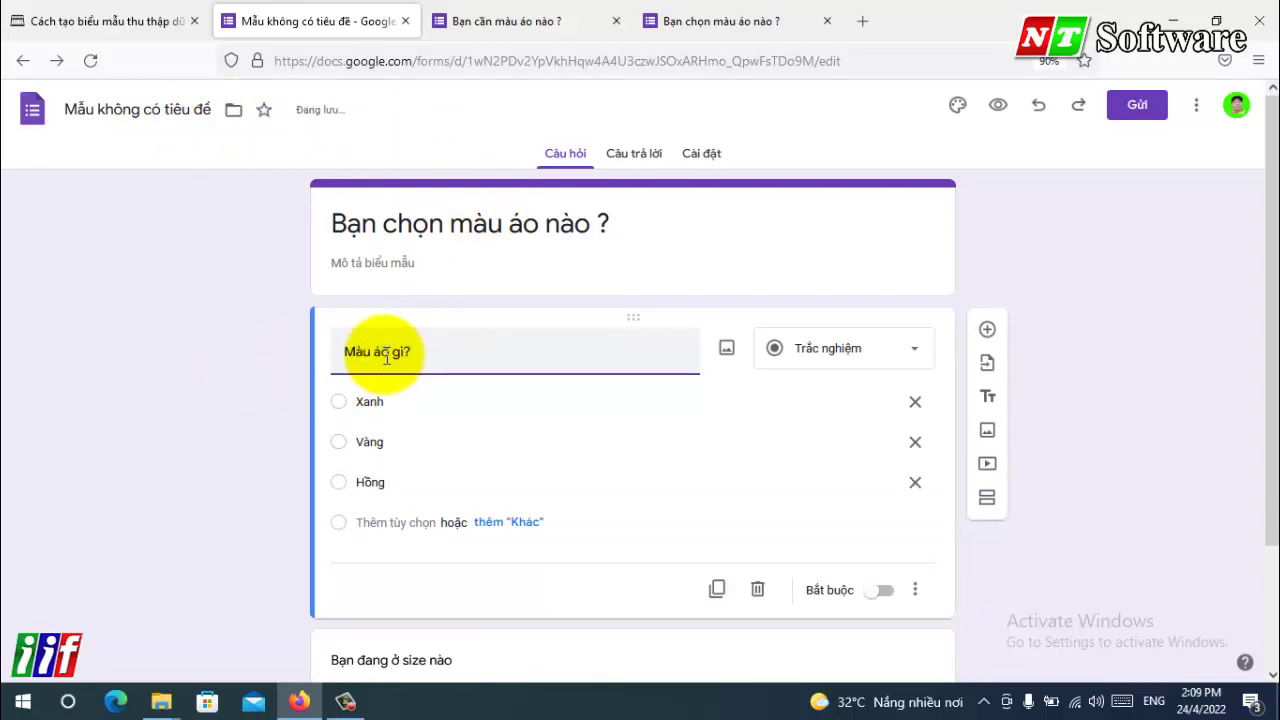
left_click(234, 421)
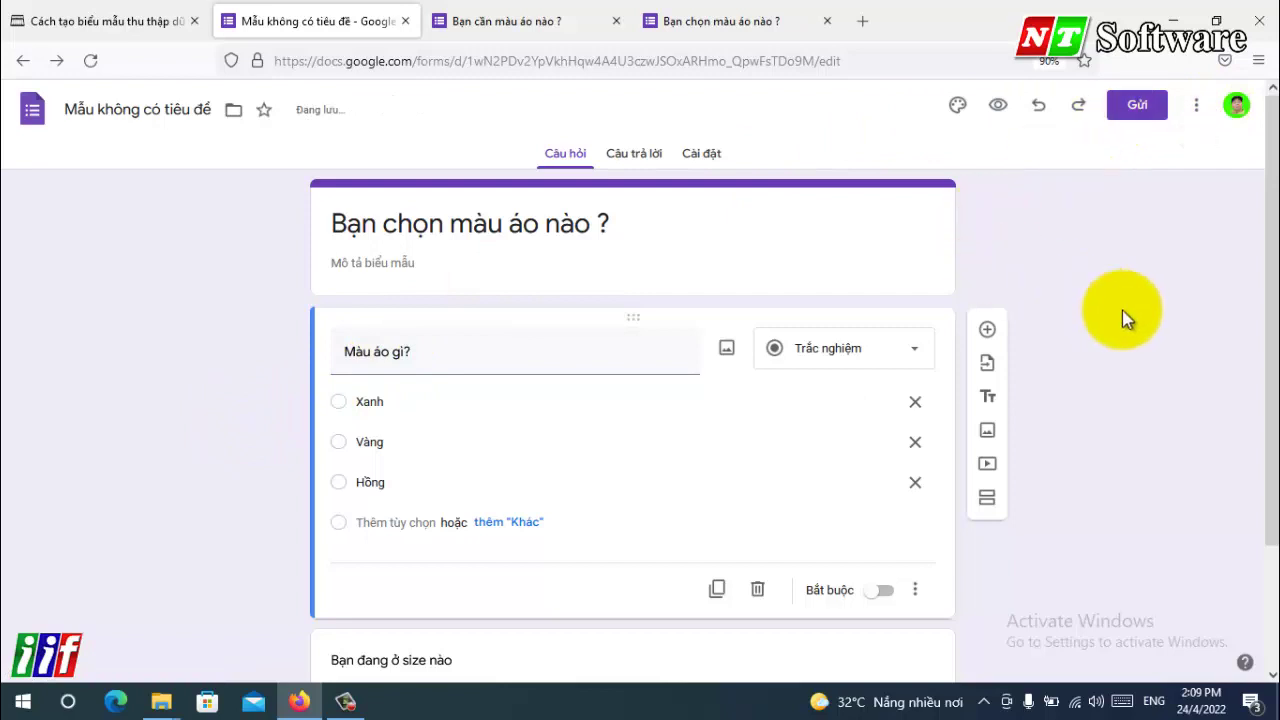
- Add a third question titled "Ý kiến thêm" below the size question
scroll(1122, 310, "down", 1)
scroll(1100, 385, "up", 1)
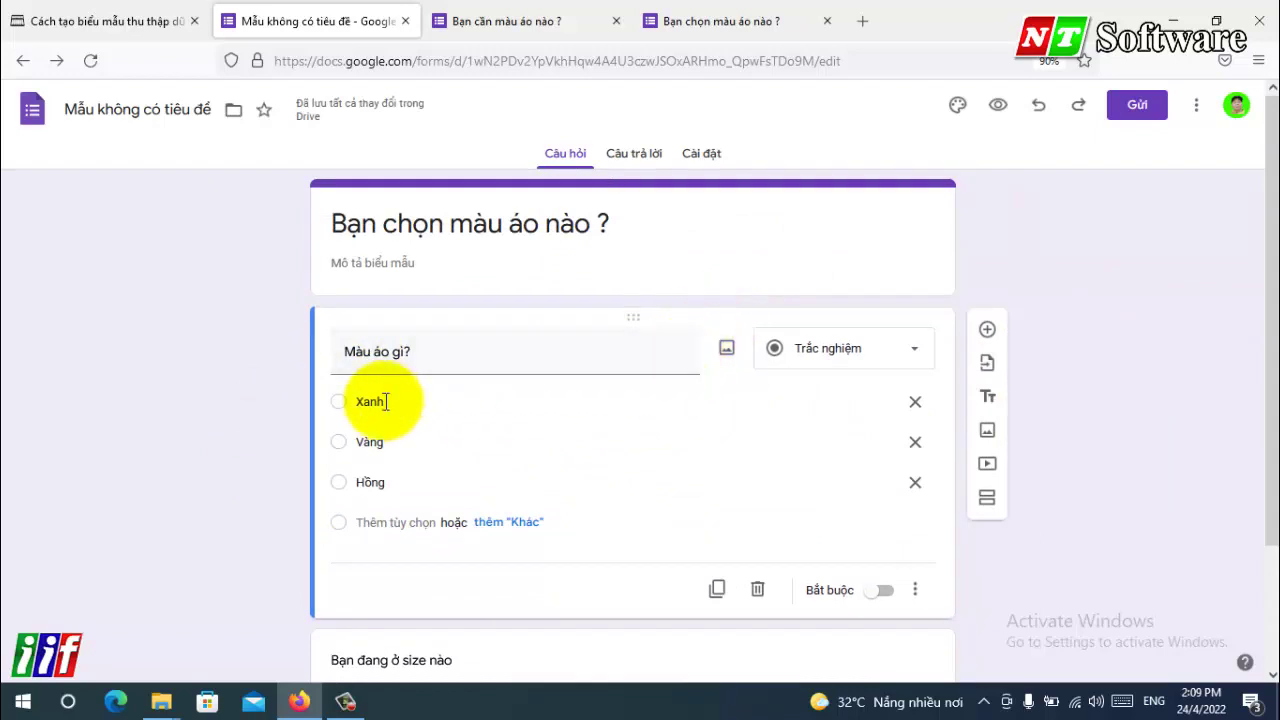
scroll(380, 443, "down", 1)
left_click(385, 500)
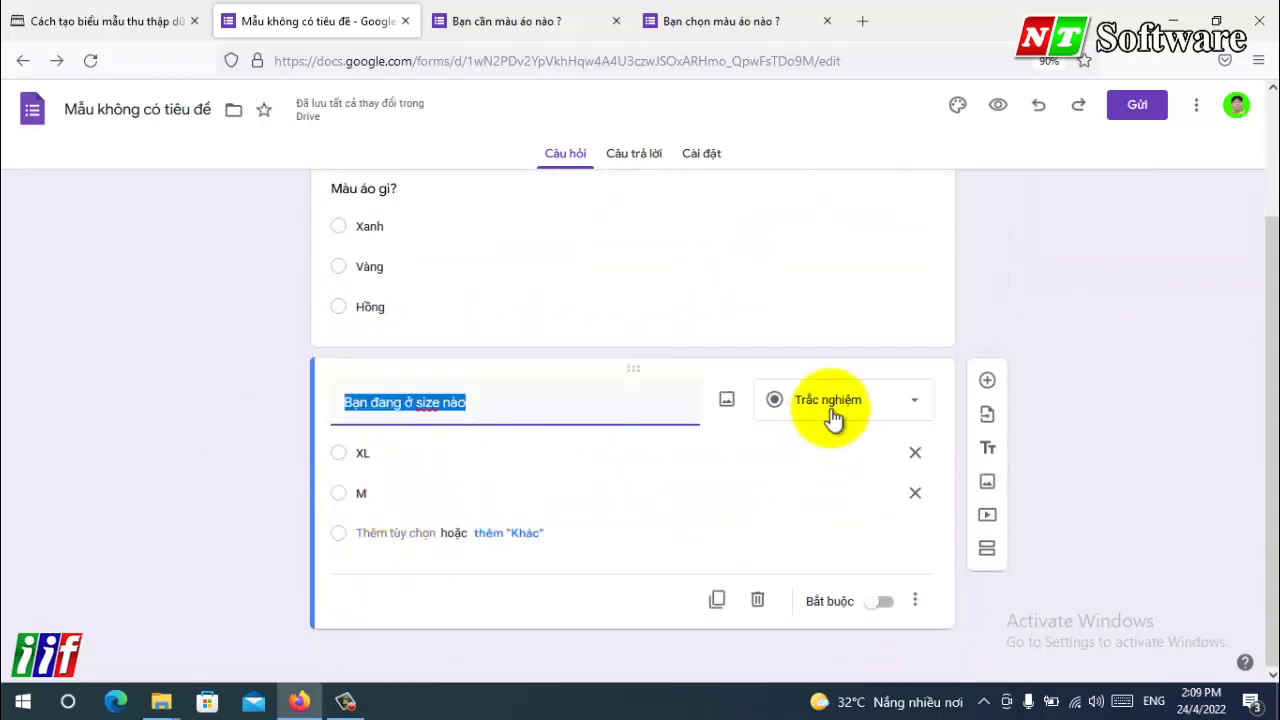
left_click(987, 382)
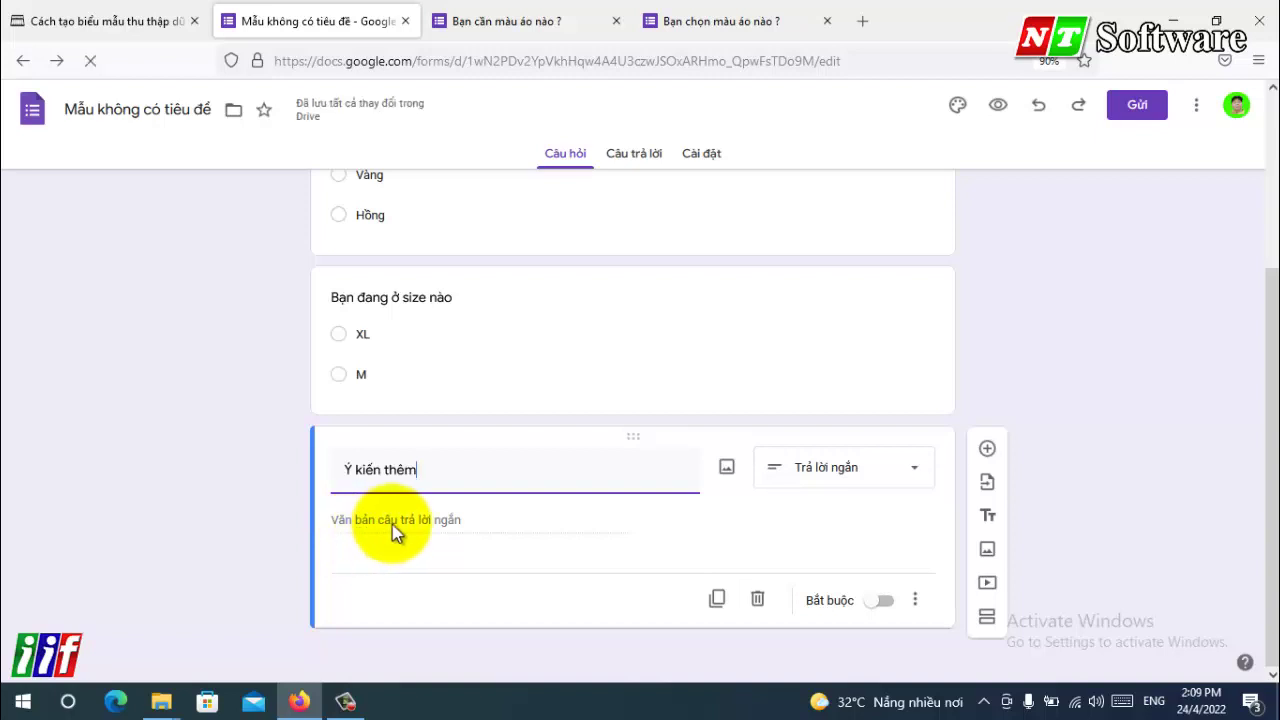
- Try Trắc nghiệm as the answer type of the "Ý kiến thêm" question and switch it back to Trả lời ngắn
left_click(845, 467)
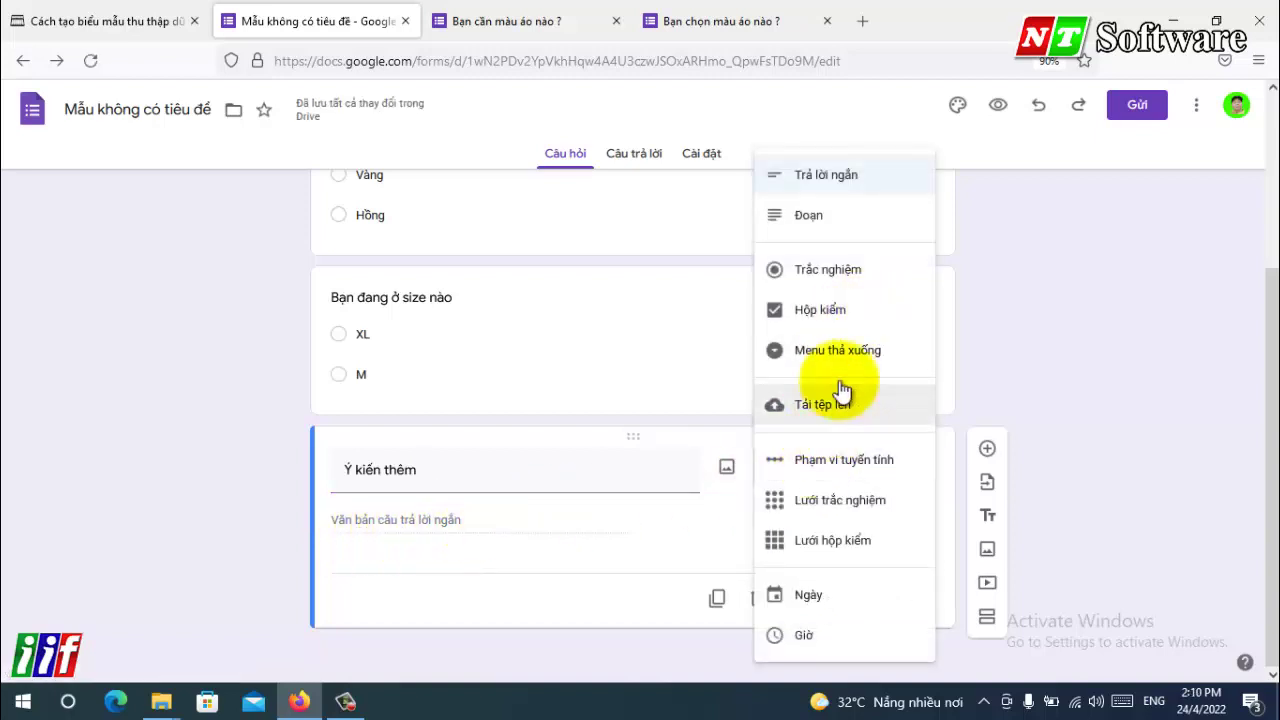
left_click(850, 275)
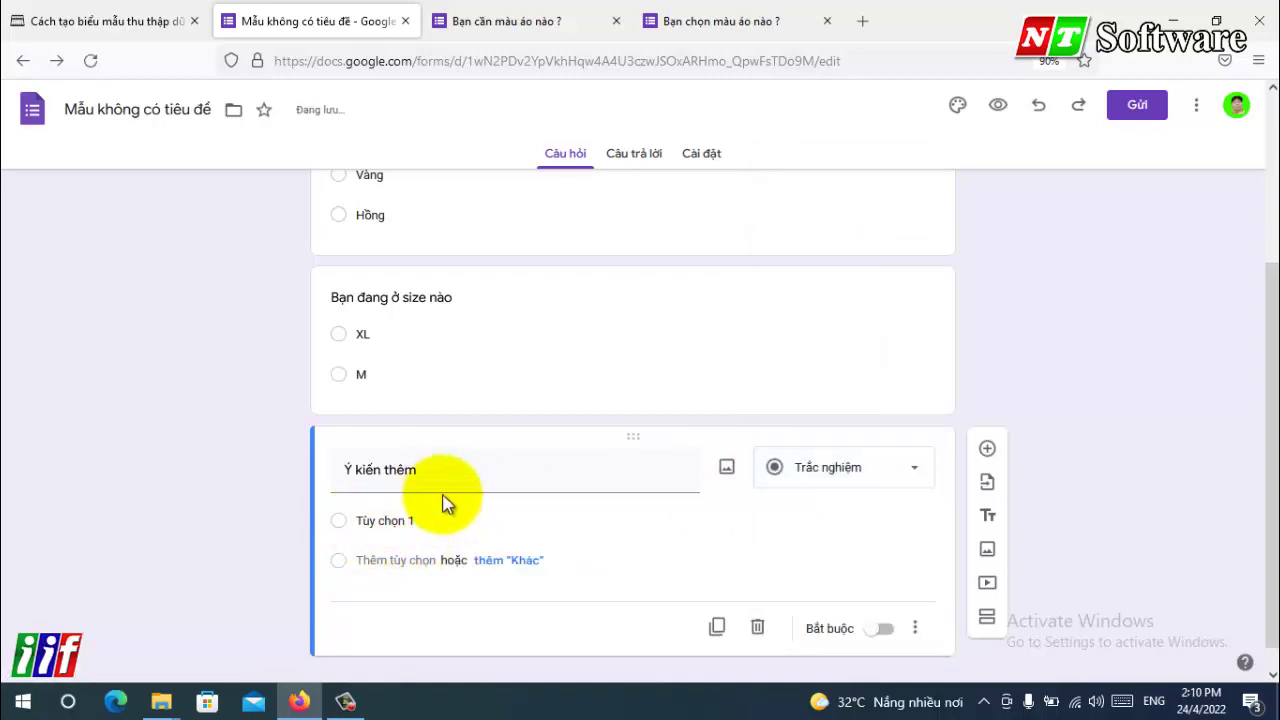
left_click(820, 478)
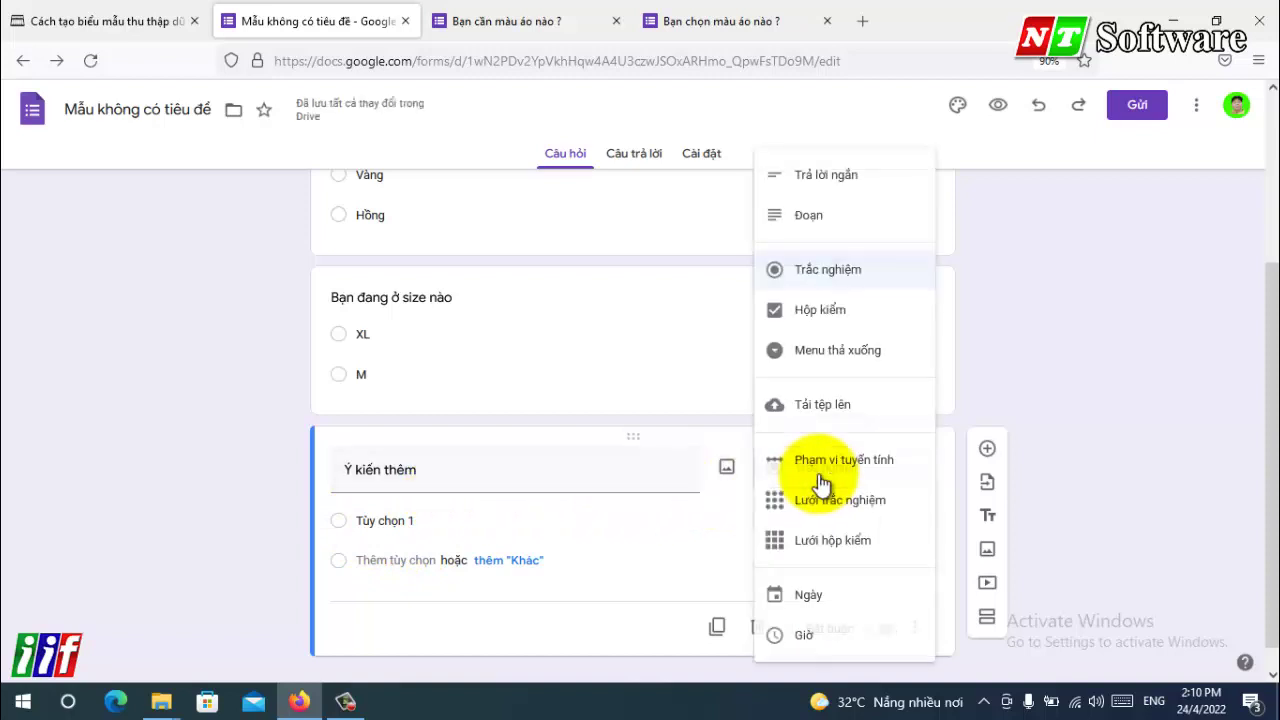
left_click(1160, 414)
left_click(849, 457)
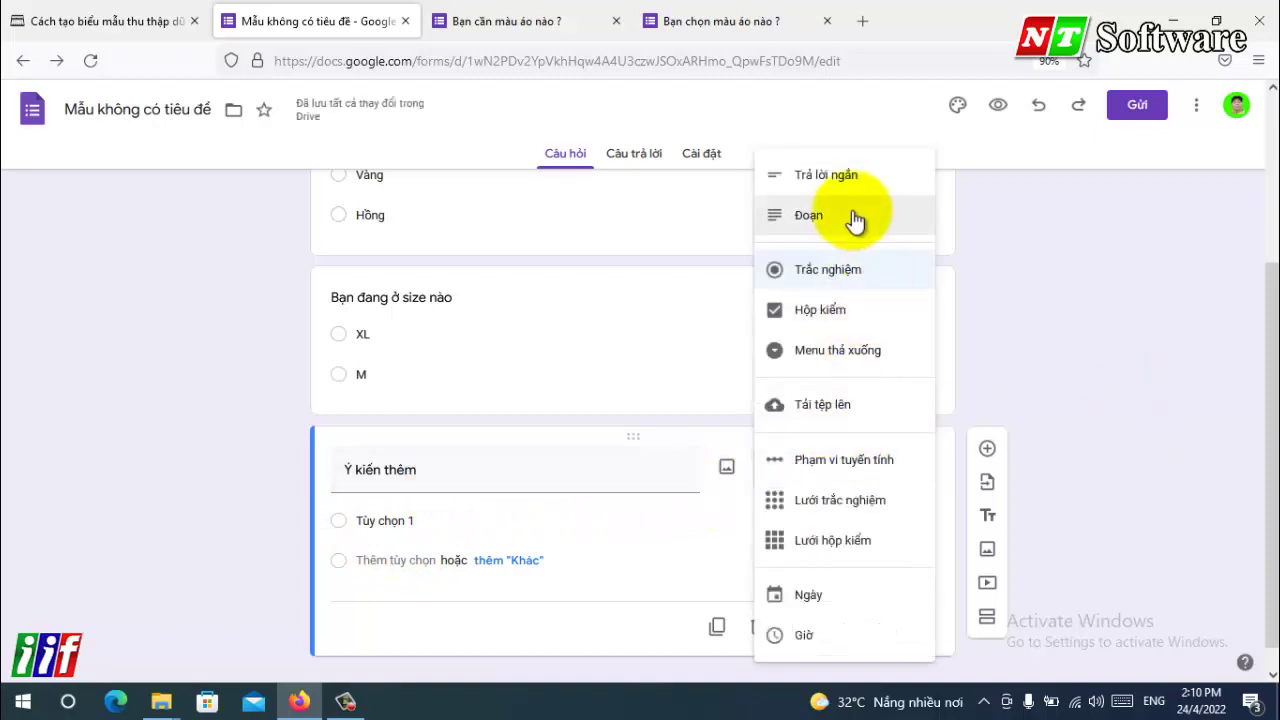
left_click(849, 177)
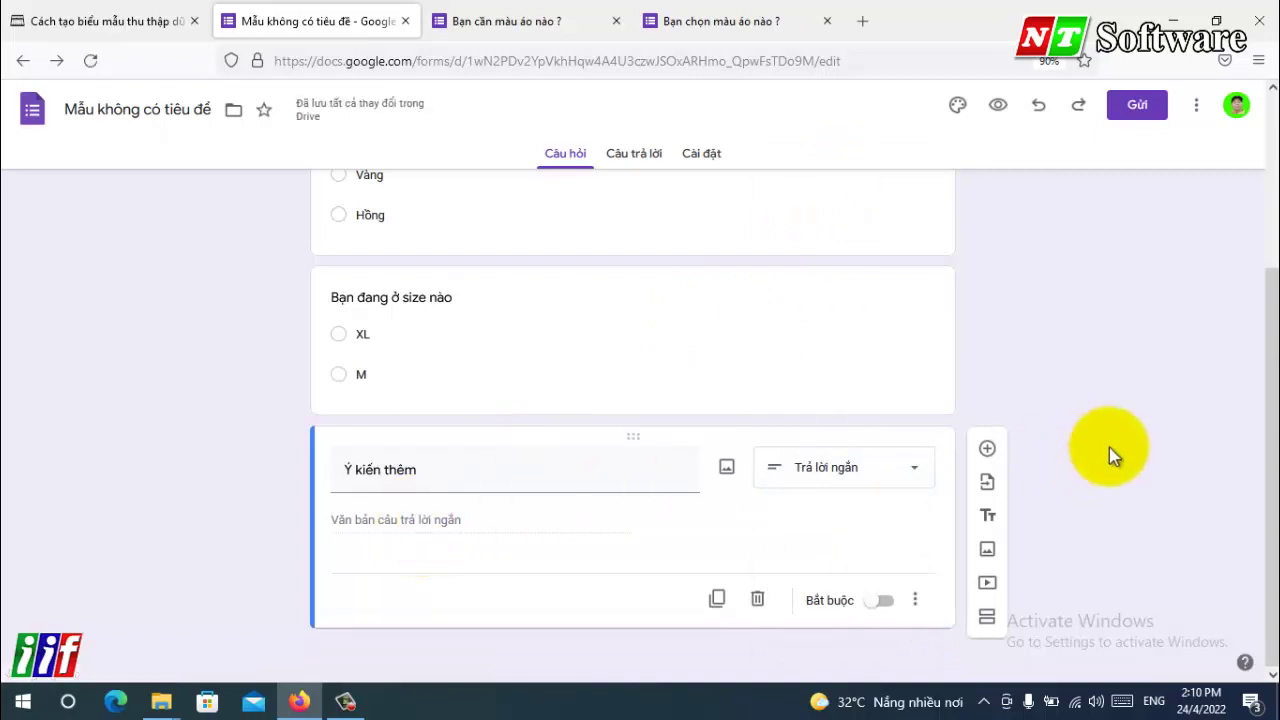
- Copy the updated form's sharing link and close the browser tab with the earlier form's submission confirmation
left_click(1122, 108)
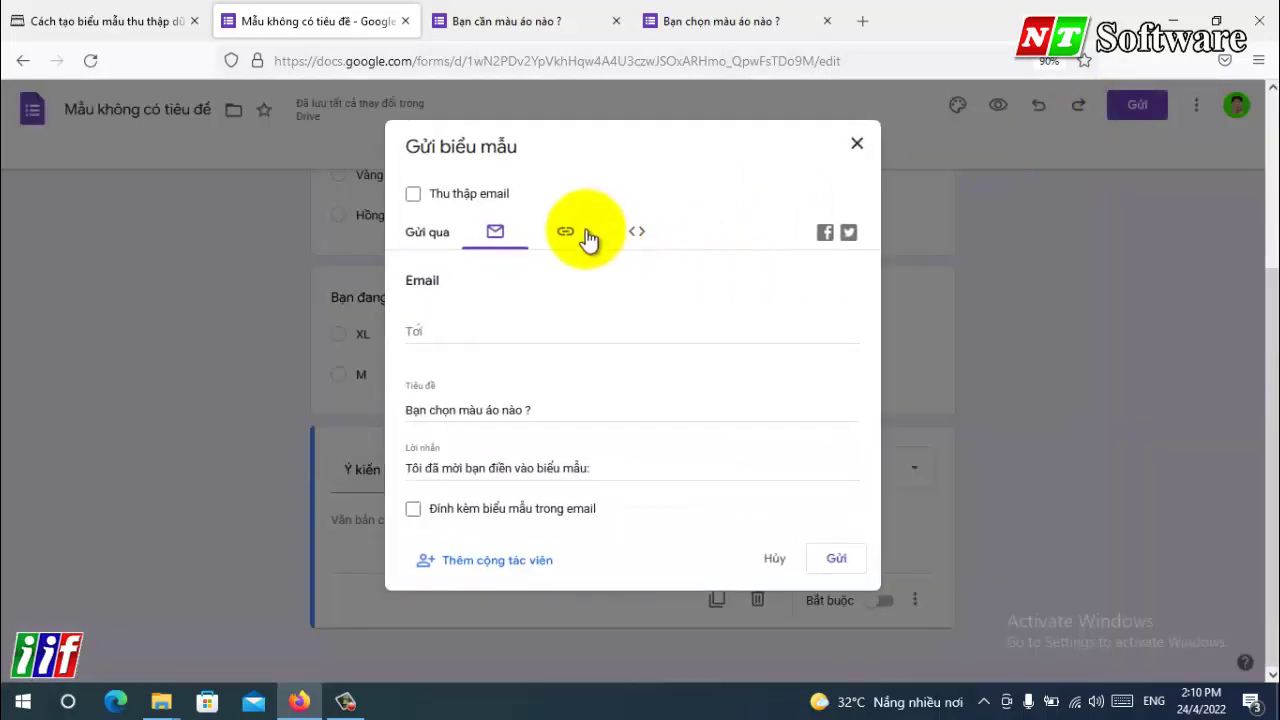
left_click(566, 232)
left_click(586, 310)
right_click(602, 312)
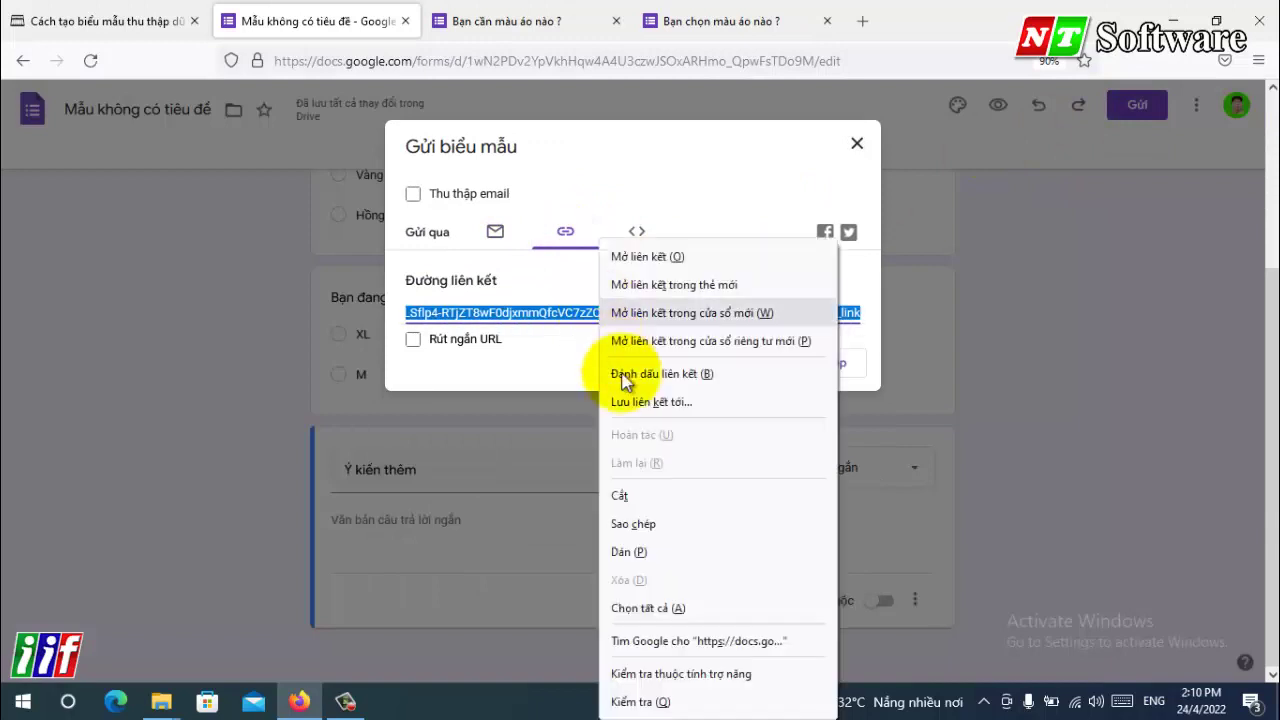
left_click(633, 523)
left_click(597, 24)
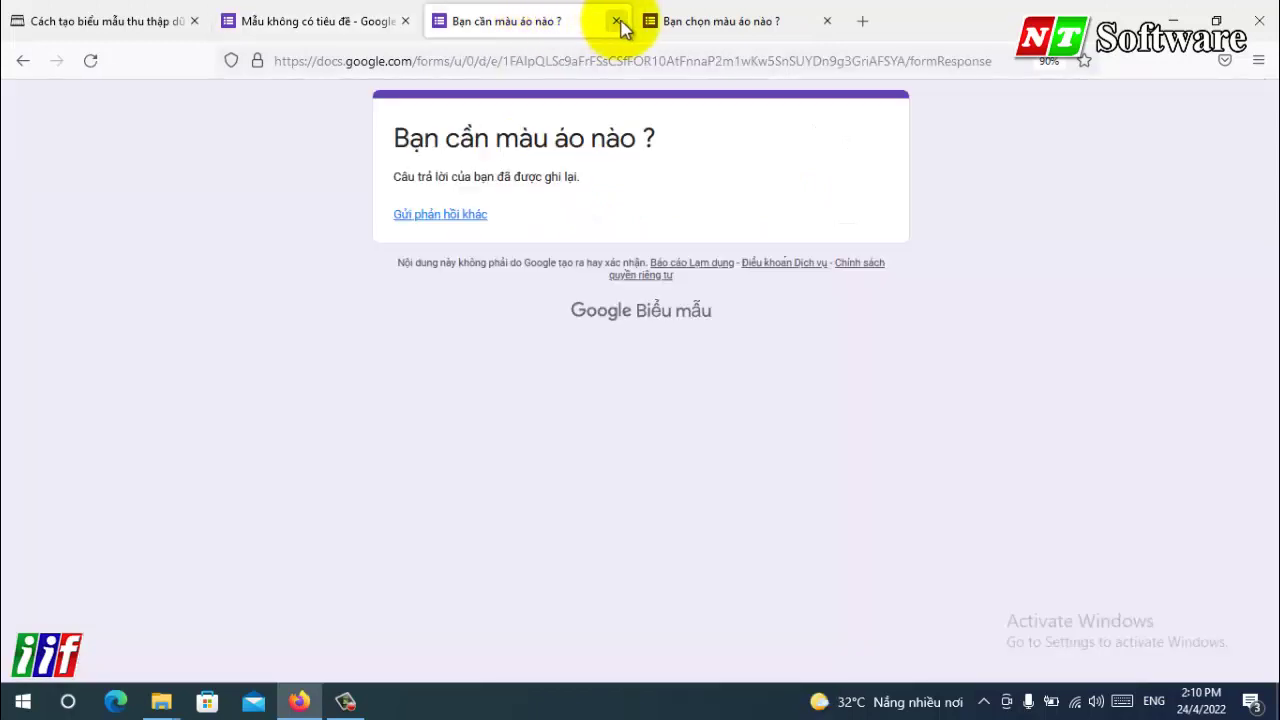
left_click(616, 21)
- Load the copied link in the open response tab and enter "Màu nào tôi cũng thích,.." as the "Ý kiến thêm" answer
left_click(552, 61)
right_click(552, 61)
left_click(578, 197)
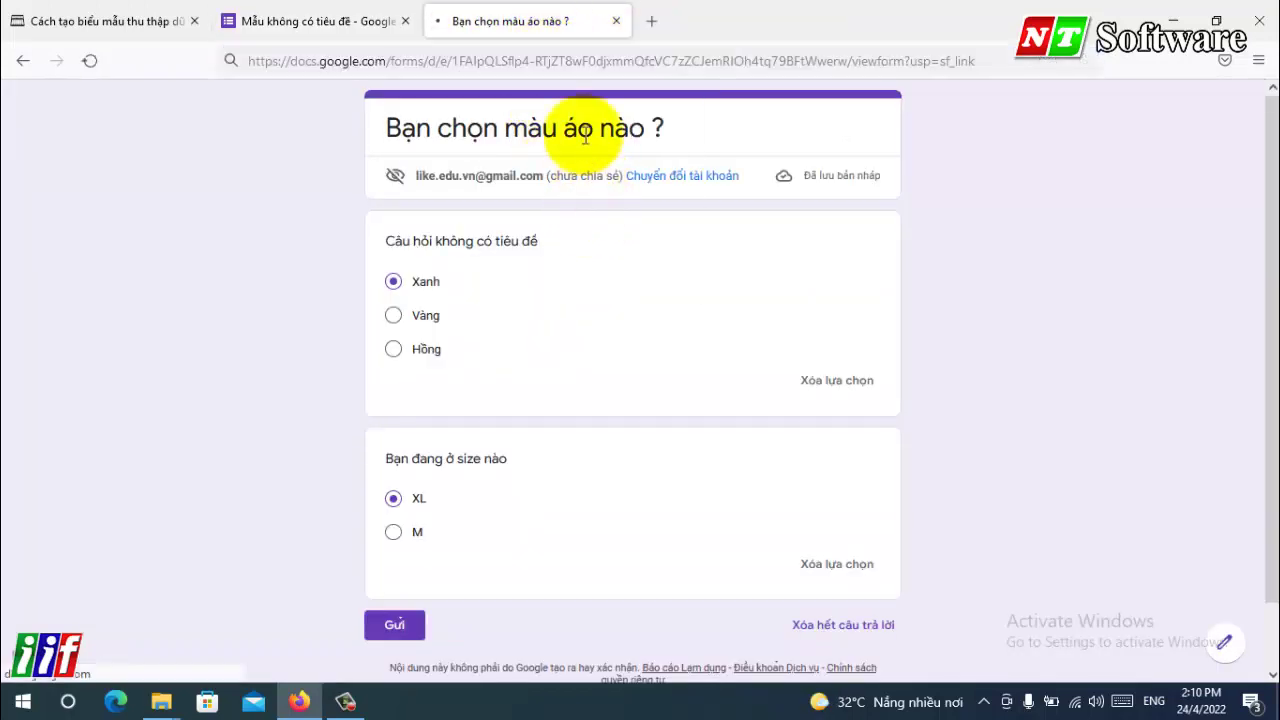
key("Return")
scroll(505, 450, "down", 3)
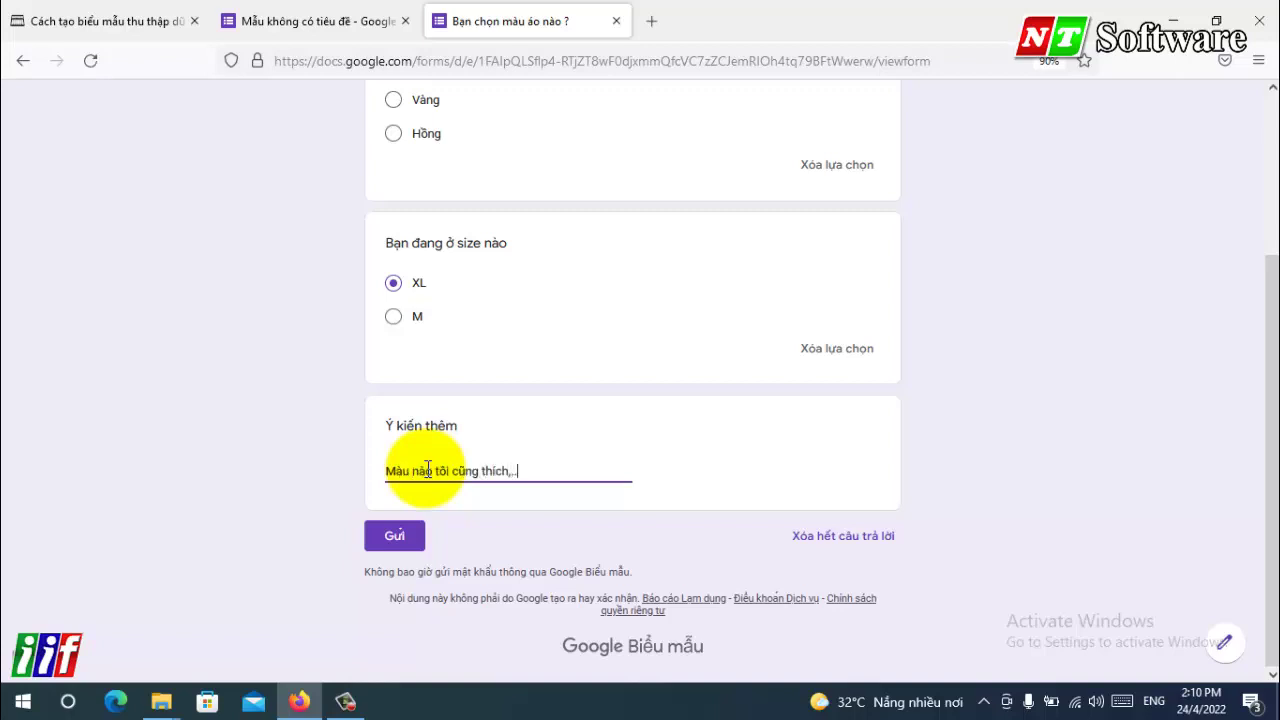
- Return to the form editor, dismiss the send dialog and look over the form's three questions
left_click(318, 21)
left_click(371, 200)
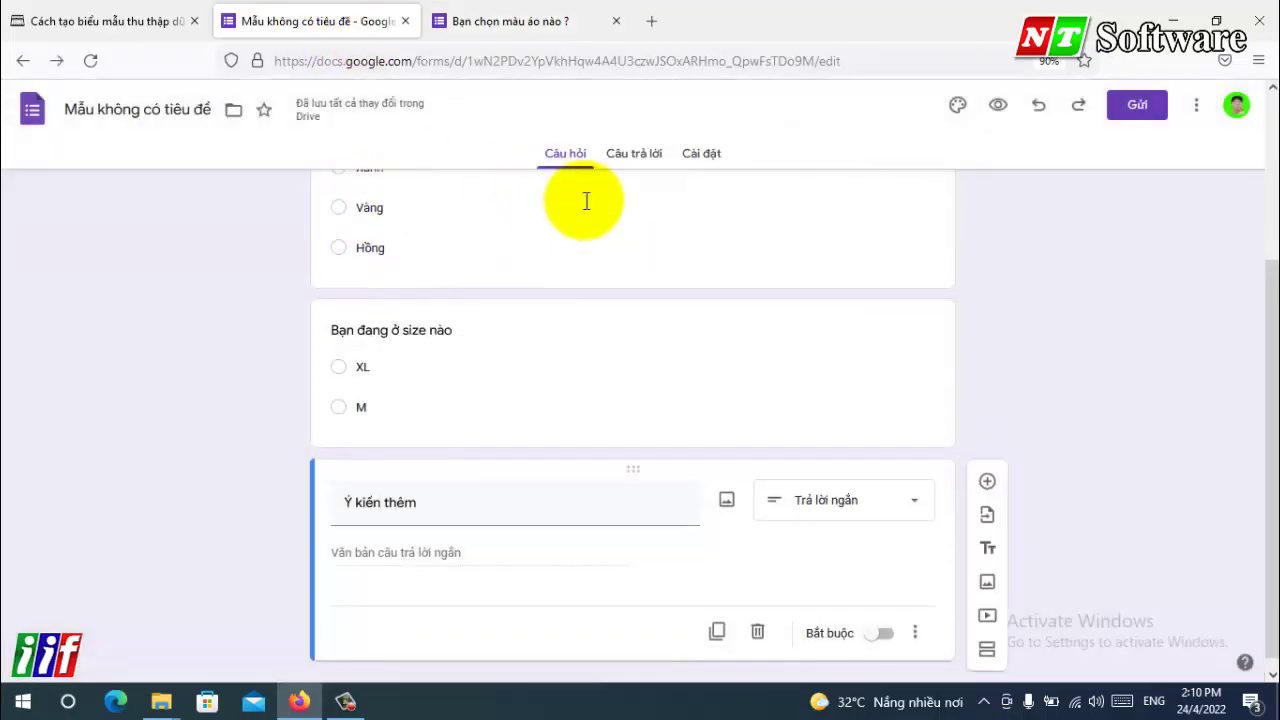
scroll(470, 212, "up", 3)
scroll(563, 243, "down", 5)
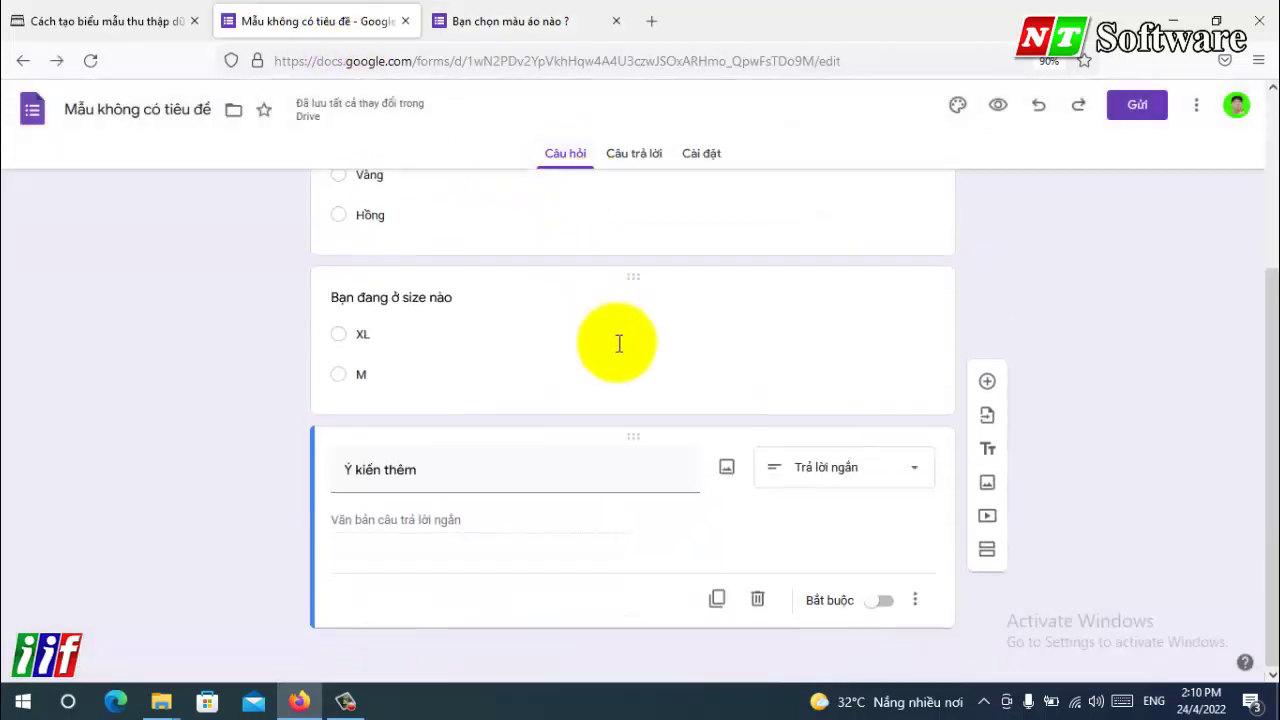
- Add a question below "Ý kiến thêm", trying Đoạn as its answer type and settling on Hộp kiểm
left_click(987, 411)
left_click(848, 337)
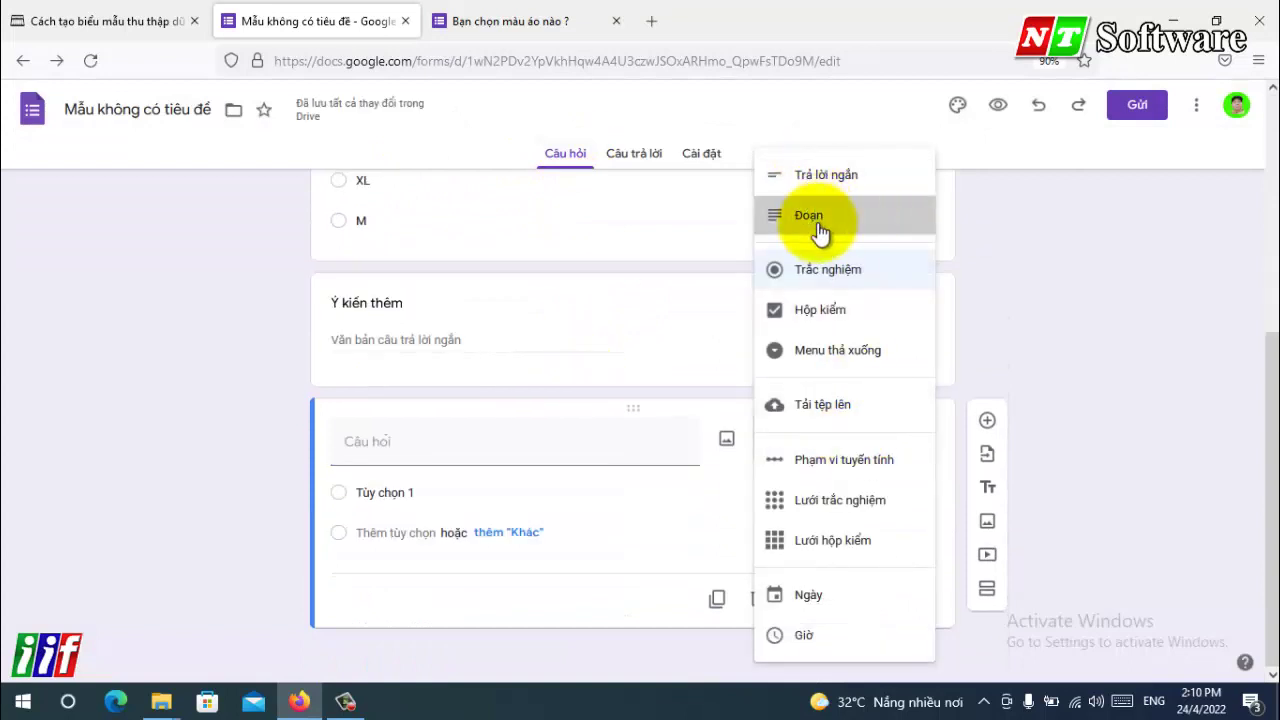
left_click(812, 218)
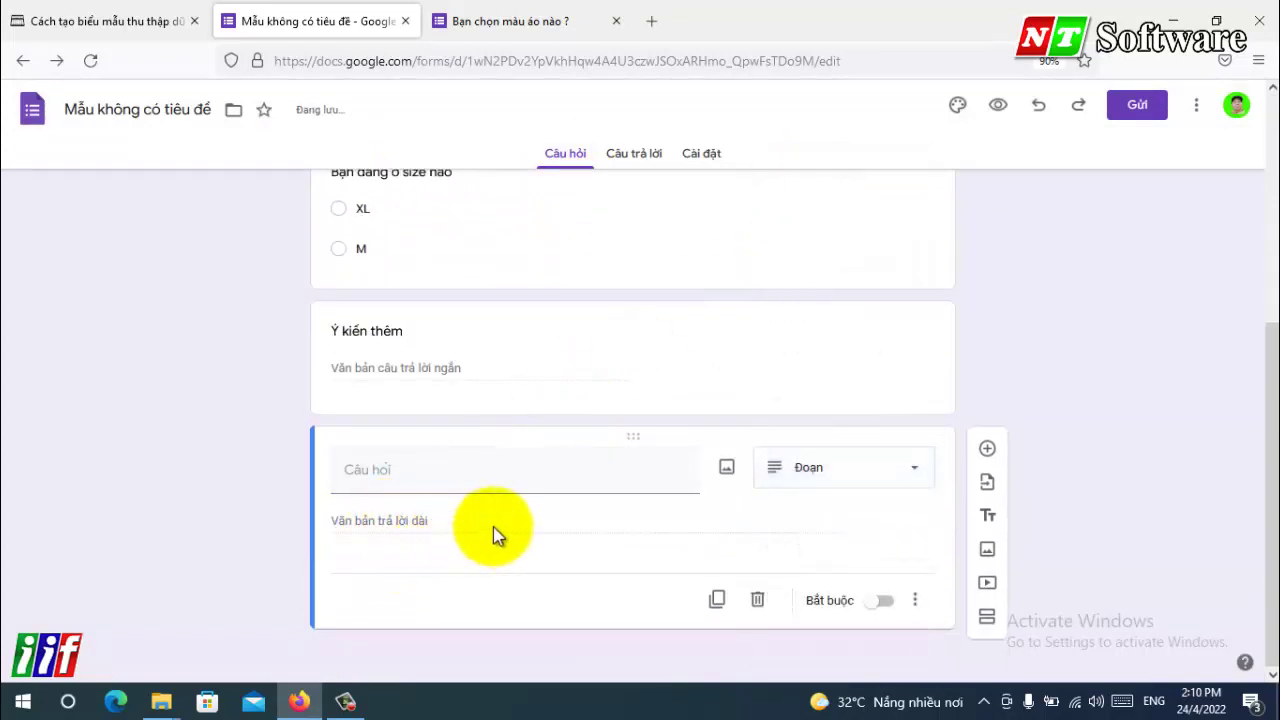
left_click(830, 476)
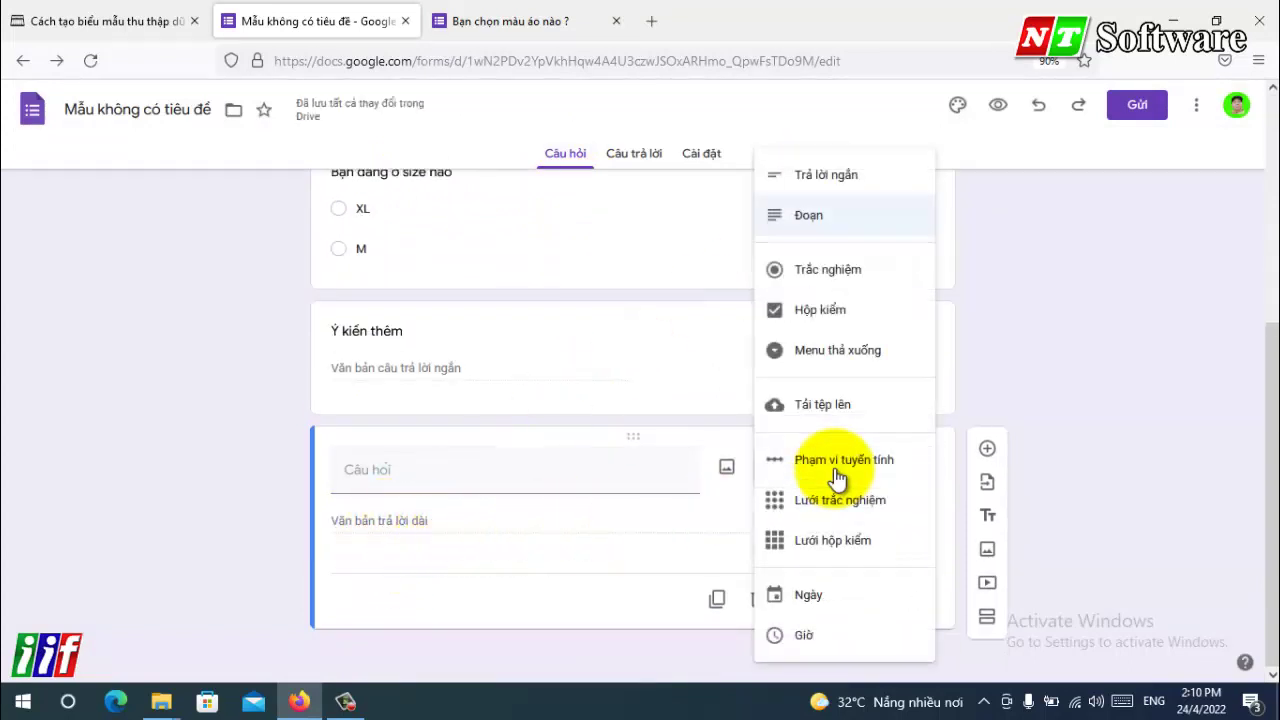
left_click(833, 318)
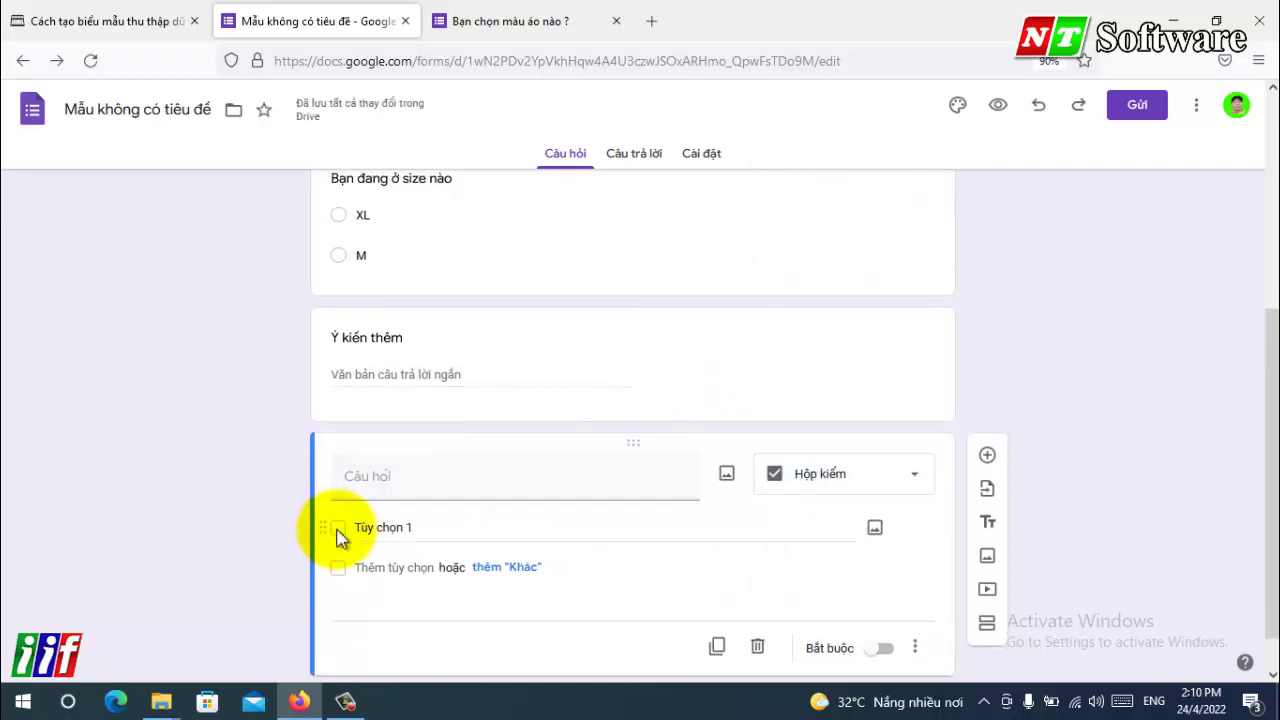
- Title the checkbox question "Bạn có muốn công ty đổi màu áo không ?" and name its first option "Có"
left_click(430, 477)
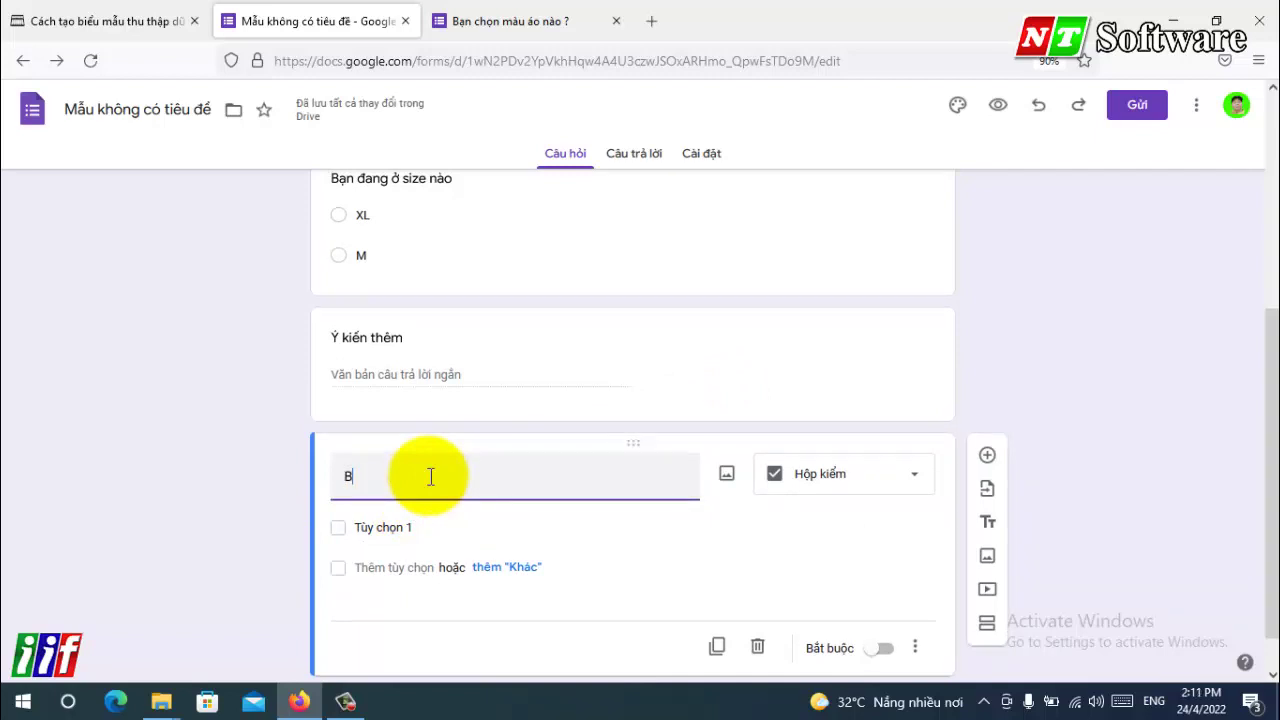
type("Bạn có muốn công ty đổi màu áo không ?")
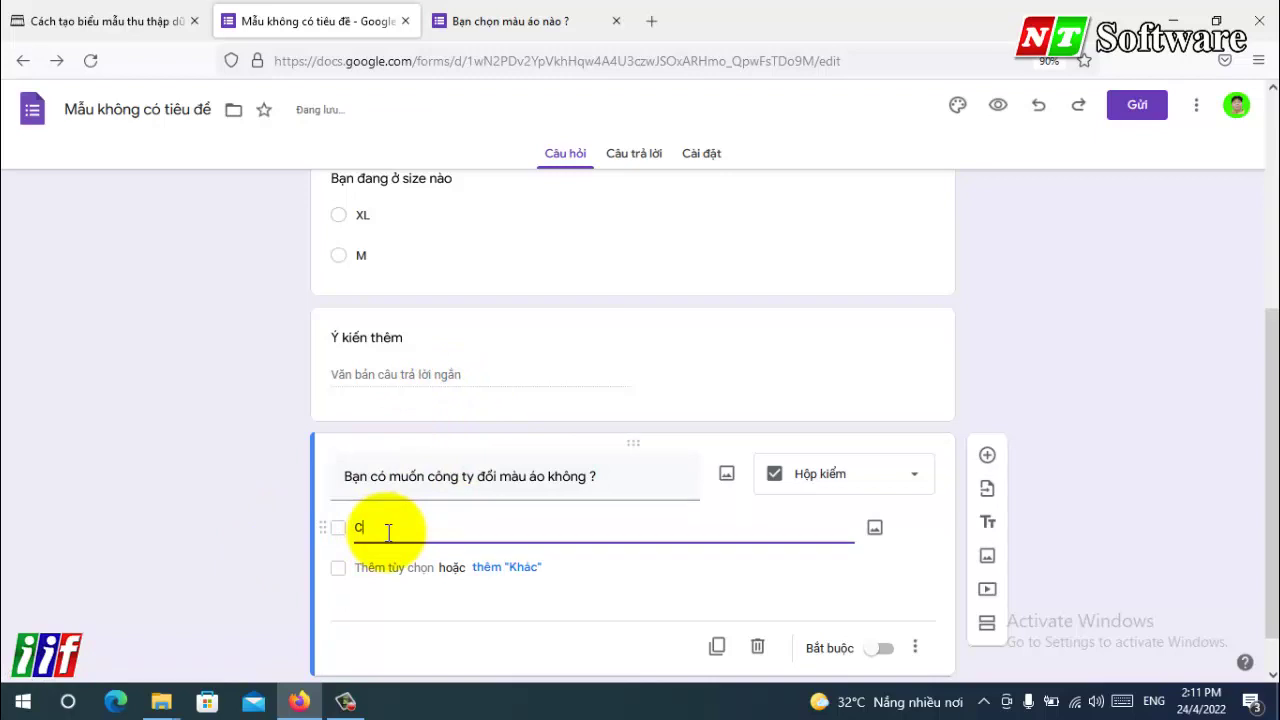
left_click(189, 528)
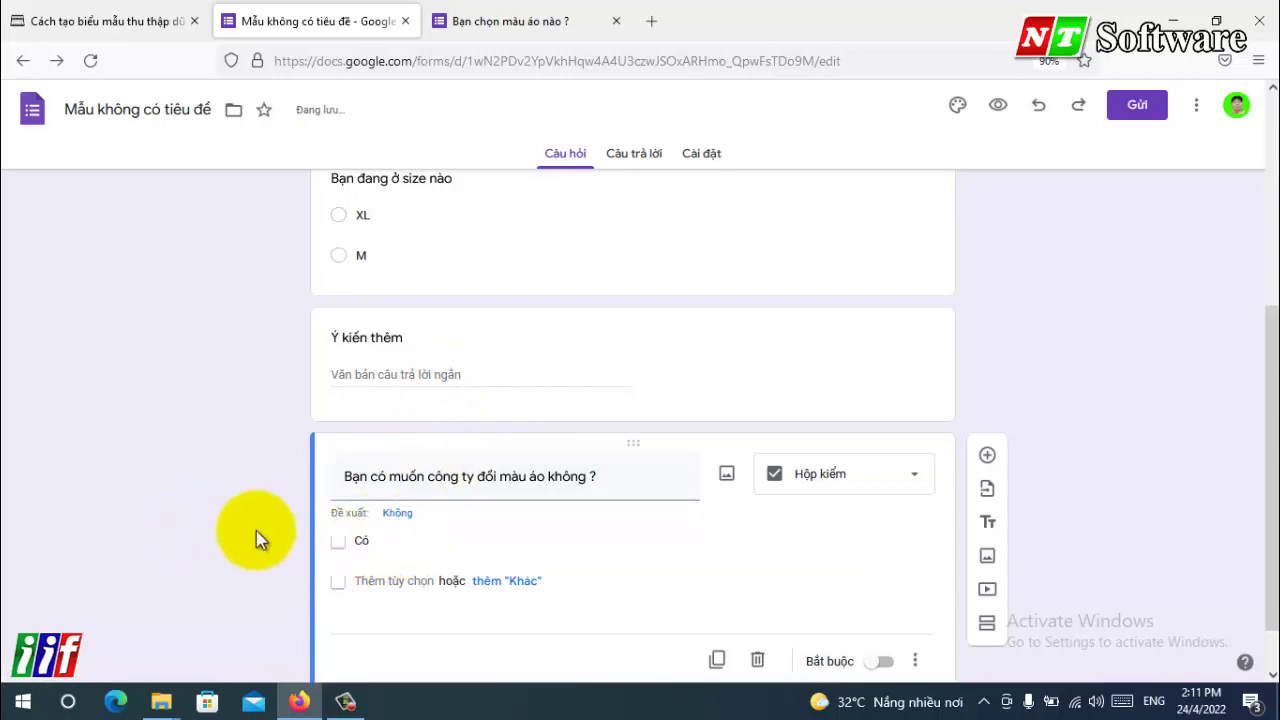
- Dismiss the send dialog, reload the response form and test the "Có" checkbox of the new question
left_click(1137, 105)
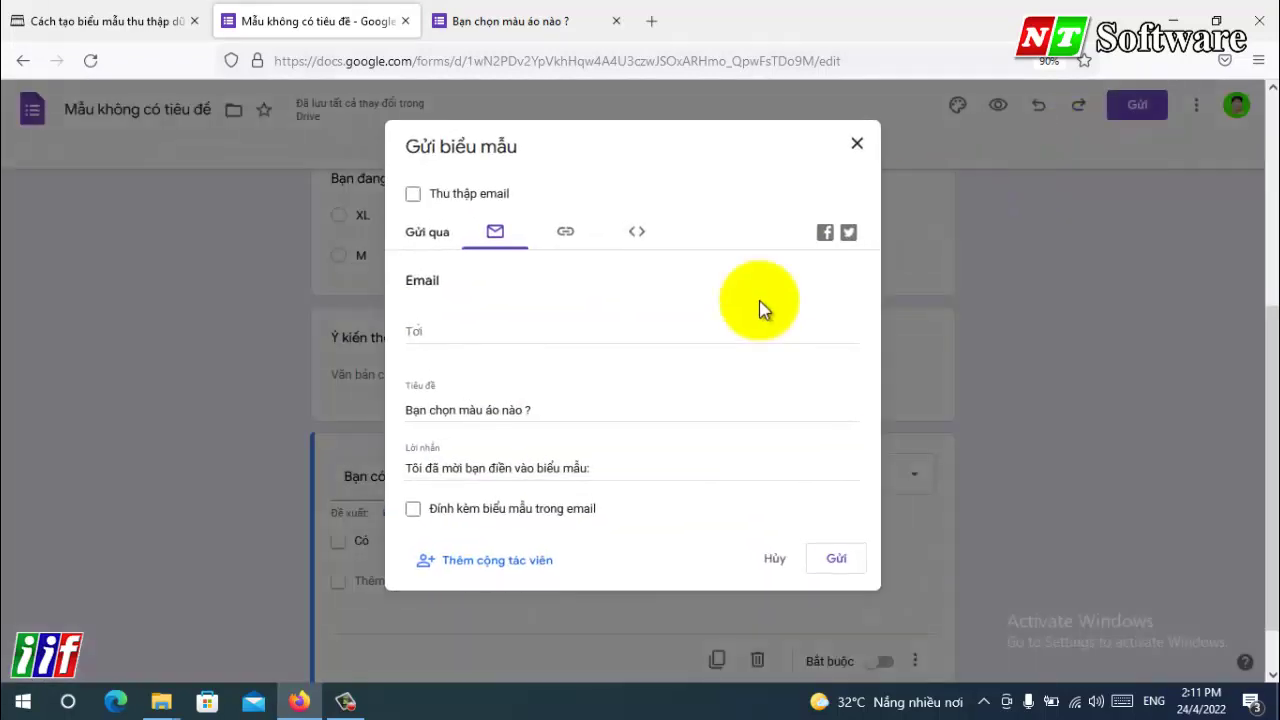
left_click(857, 143)
left_click(540, 20)
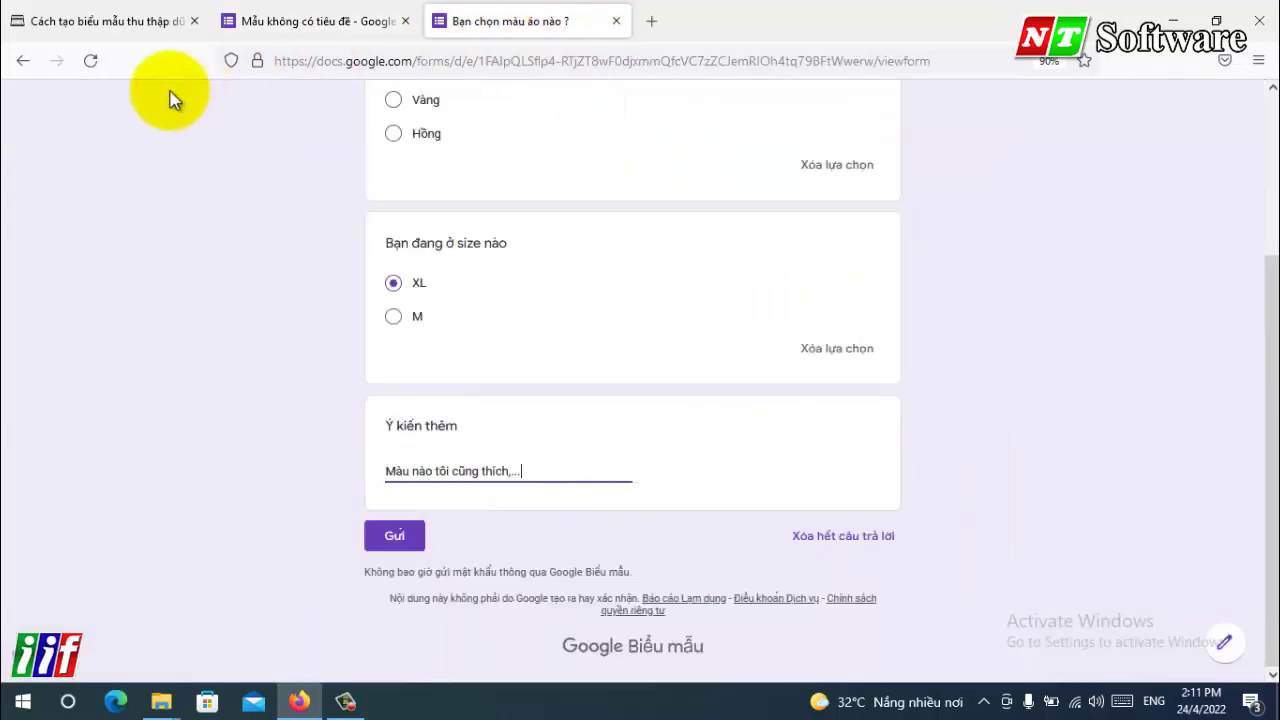
left_click(90, 61)
left_click(392, 590)
left_click(392, 590)
scroll(160, 605, "down", 2)
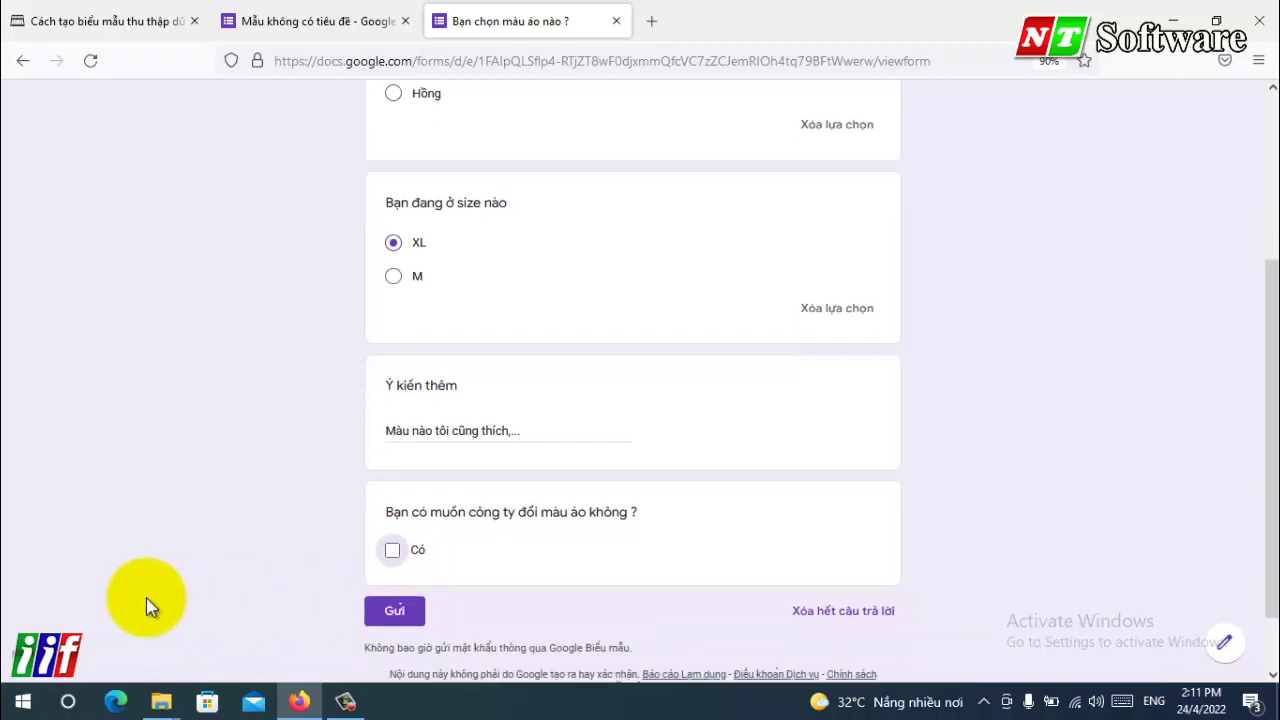
- Return to the form editor and rename the checkbox option as "Có / không"
left_click(318, 21)
left_click(381, 540)
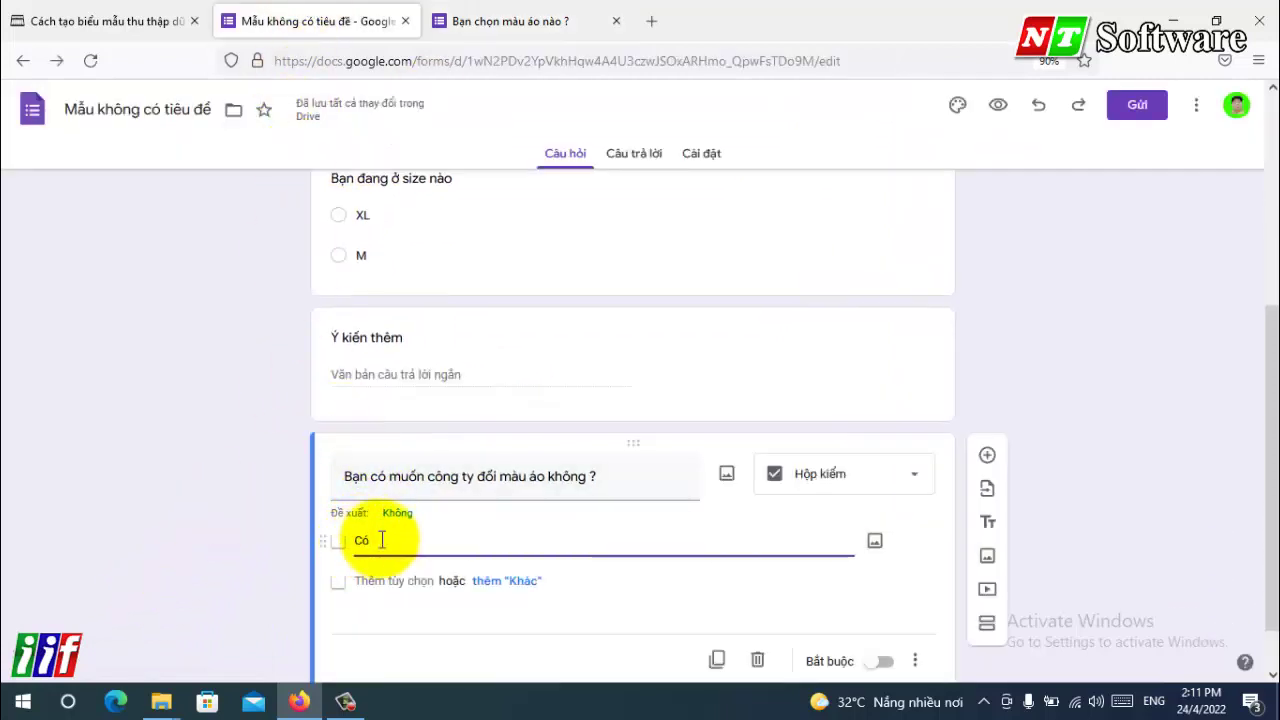
type("Có / không")
left_click(212, 541)
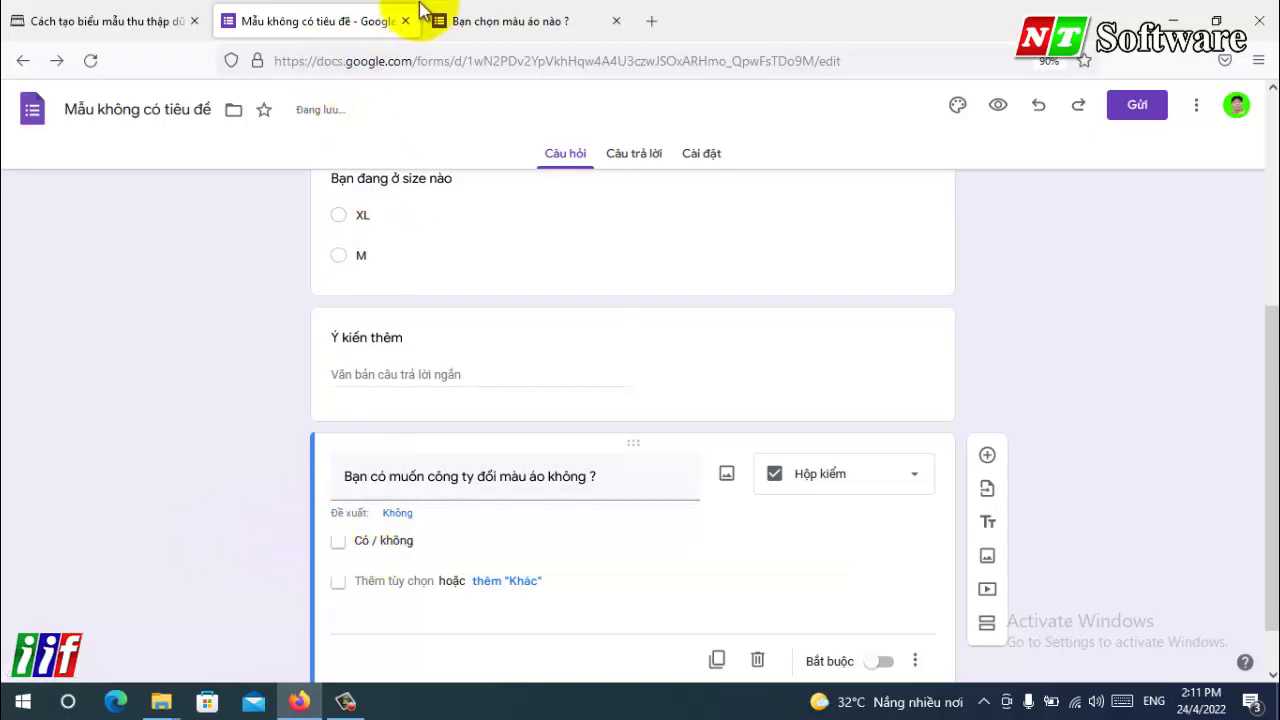
- Reload the response form and test the "Có / không" checkbox
left_click(502, 21)
left_click(410, 61)
key("Return")
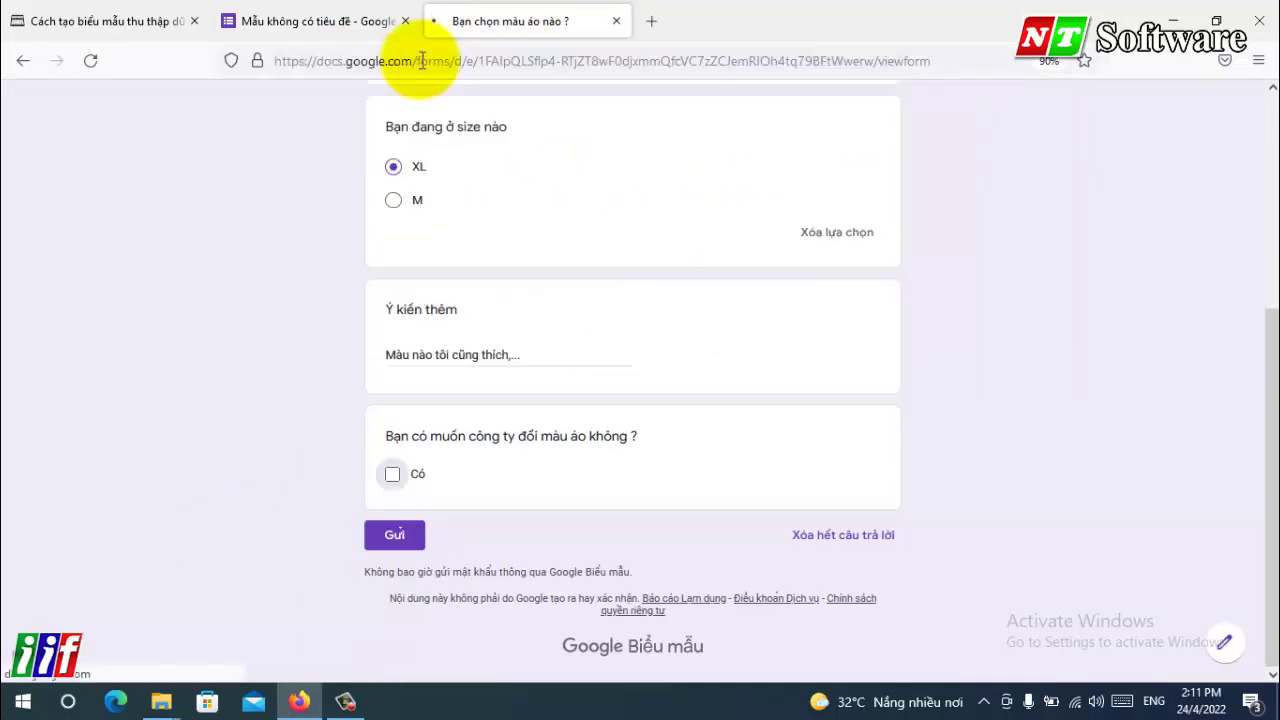
scroll(466, 491, "down", 4)
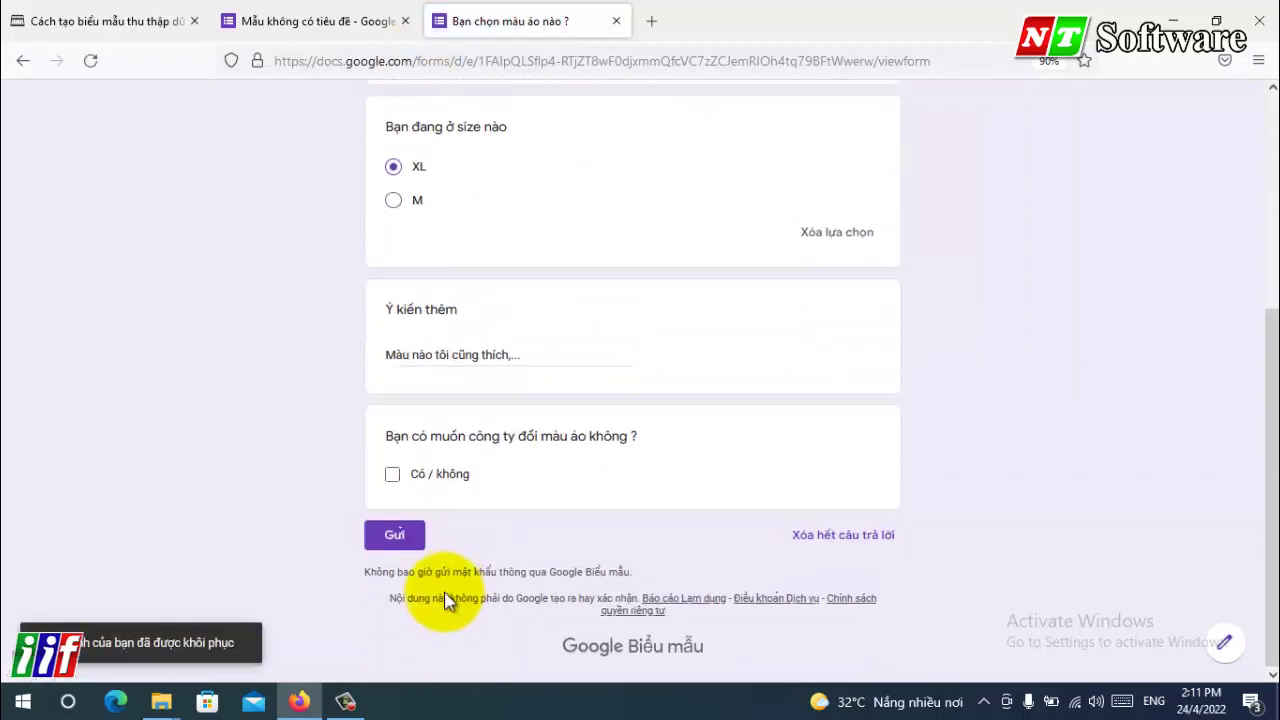
left_click(392, 476)
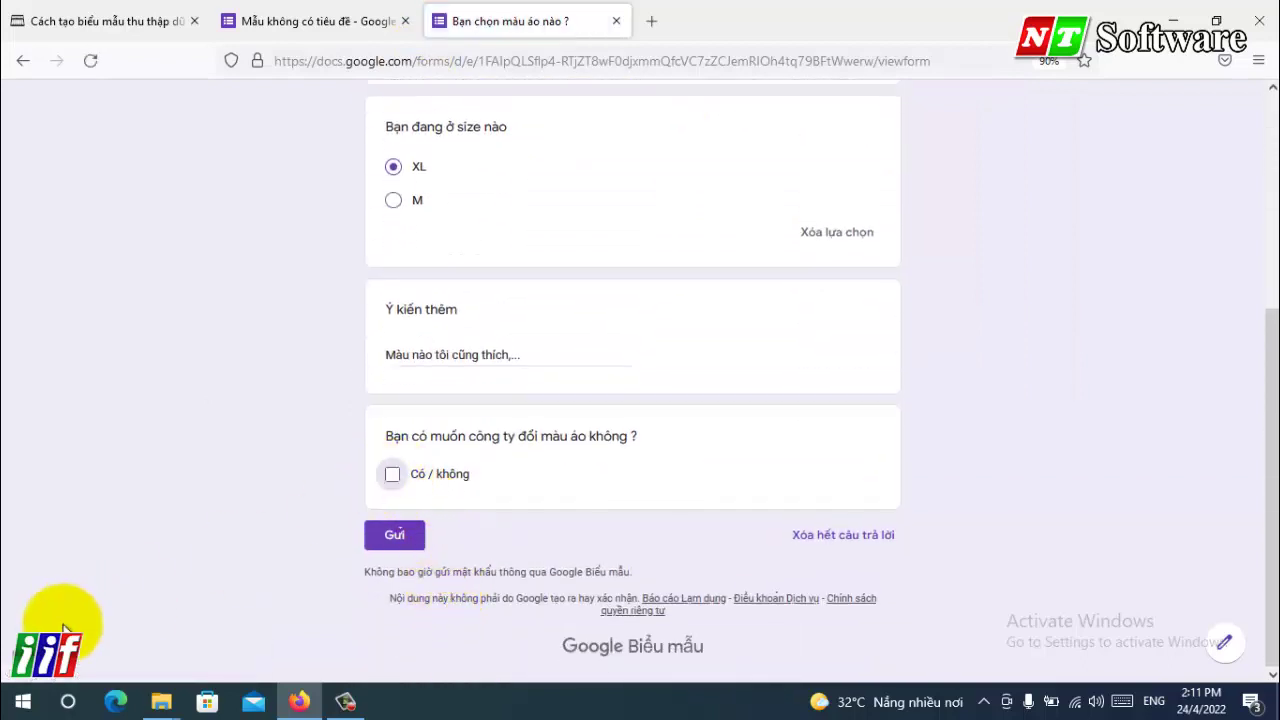
- Add a Menu thả xuống question titled "Giới tính" at the end of the form in the editor
left_click(310, 21)
scroll(922, 435, "down", 1)
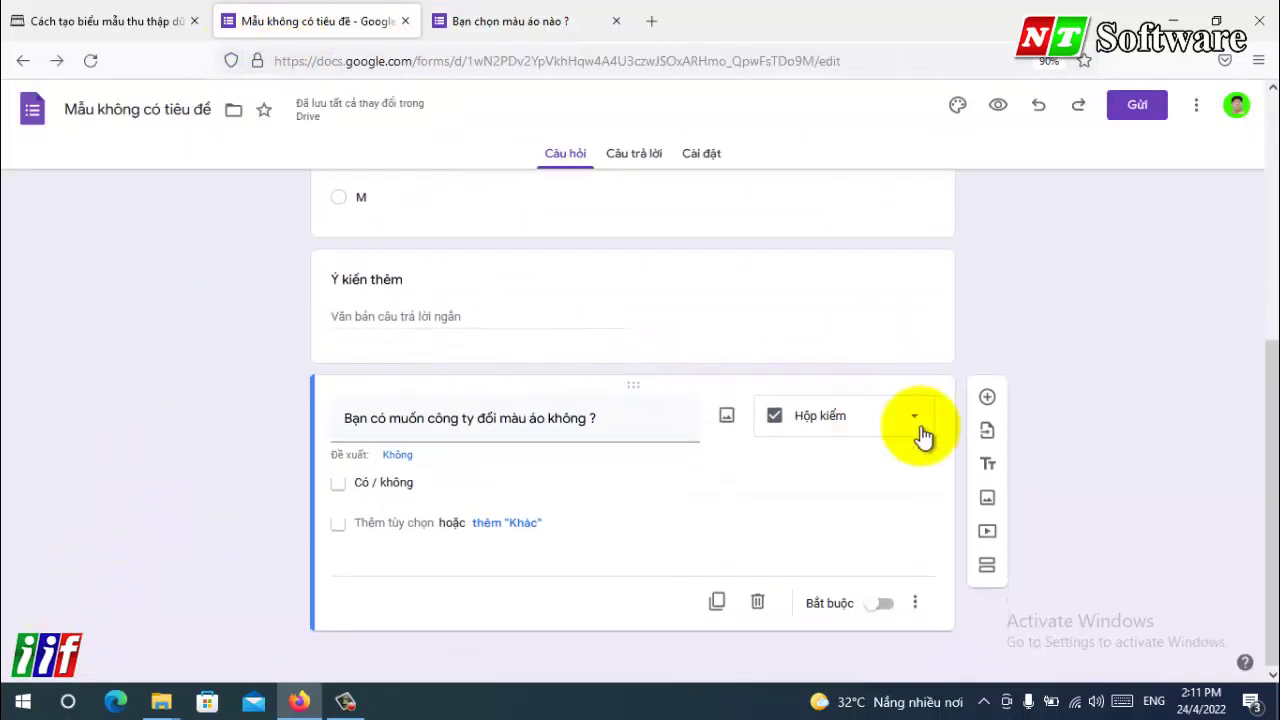
left_click(987, 395)
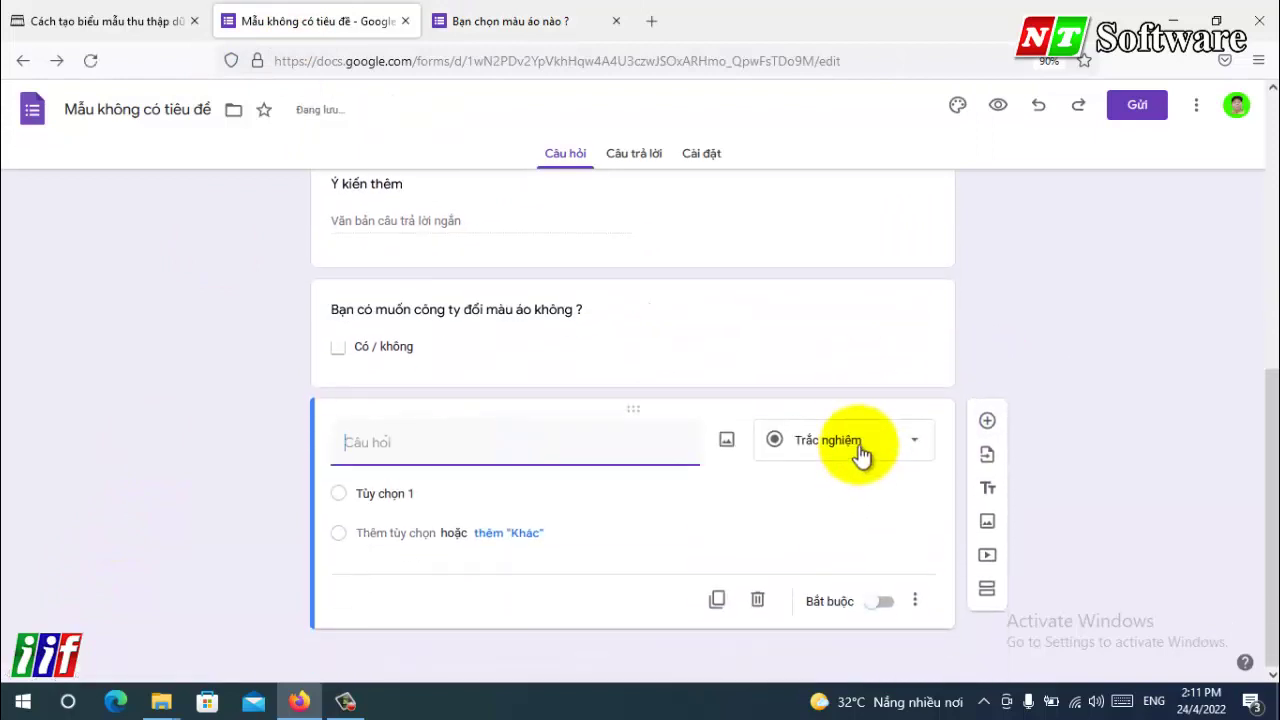
left_click(857, 448)
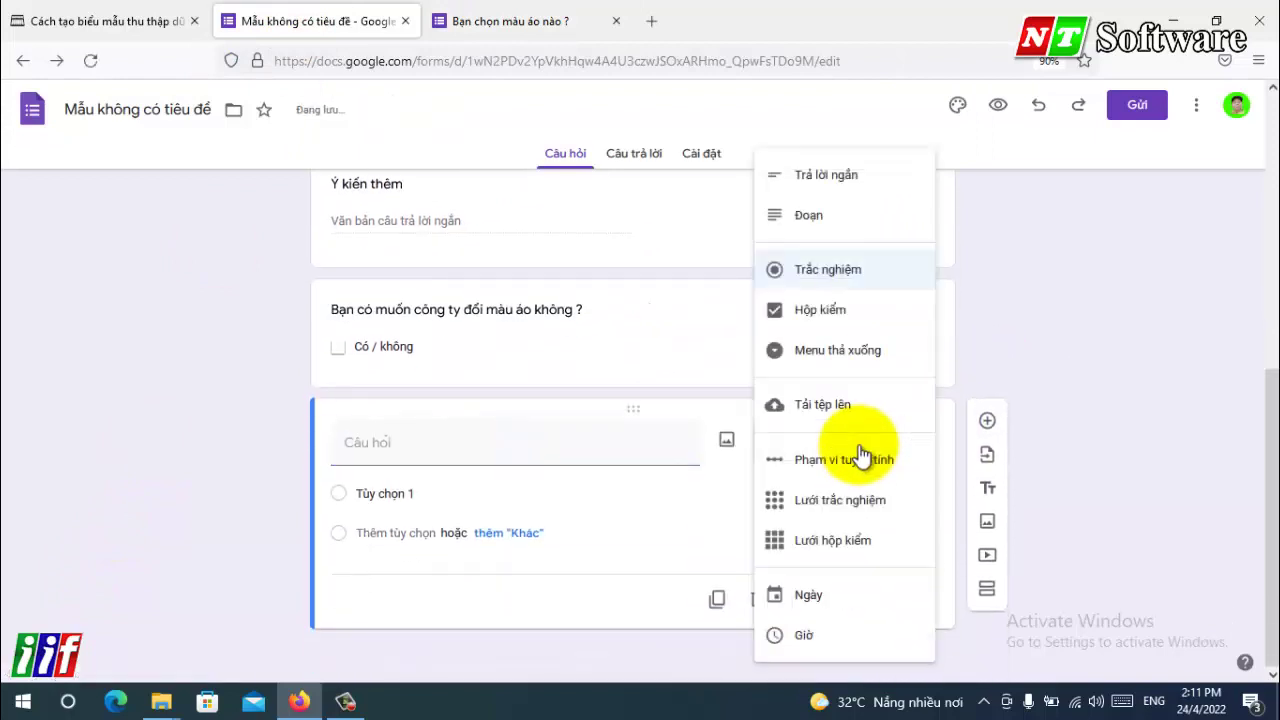
left_click(842, 355)
left_click(479, 442)
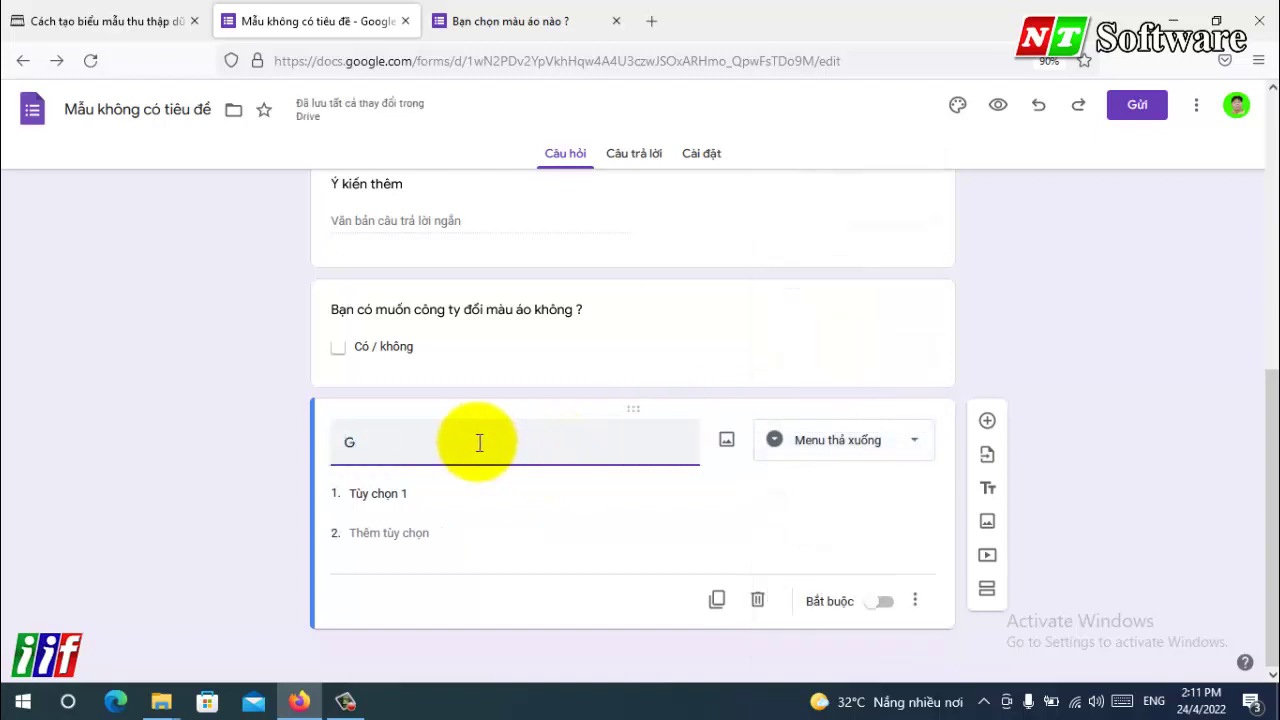
type("Giới tinh")
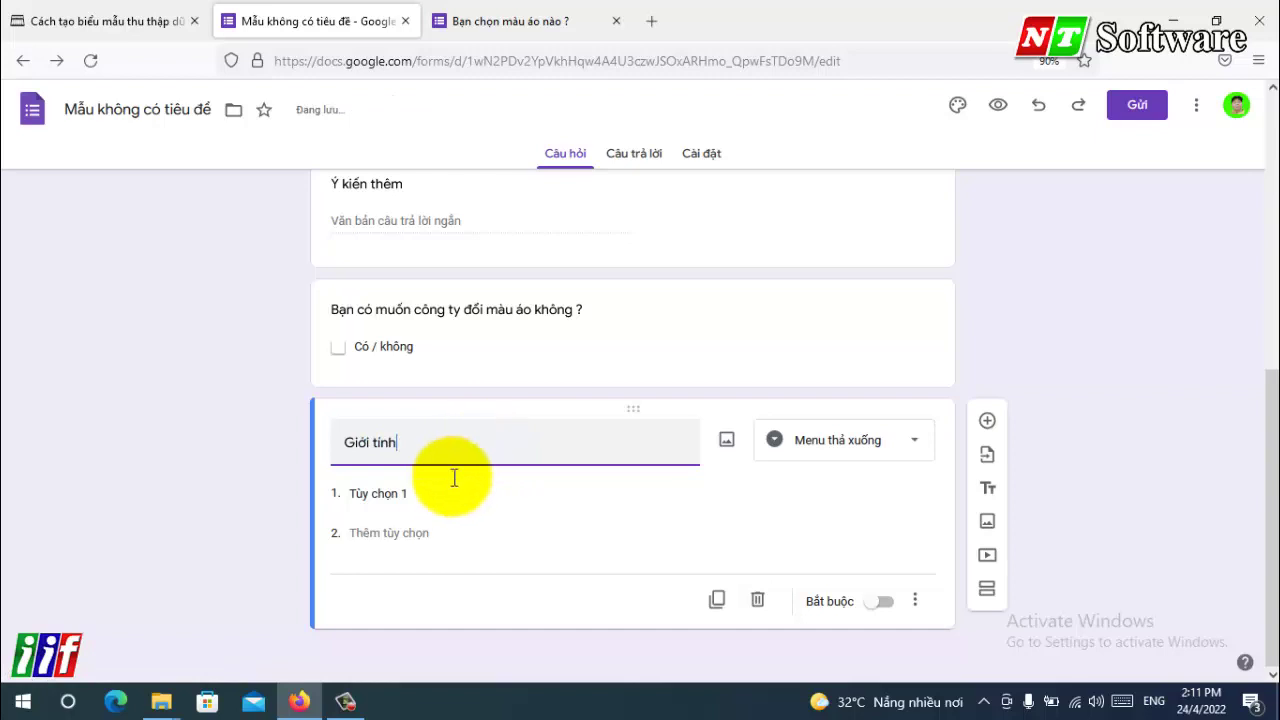
- Give the "Giới tính" question the options Nam, Nữ and Chưa rõ
left_click(384, 500)
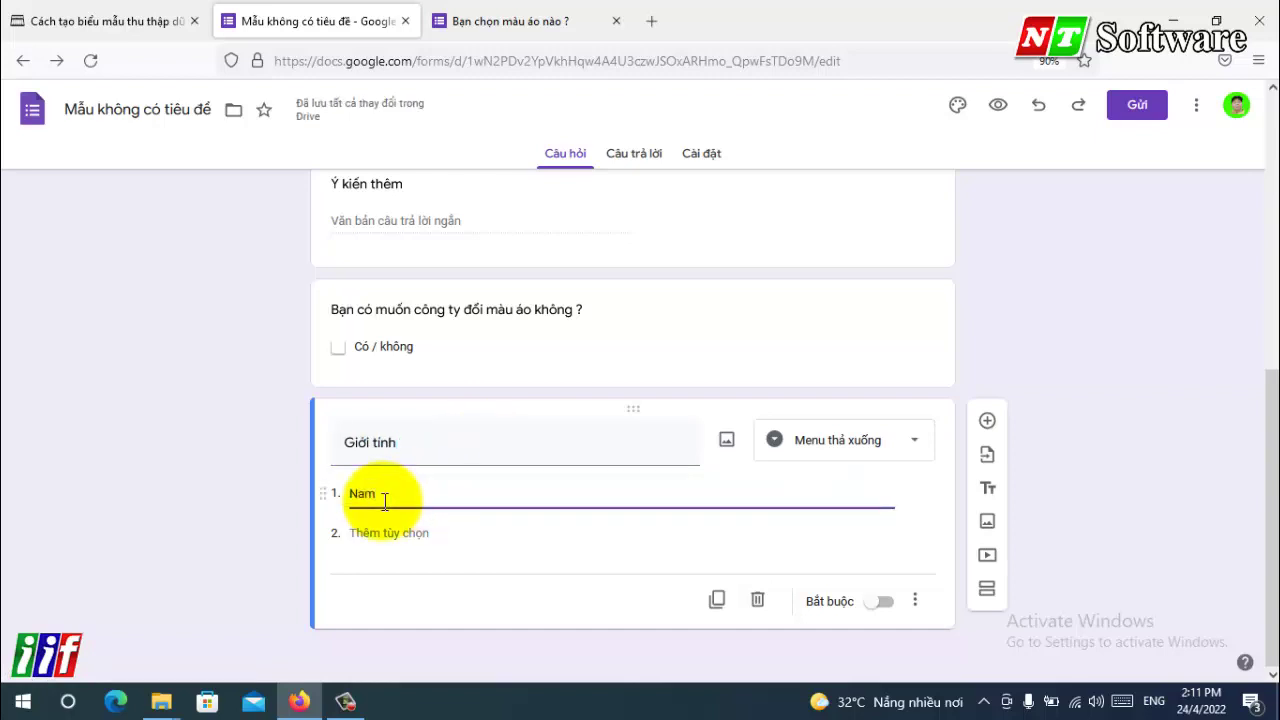
left_click(388, 565)
type("Nữ")
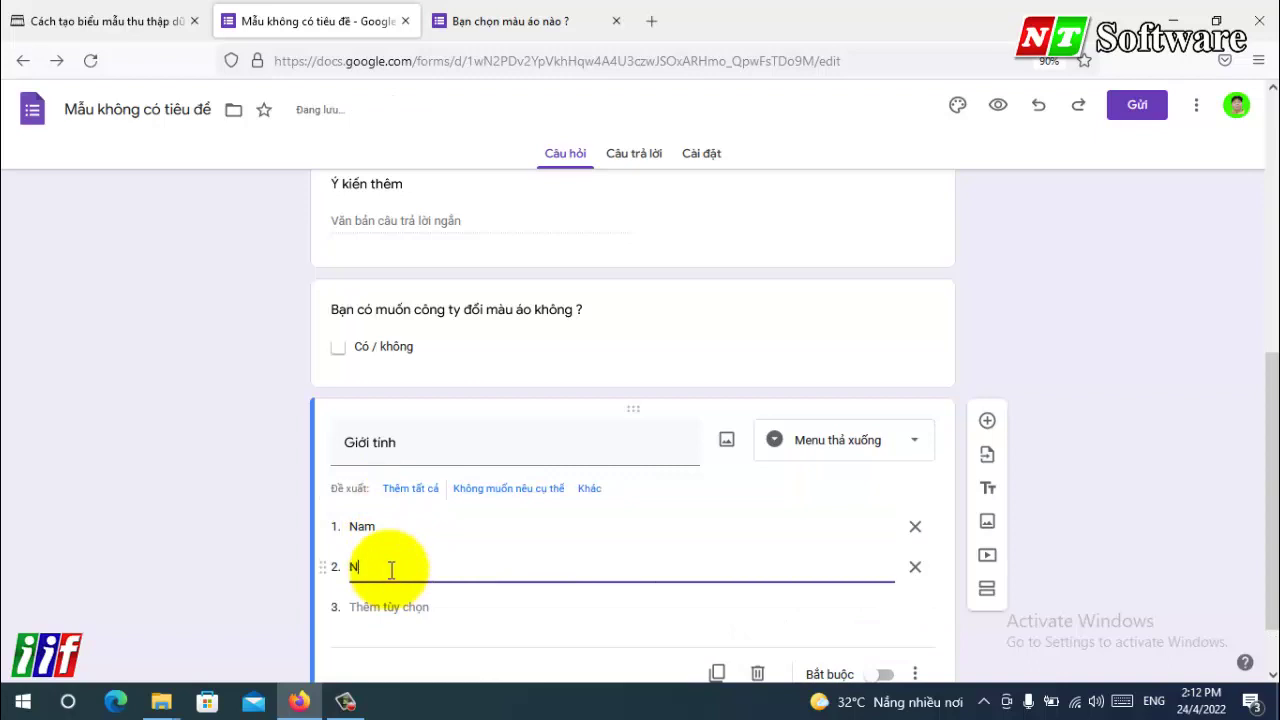
left_click(372, 604)
type("C")
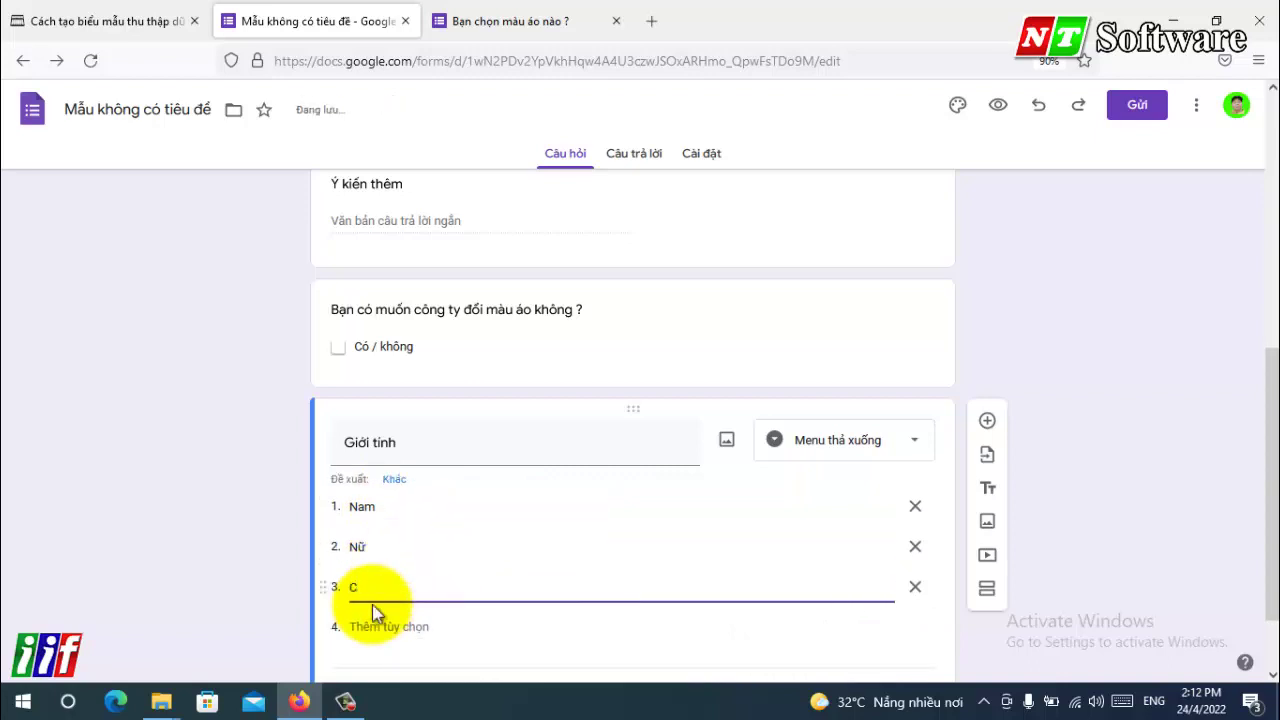
type("hưa rõ")
key("Tab")
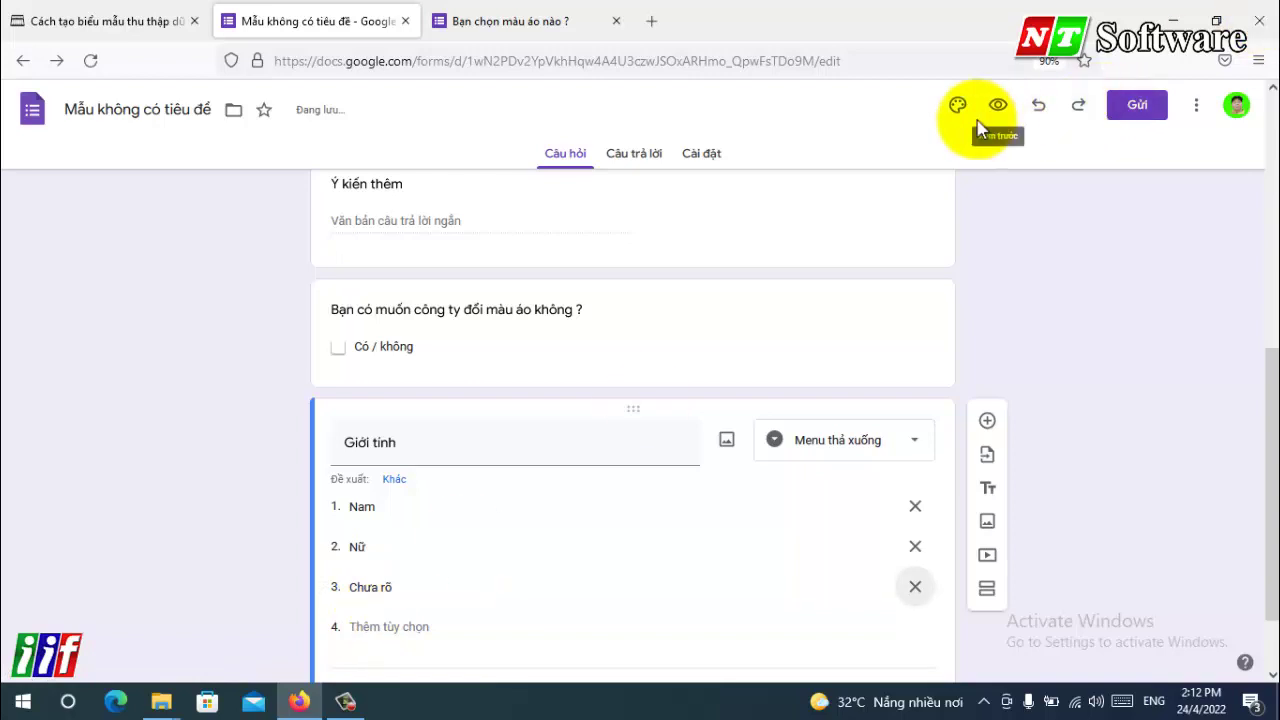
left_click(822, 212)
- Reload the response form and try Nữ as the "Giới tính" answer, settling on Nam
left_click(491, 21)
left_click(100, 71)
scroll(417, 444, "down", 2)
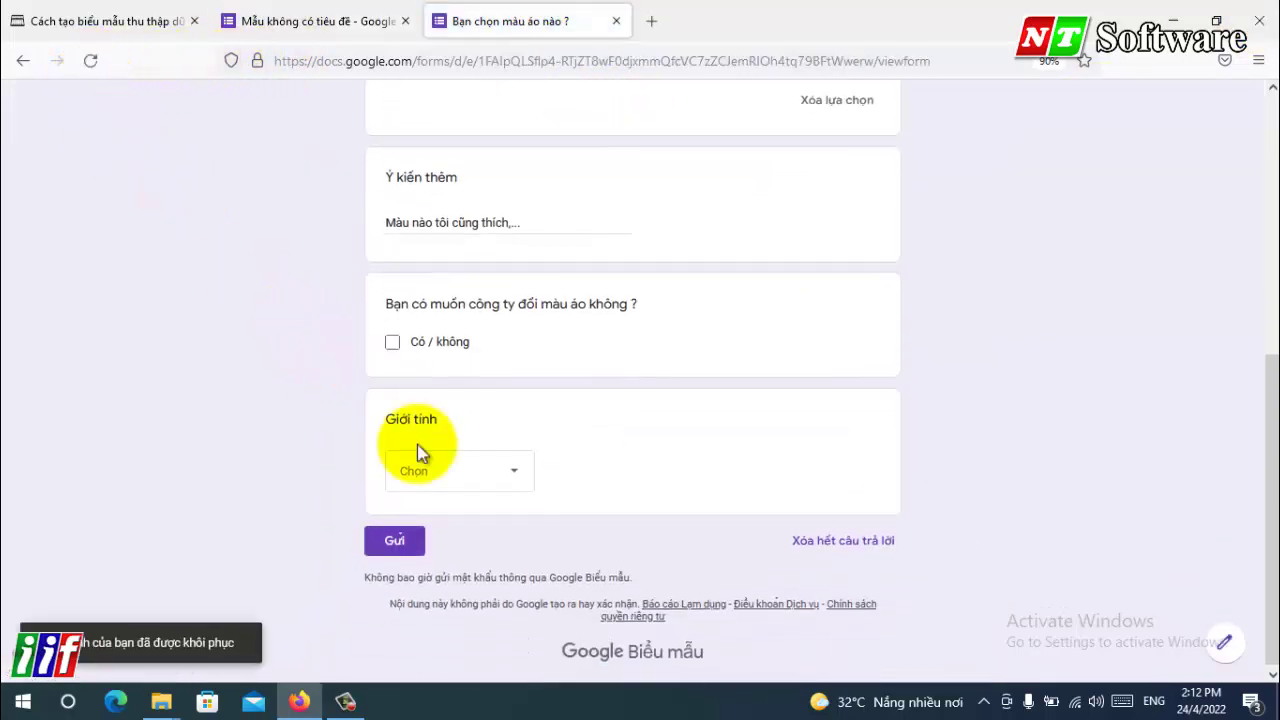
left_click(447, 492)
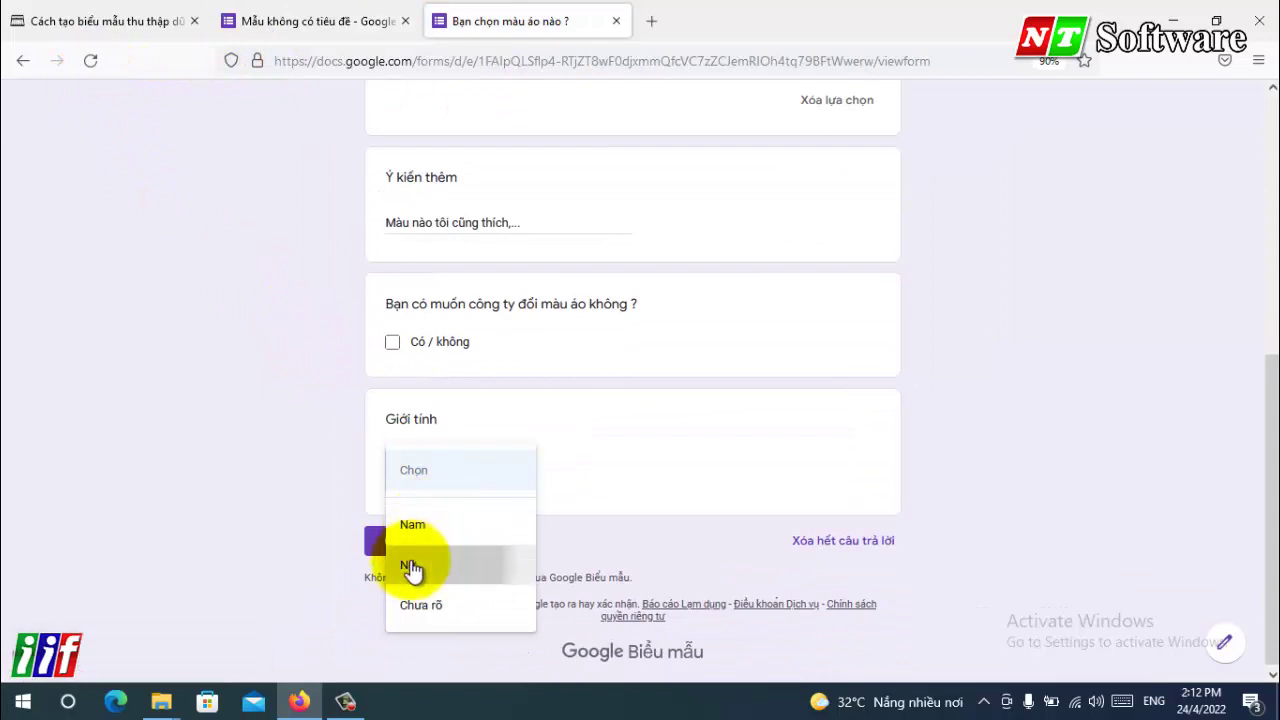
left_click(412, 566)
left_click(430, 470)
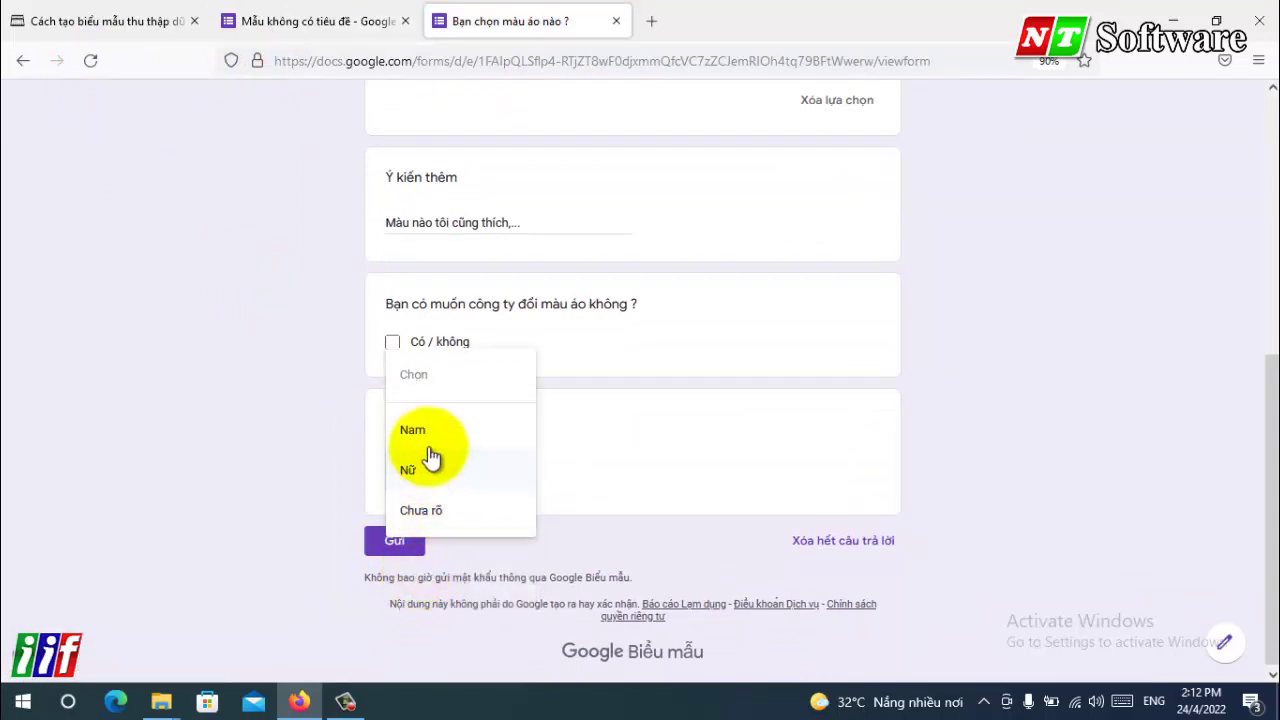
left_click(421, 440)
left_click(428, 480)
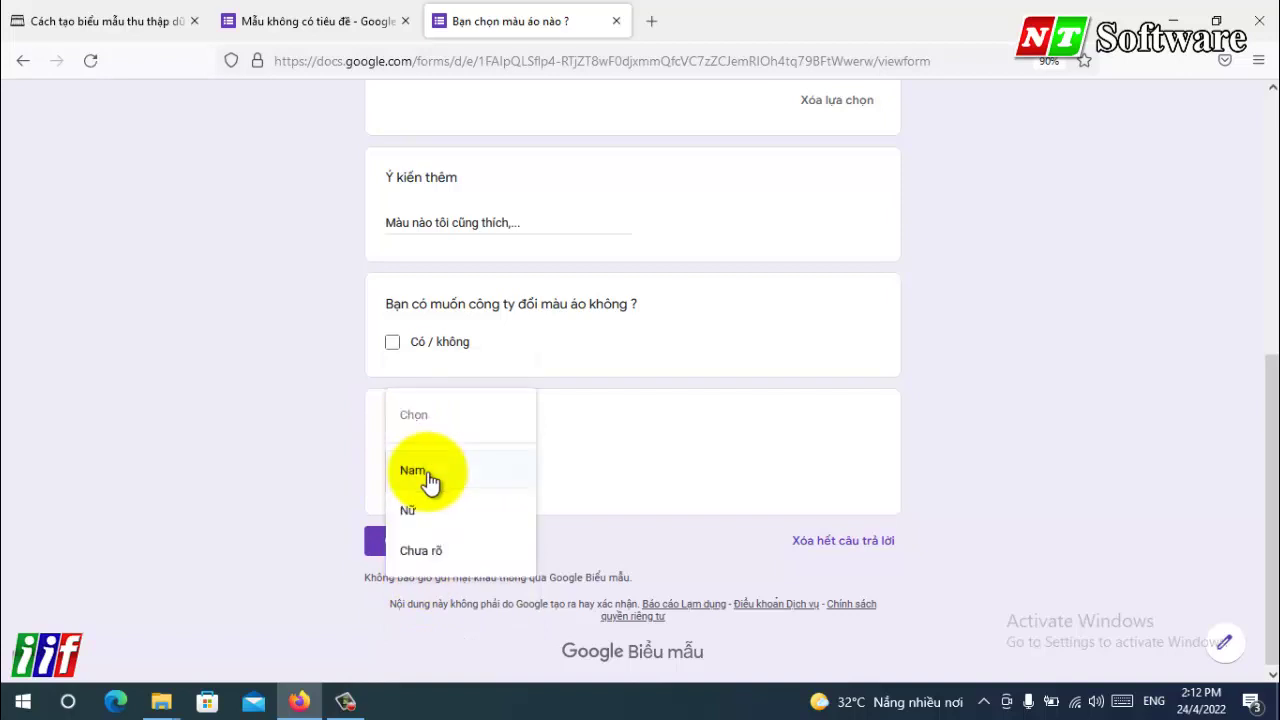
left_click(428, 478)
- Add a question after "Ý kiến thêm" in the form editor and choose Tải tệp lên as its answer type
left_click(310, 21)
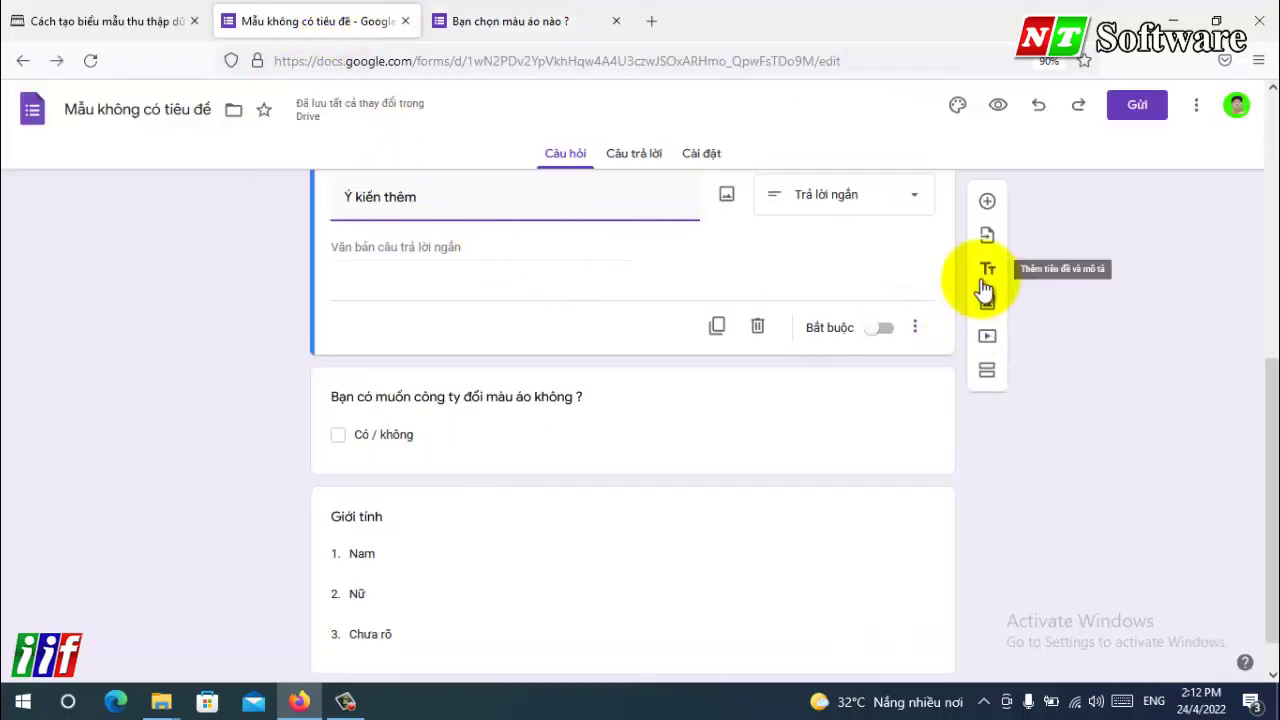
scroll(985, 290, "up", 1)
left_click(986, 266)
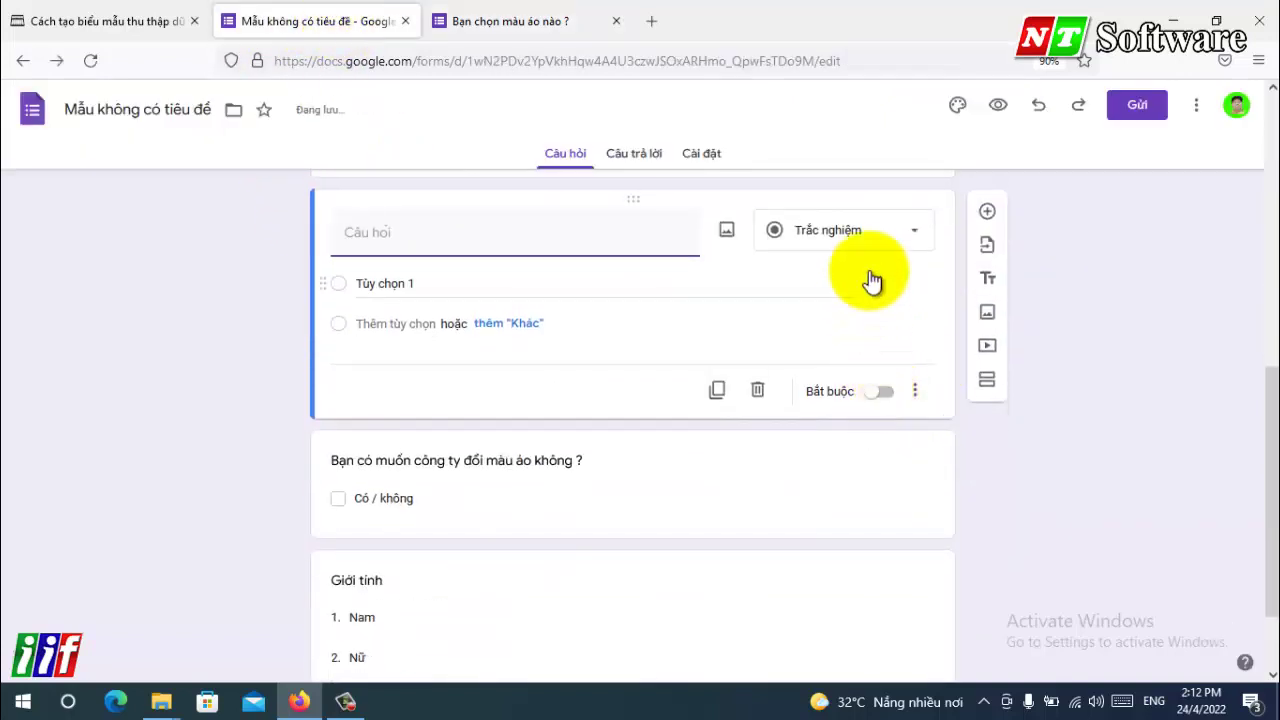
left_click(851, 238)
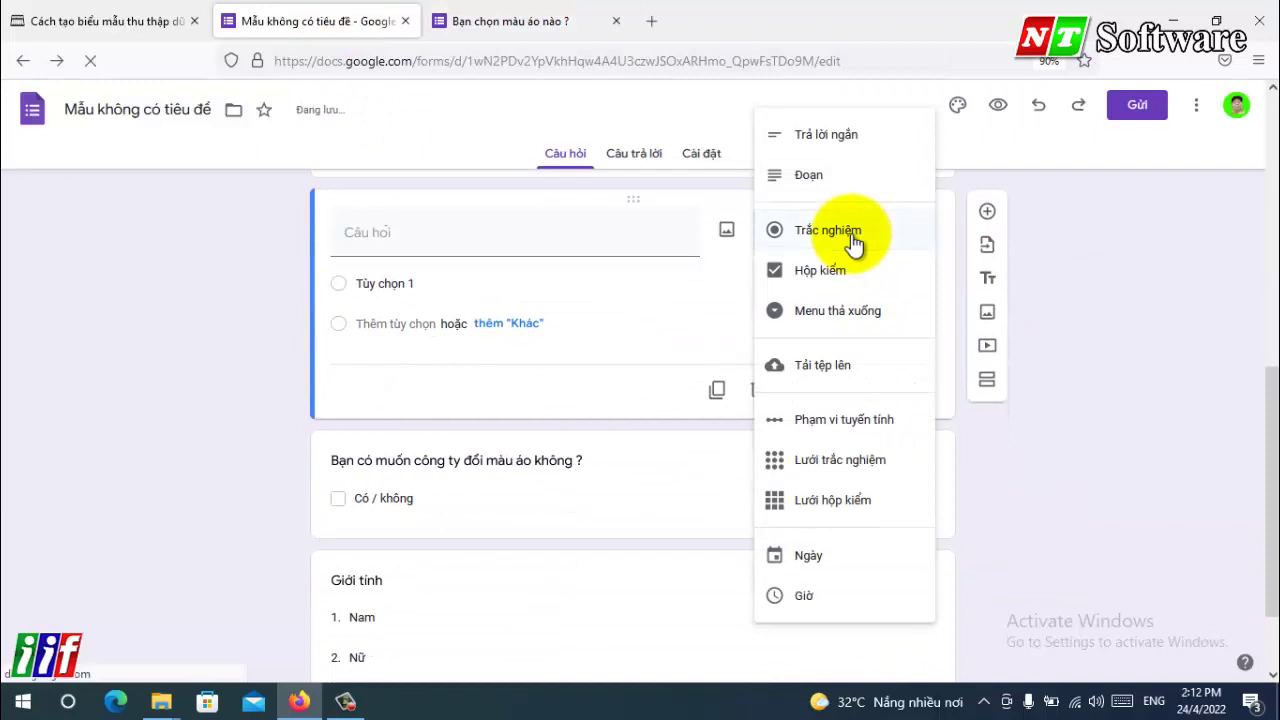
left_click(1083, 422)
scroll(851, 323, "up", 1)
left_click(851, 323)
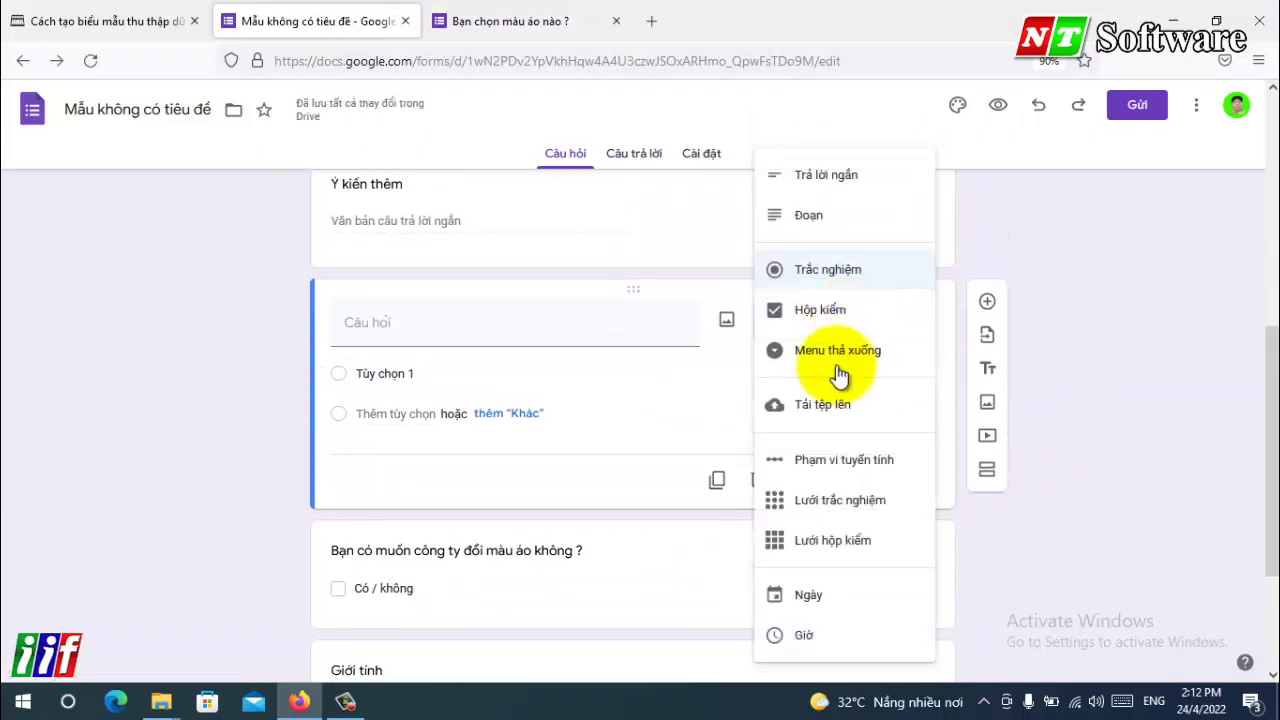
left_click(818, 410)
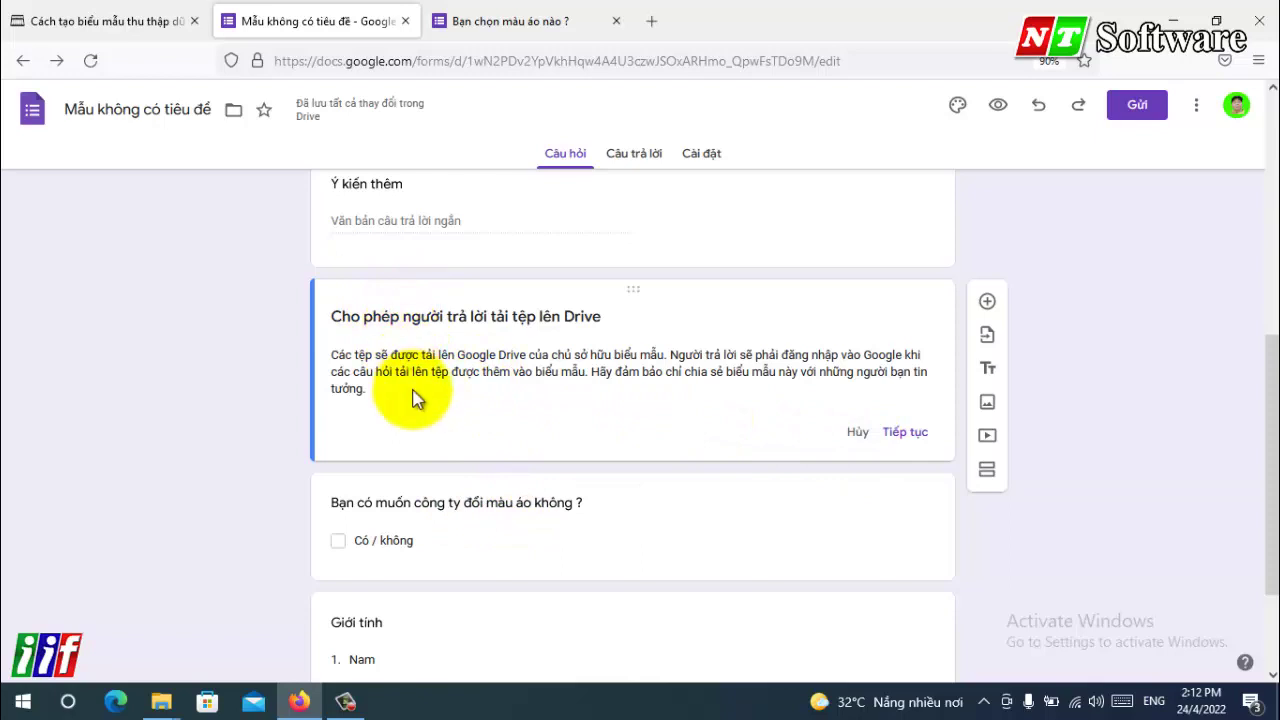
- Move the new question below "Giới tính" to the end of the form
scroll(414, 400, "up", 2)
scroll(422, 403, "down", 1)
scroll(425, 405, "down", 1)
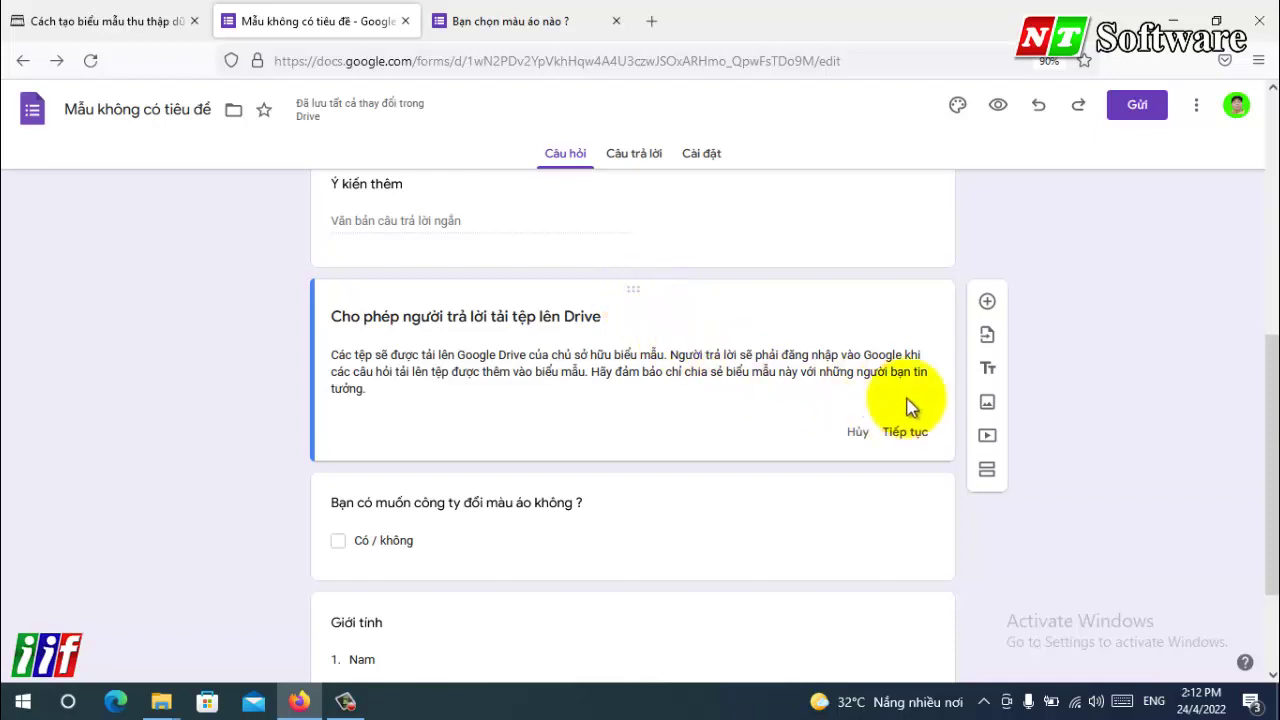
left_click_drag(651, 286, 606, 634)
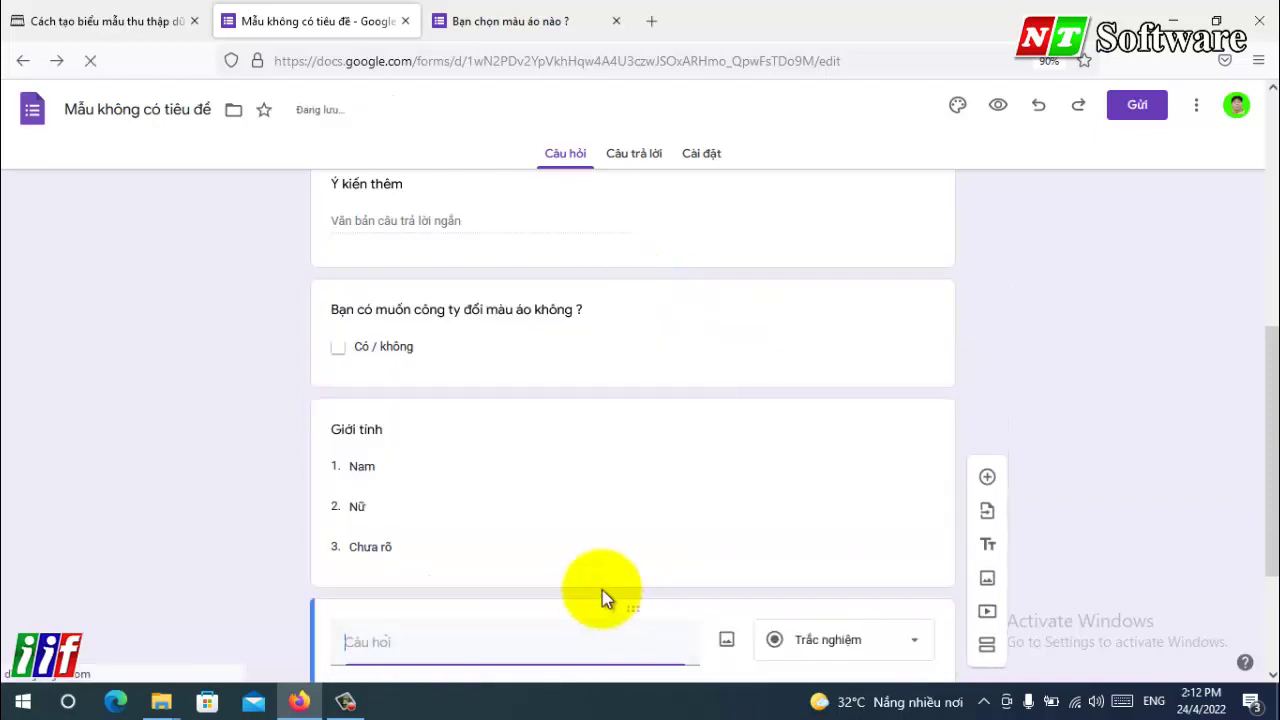
- Set the untitled last question's answer type to Tải tệp lên and allow respondents to upload files to Drive
scroll(607, 404, "up", 7)
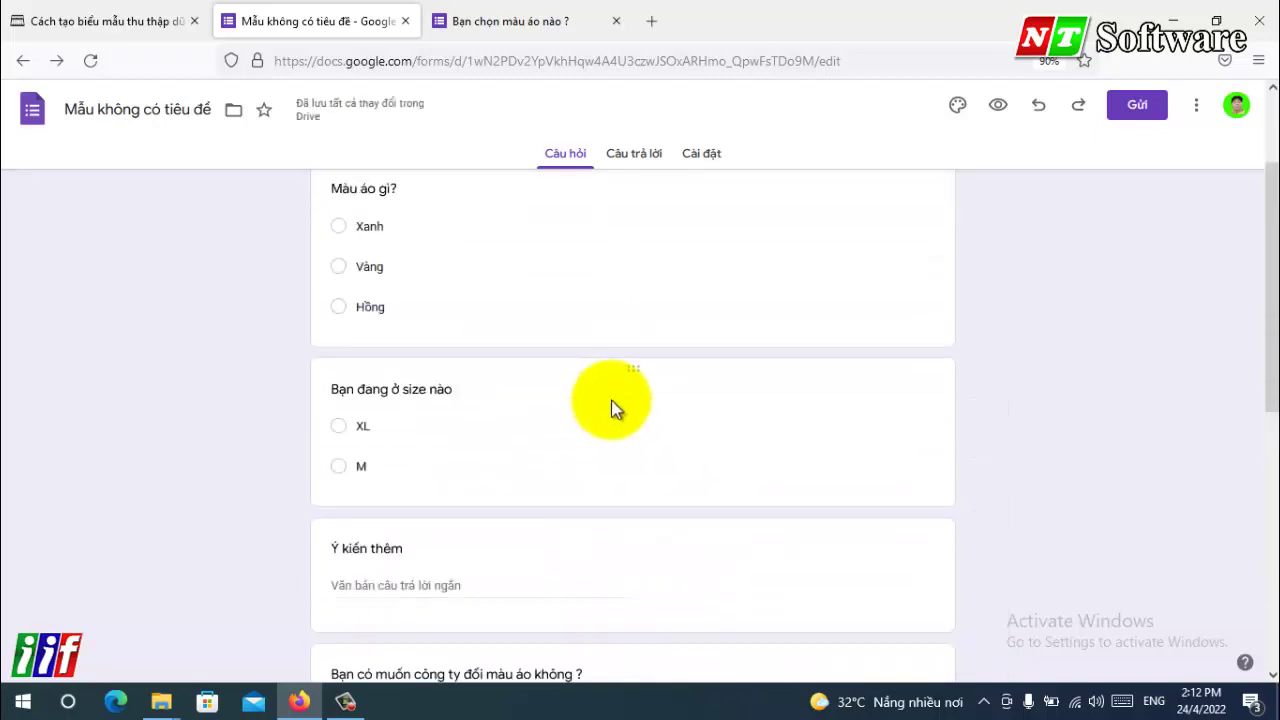
scroll(612, 399, "down", 5)
scroll(612, 404, "down", 2)
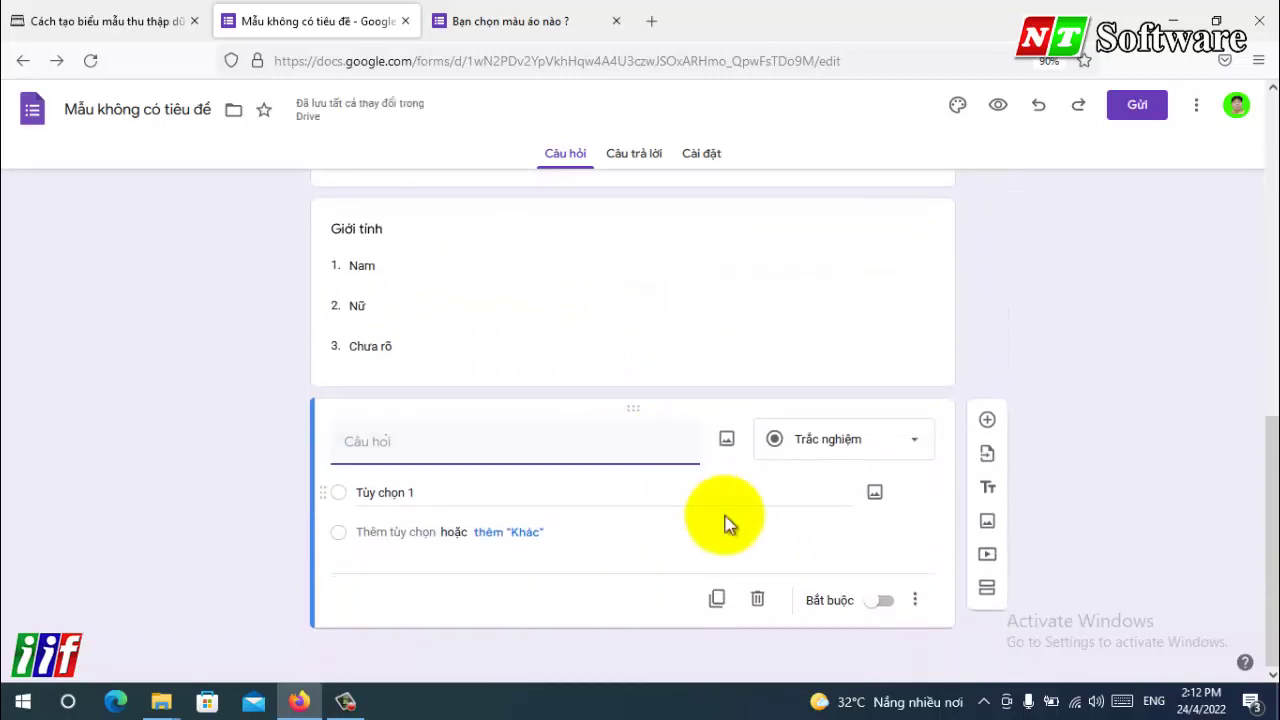
left_click(896, 462)
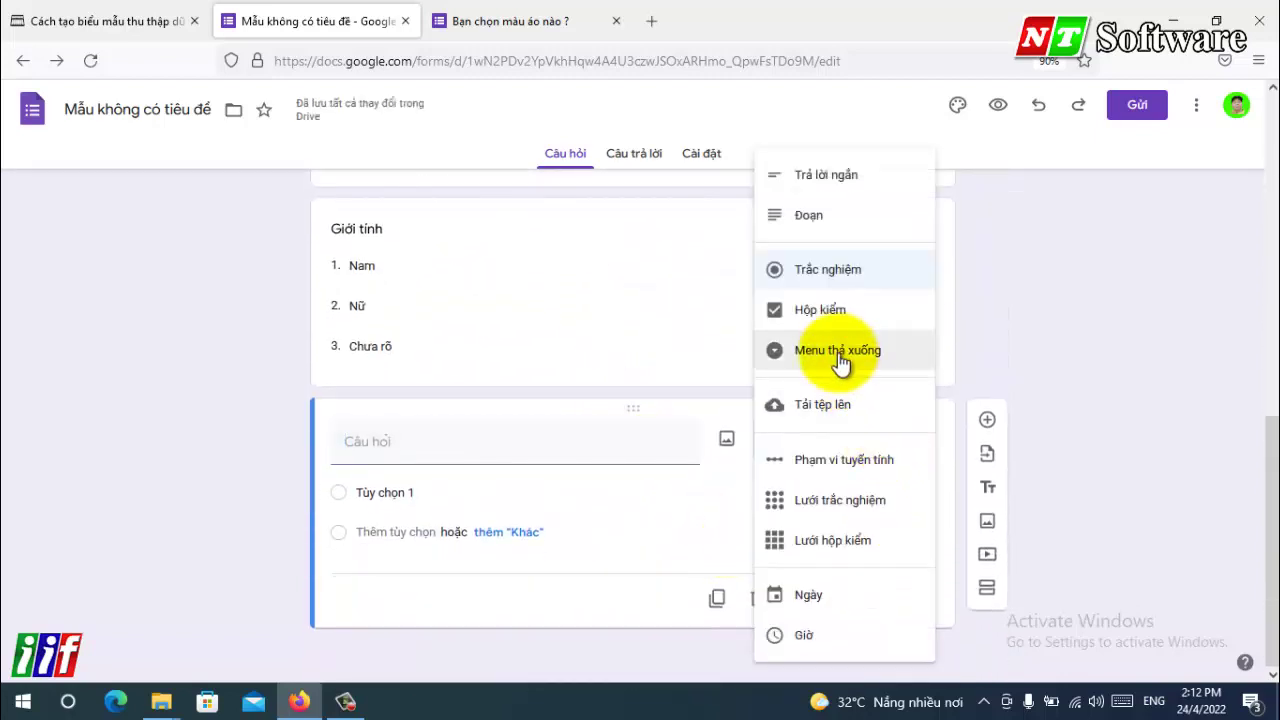
left_click(843, 406)
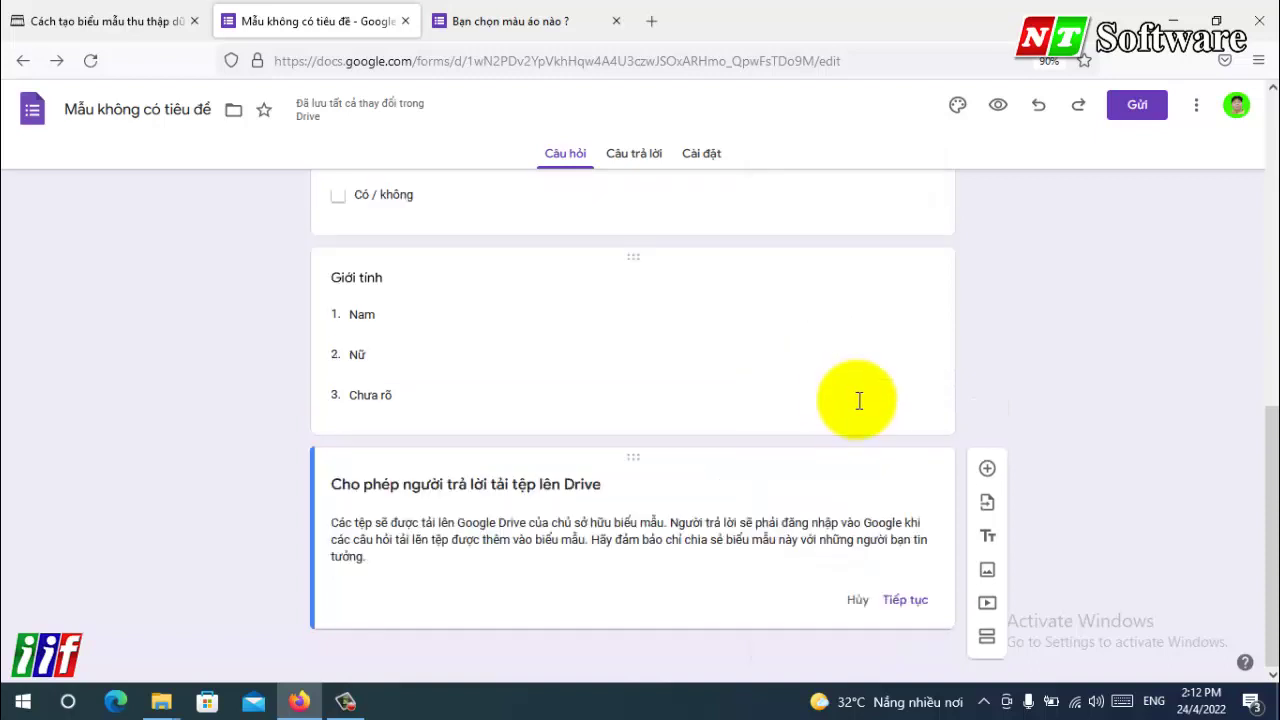
left_click_drag(331, 484, 452, 485)
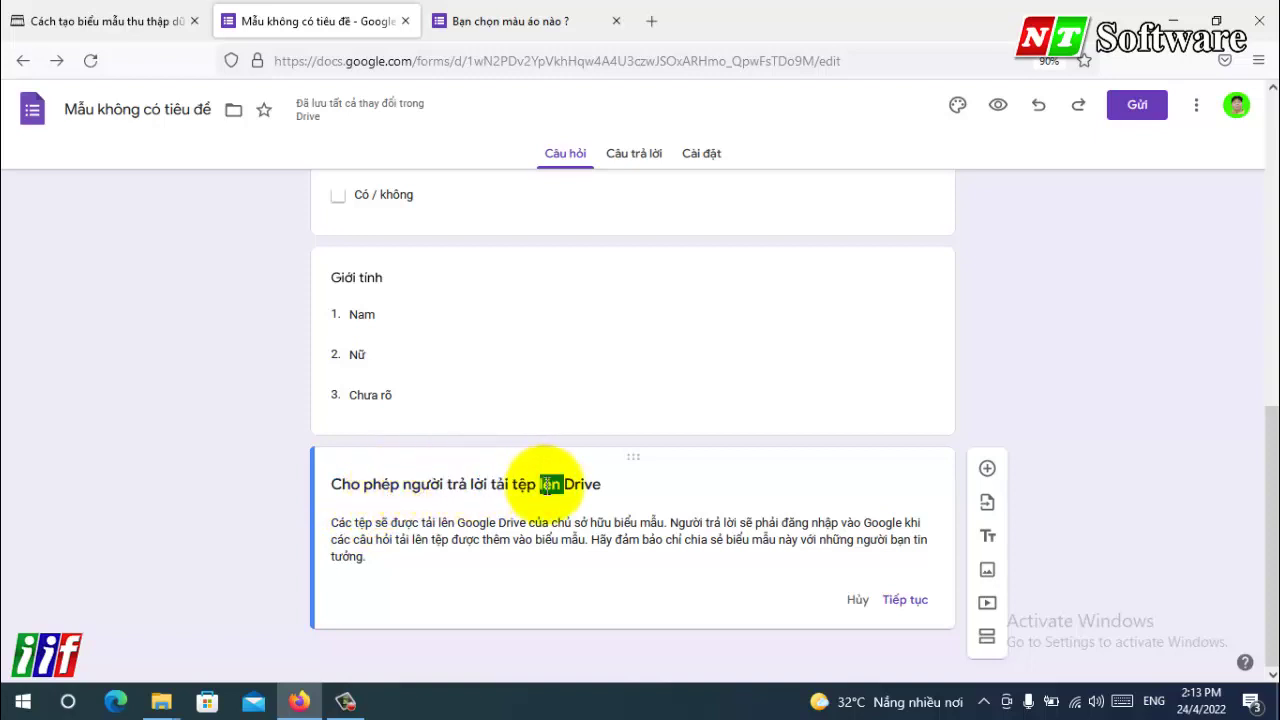
triple_click(548, 484)
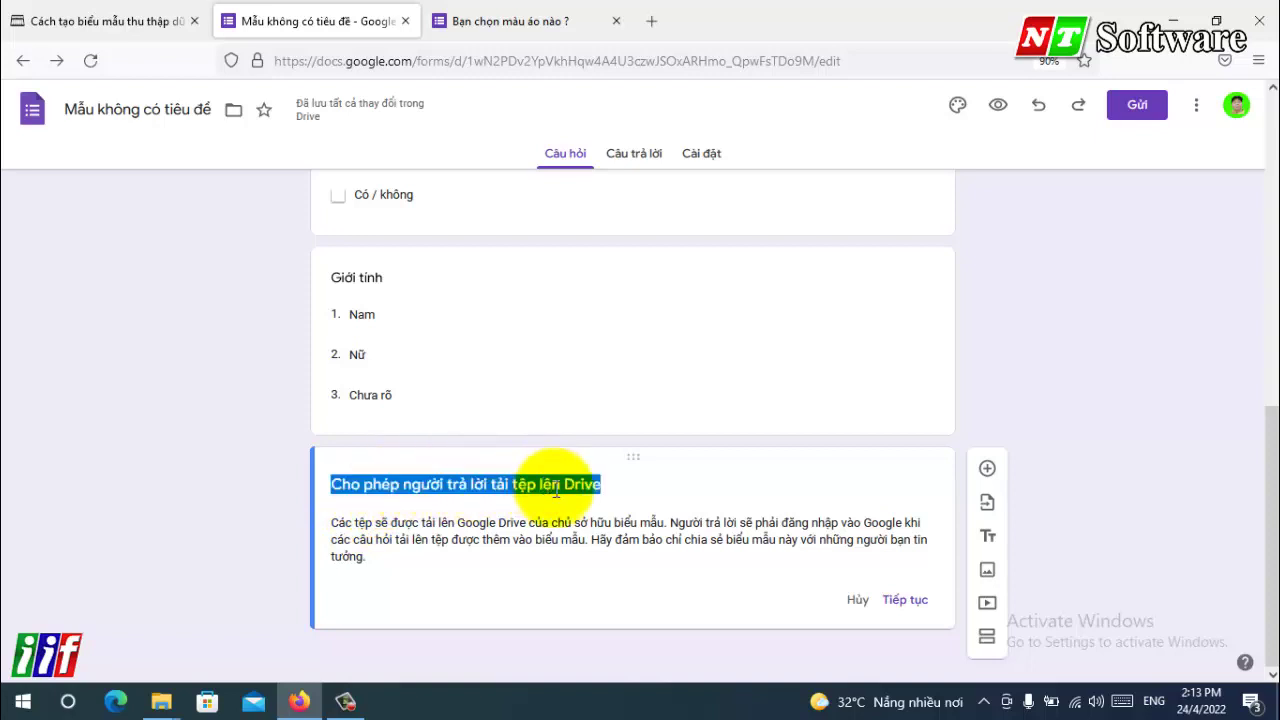
left_click(906, 600)
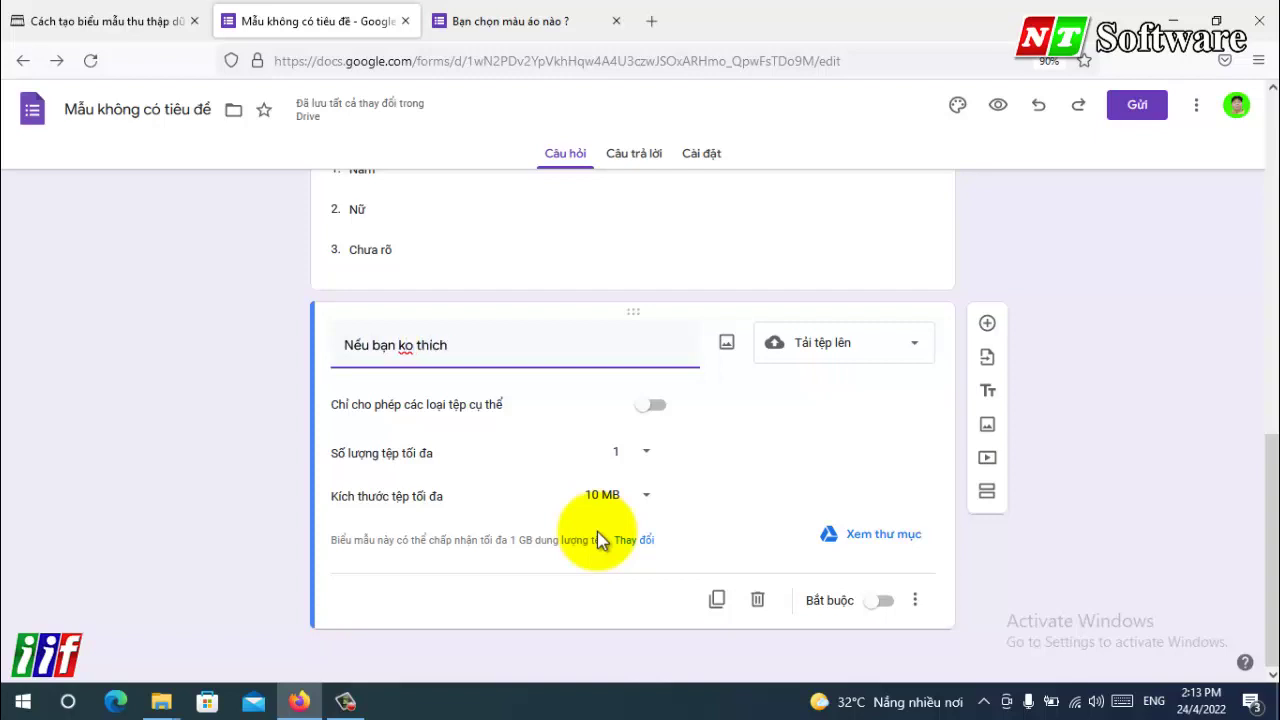
- Title the file upload question "Nếu bạn ko thích, thì bạn gởi hình"
type("nj thi")
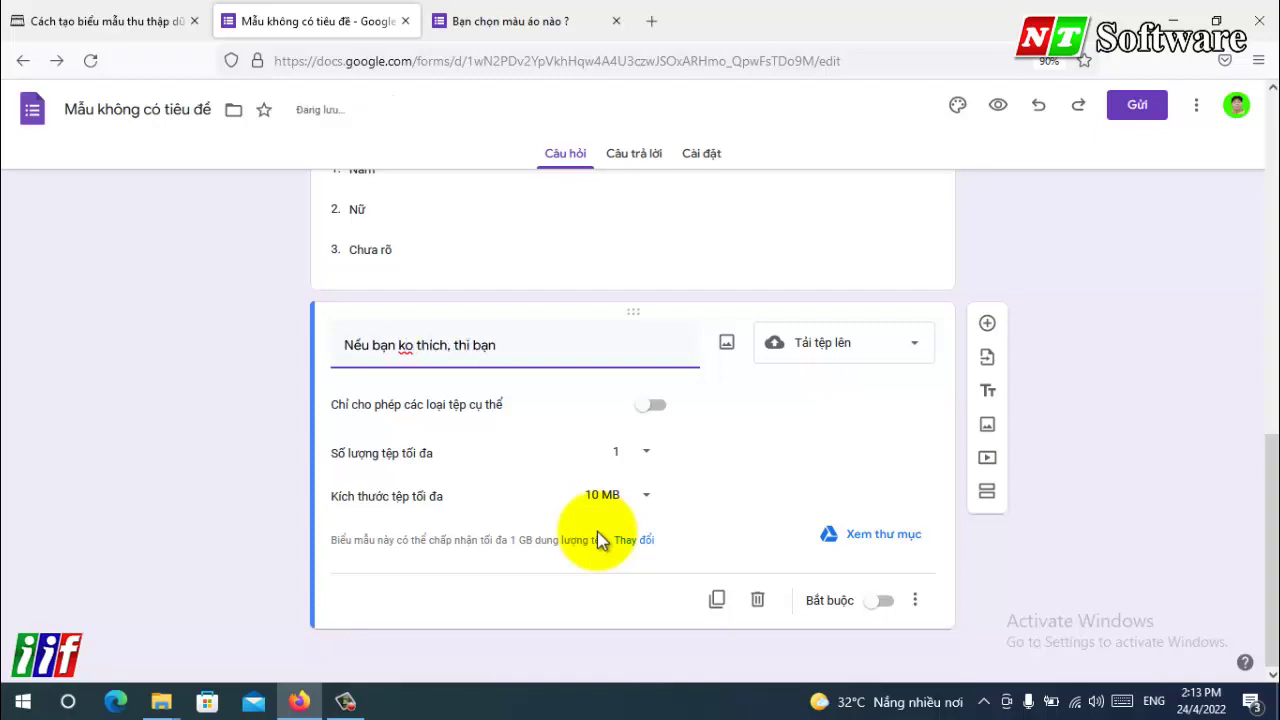
key("BackSpace")
key("BackSpace")
key("BackSpace")
key("BackSpace")
type("gởi hình")
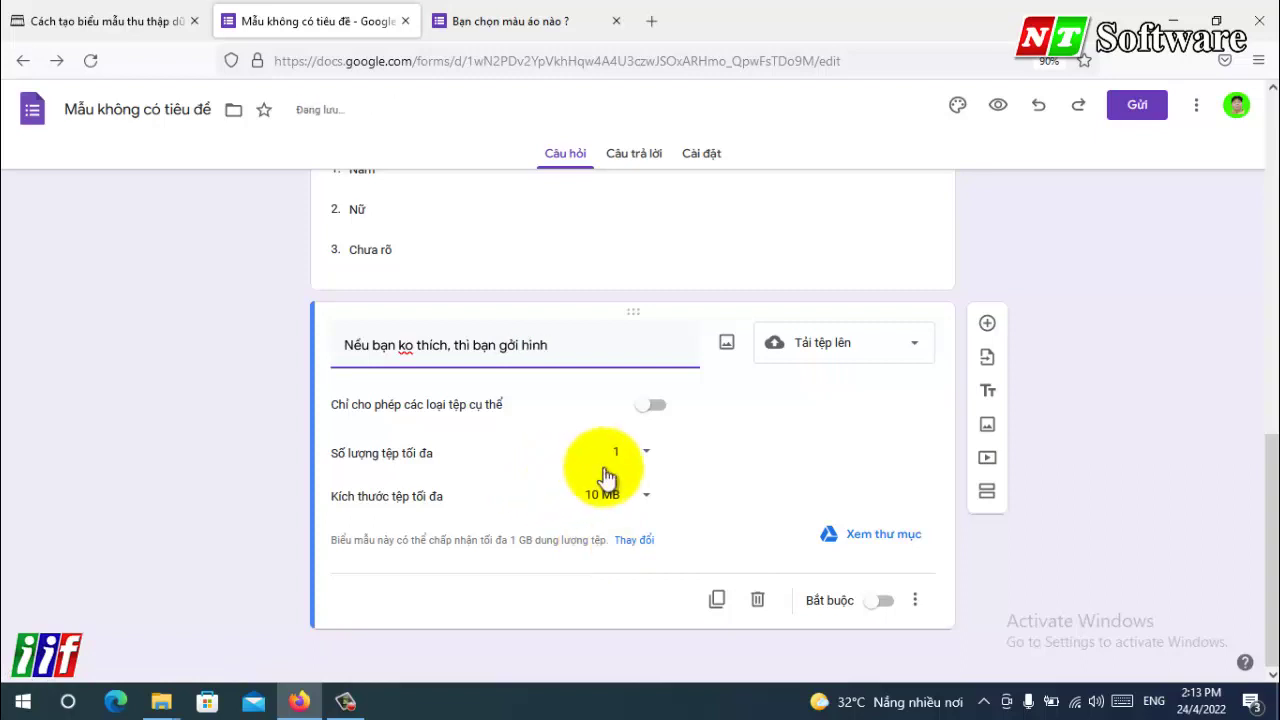
- Set the upload question's maximum number of files to 5 and its maximum file size to 10 MB
left_click(634, 455)
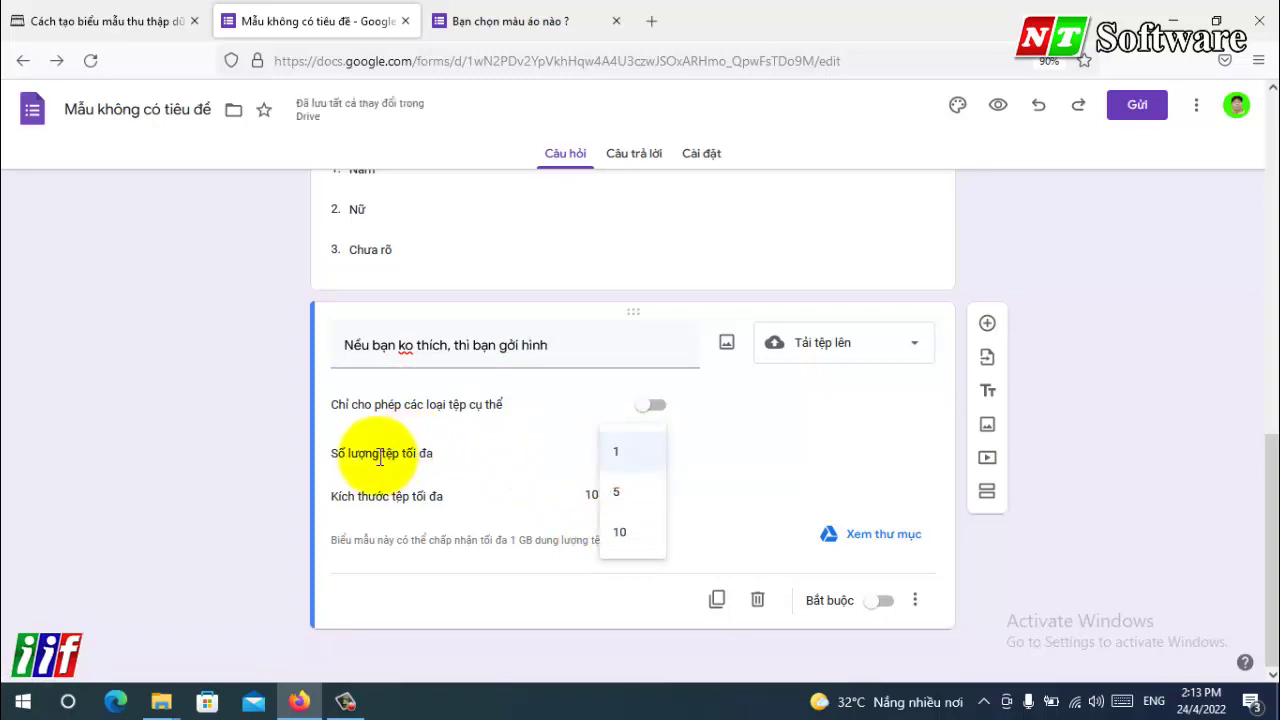
left_click_drag(378, 452, 420, 452)
left_click(634, 455)
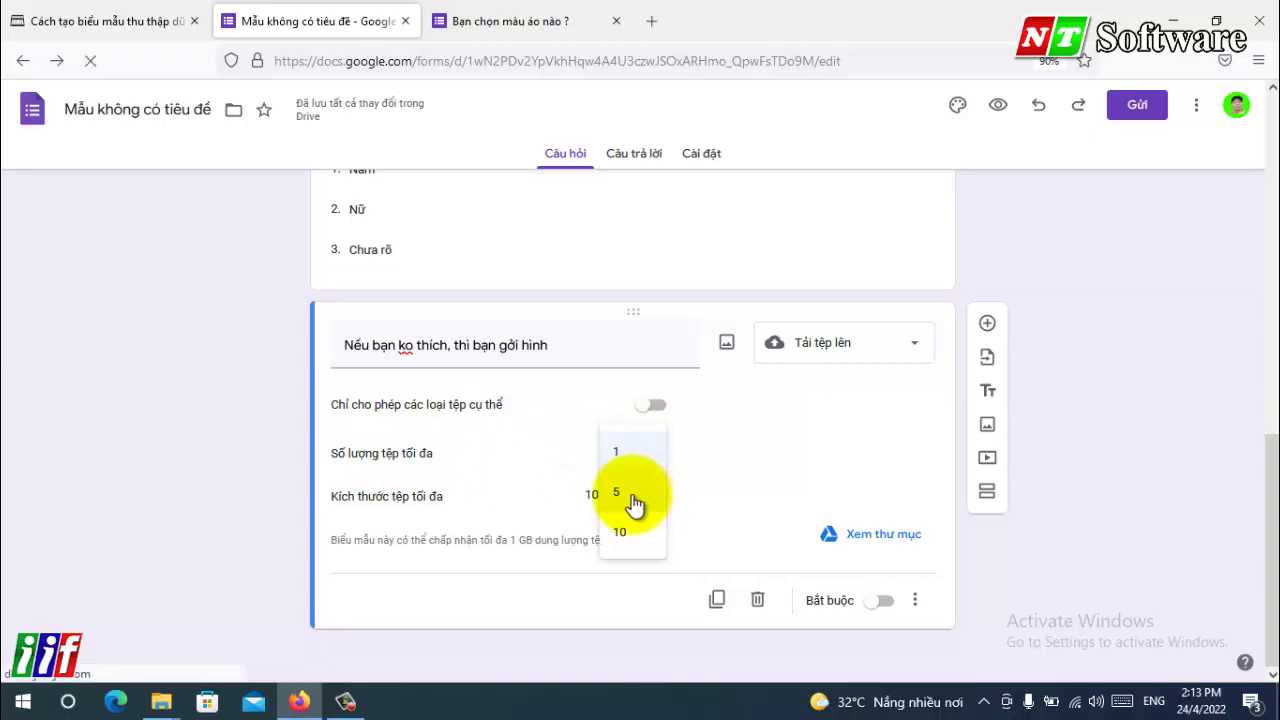
left_click(638, 492)
left_click_drag(366, 497, 477, 506)
left_click(638, 500)
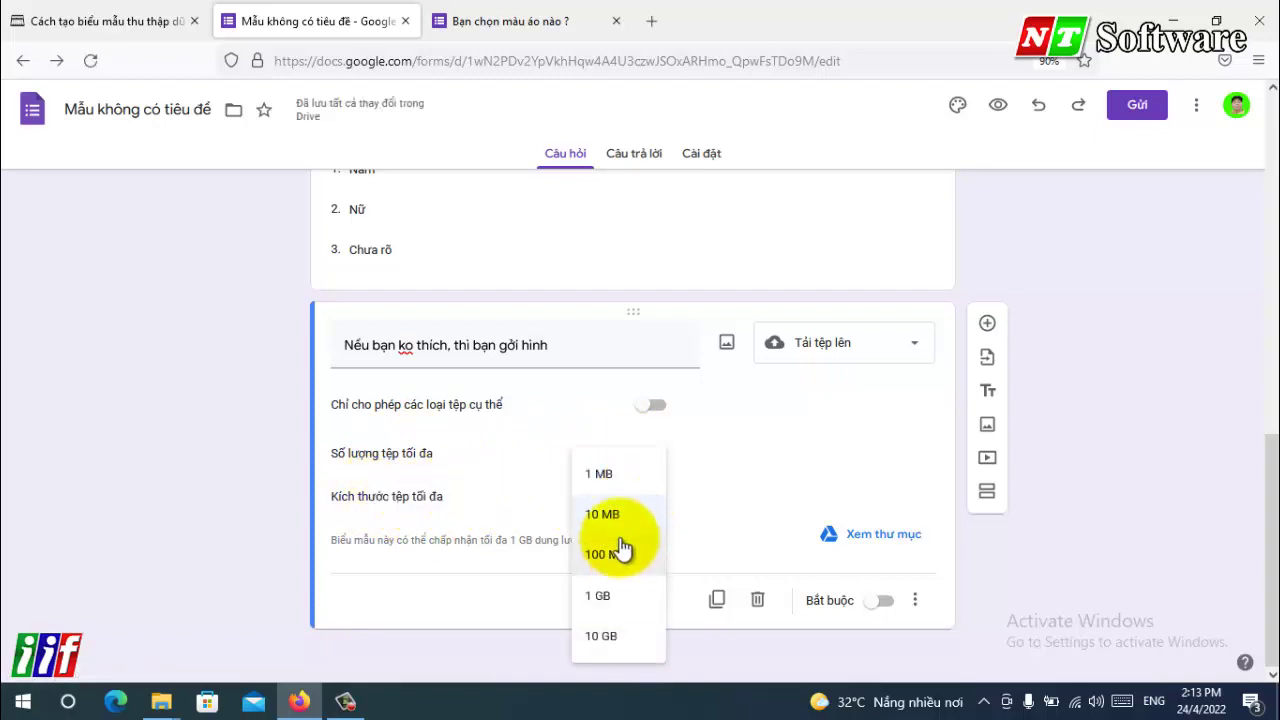
left_click(617, 476)
left_click(640, 450)
left_click(620, 505)
left_click(618, 500)
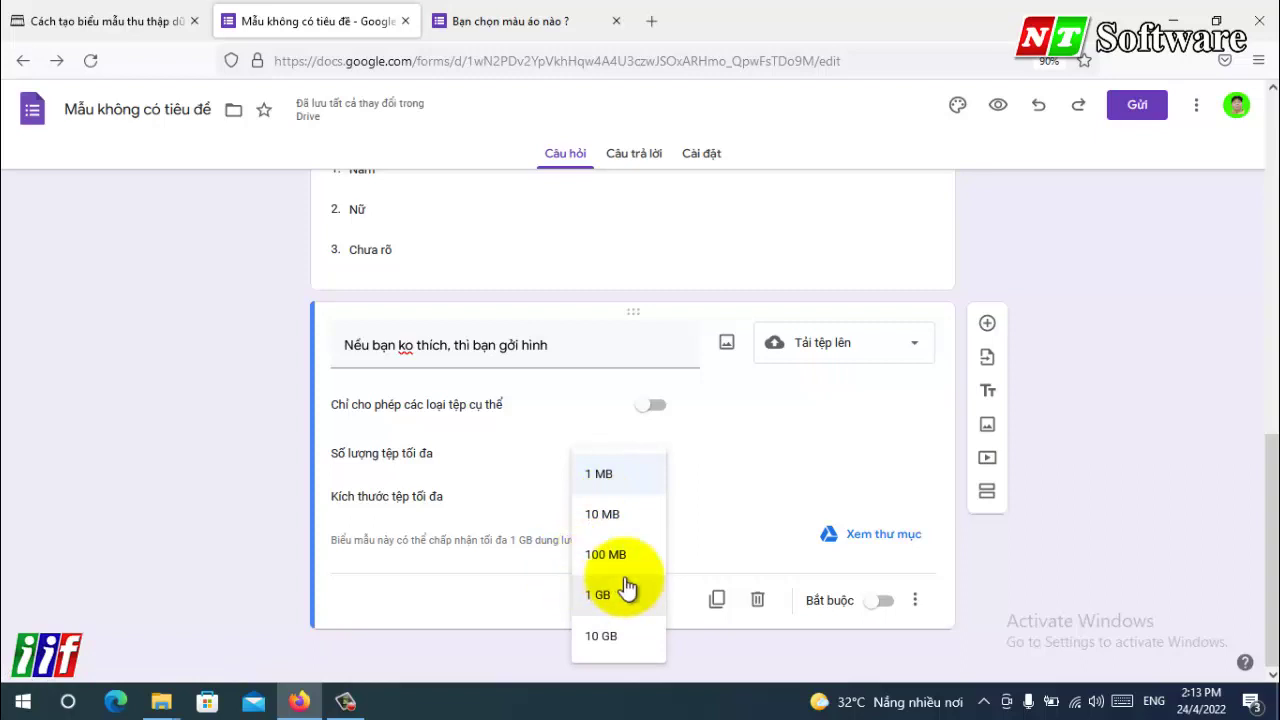
left_click(618, 515)
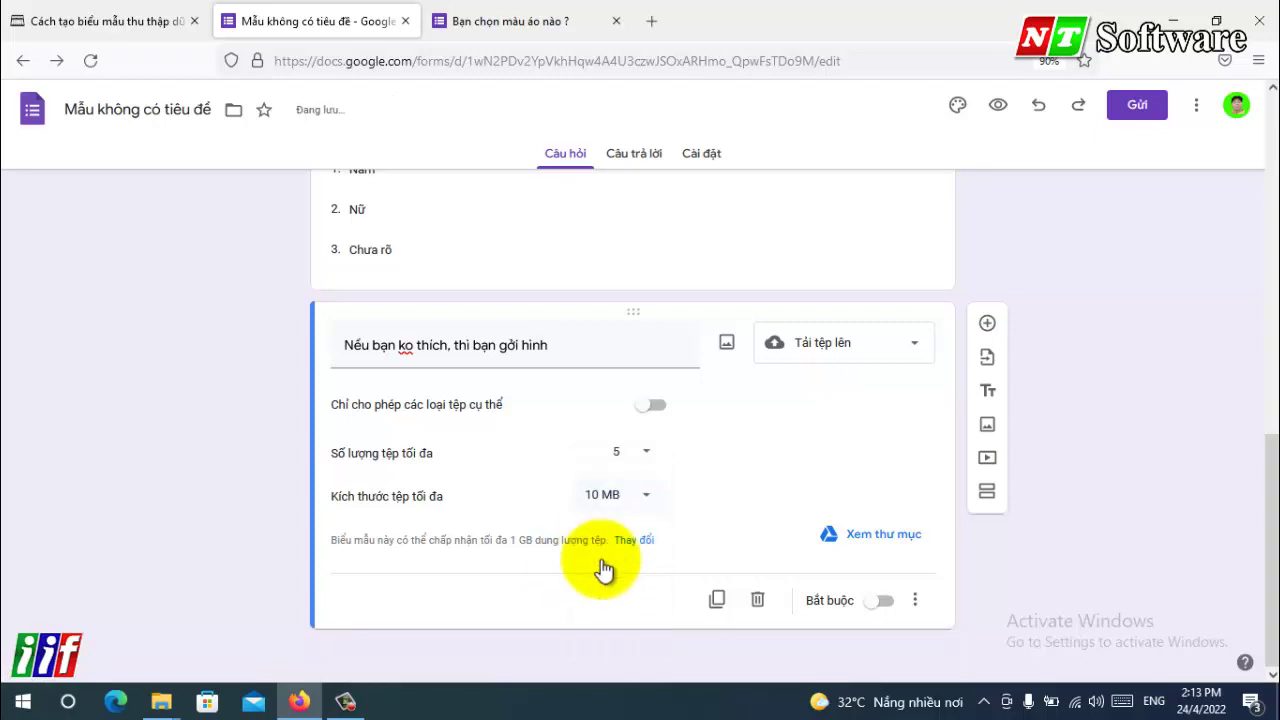
left_click(811, 214)
- Reload the response form and check the upload question at its end
left_click(450, 24)
left_click(92, 61)
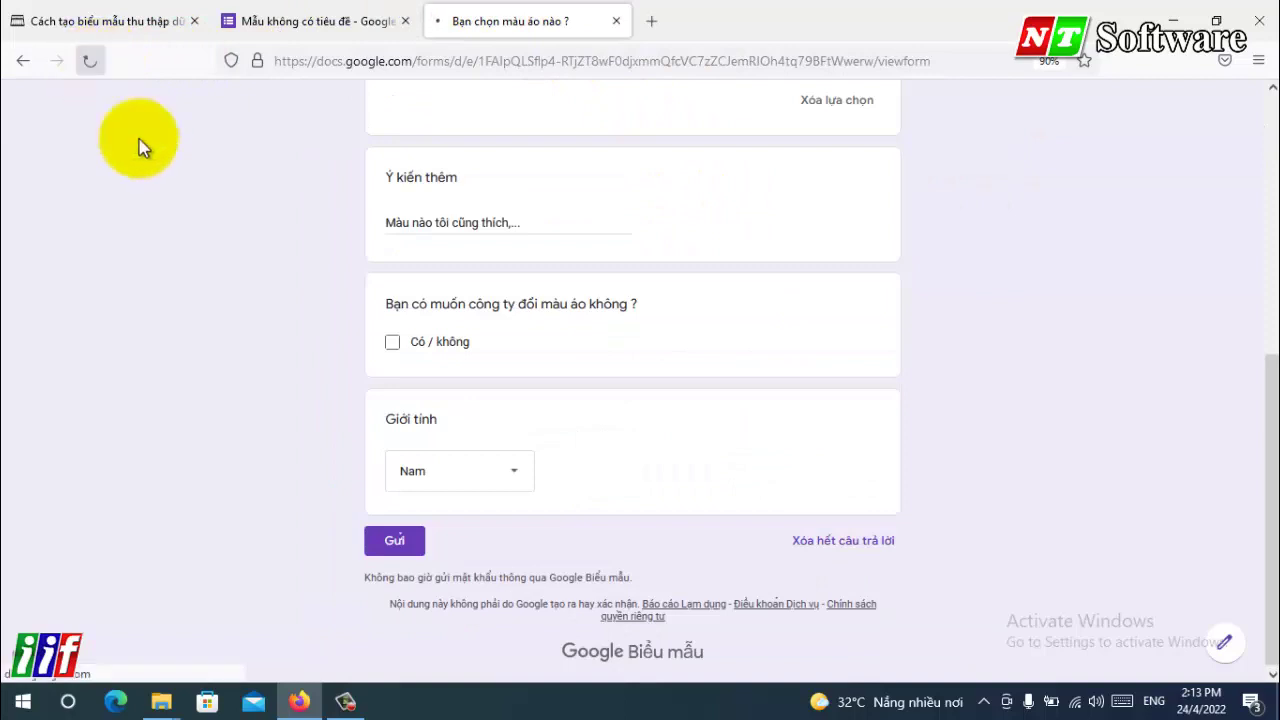
scroll(525, 285, "down", 3)
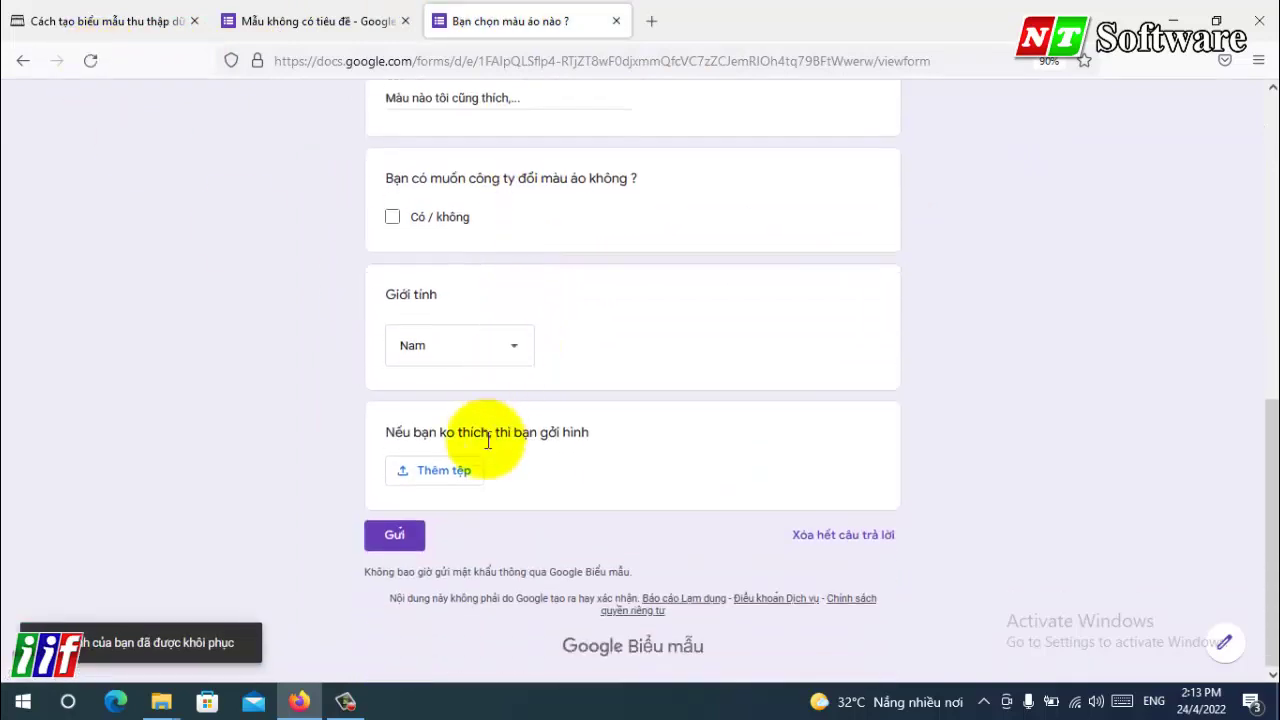
left_click_drag(386, 432, 567, 437)
left_click(566, 430)
- Attach the 776102d7bbbf76… document from Drive to the upload question and submit the response
left_click(444, 476)
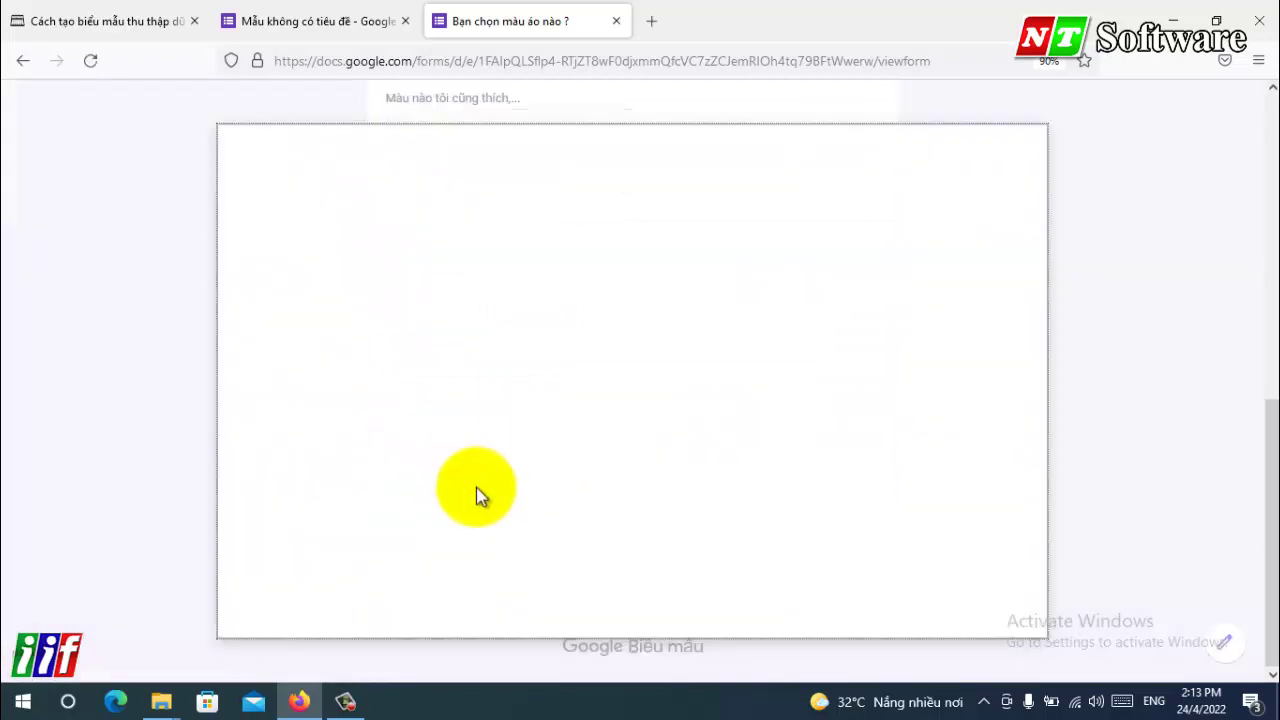
left_click(366, 196)
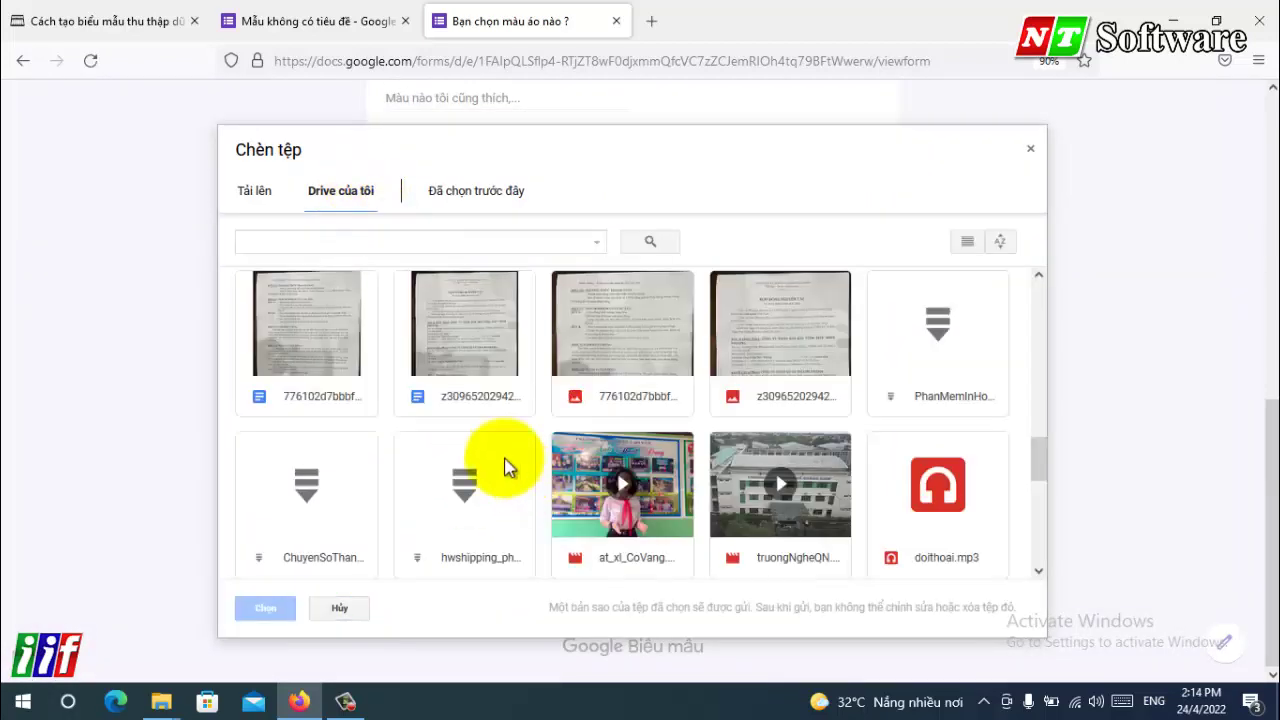
left_click(330, 336)
left_click(268, 608)
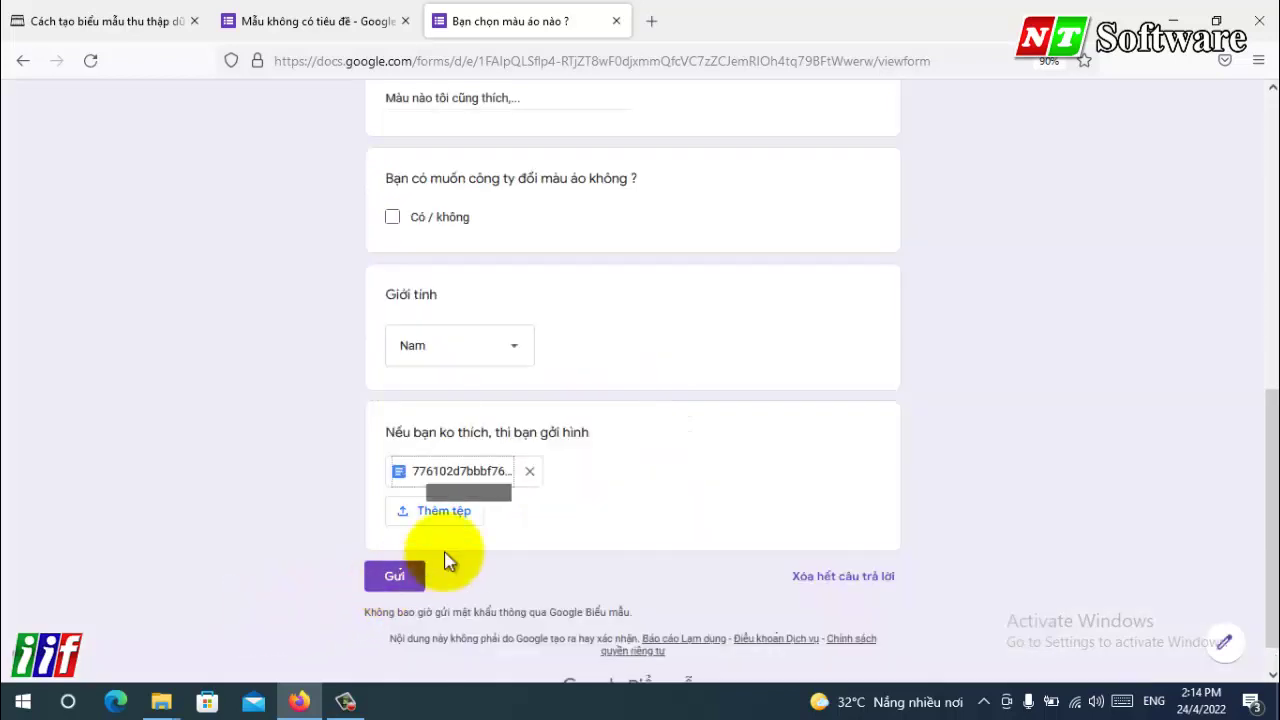
left_click(385, 582)
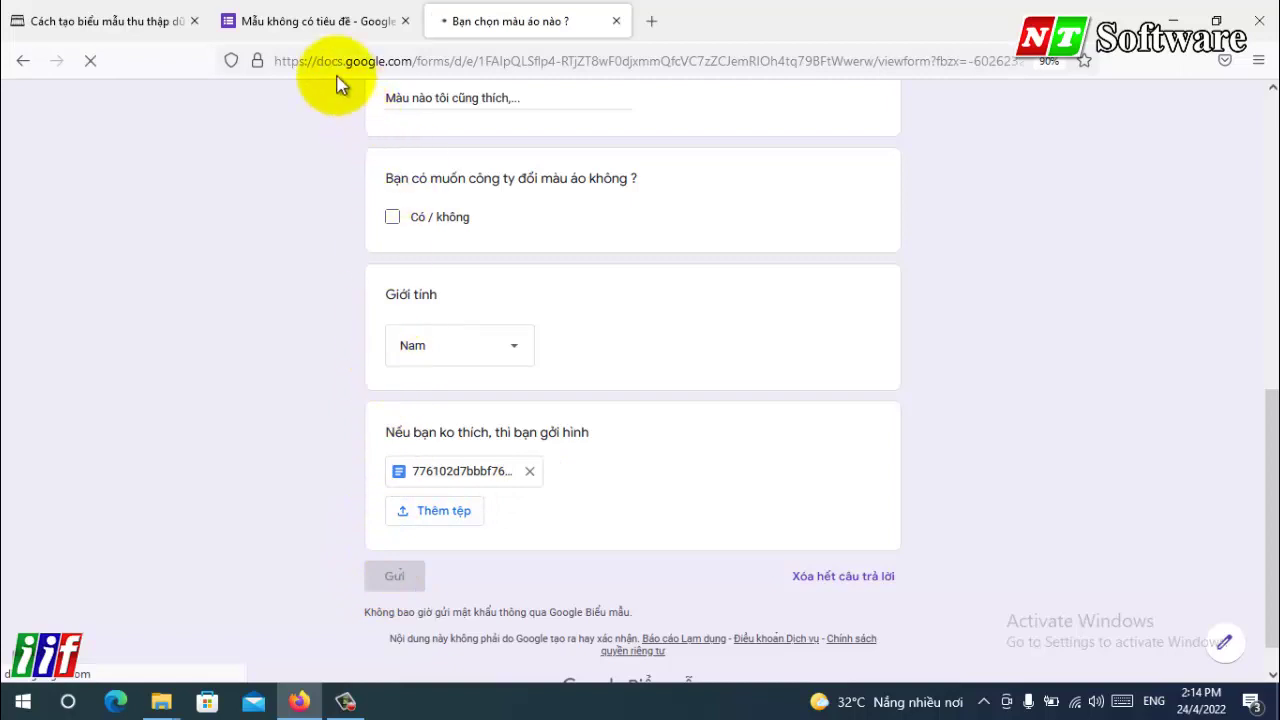
- Review the response summary in the form editor, open the uploaded document and close it again
left_click(312, 22)
left_click(620, 156)
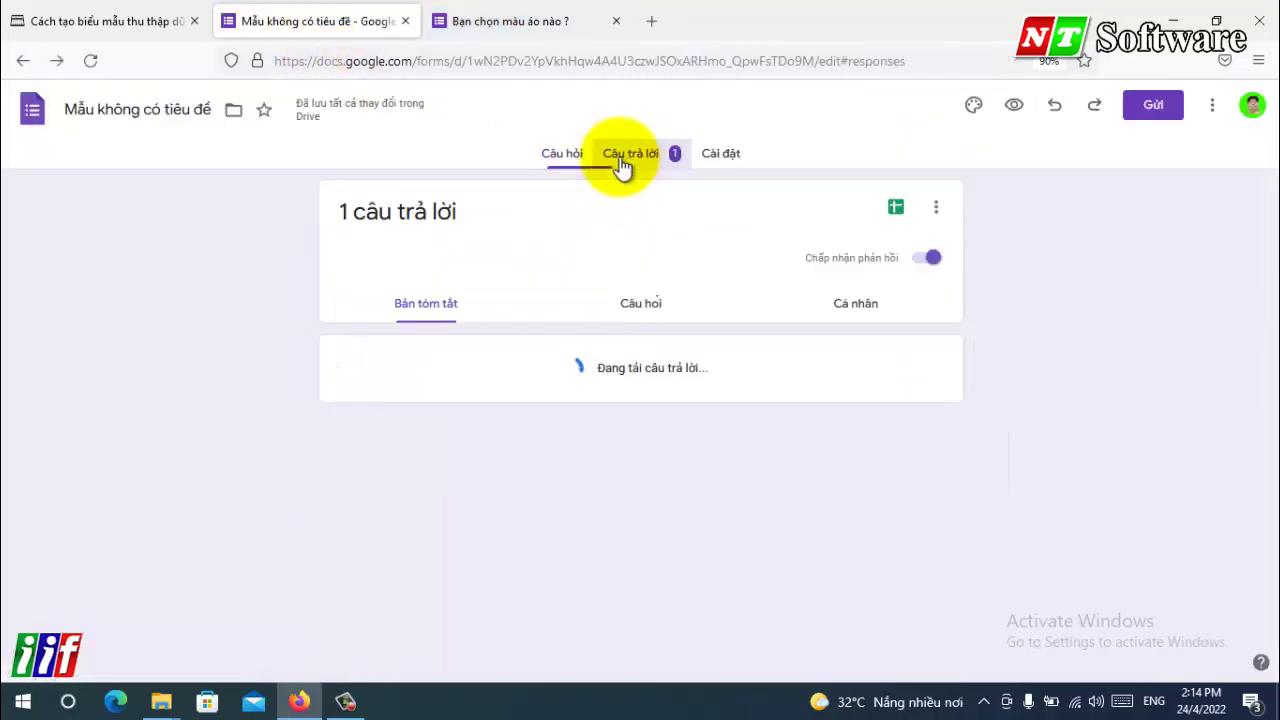
scroll(540, 302, "down", 10)
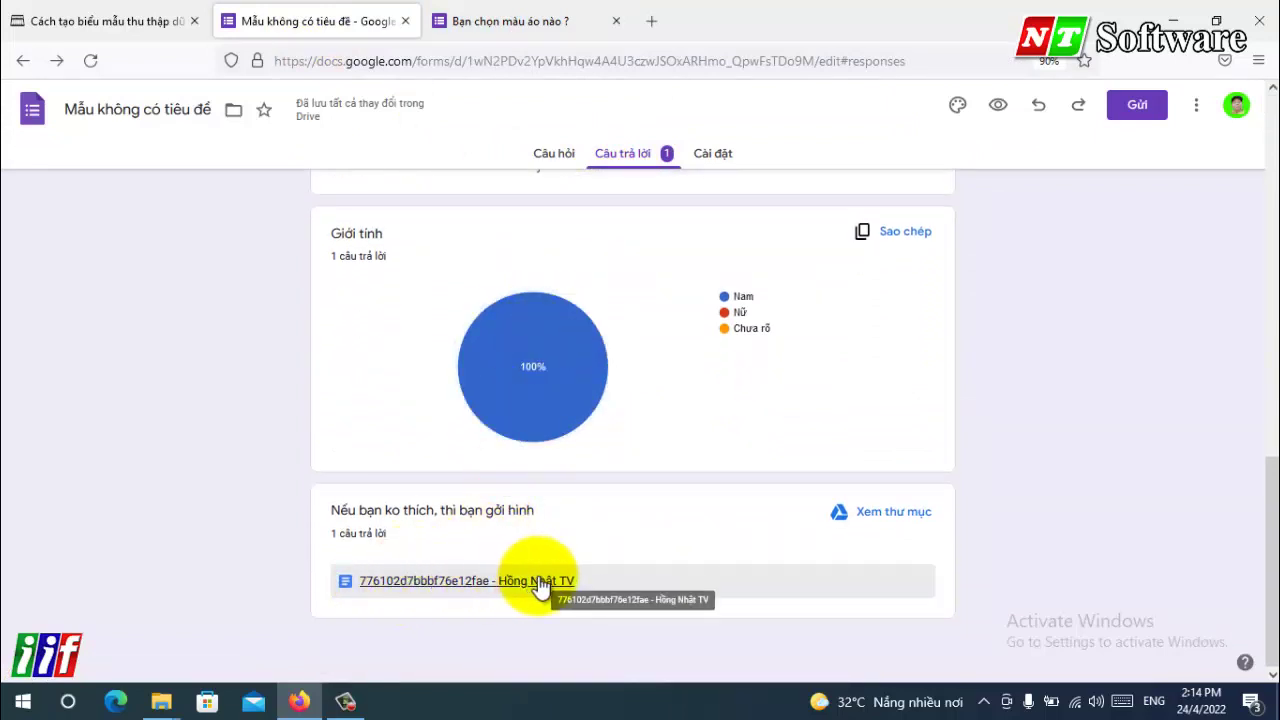
left_click(490, 581)
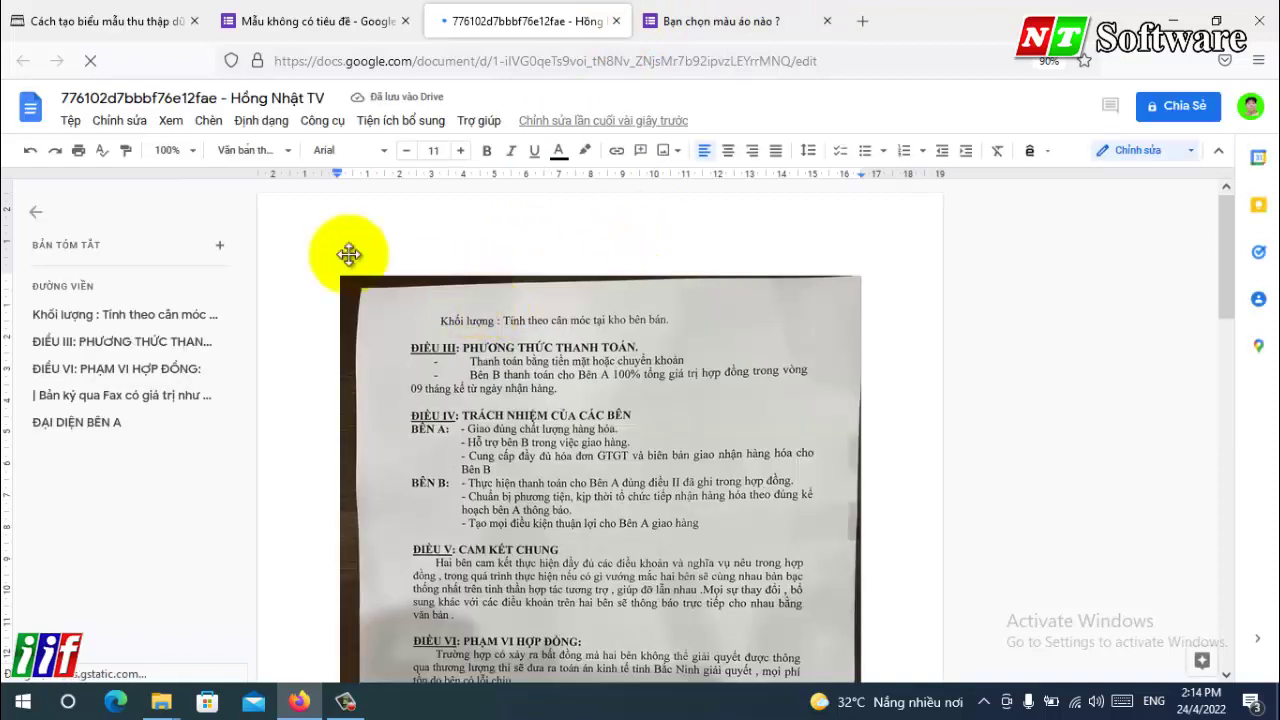
middle_click(462, 30)
scroll(1177, 323, "up", 8)
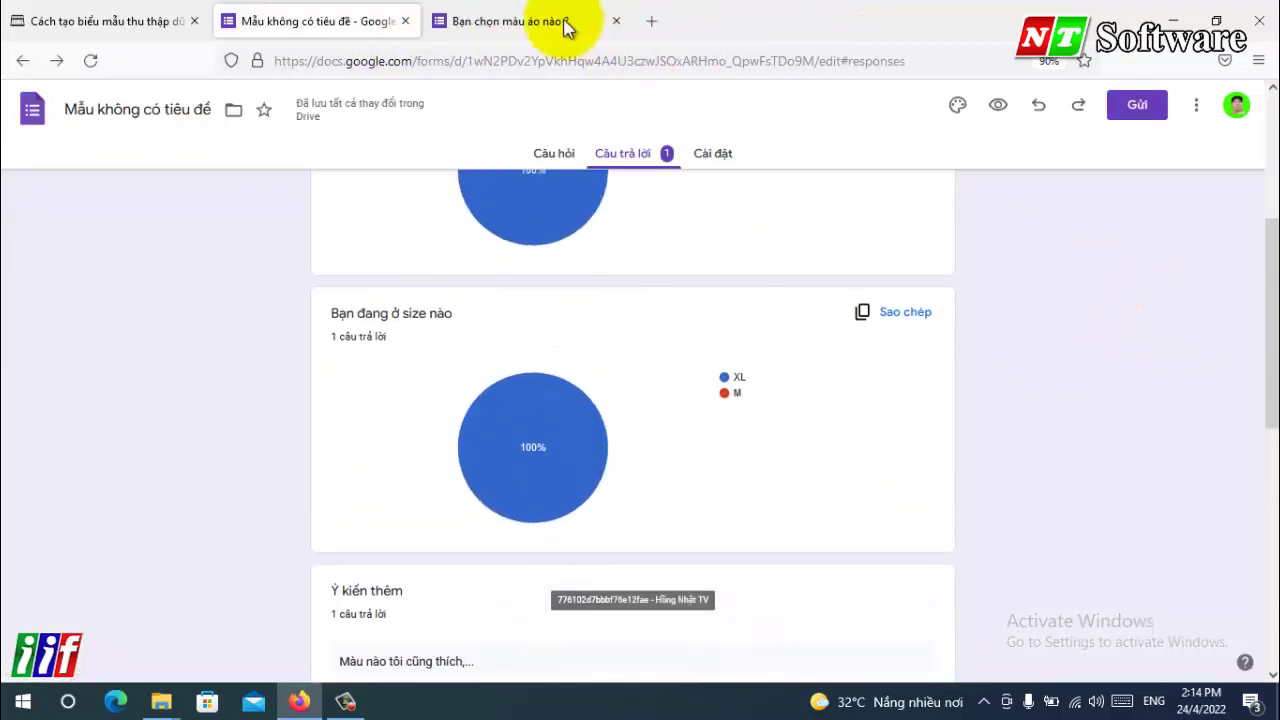
scroll(668, 280, "up", 3)
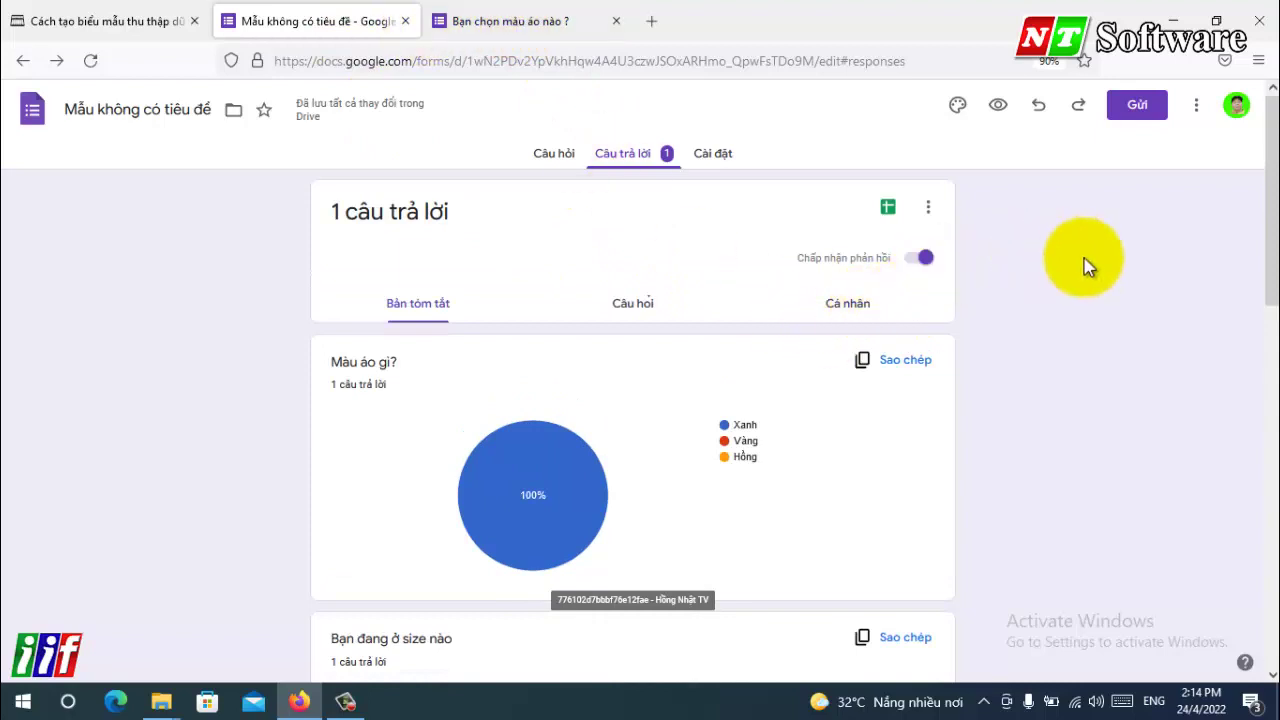
- Return to the form's questions and add one after "Giới tính" with the answer type Ngày
left_click(556, 154)
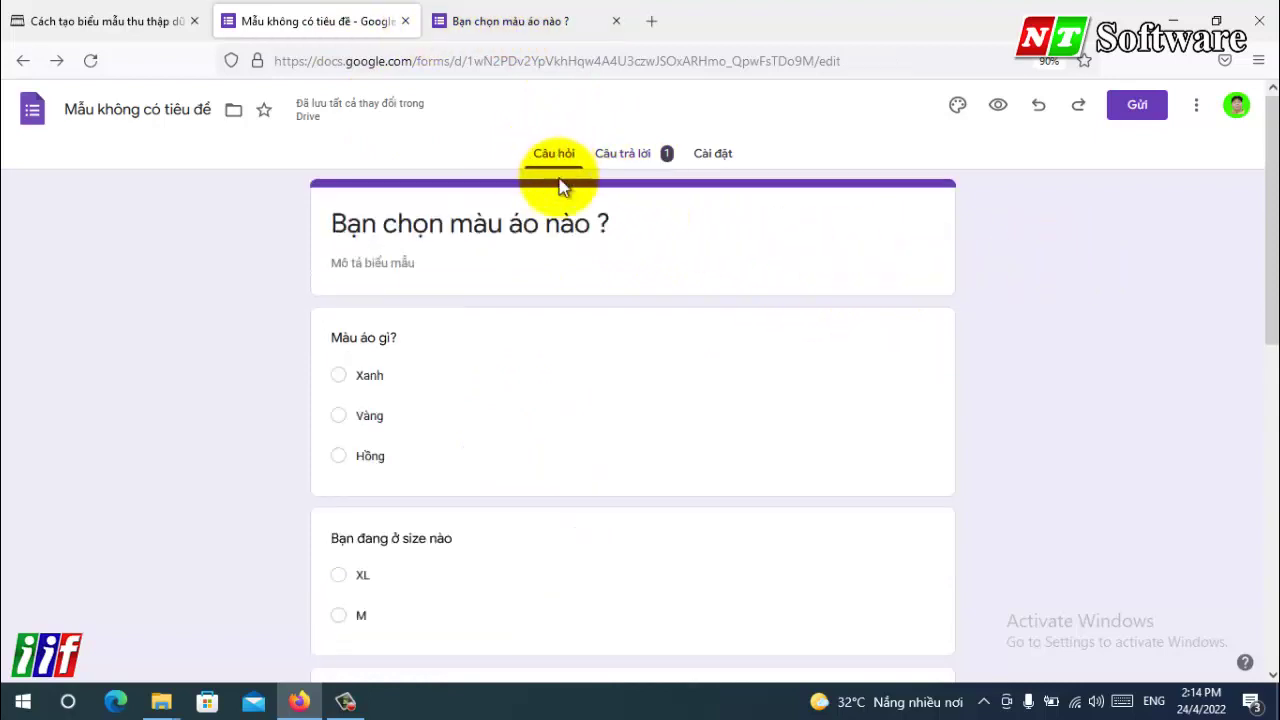
scroll(729, 303, "down", 7)
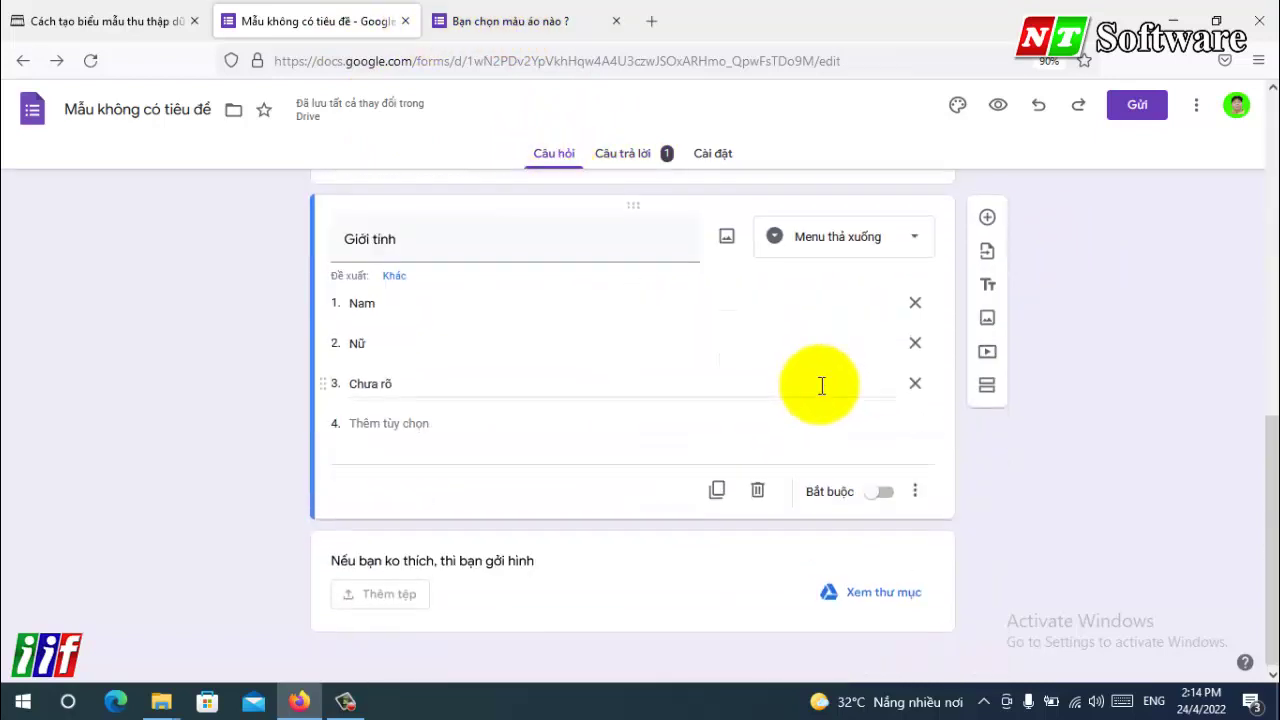
left_click(987, 213)
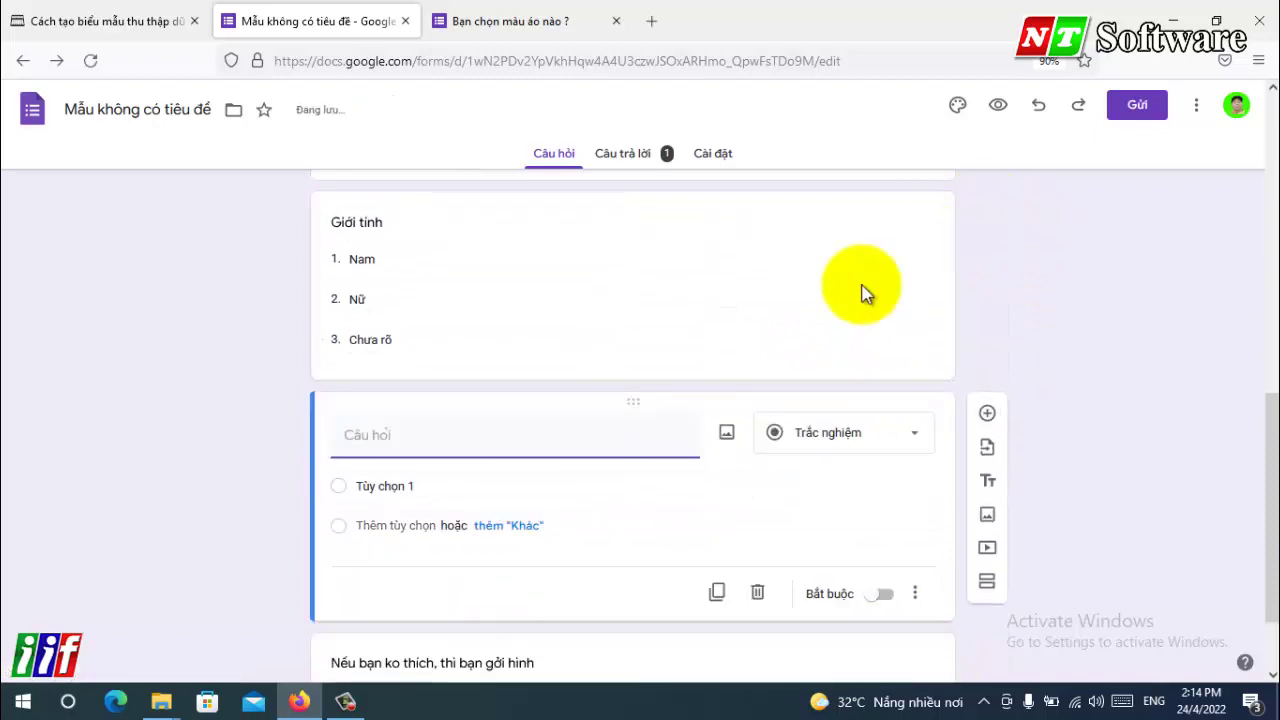
left_click(826, 436)
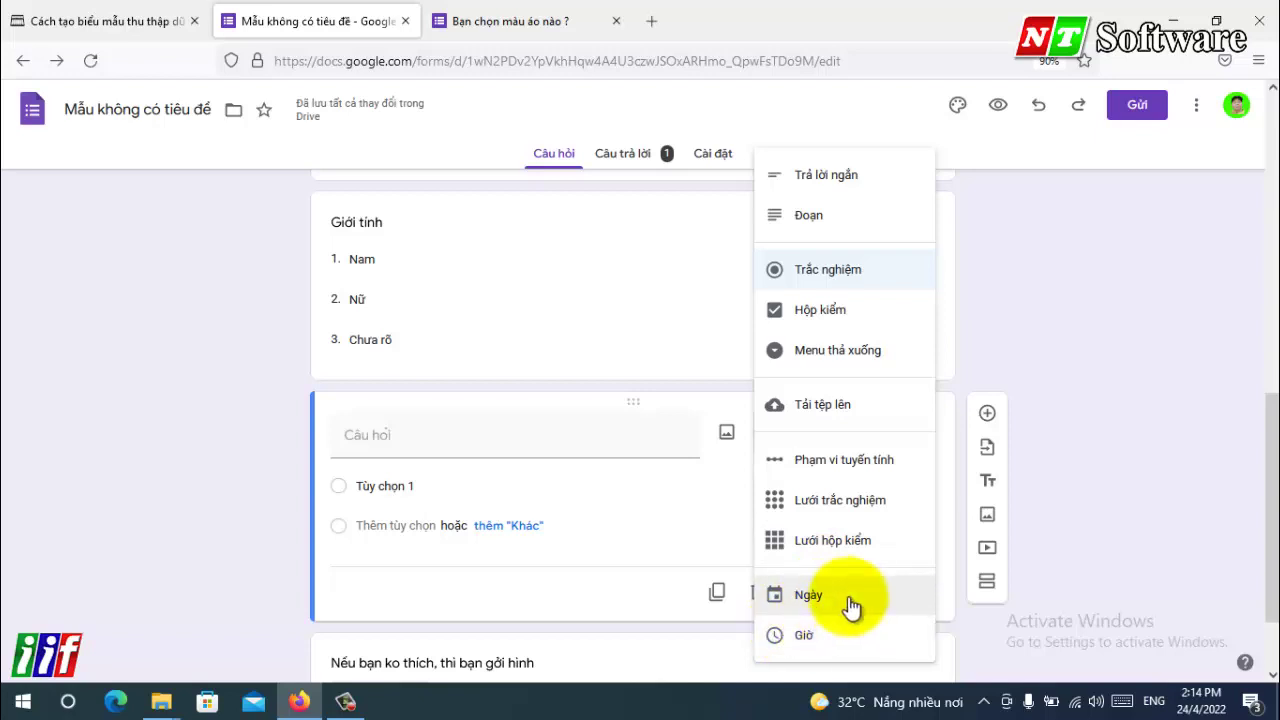
left_click(808, 596)
scroll(363, 522, "down", 1)
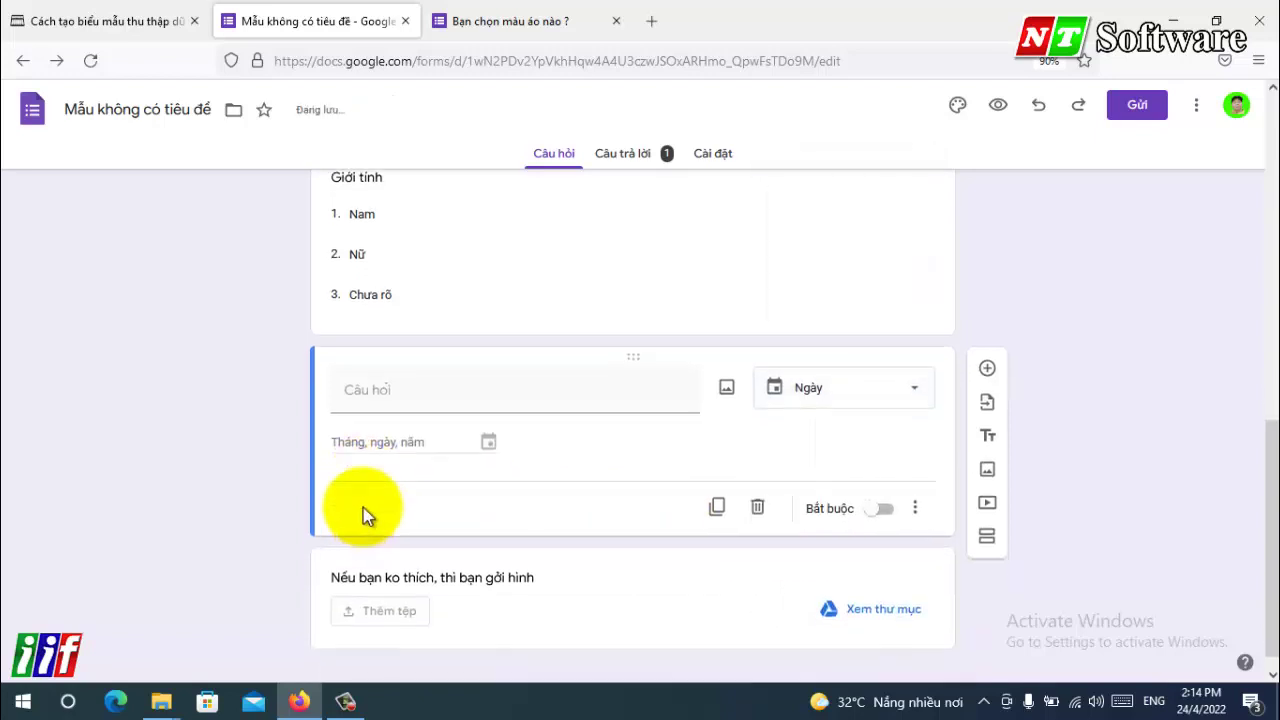
- Title the date question "Ngày sinh sinh của bạn"
left_click(390, 368)
type("Ngày sinh sinh của bạn")
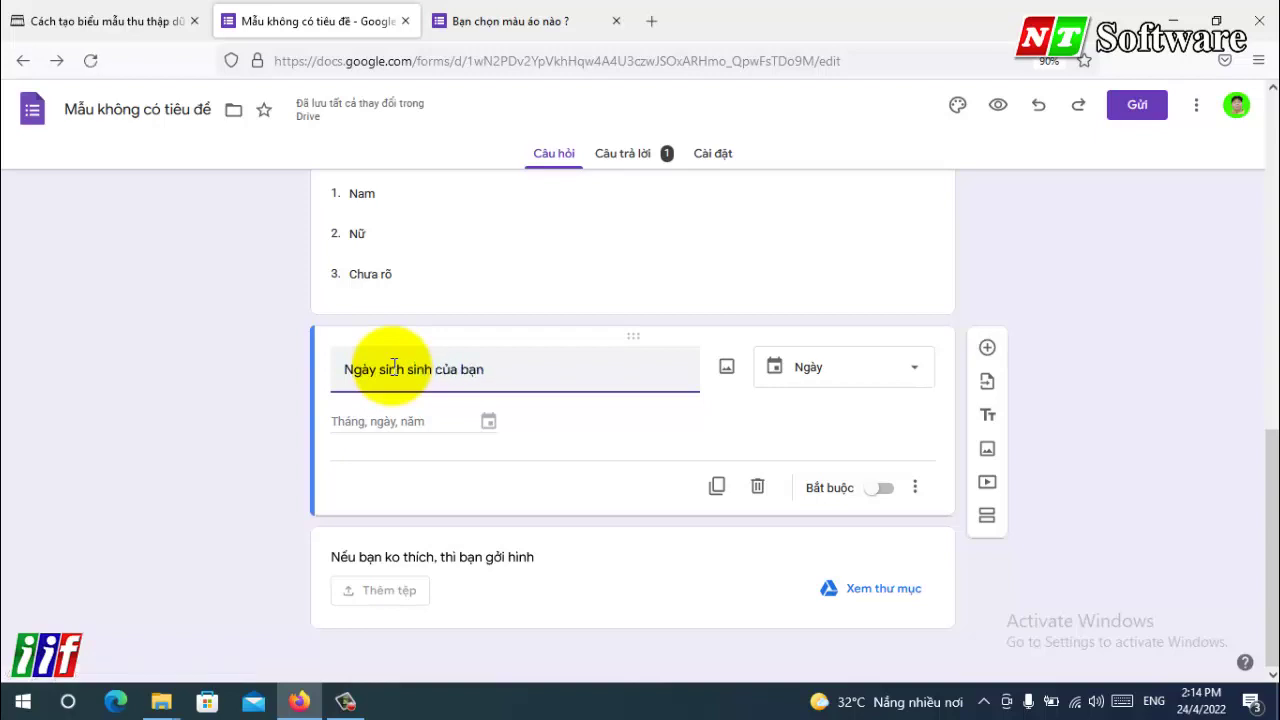
key("Tab")
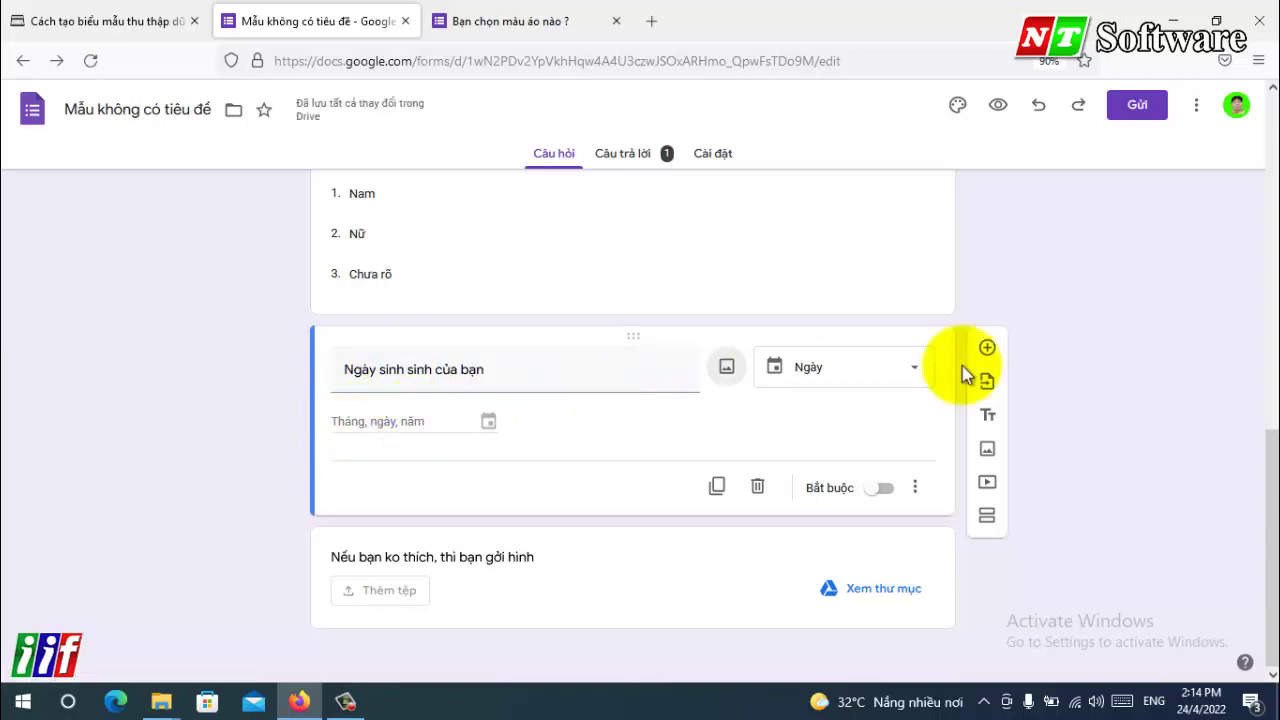
left_click(834, 250)
- Reload the response form and check the day, month and year fields of the "Ngày sinh sinh của bạn" question
left_click(490, 21)
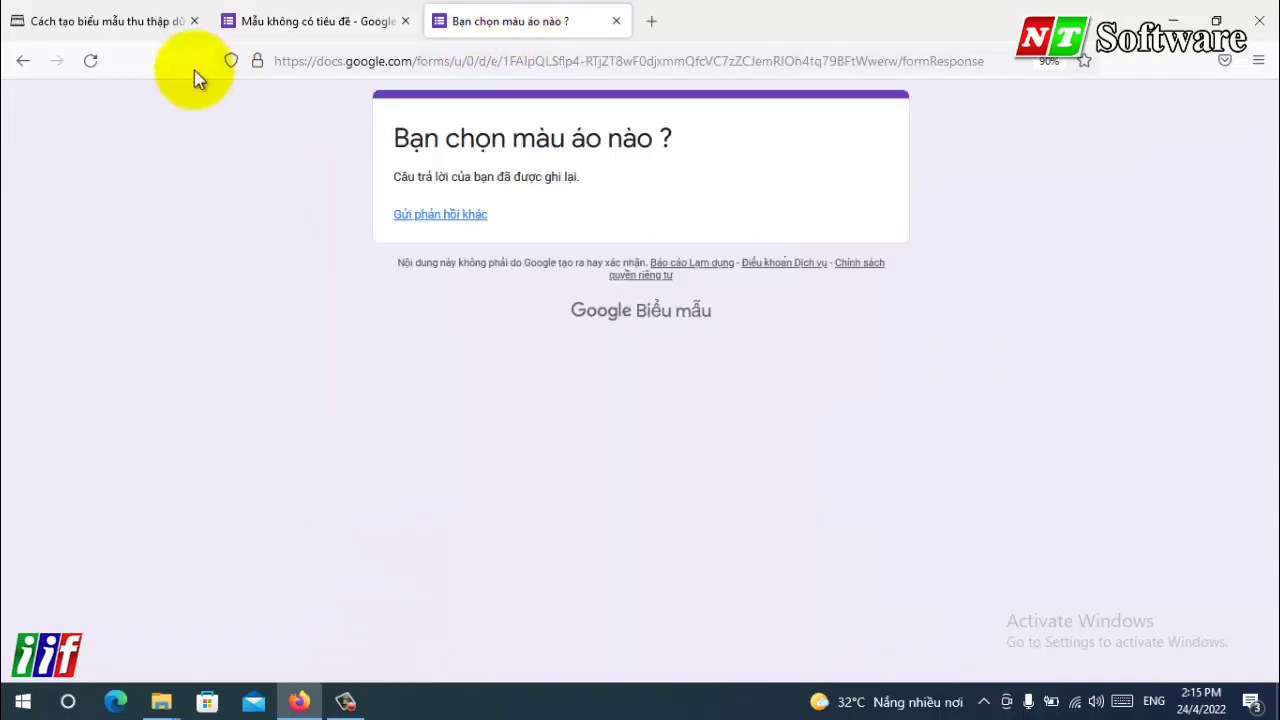
left_click(90, 61)
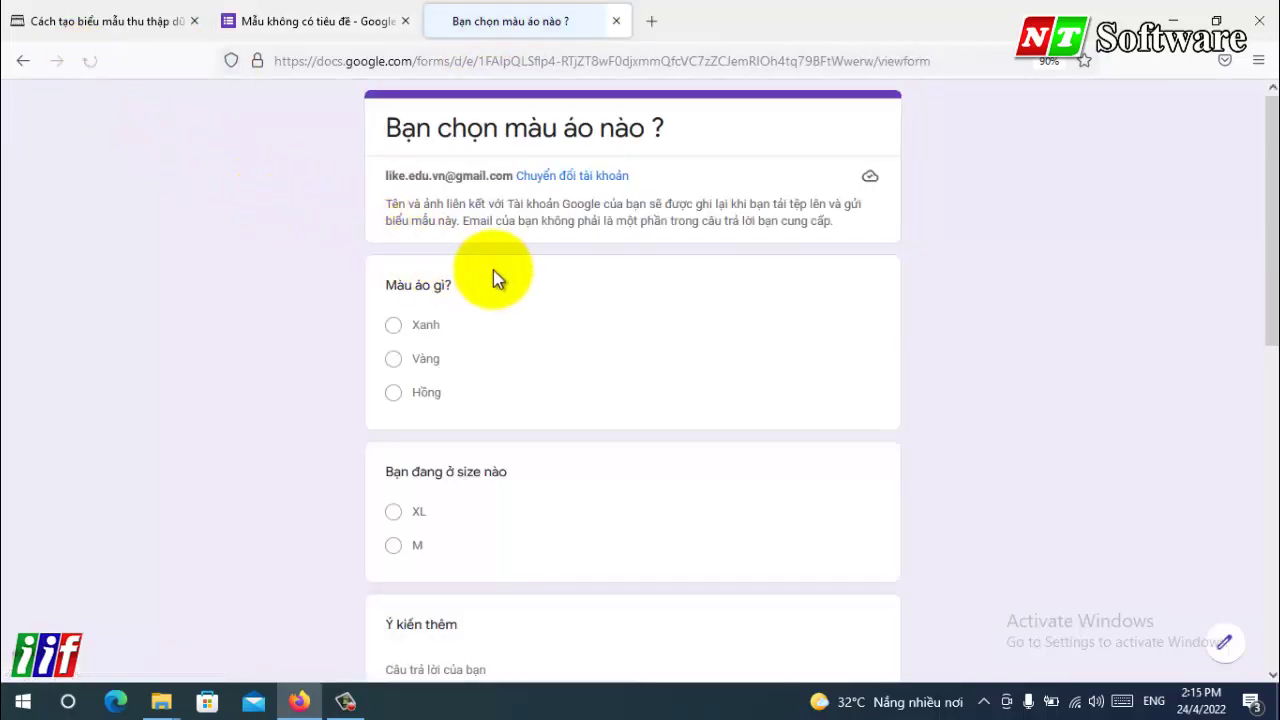
scroll(491, 277, "down", 8)
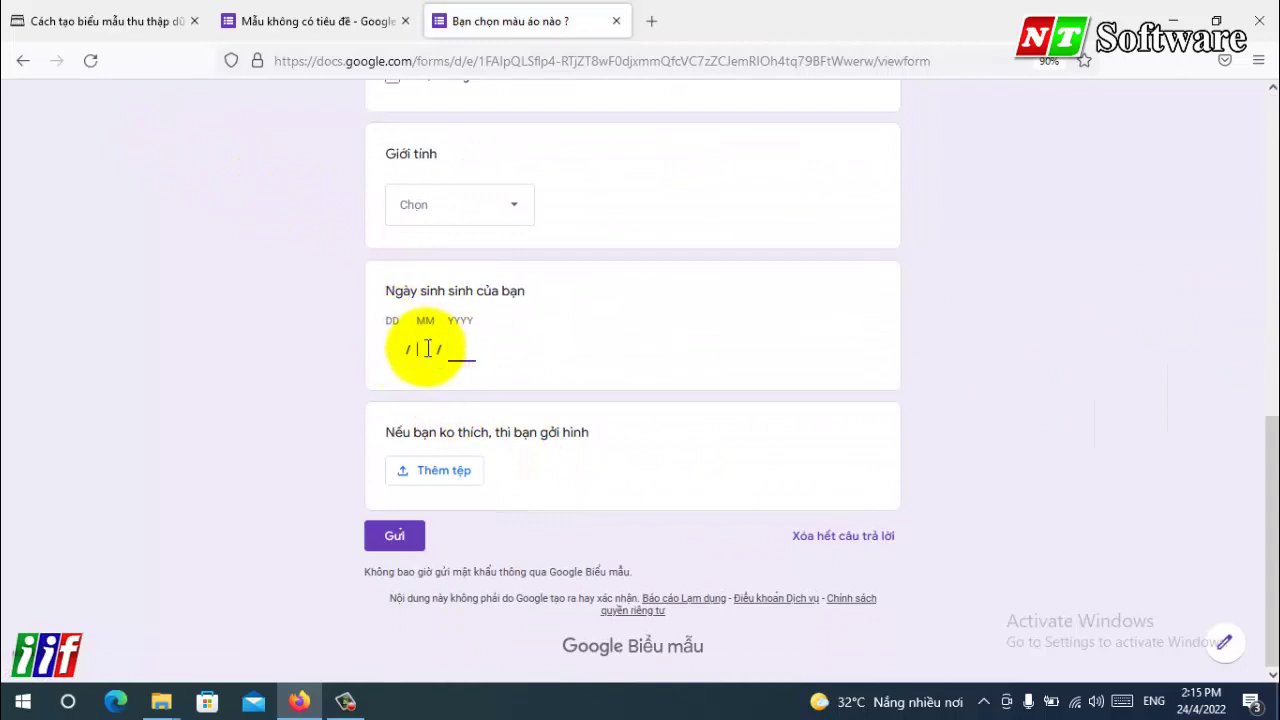
left_click(427, 355)
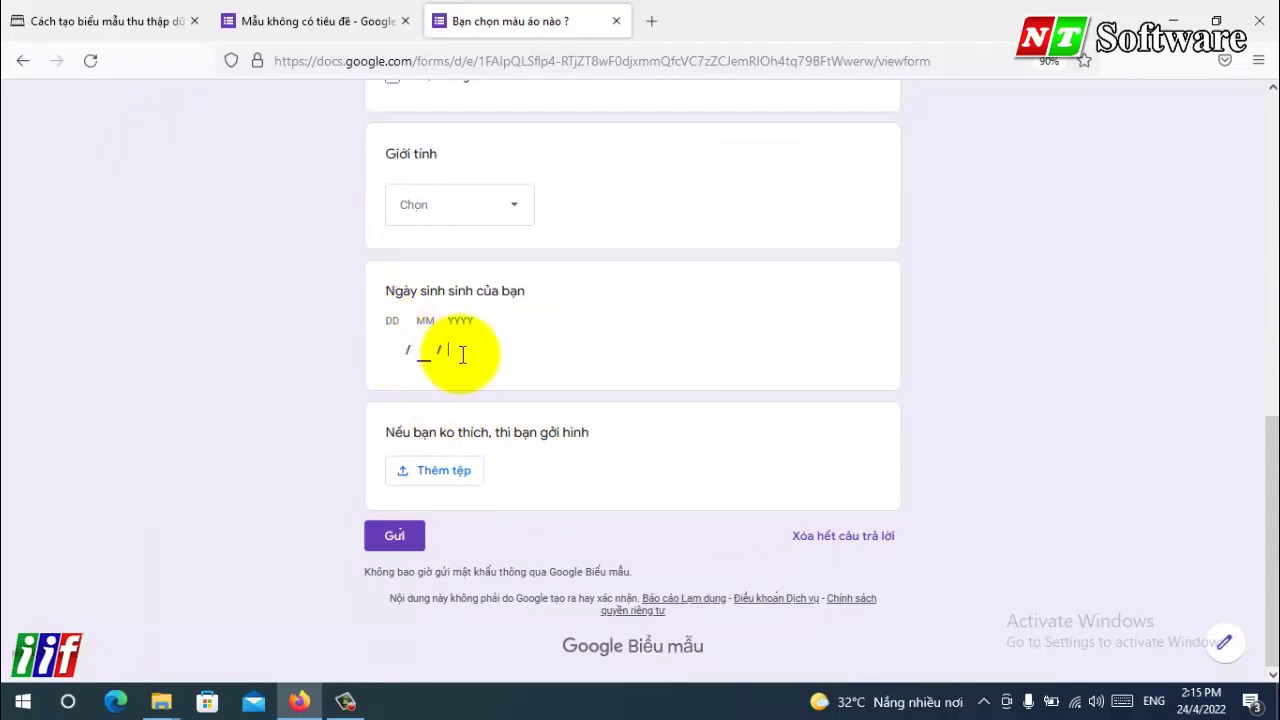
left_click(392, 350)
left_click(425, 355)
- Return to the form editor and add a Lưới trắc nghiệm question after "Giới tính", titled "Trong tiếng màu xanh là gì"
key("ctrl+shift+Tab")
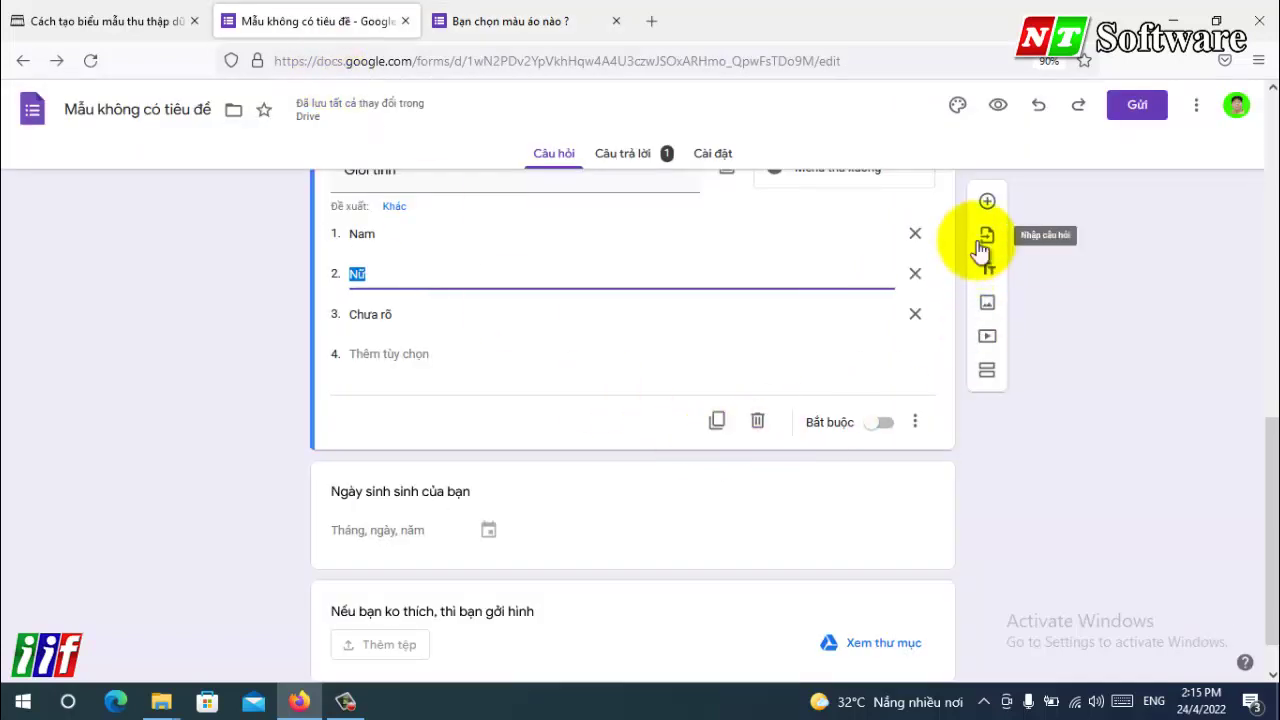
left_click(987, 204)
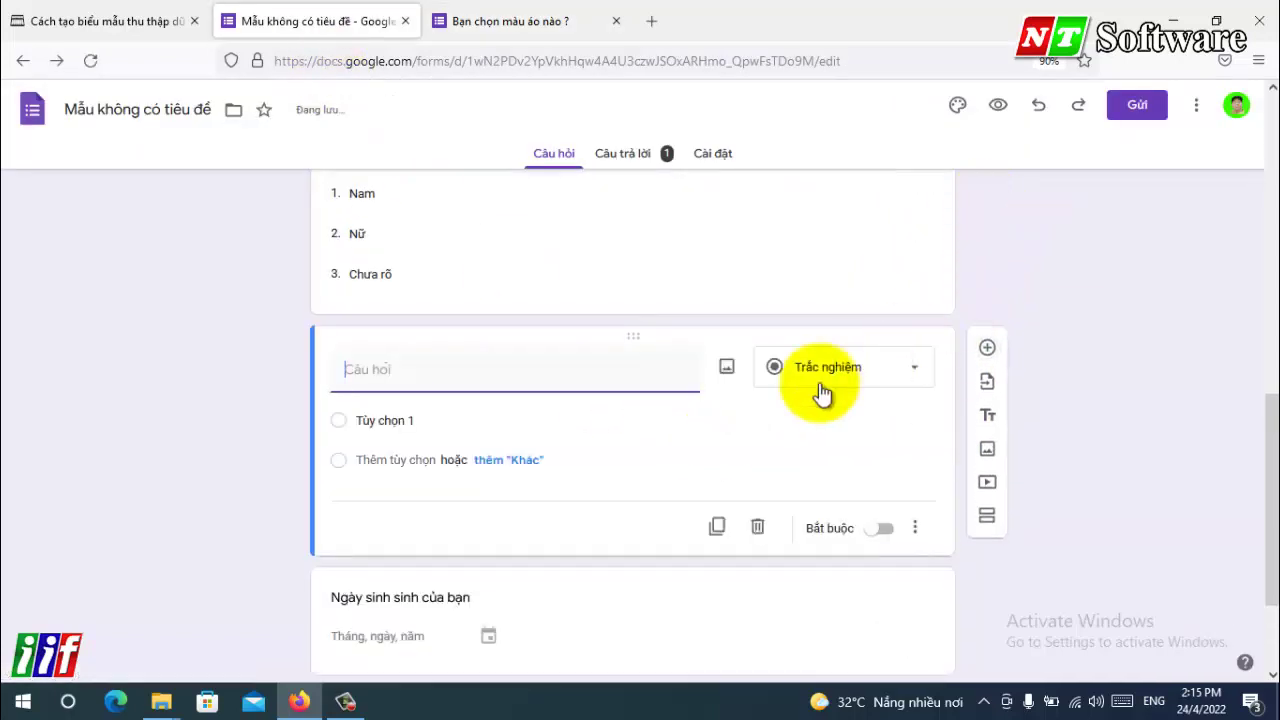
left_click(825, 383)
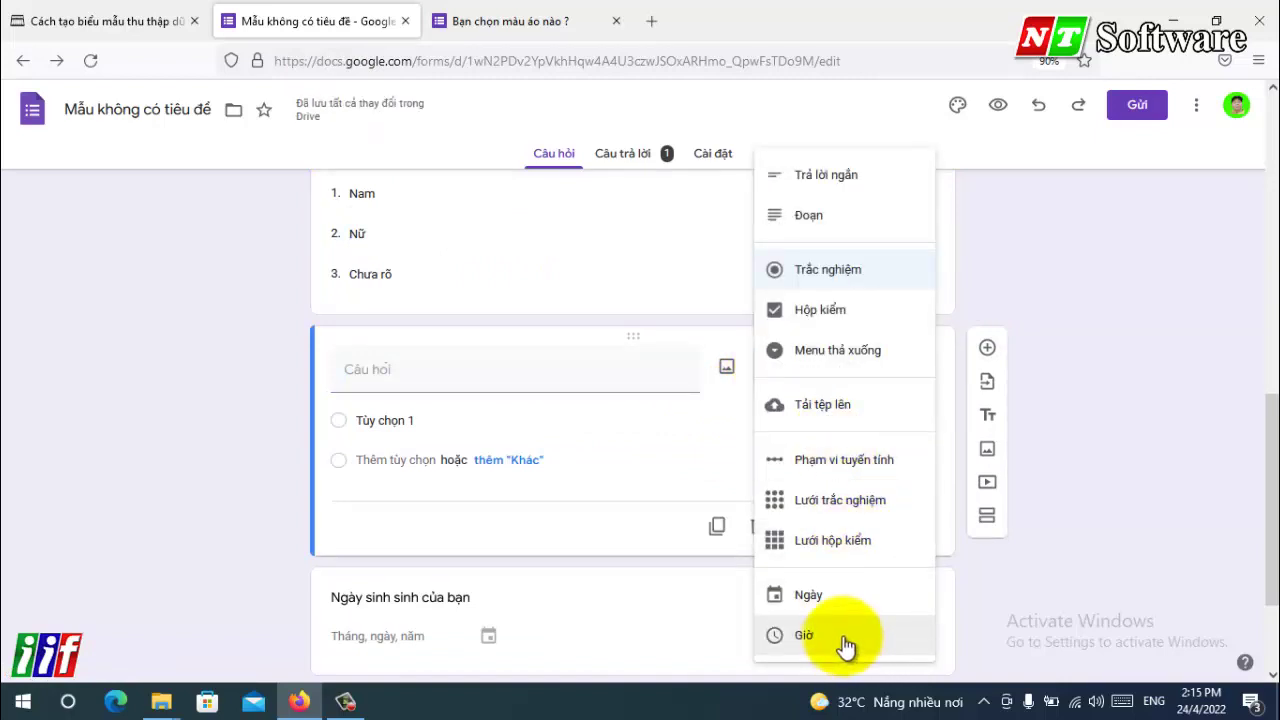
left_click(858, 502)
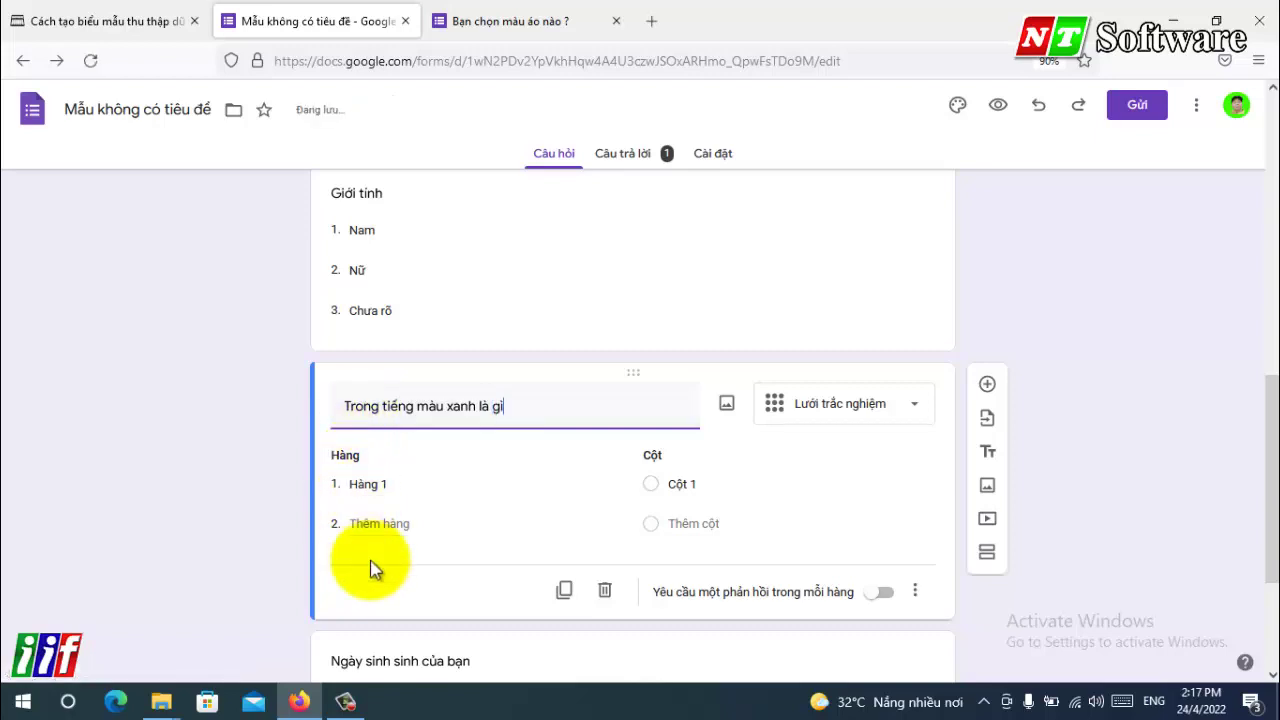
- Name the three rows of the grid question Red, Yelow and Blue
left_click(367, 482)
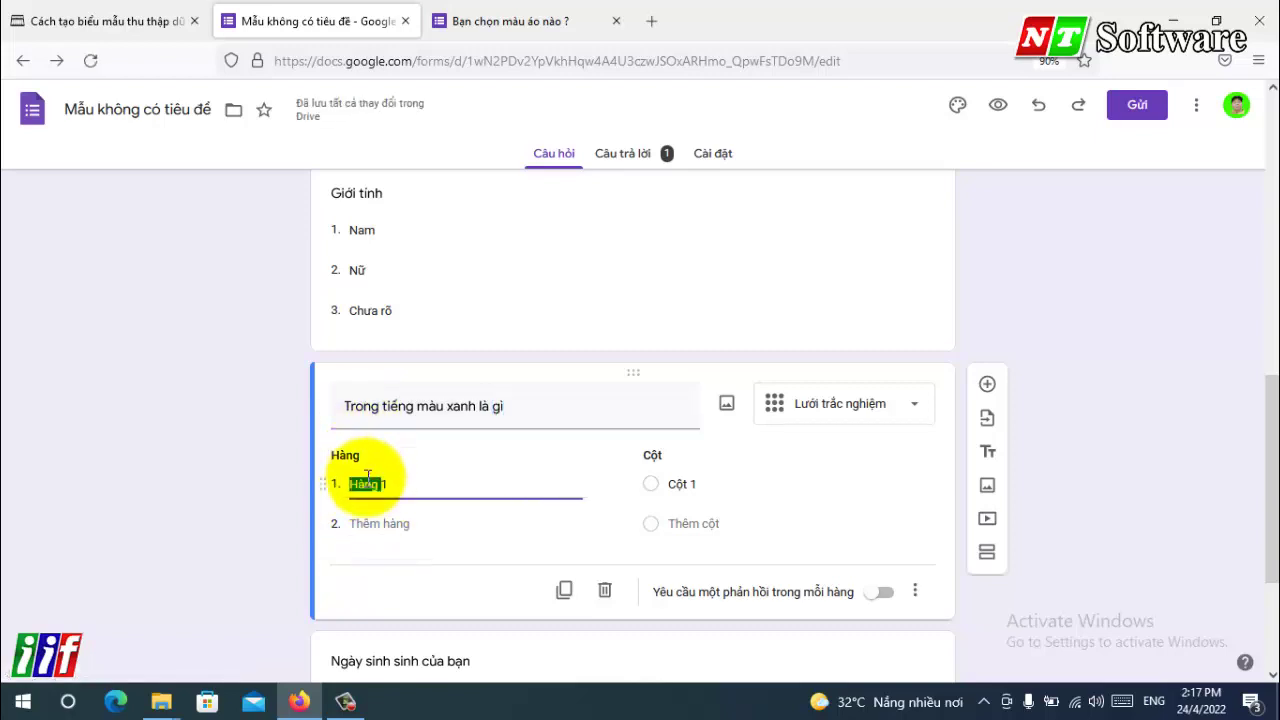
triple_click(317, 460)
left_click(403, 481)
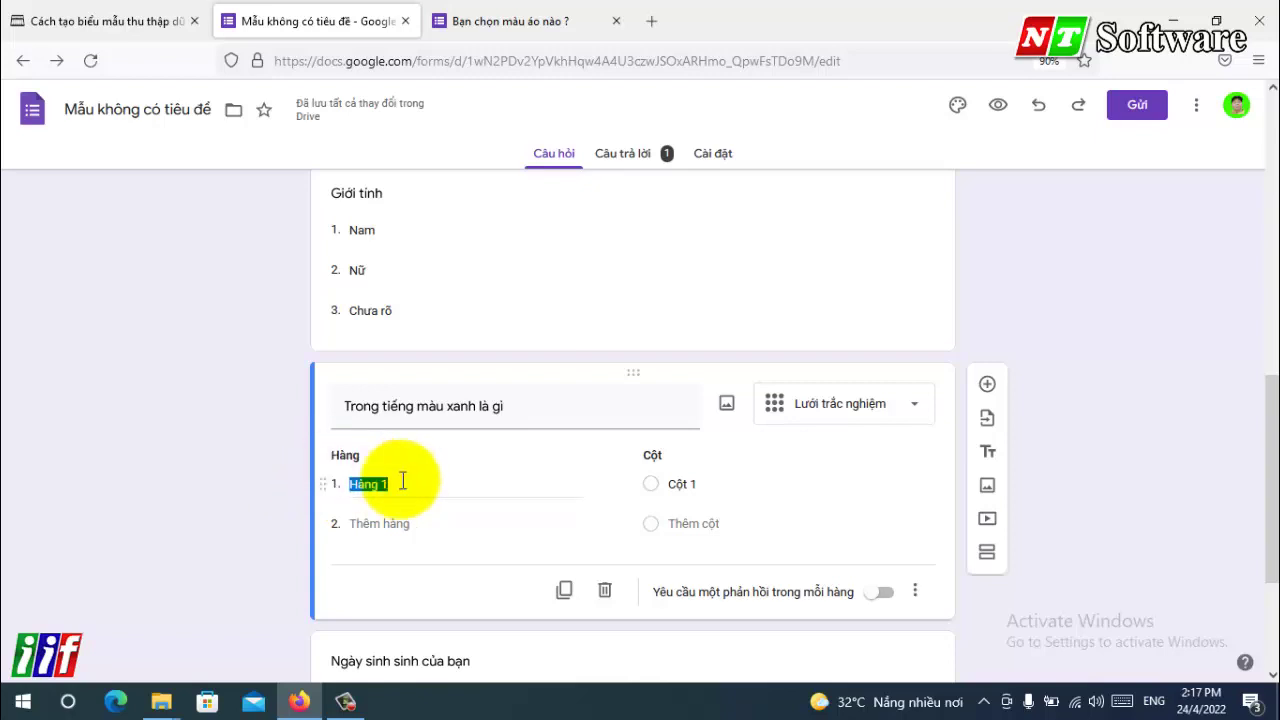
type("Red")
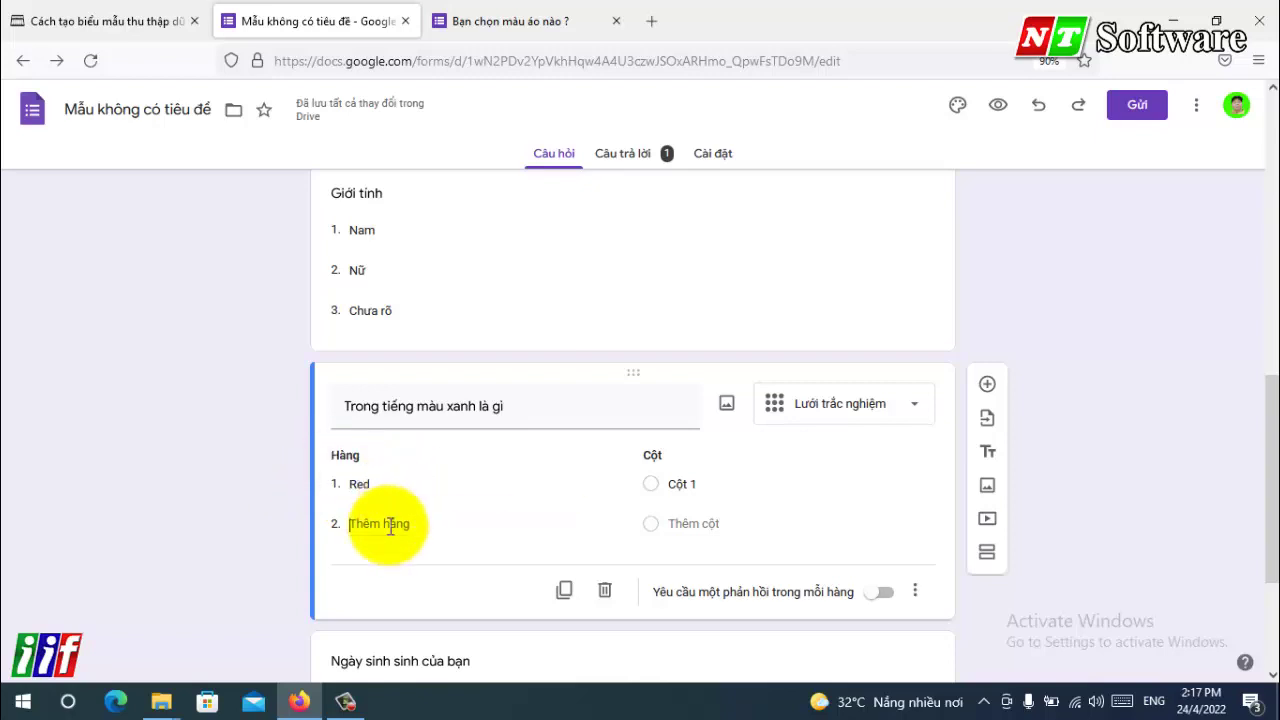
left_click(390, 523)
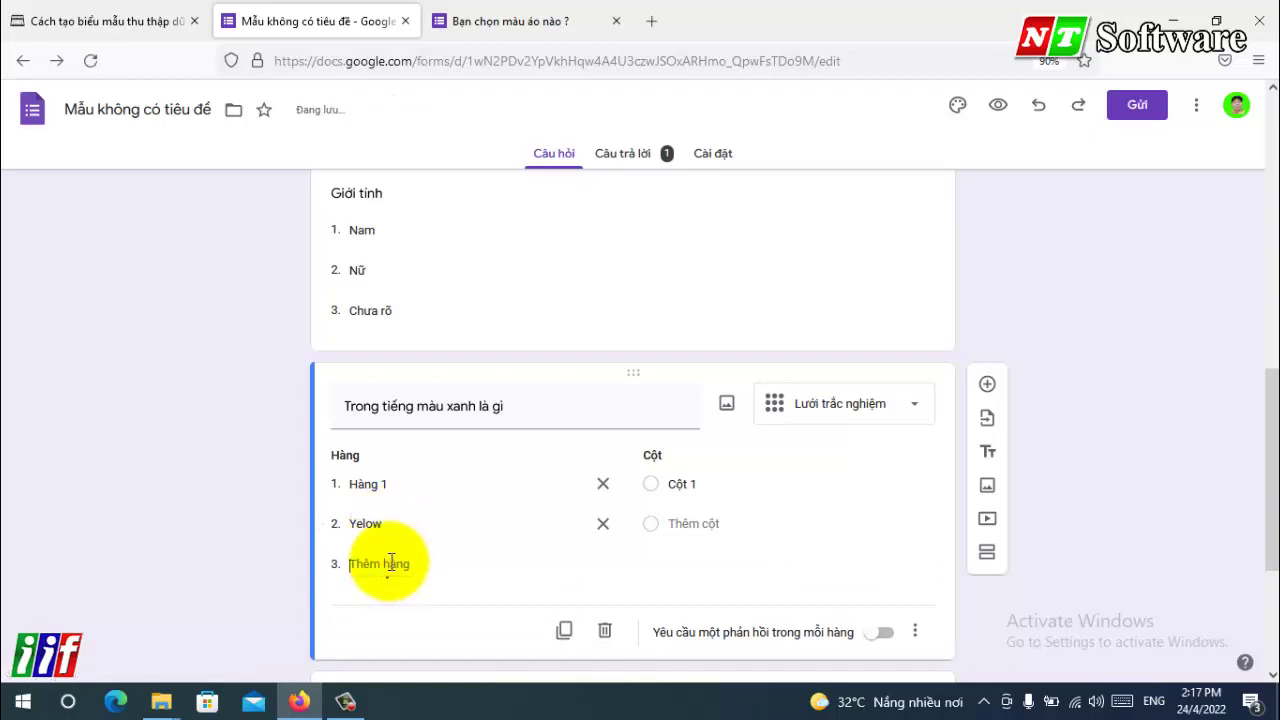
left_click(391, 562)
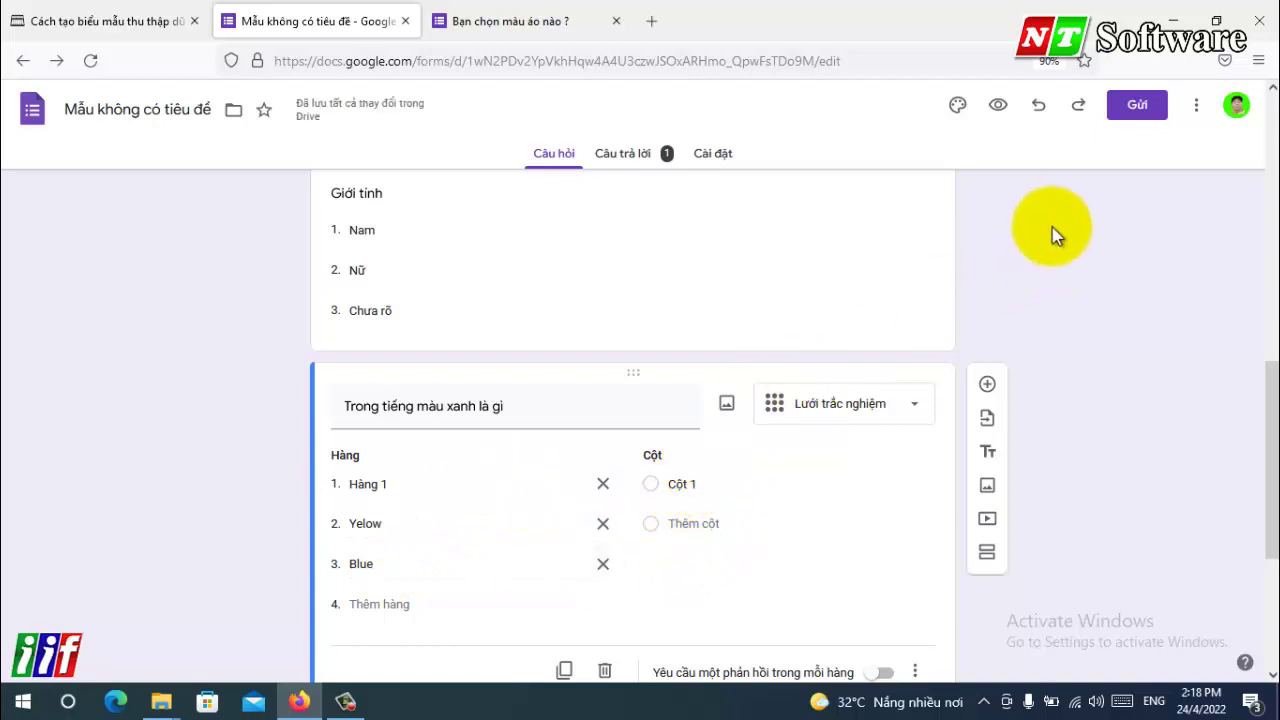
left_click(777, 244)
- Reload the response form and try the row choices of the grid question, leaving Blue selected under Cột 1
left_click(479, 38)
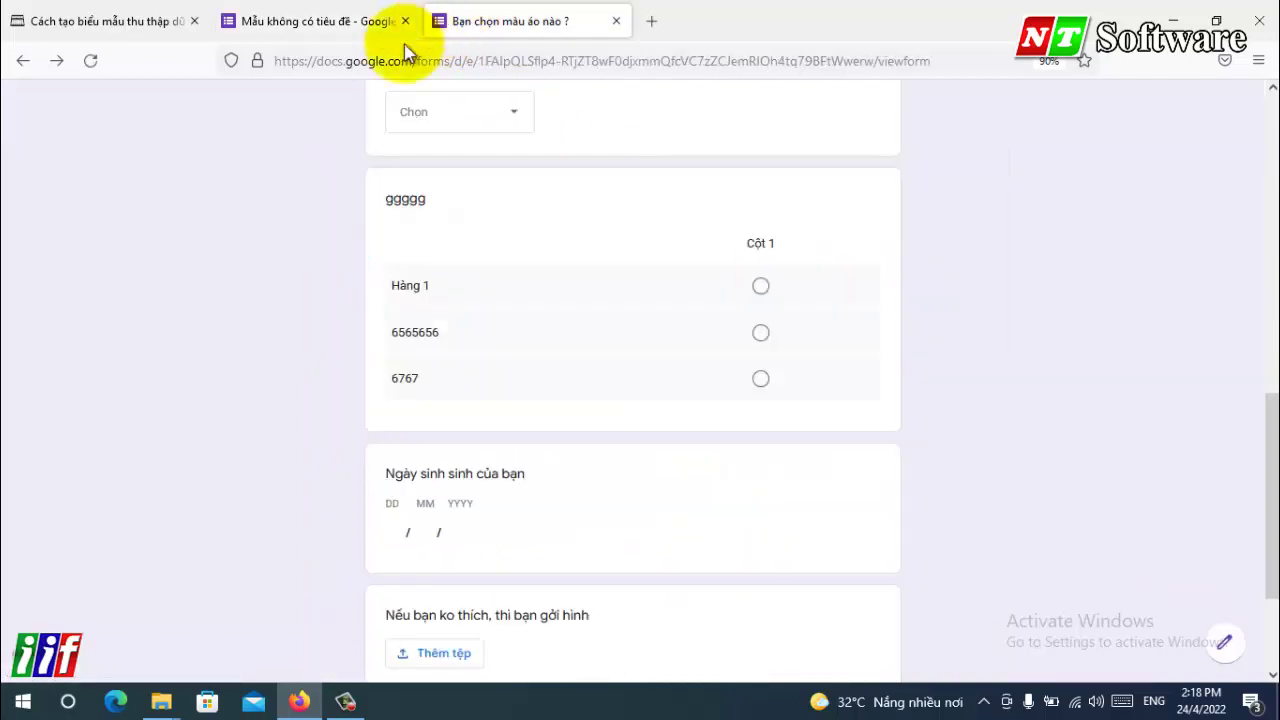
left_click(105, 62)
left_click(762, 284)
left_click(762, 331)
left_click(761, 375)
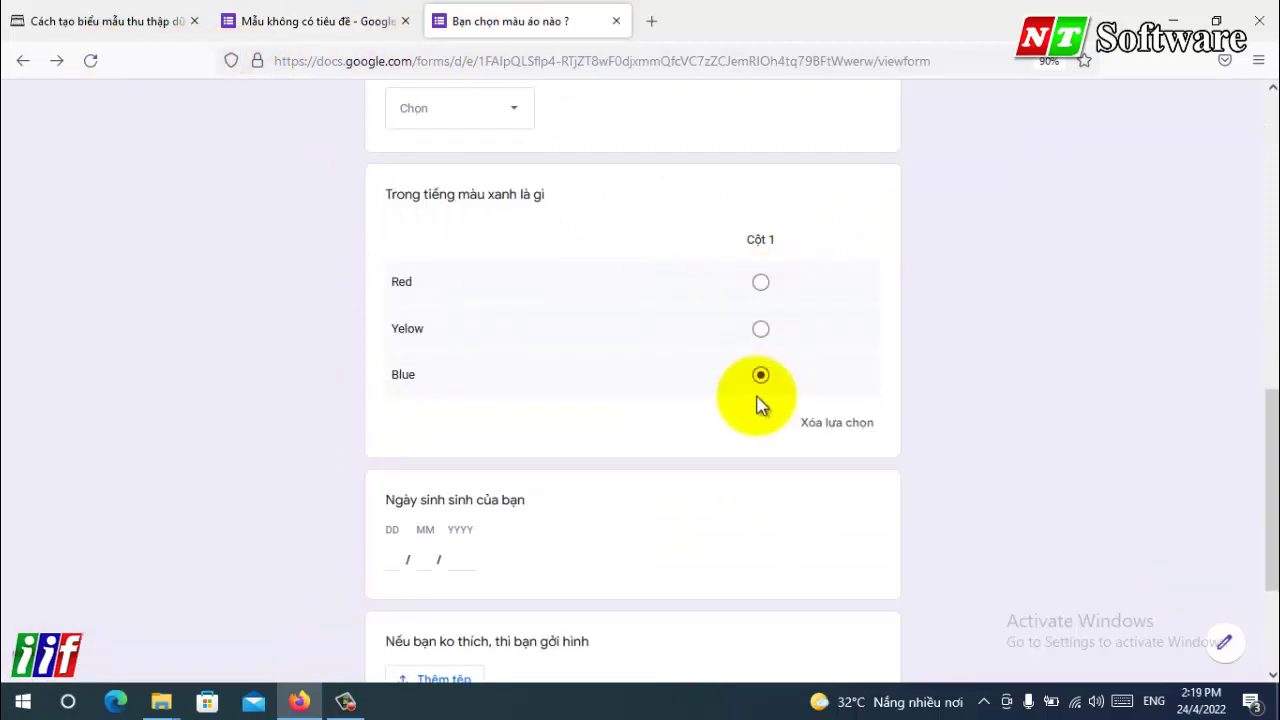
left_click(761, 376)
left_click(760, 330)
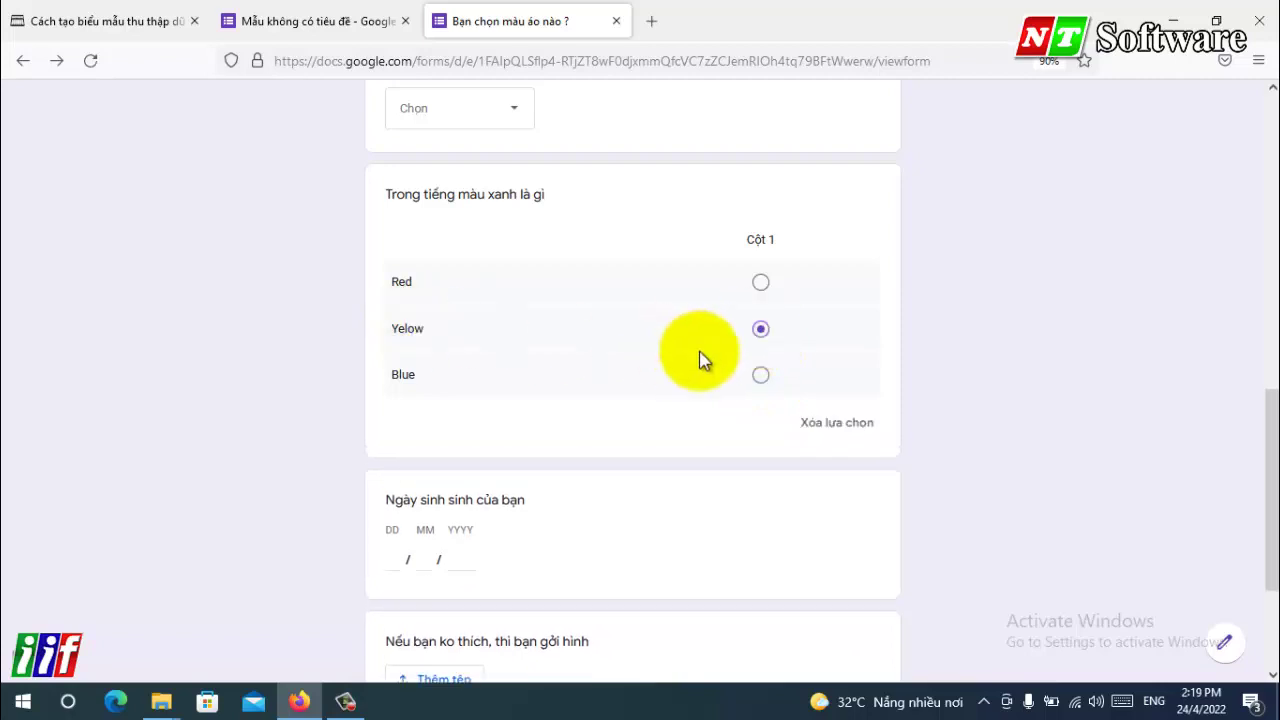
left_click(761, 375)
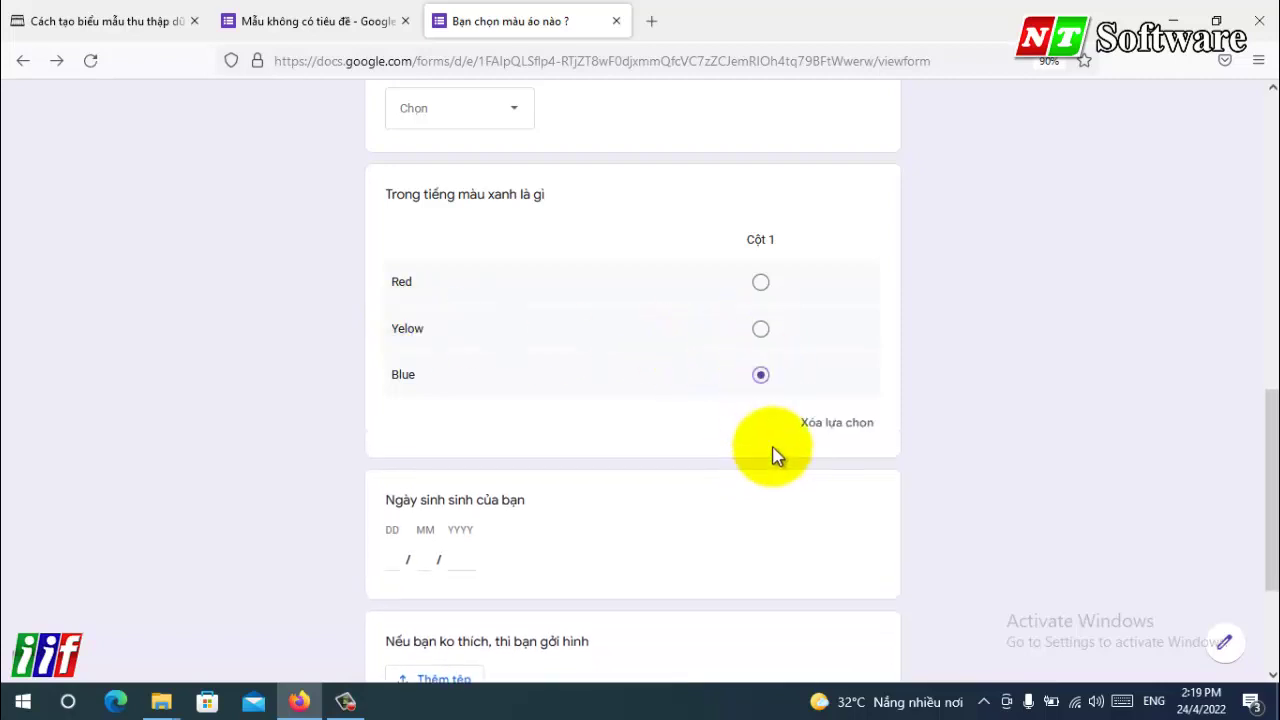
- Add a second column to the grid question in the editor and reload the response form to check it
left_click(314, 22)
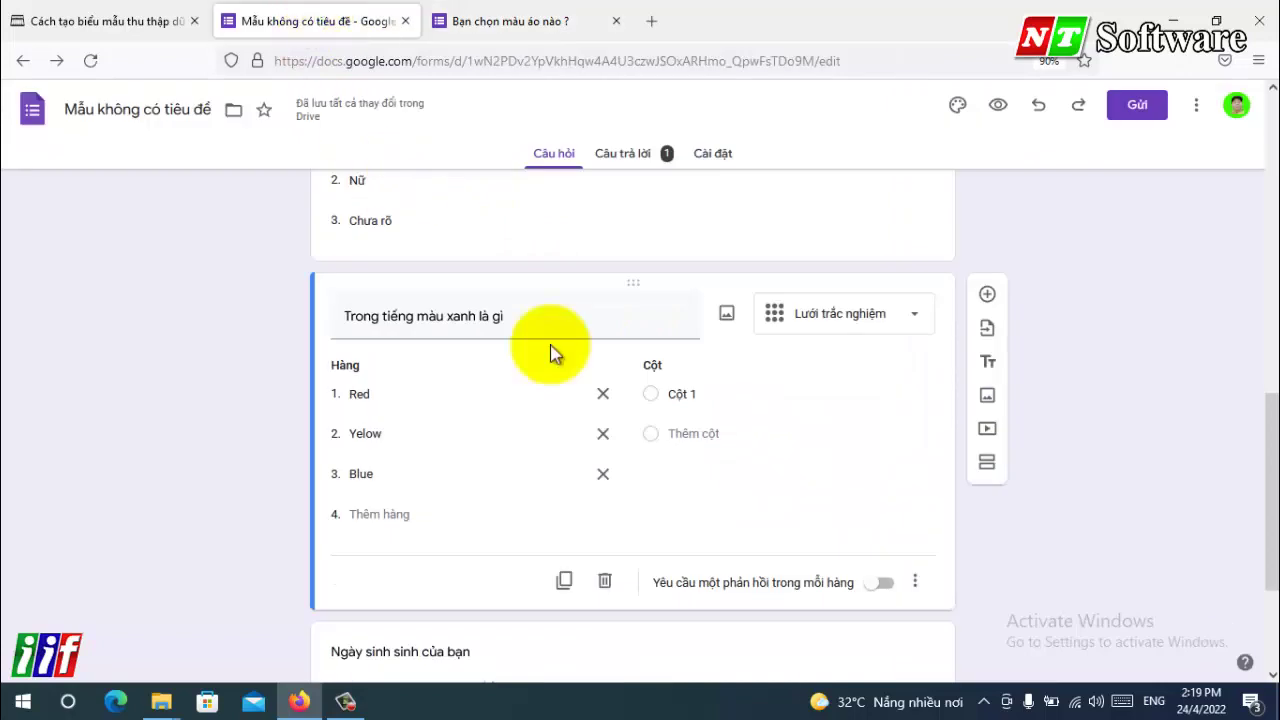
left_click(710, 430)
left_click(557, 20)
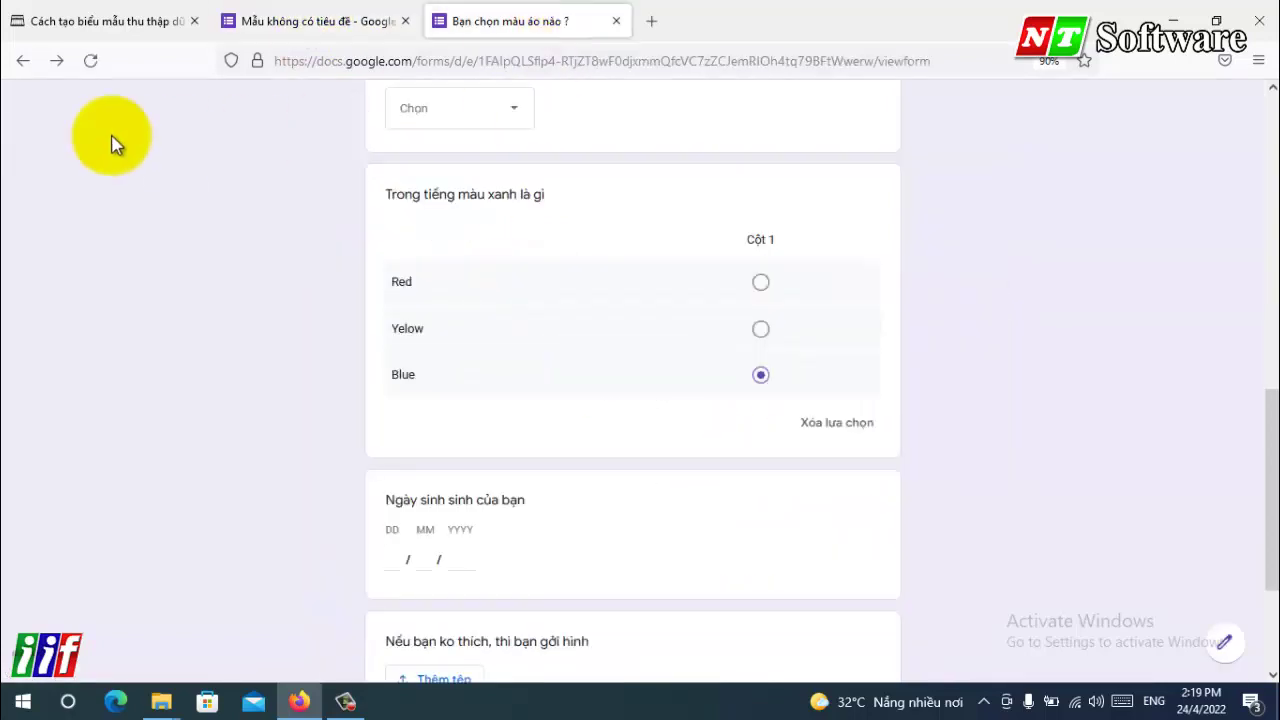
left_click(90, 62)
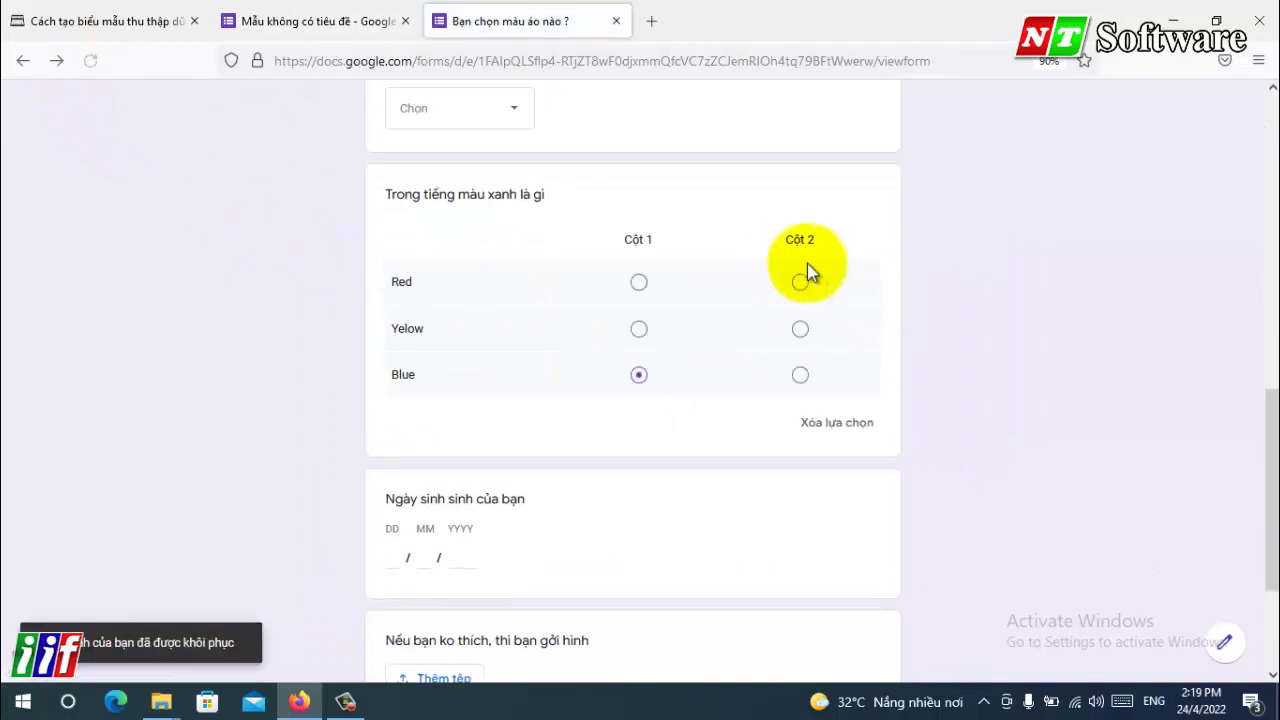
- Back in the form editor, add a Phạm vi tuyến tính question after the grid question, titled "Chất lượng của tôi"
left_click(330, 22)
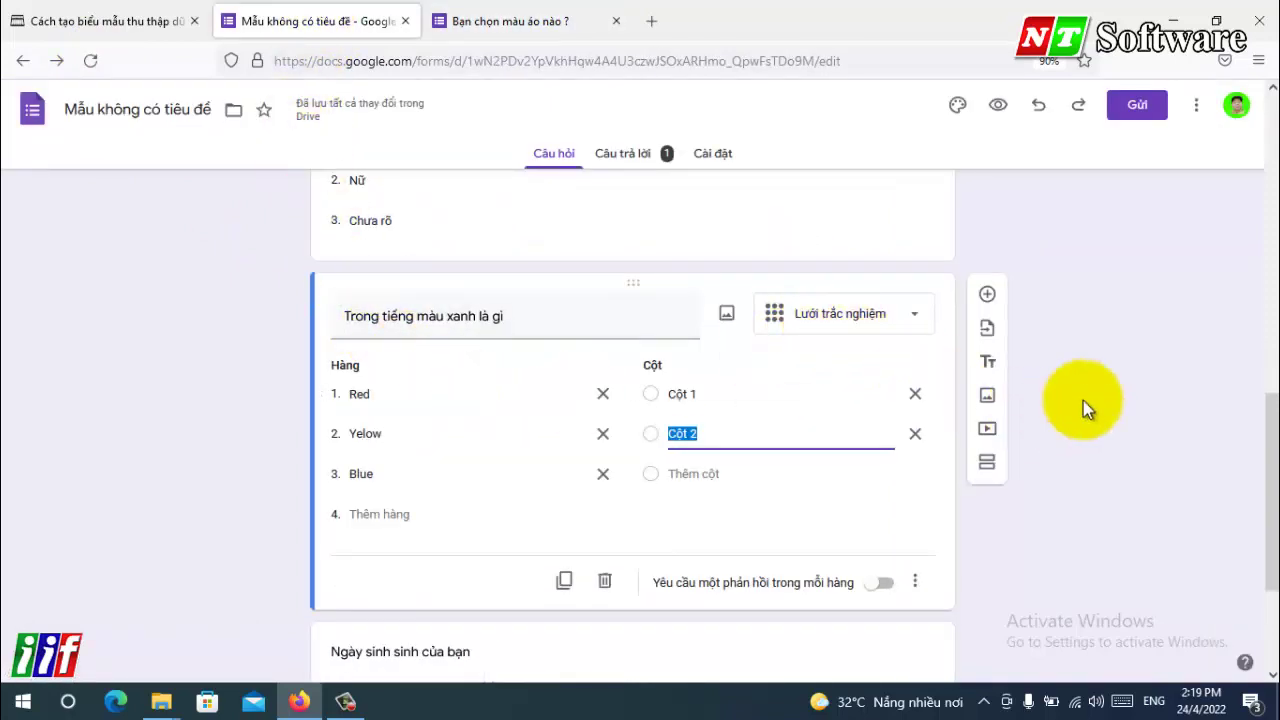
left_click(987, 295)
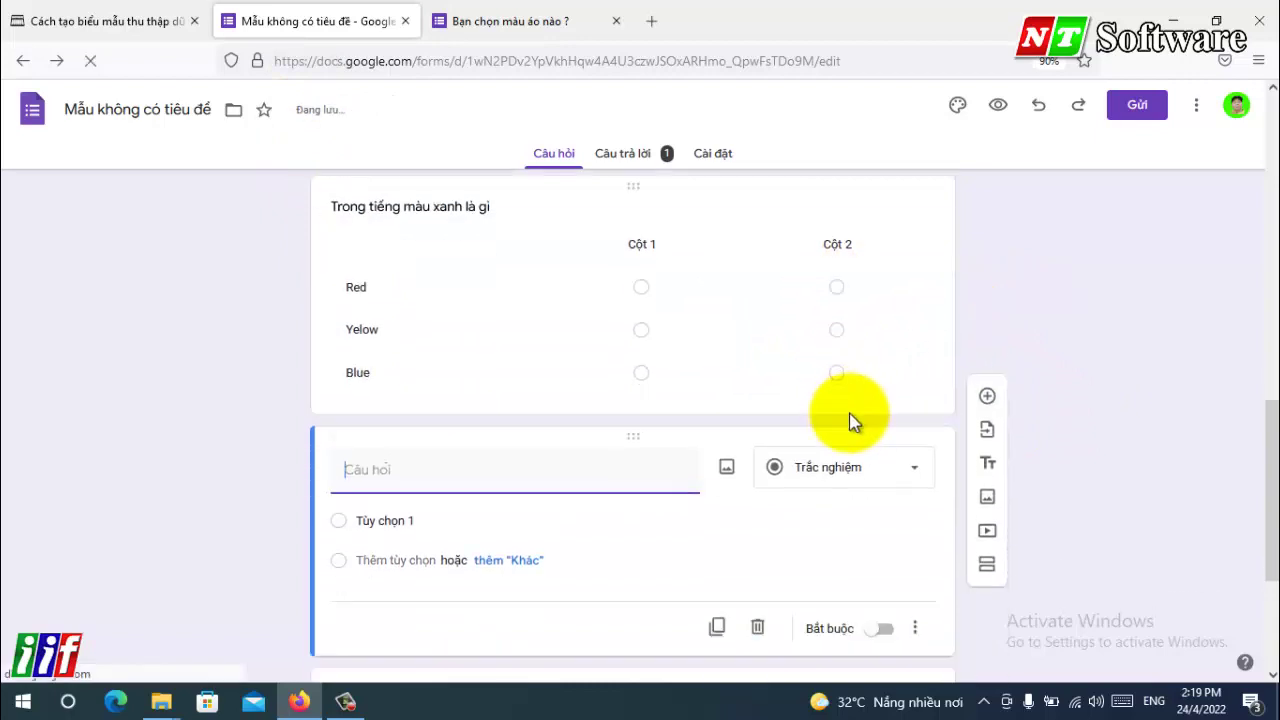
left_click(829, 300)
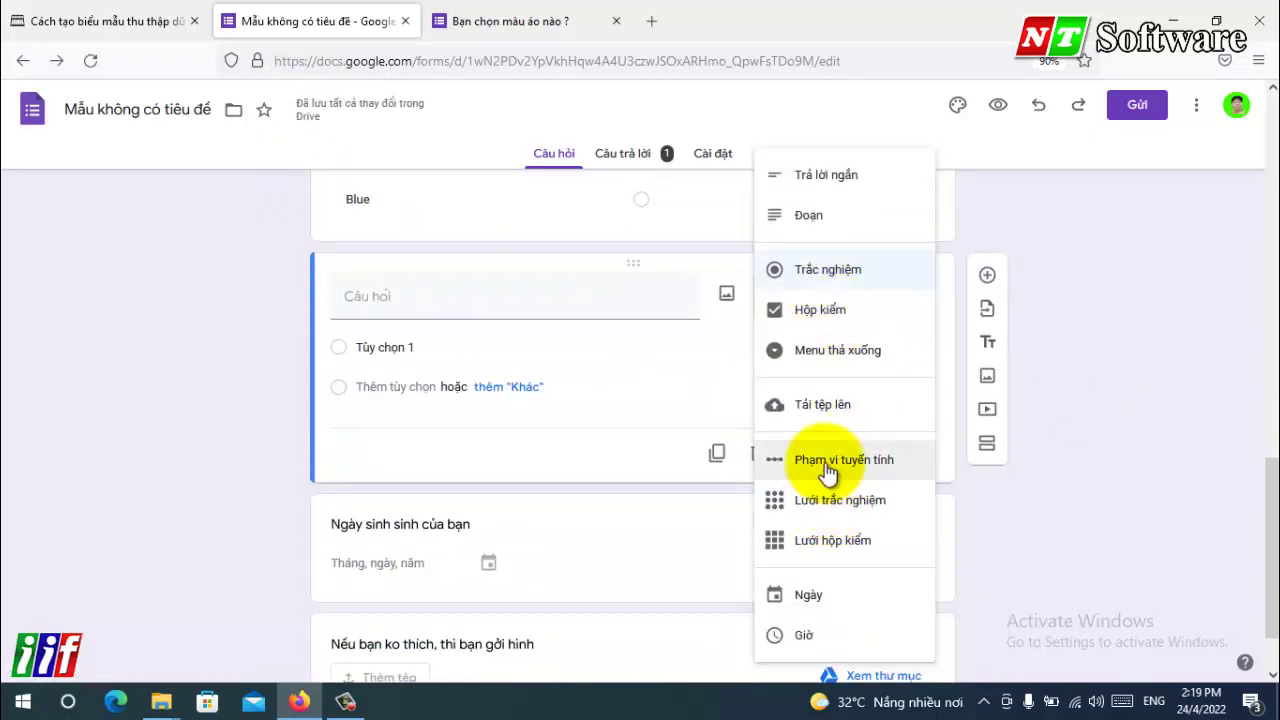
left_click(827, 462)
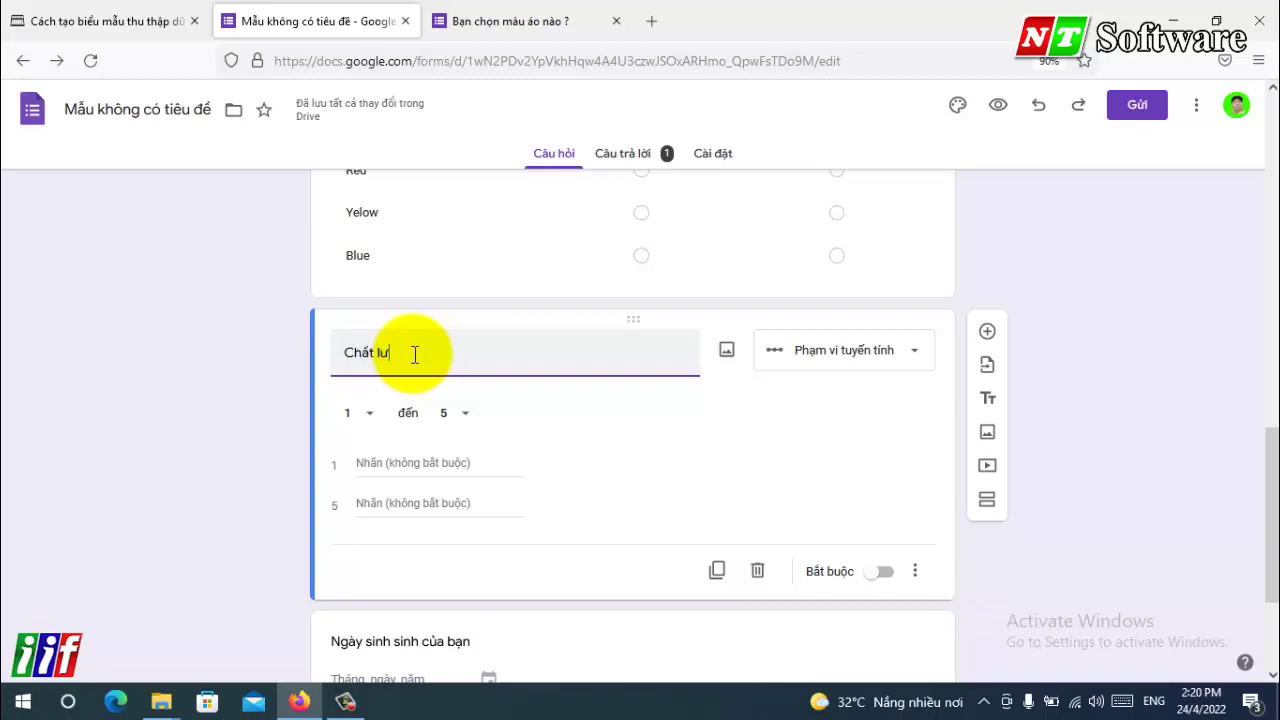
- Label value 1 of the linear scale "thường" and value 5 "tốt"
left_click(387, 463)
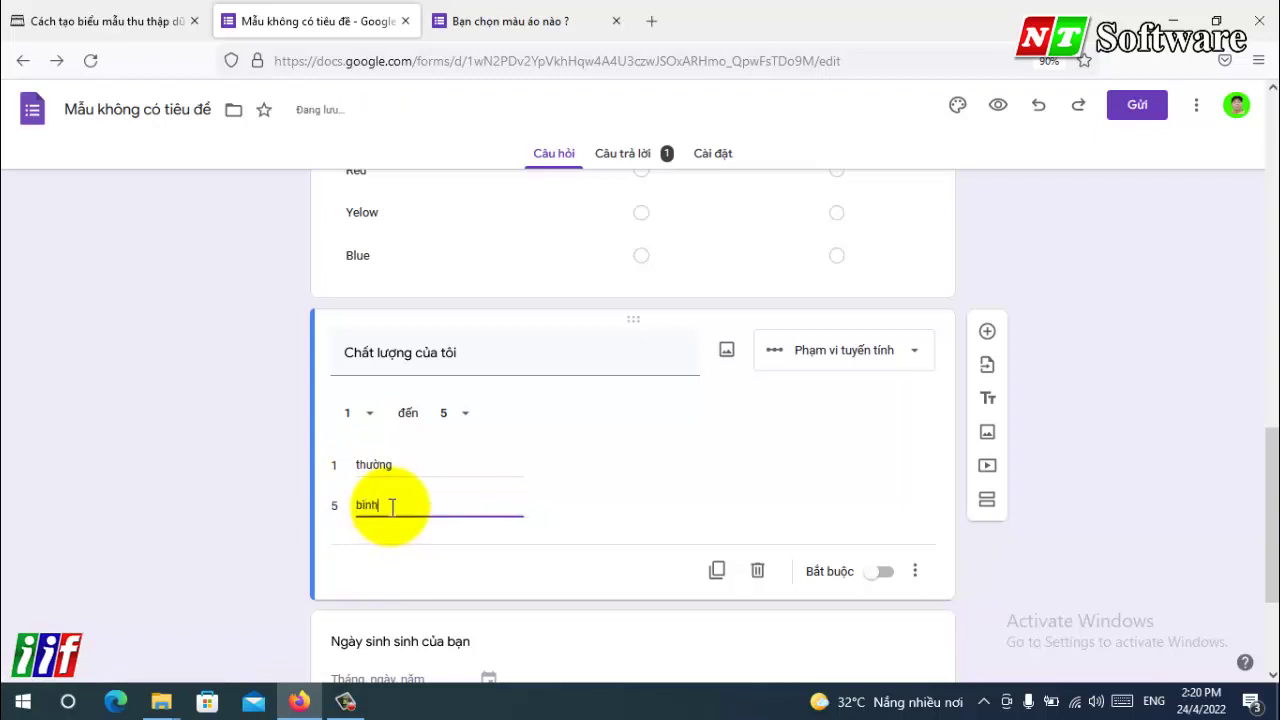
double_click(385, 465)
double_click(381, 505)
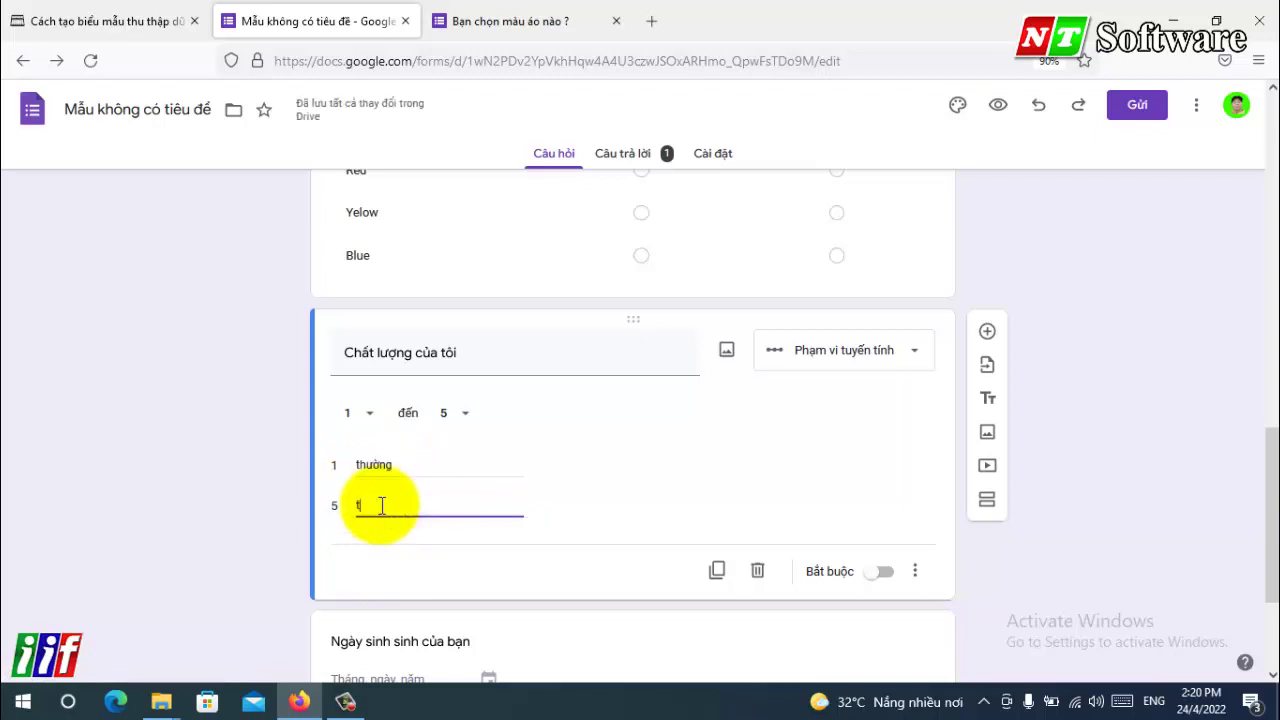
key("Tab")
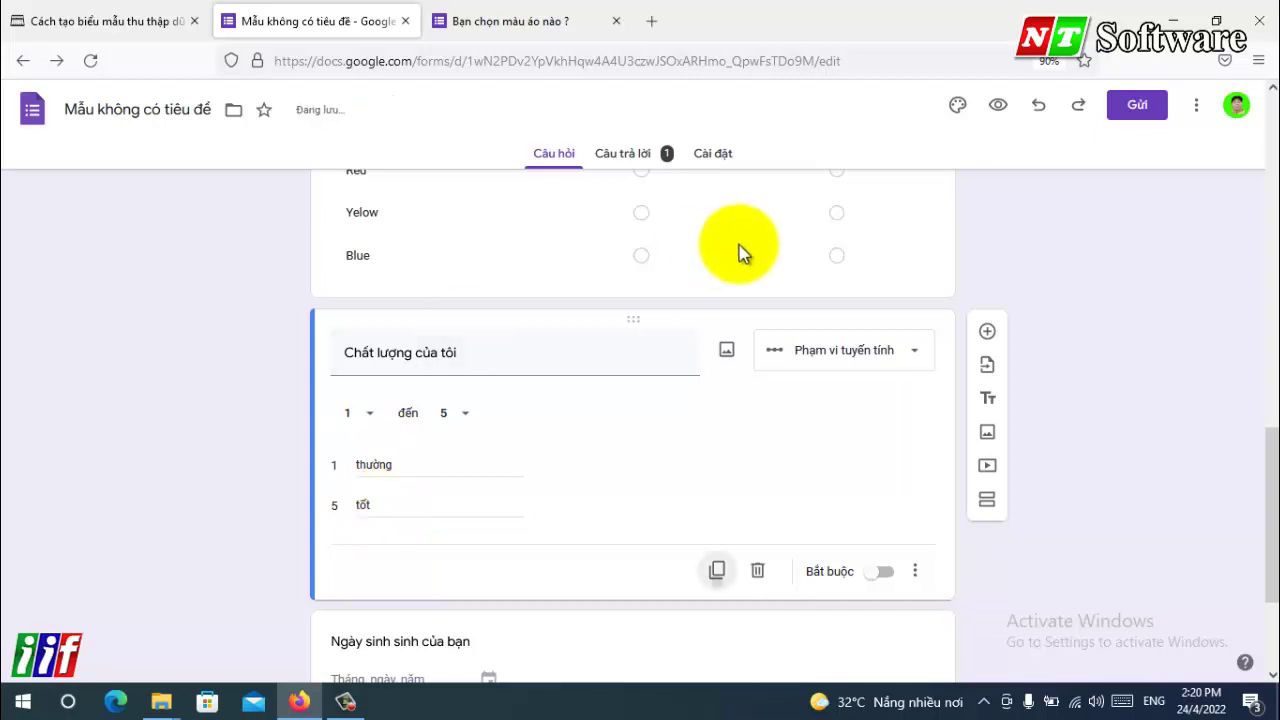
left_click(740, 253)
- Reload the response form and try different ratings on the "Chất lượng của tôi" scale, ending with rating 1
left_click(457, 20)
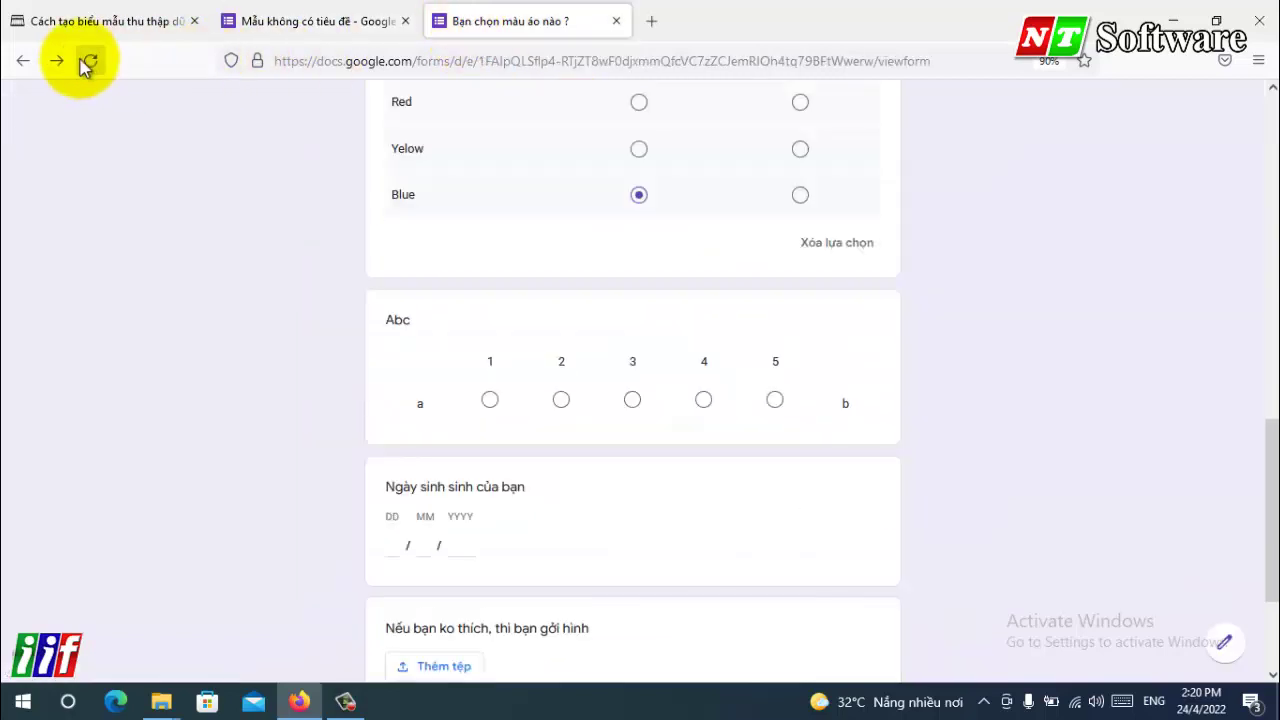
scroll(389, 322, "down", 2)
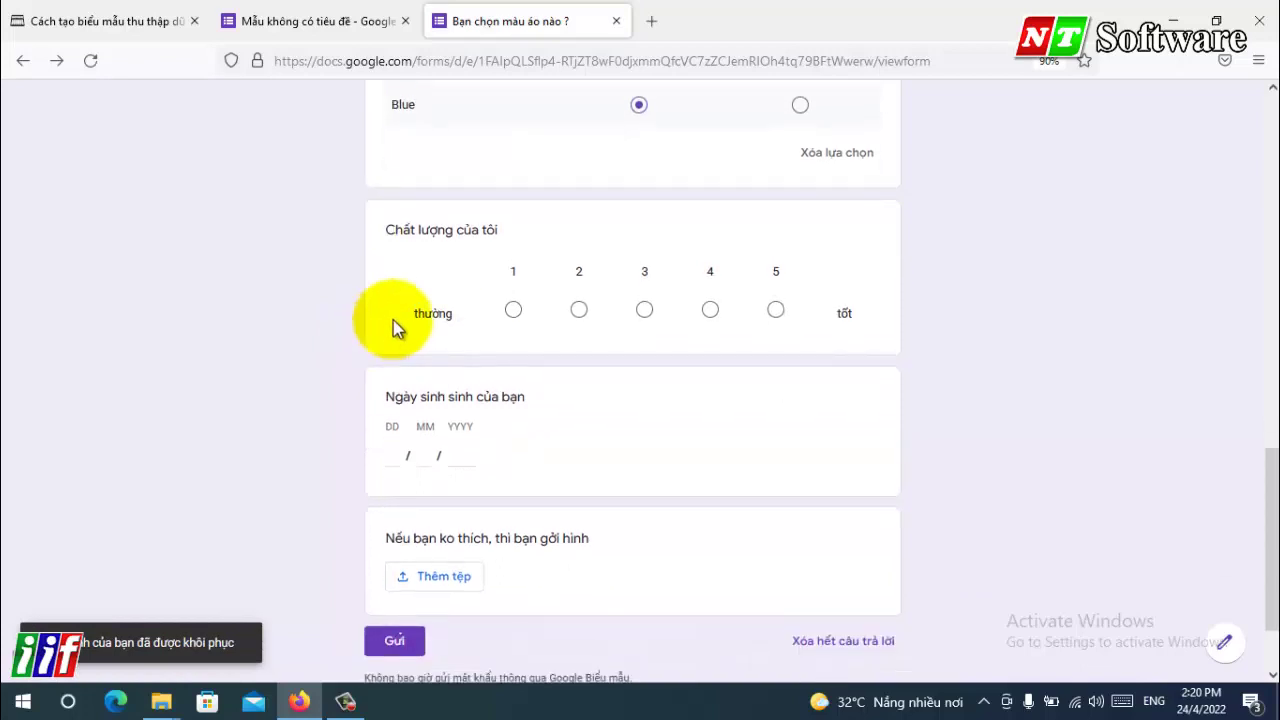
left_click_drag(396, 228, 514, 234)
left_click(855, 316)
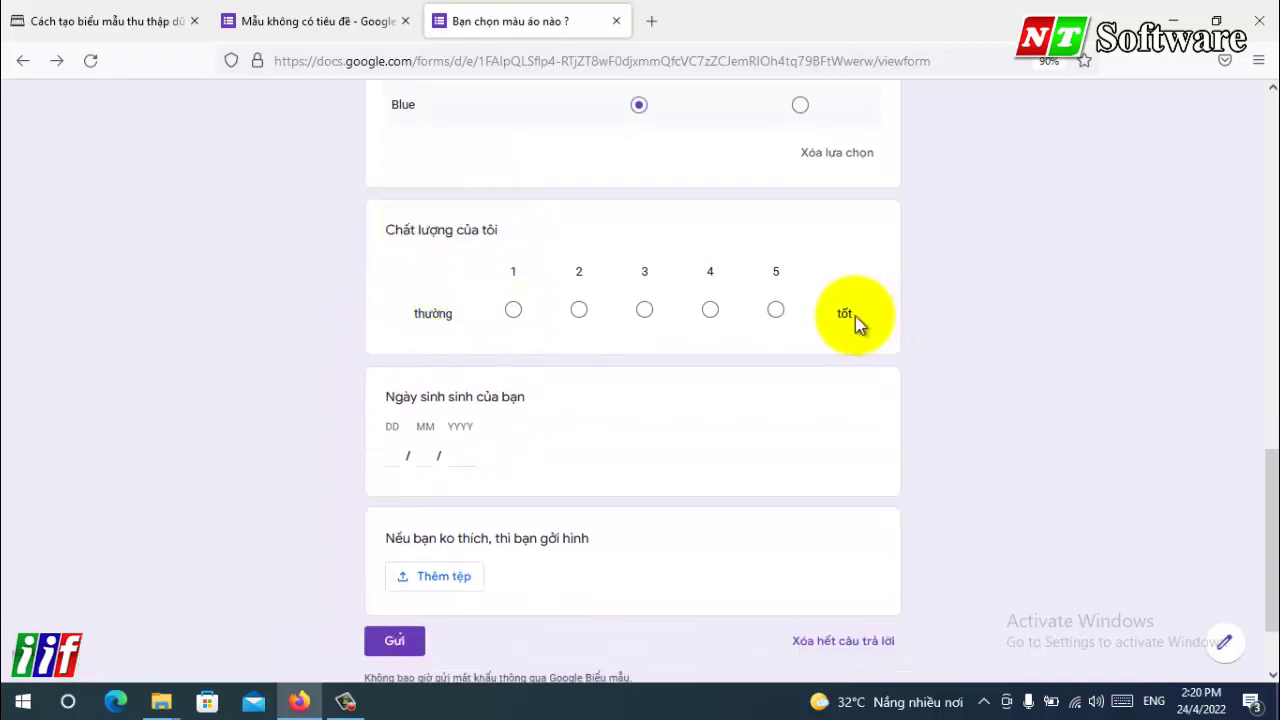
left_click(776, 312)
left_click(712, 311)
left_click(582, 311)
left_click(513, 311)
left_click(579, 311)
left_click(645, 311)
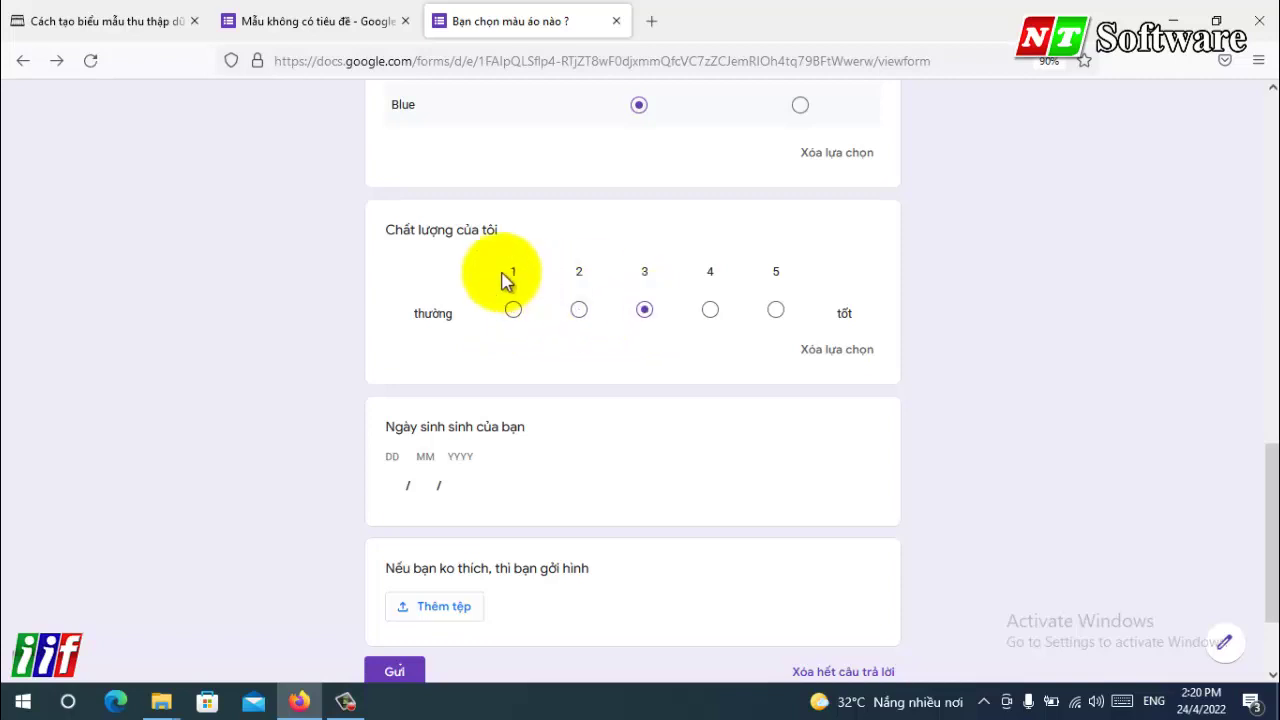
left_click(776, 310)
left_click(645, 311)
left_click(579, 311)
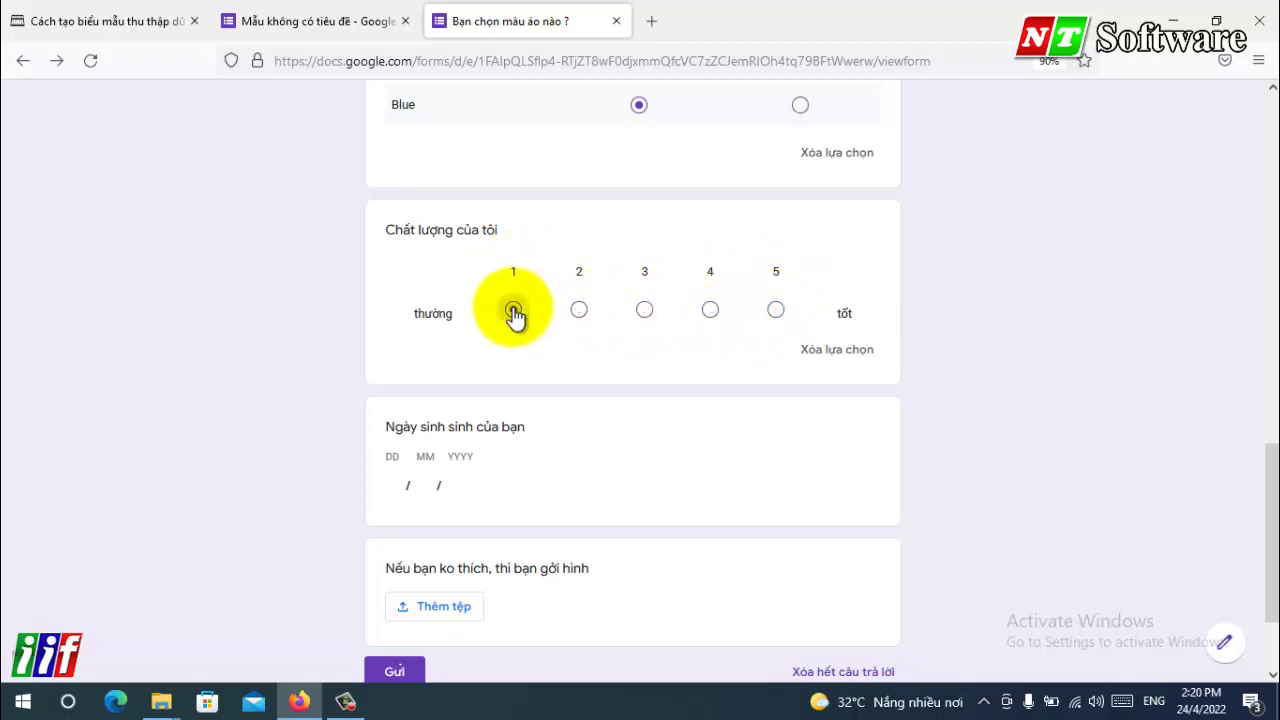
- In the form editor, add a question after the multiple-choice grid and set its type to Lưới hộp kiểm
left_click(345, 20)
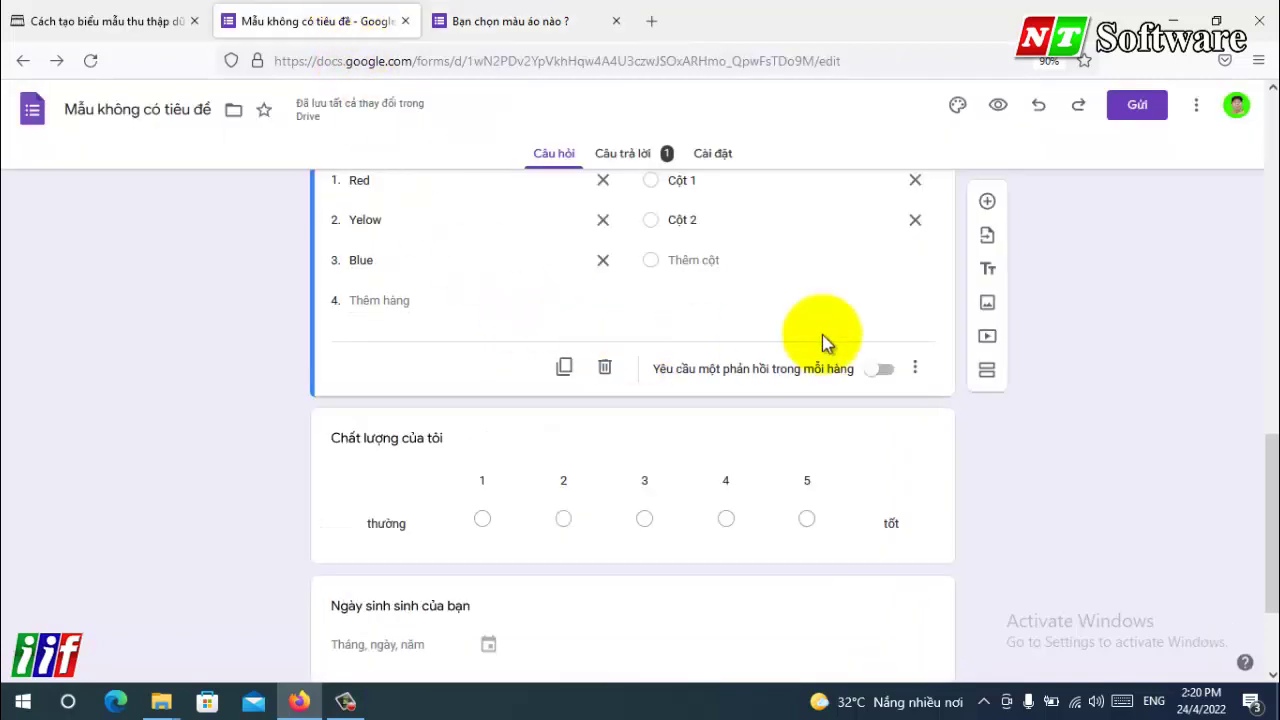
left_click(987, 203)
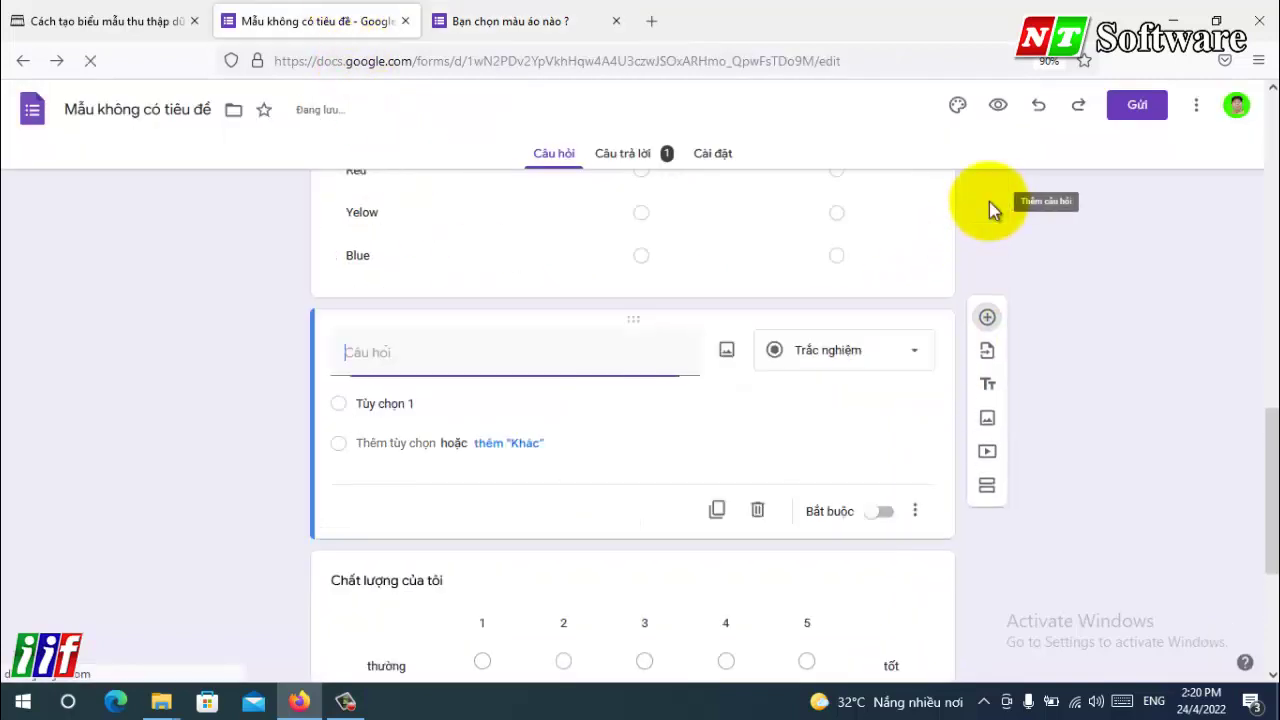
left_click(882, 358)
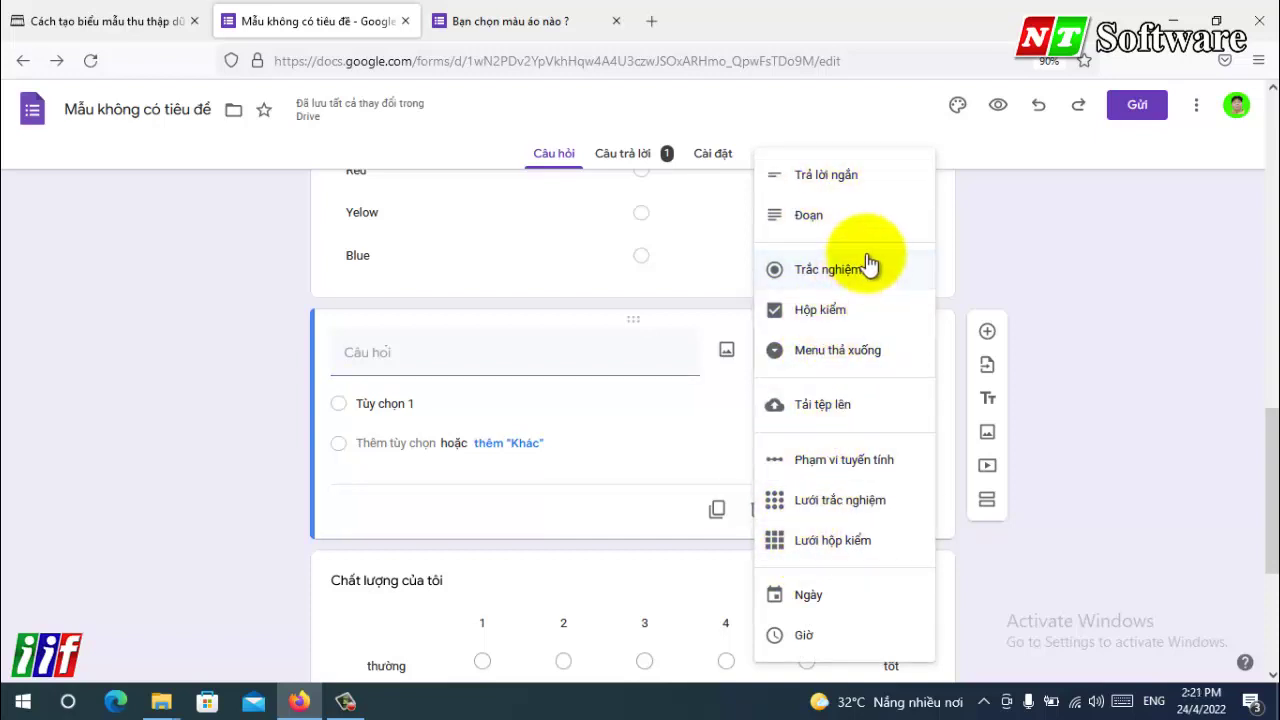
left_click(826, 545)
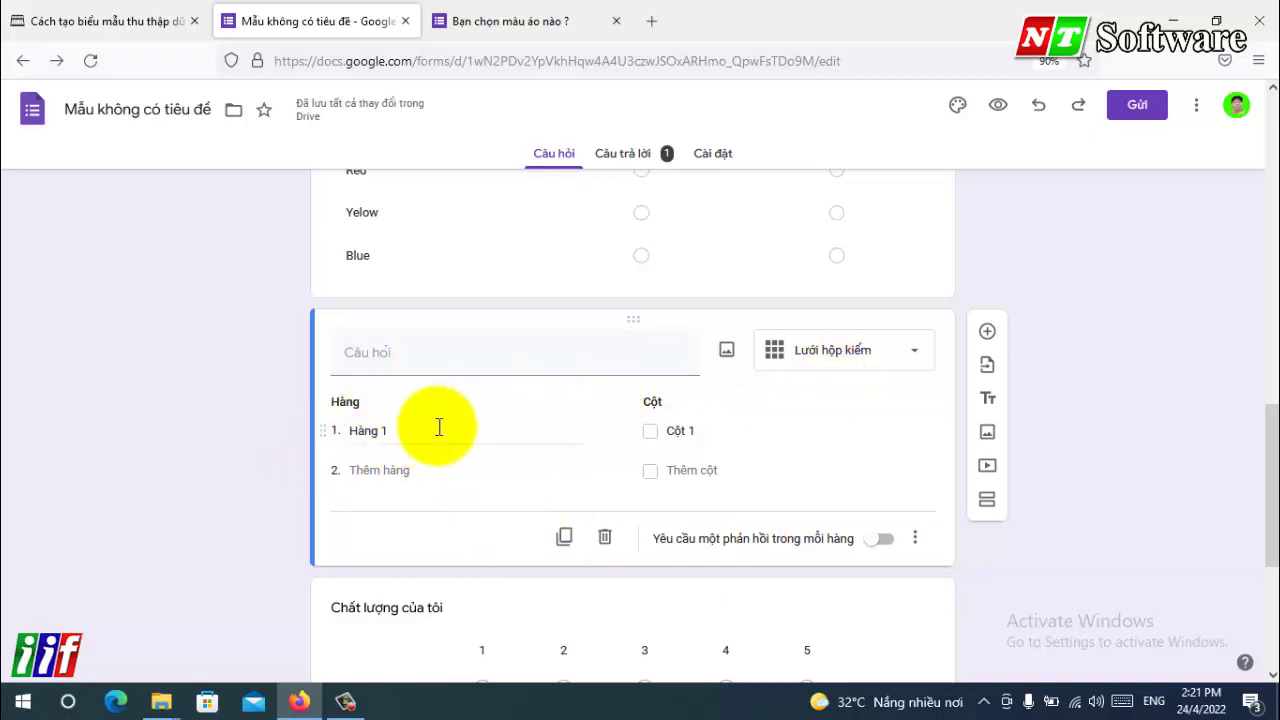
- Review the survey's questions from the first one down to "Giới tính", checking the options of "Màu áo gì?"
scroll(1134, 391, "up", 2)
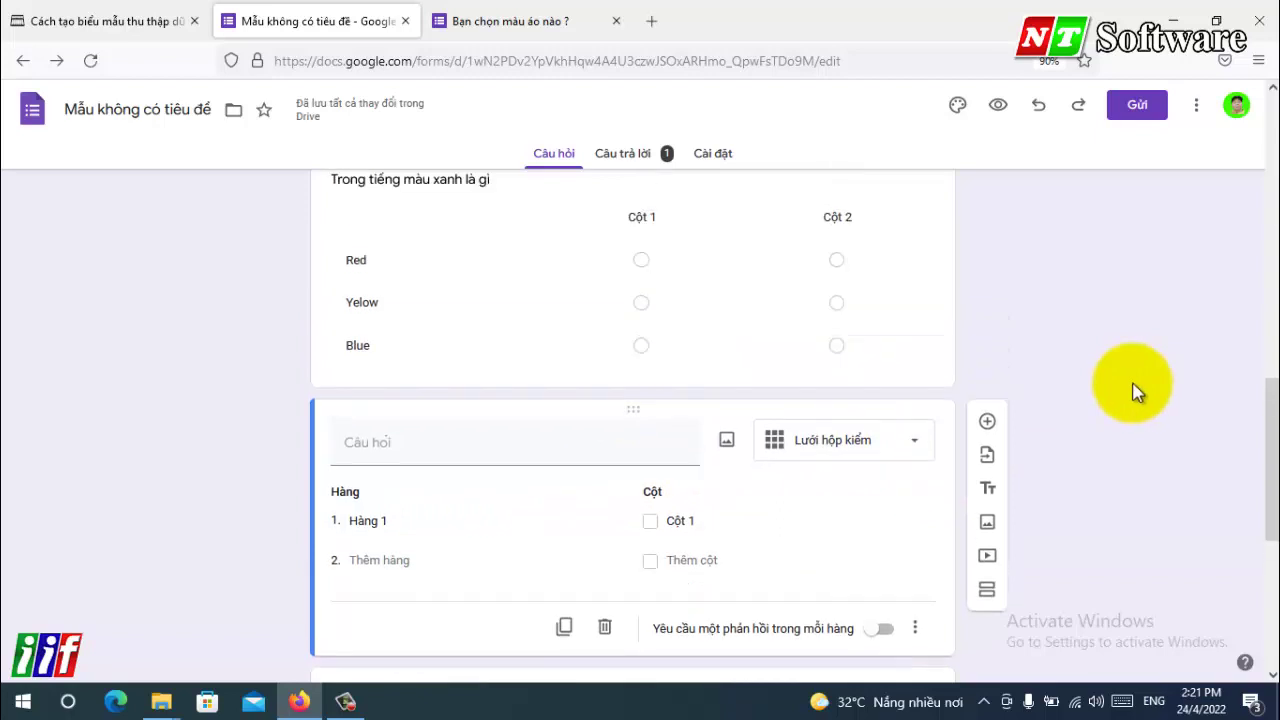
scroll(1257, 194, "up", 10)
scroll(1257, 194, "down", 1)
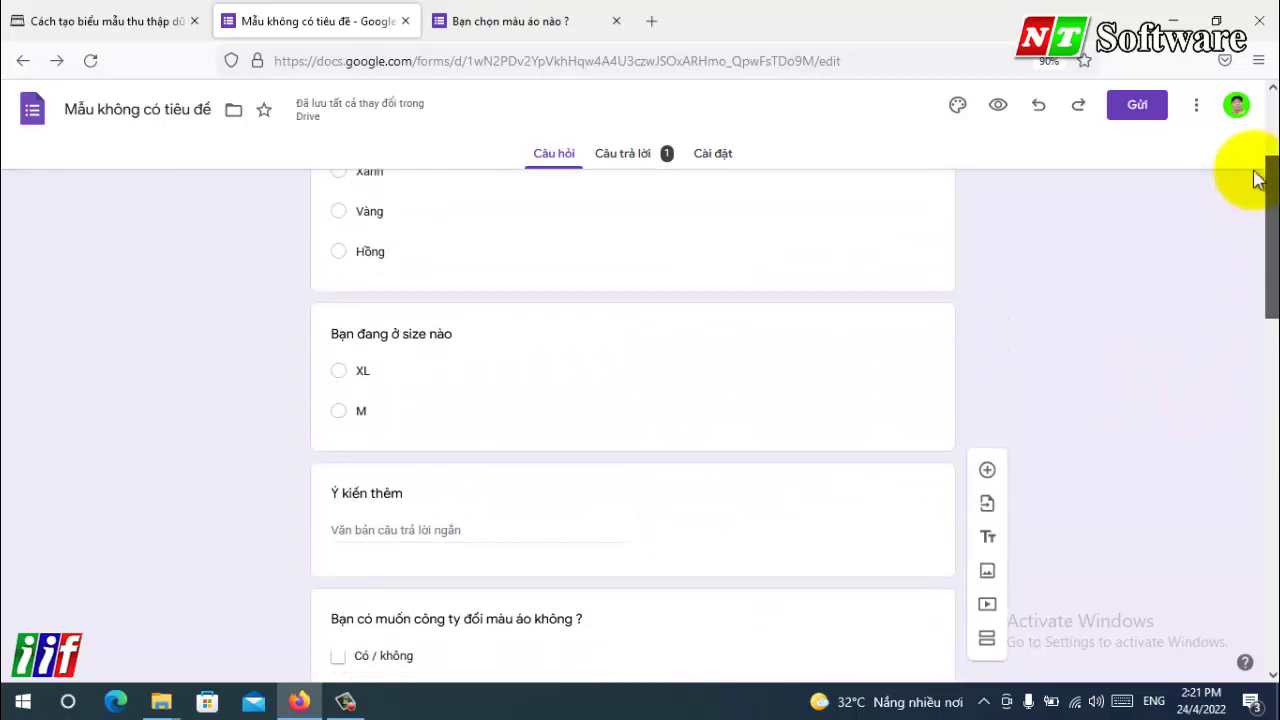
scroll(1257, 194, "up", 1)
scroll(535, 290, "up", 2)
scroll(535, 290, "down", 2)
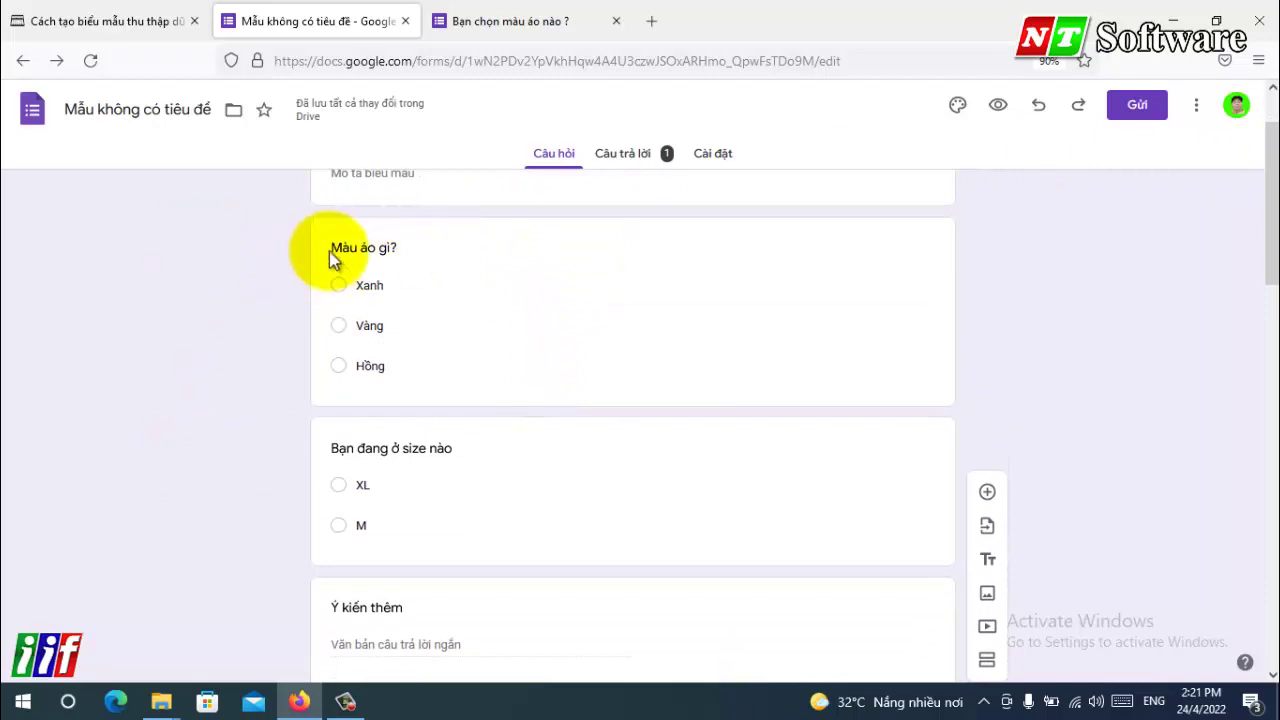
left_click(474, 251)
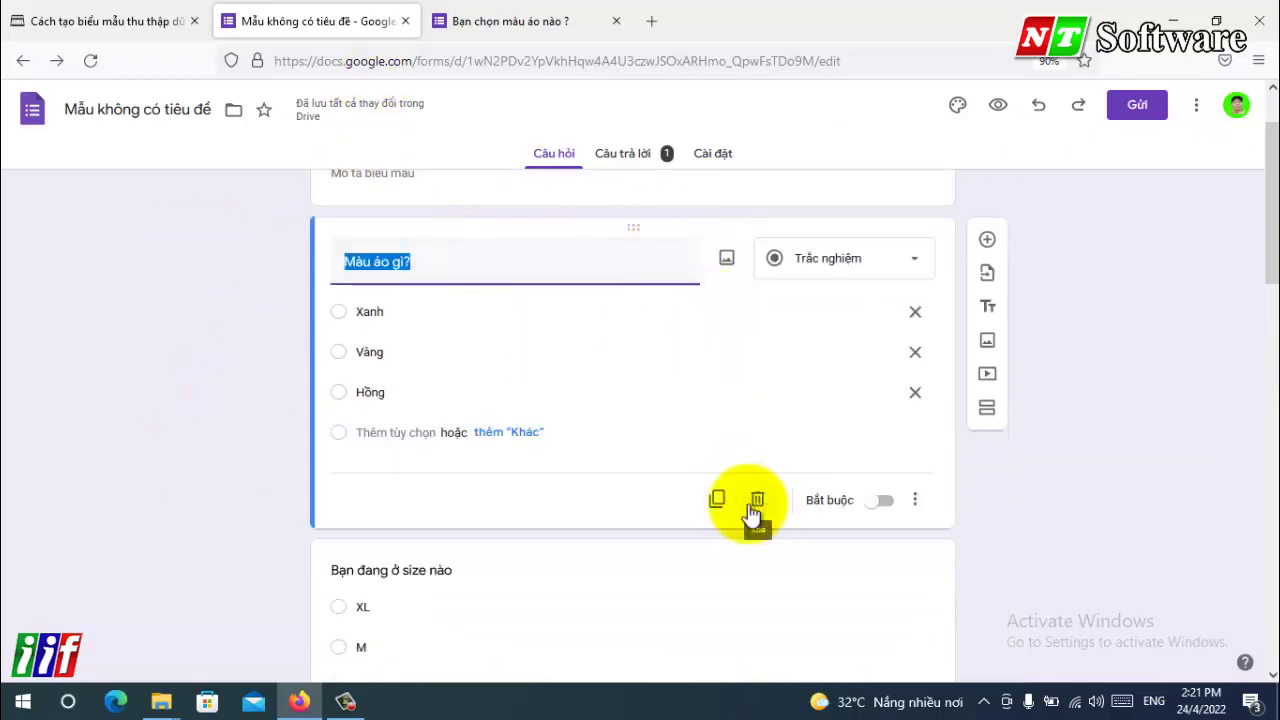
scroll(755, 515, "down", 3)
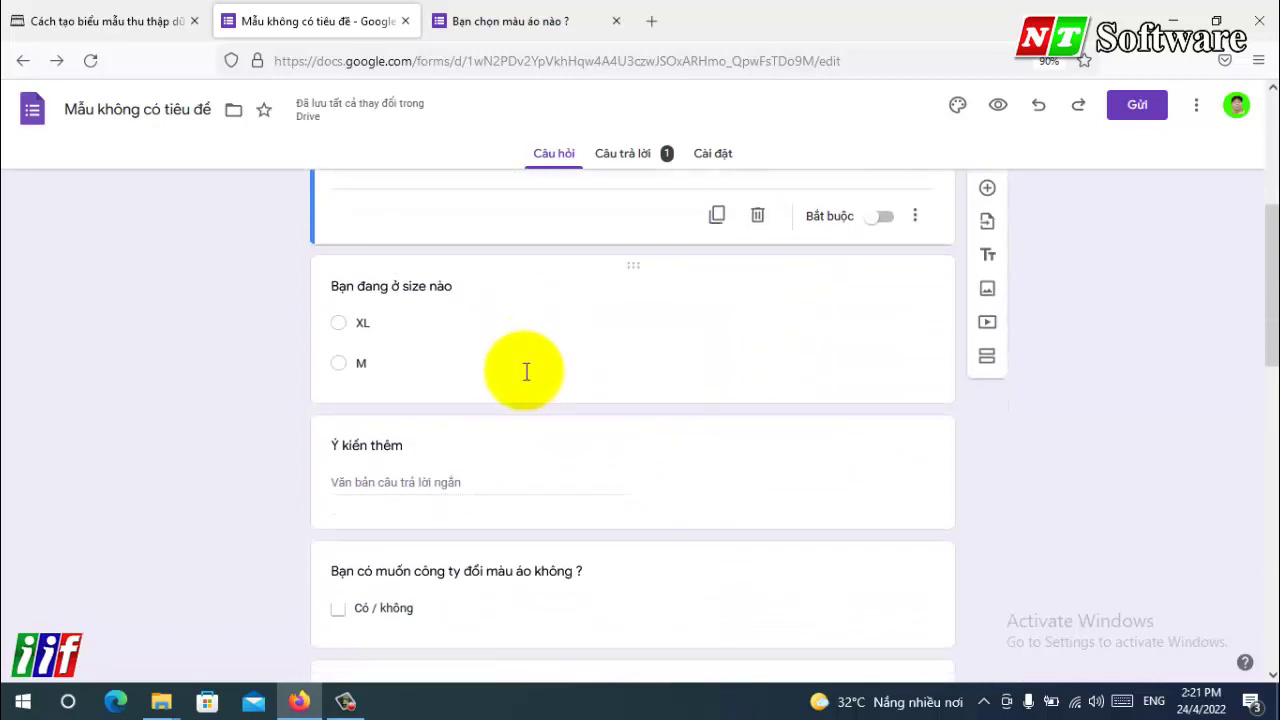
scroll(480, 534, "down", 4)
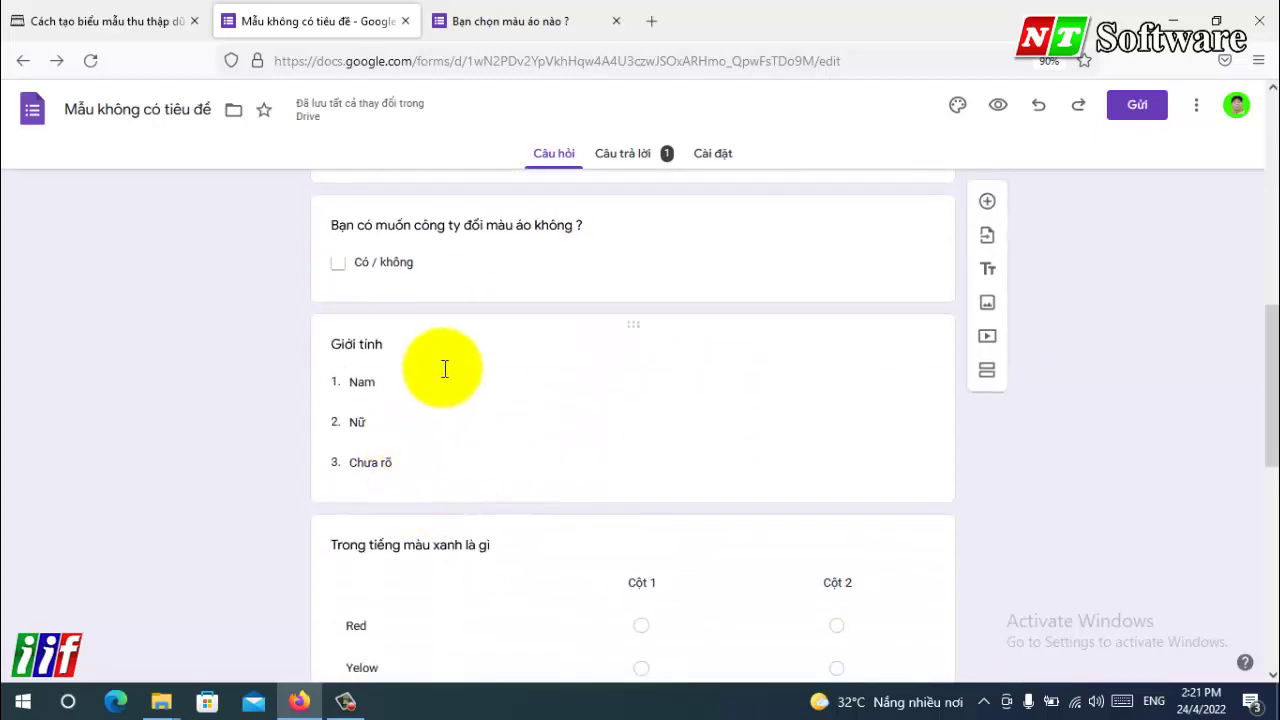
- Delete the "Giới tính" question, the "Trong tiếng màu xanh là gì" grid and the untitled checkbox grid
left_click(460, 357)
left_click(758, 488)
left_click(634, 363)
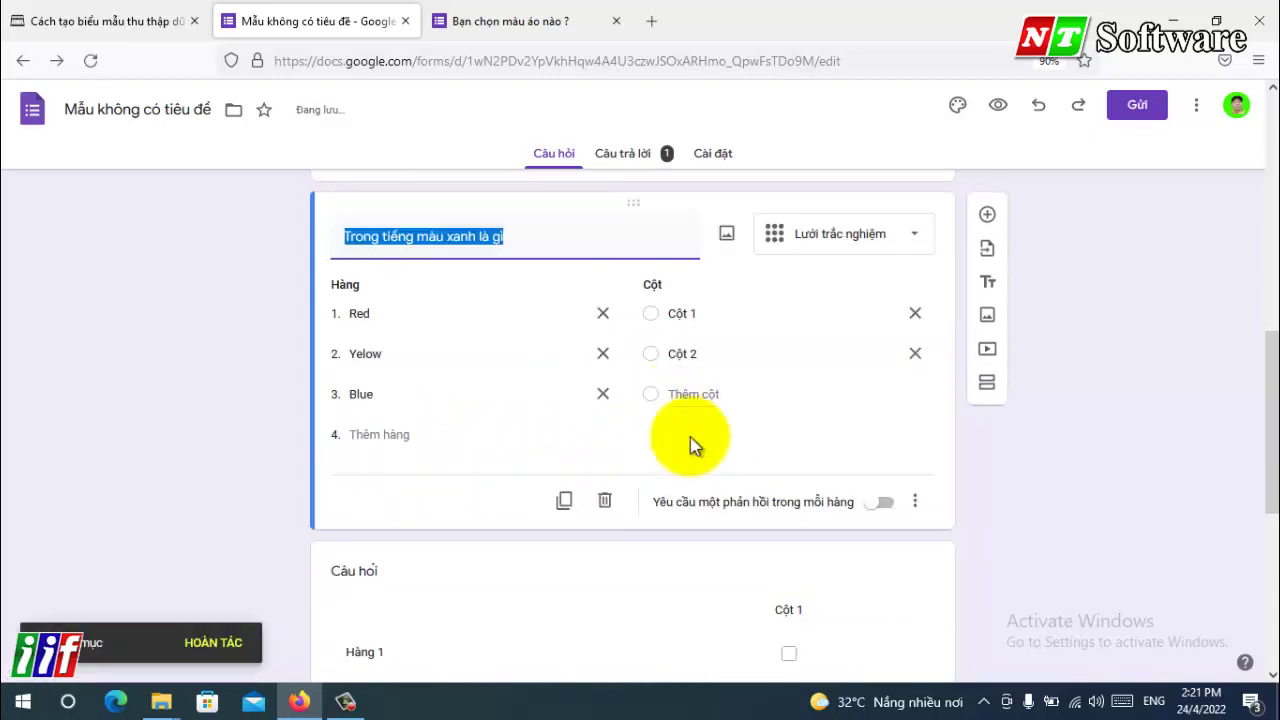
left_click(605, 502)
left_click(612, 339)
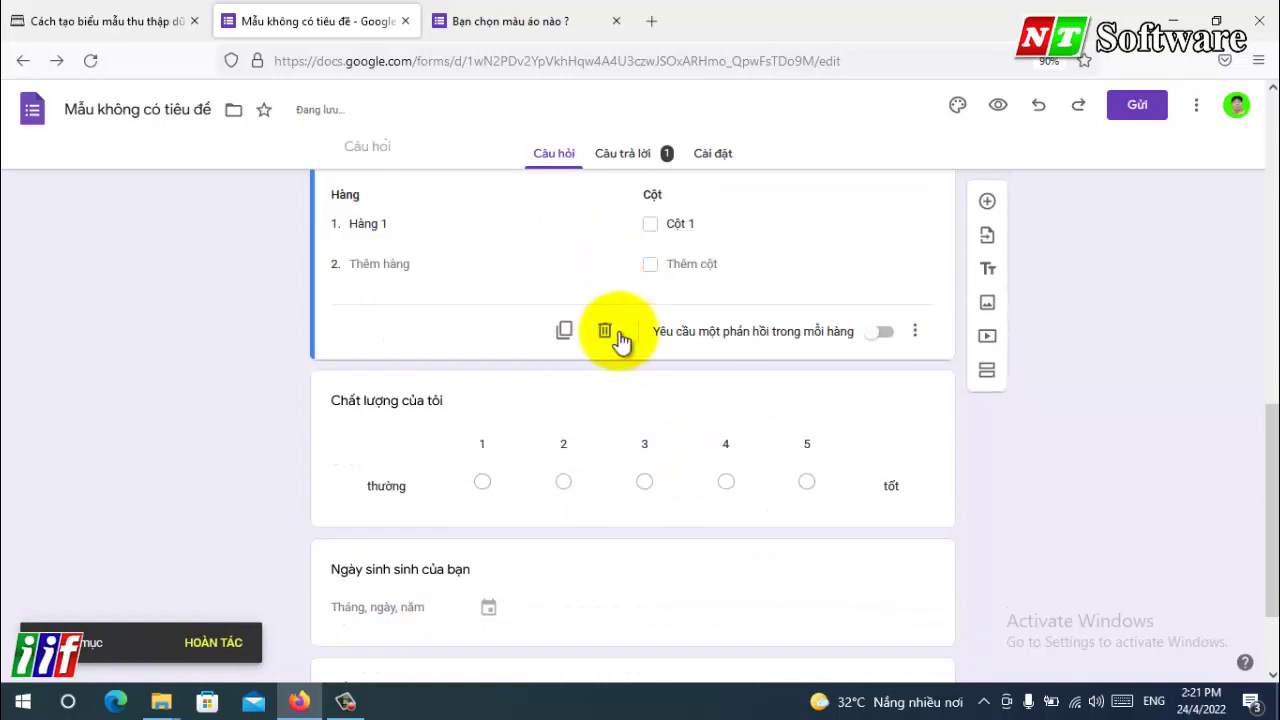
left_click(621, 333)
left_click(540, 278)
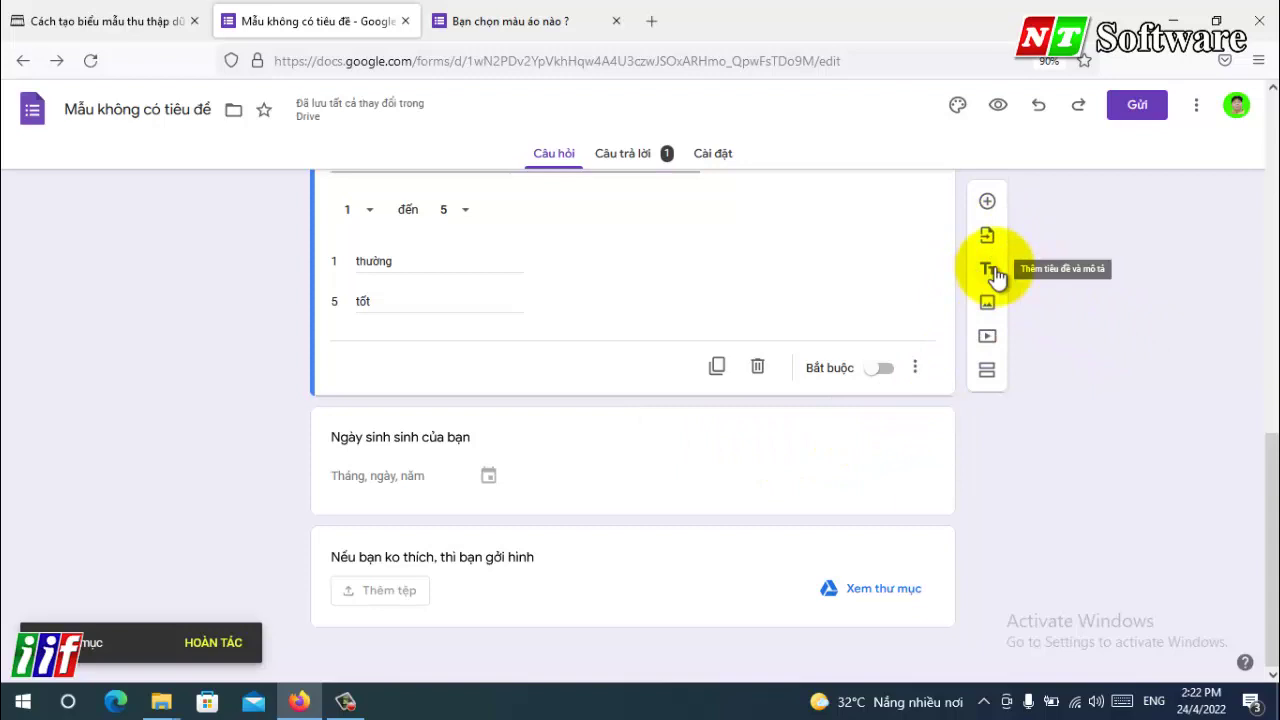
- Add a title and description block between the birth date question and the file upload question
left_click(395, 554)
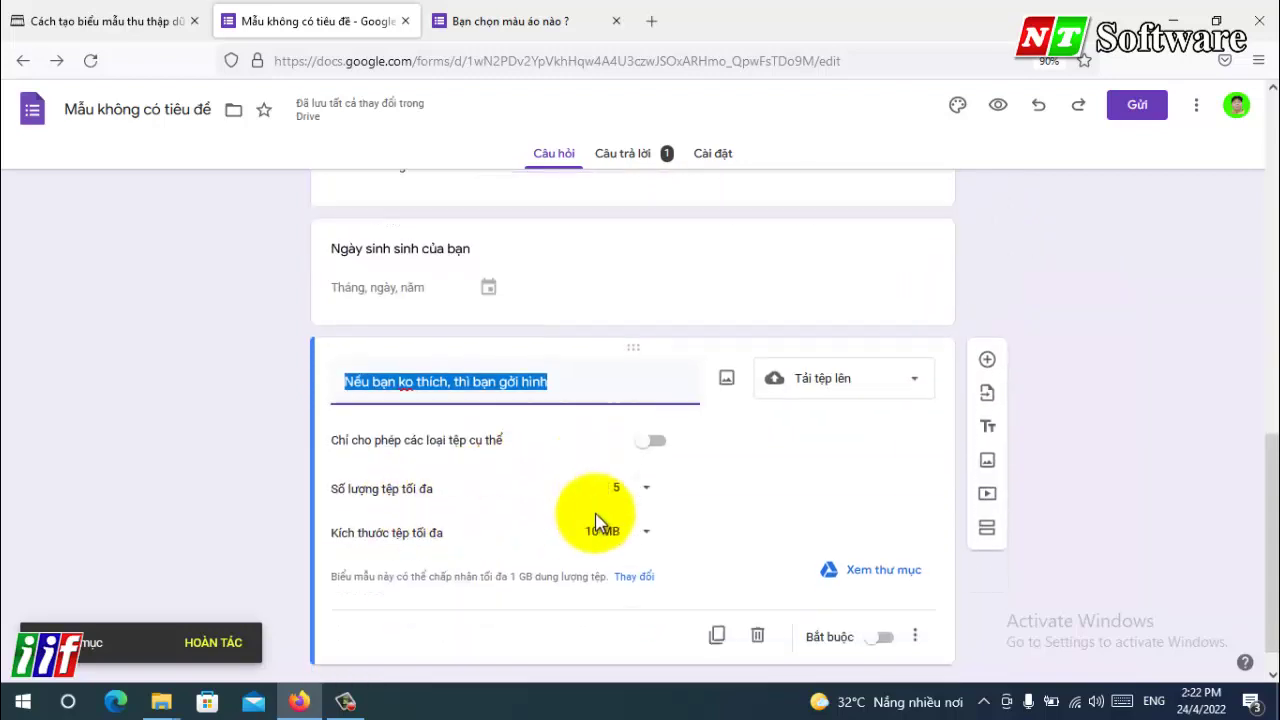
left_click(643, 449)
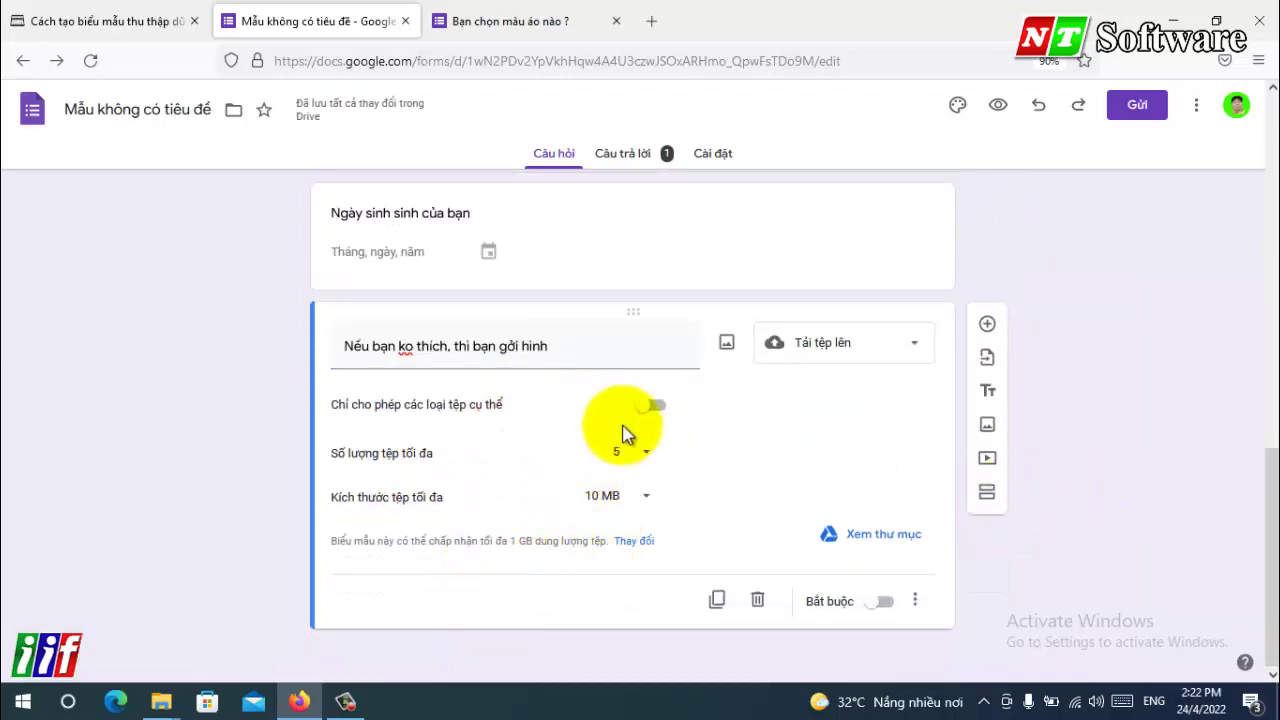
left_click(620, 235)
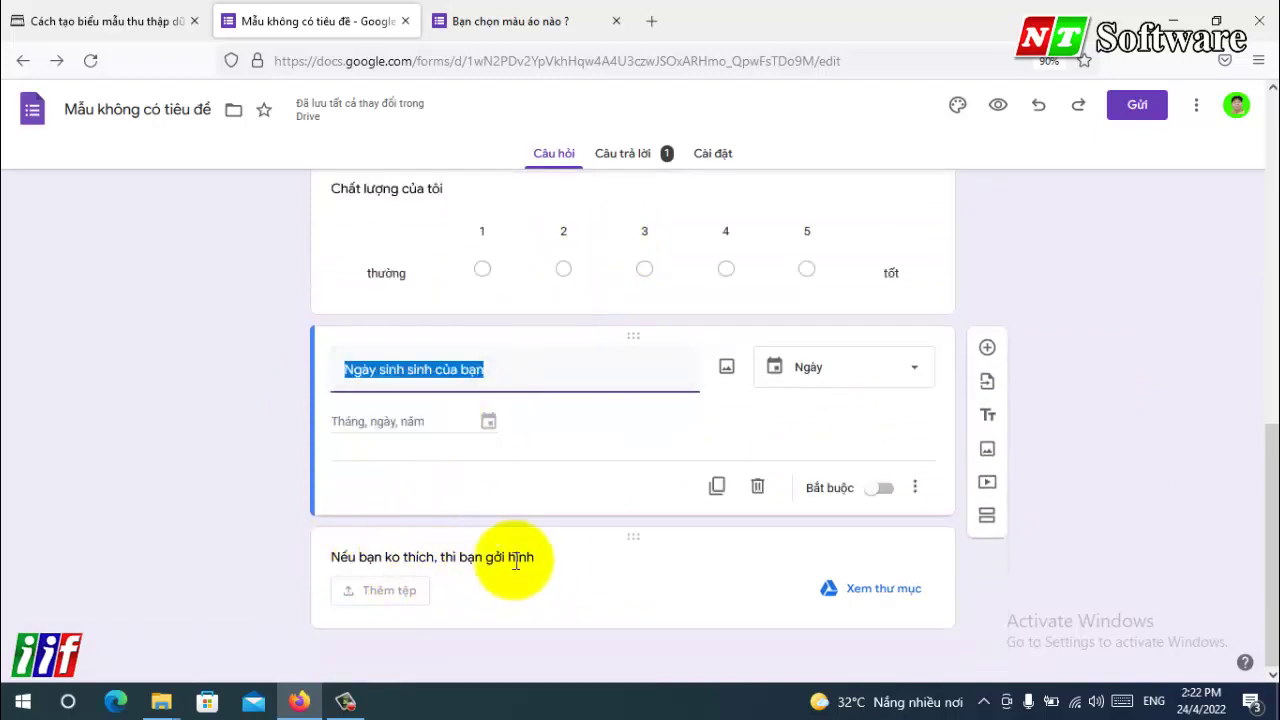
left_click(993, 416)
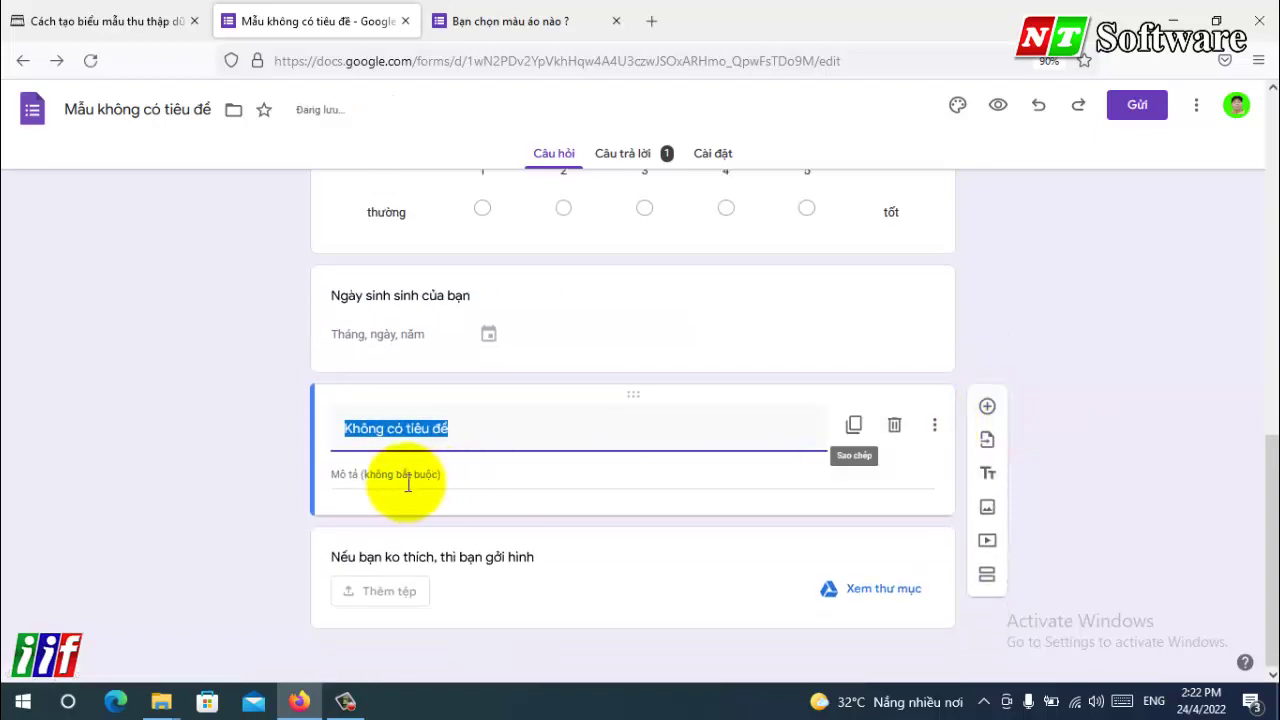
left_click_drag(620, 383, 629, 454)
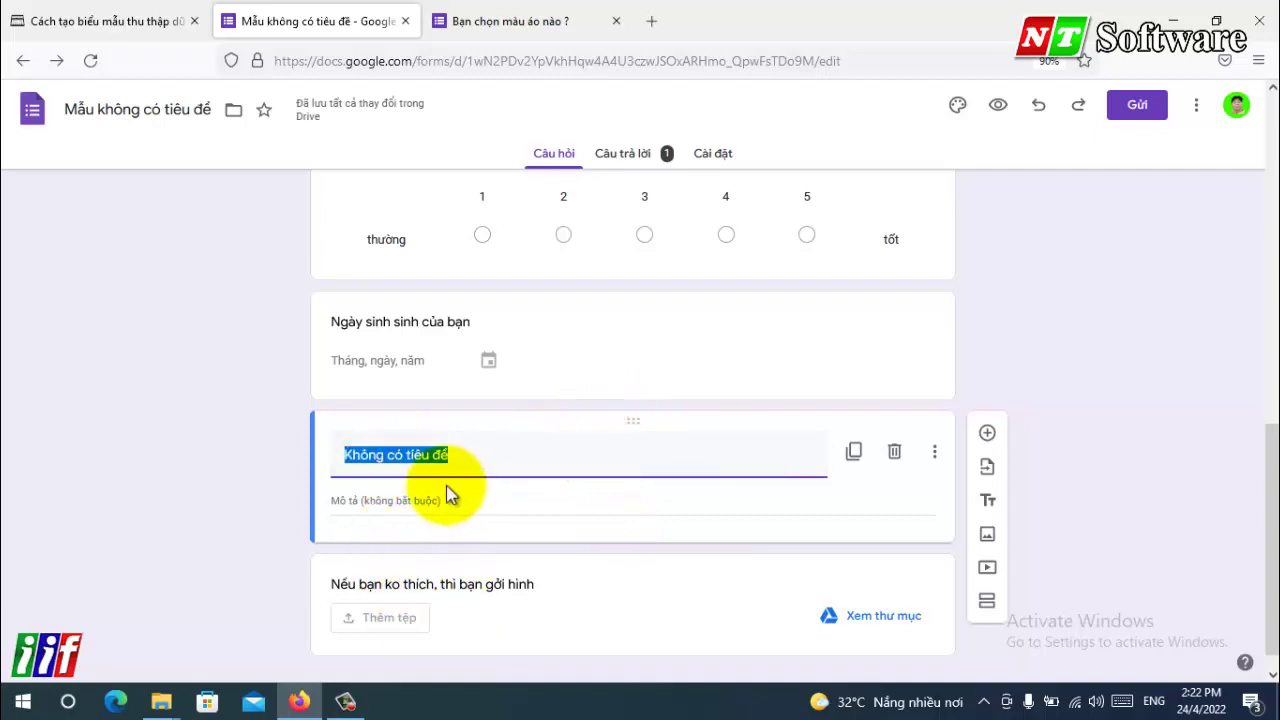
- Title the new block "Có thể câu hỏi của tôi chưa rõ" and describe it as "Bạn có hình ảnh nào thích hơn"
left_click(446, 485)
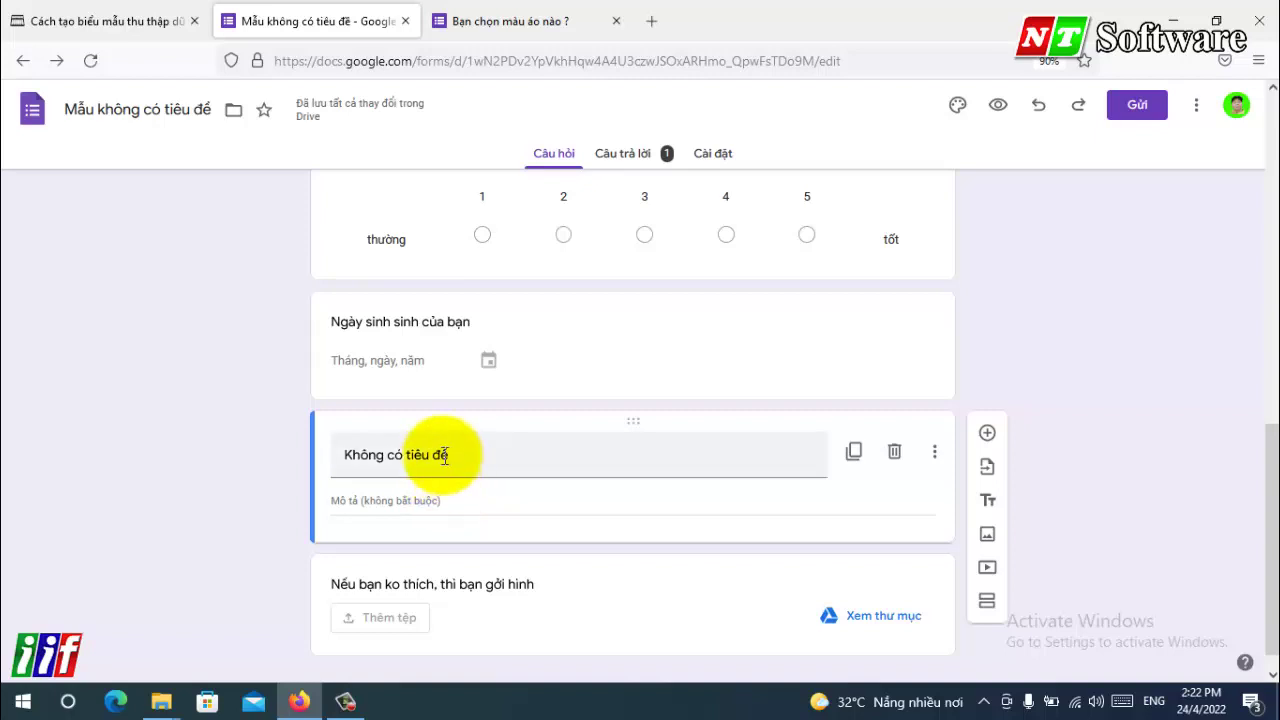
left_click(446, 456)
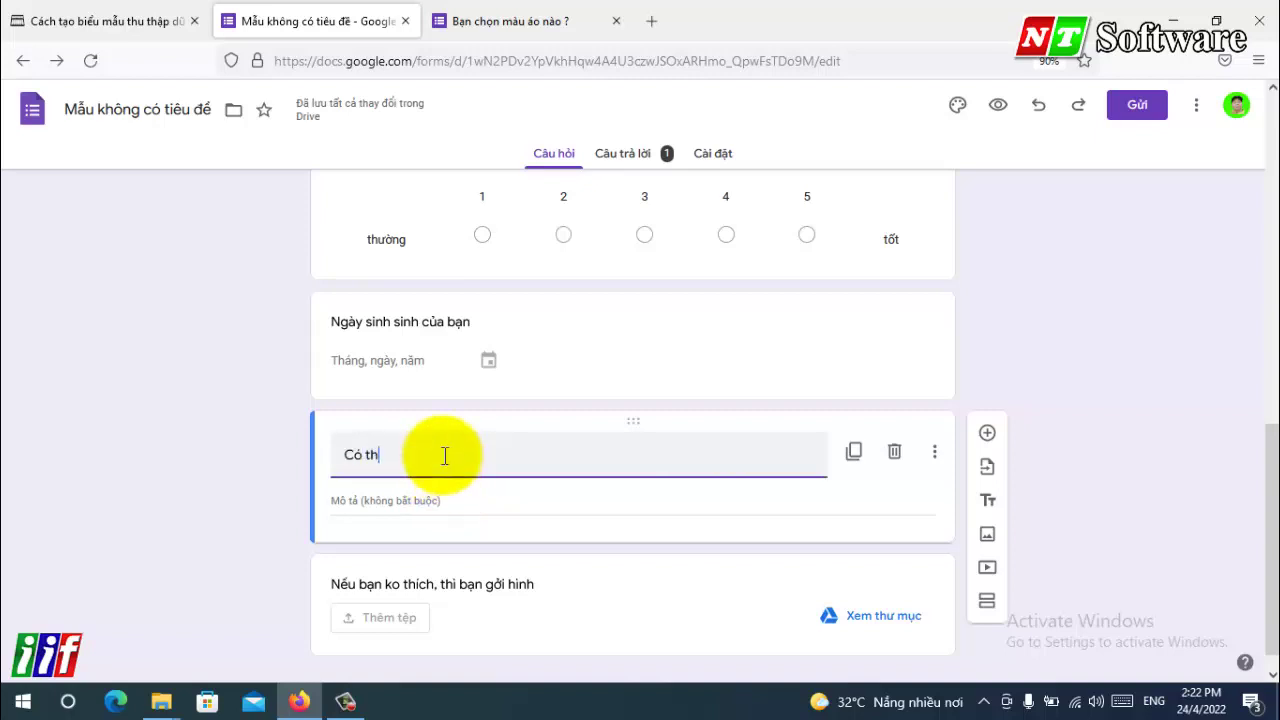
type("Có thể ca")
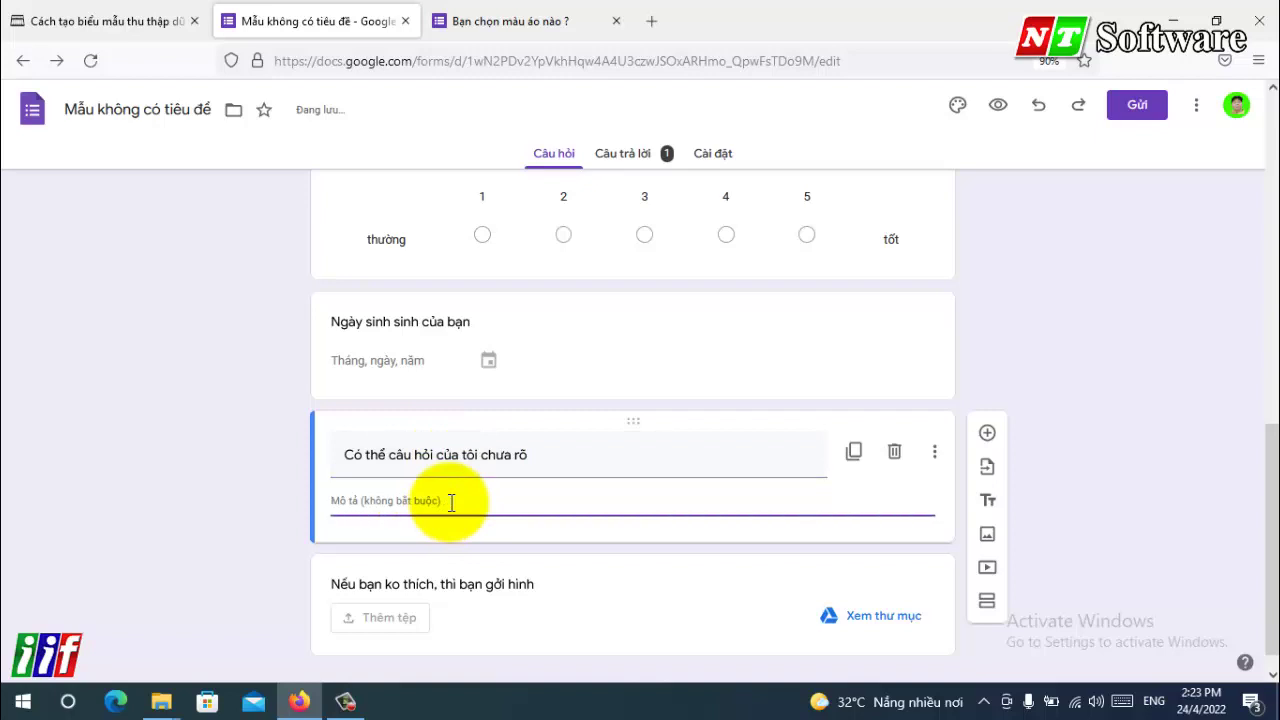
type("Ban")
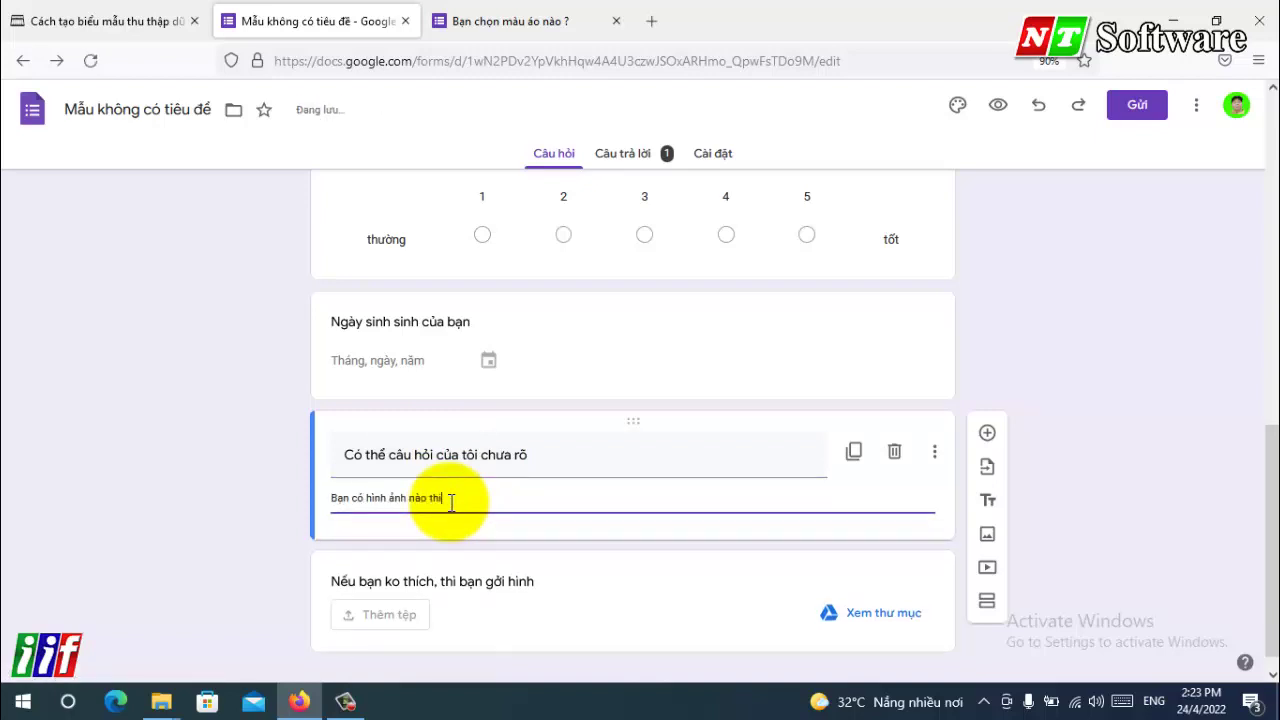
left_click(271, 509)
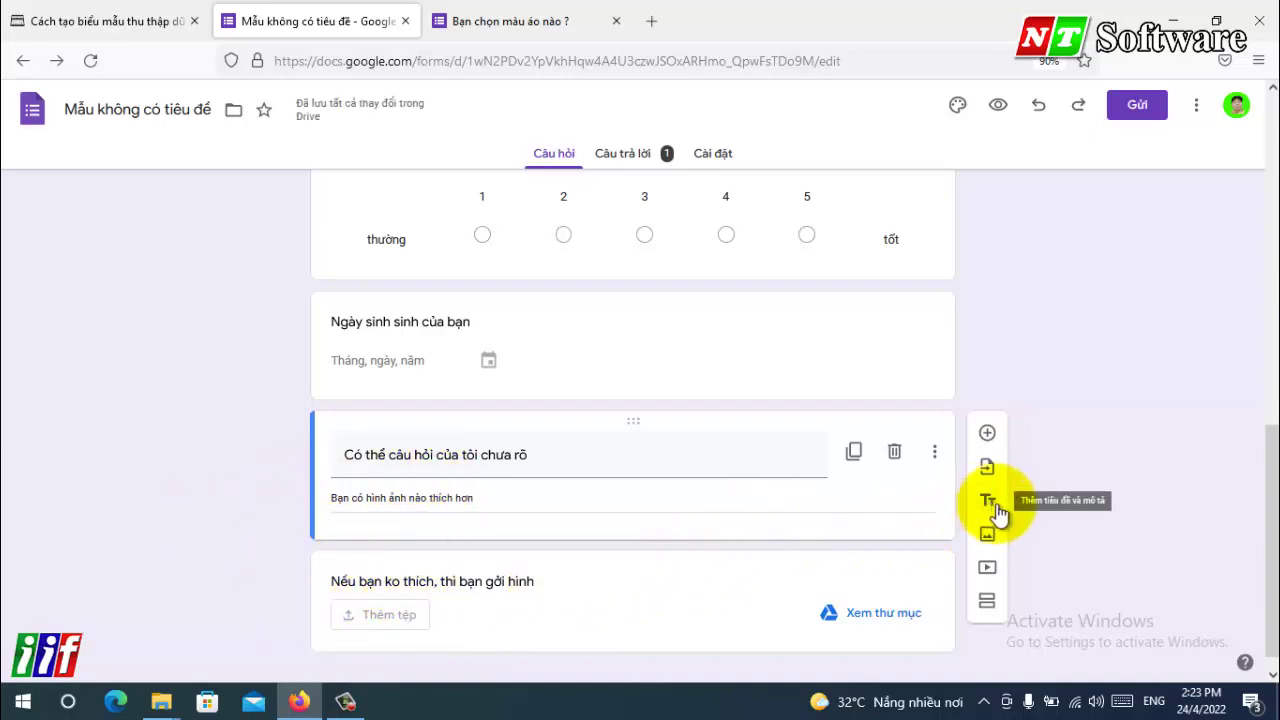
- Reload the response form and examine the title block and the file upload question below it
left_click(515, 21)
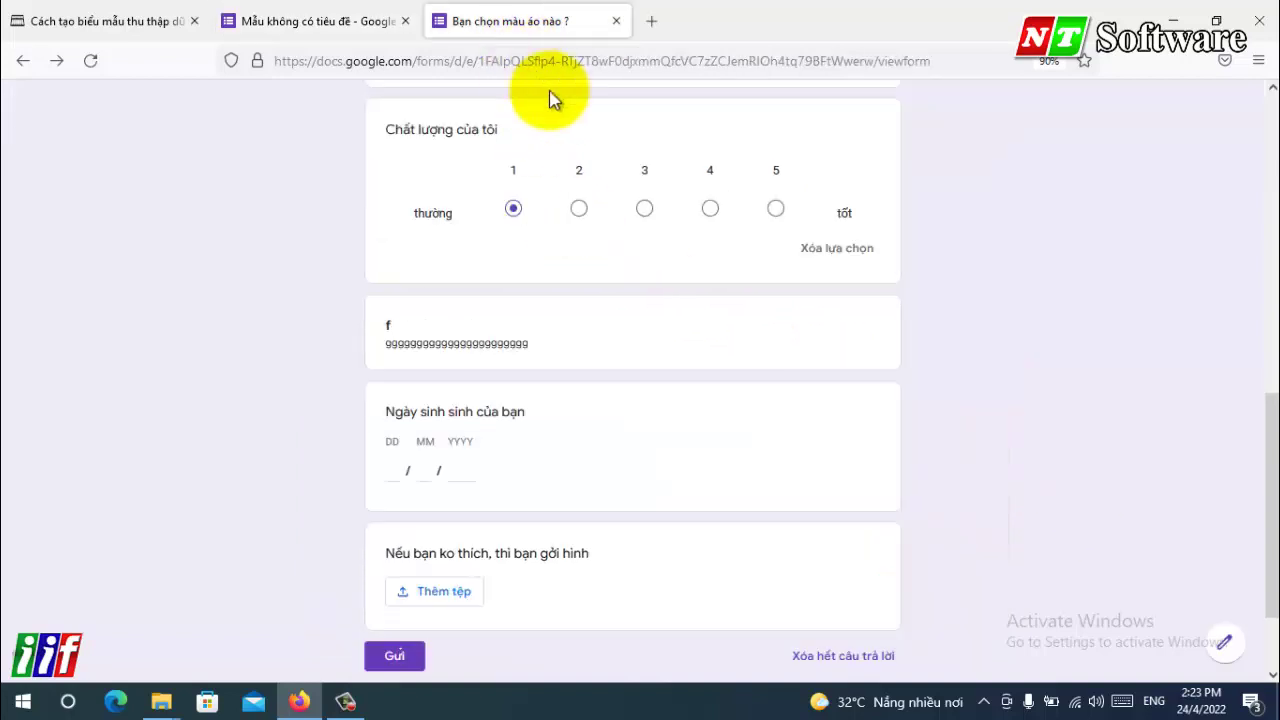
left_click(90, 61)
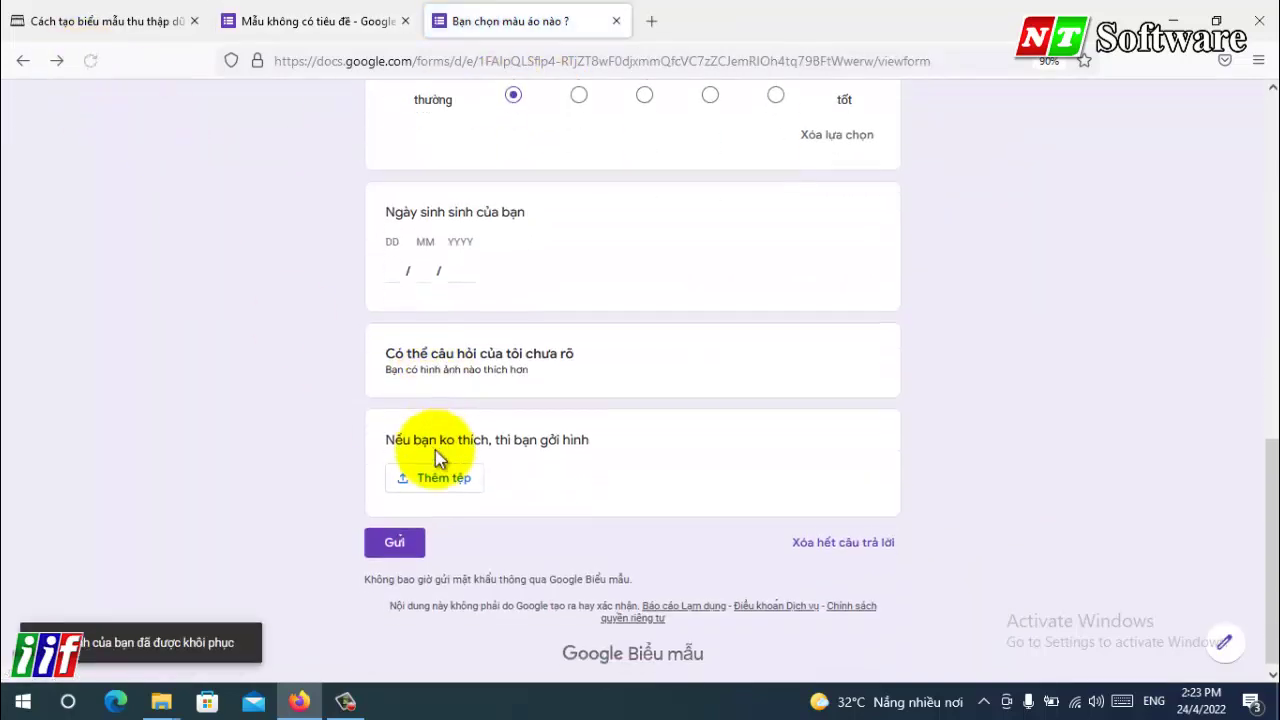
left_click_drag(420, 352, 456, 352)
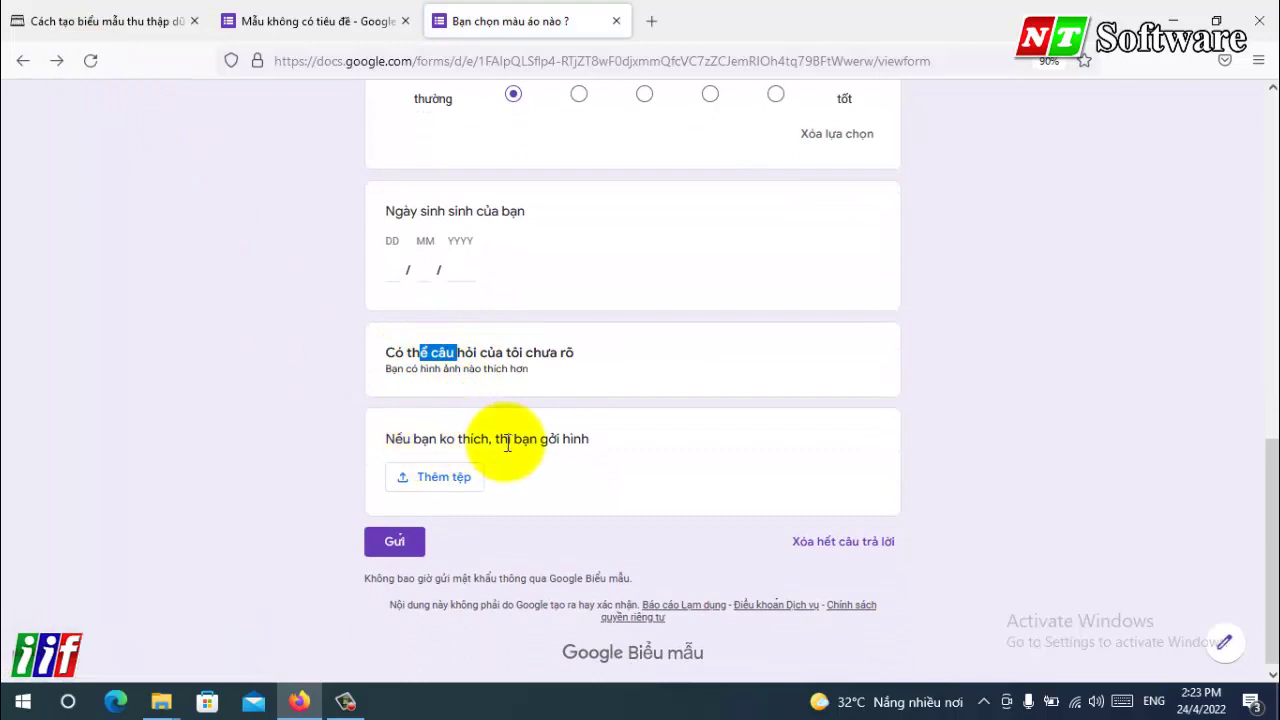
left_click_drag(395, 440, 494, 440)
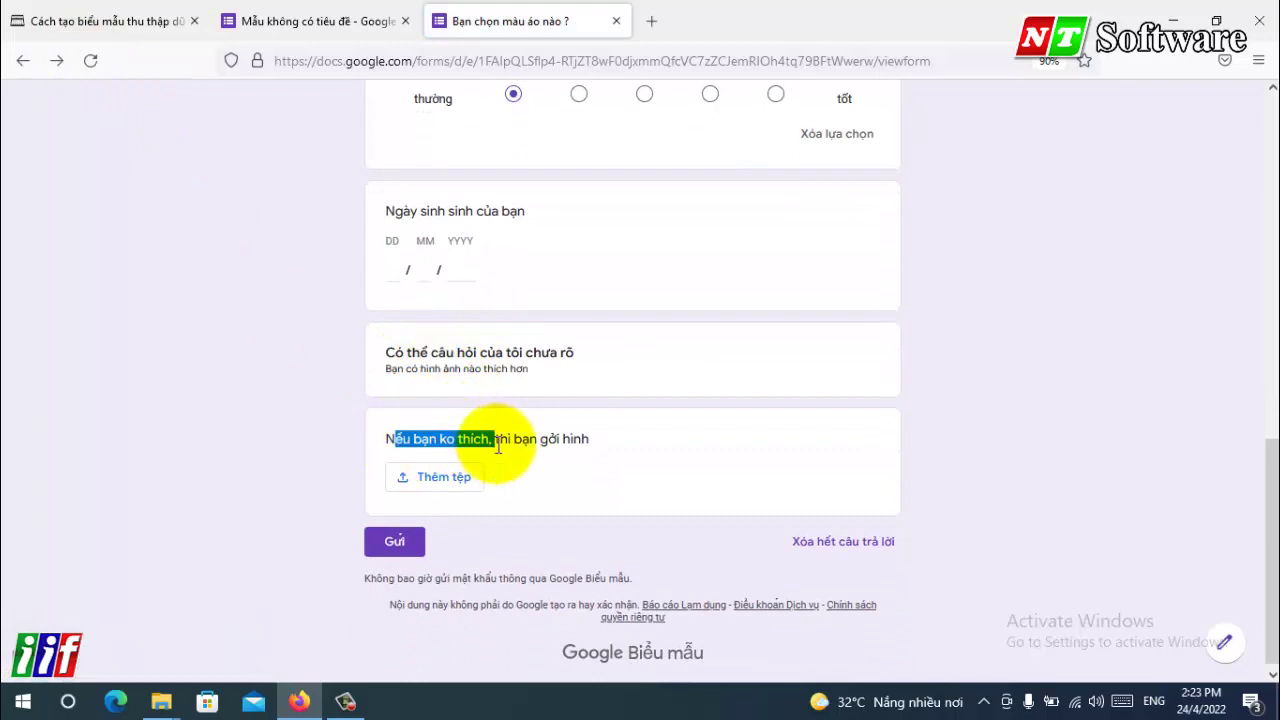
- In the form editor, extend the title block's description to "Bạn có hình ảnh nào thích hơn, click vào nút thêm tệp..."
left_click(322, 12)
triple_click(502, 497)
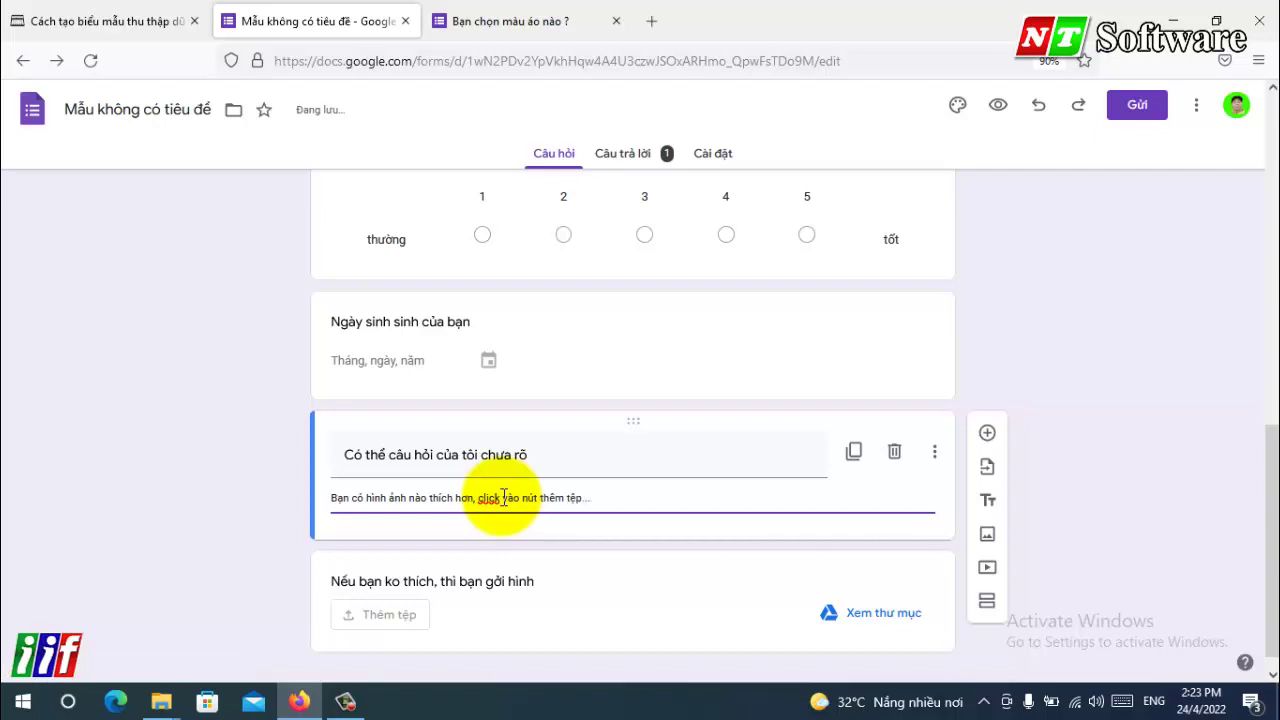
left_click(423, 532)
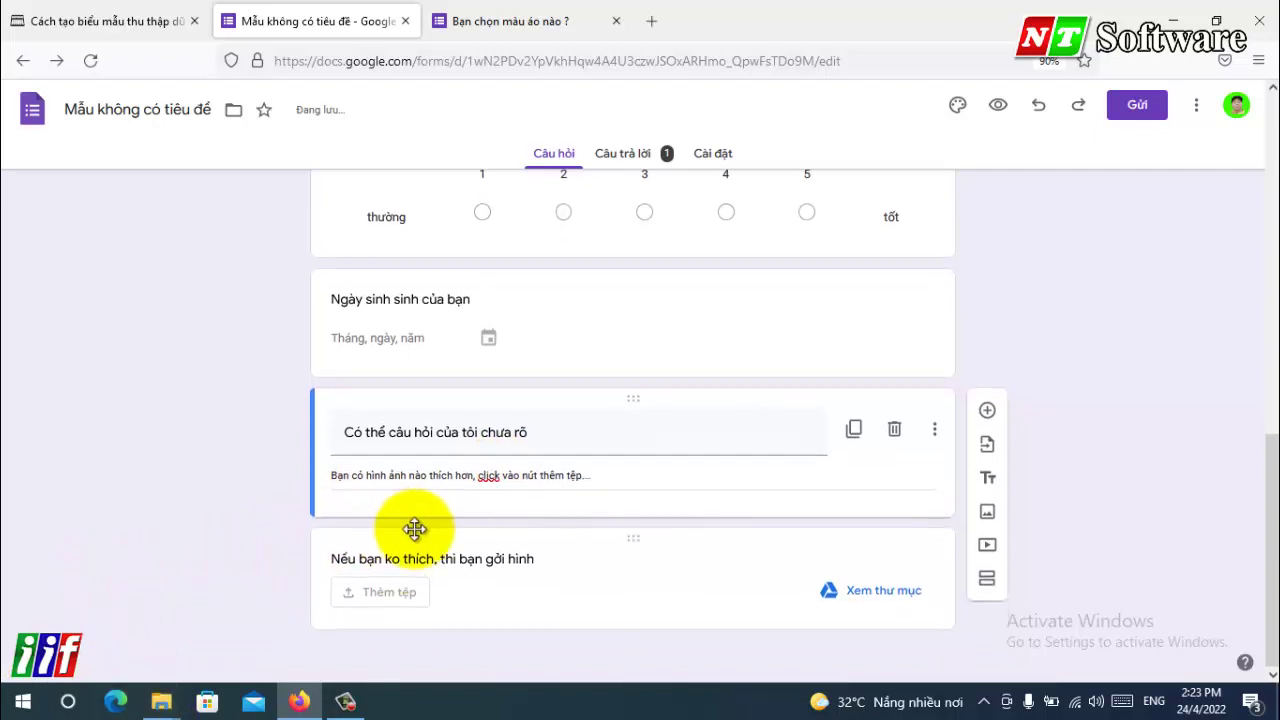
left_click(512, 12)
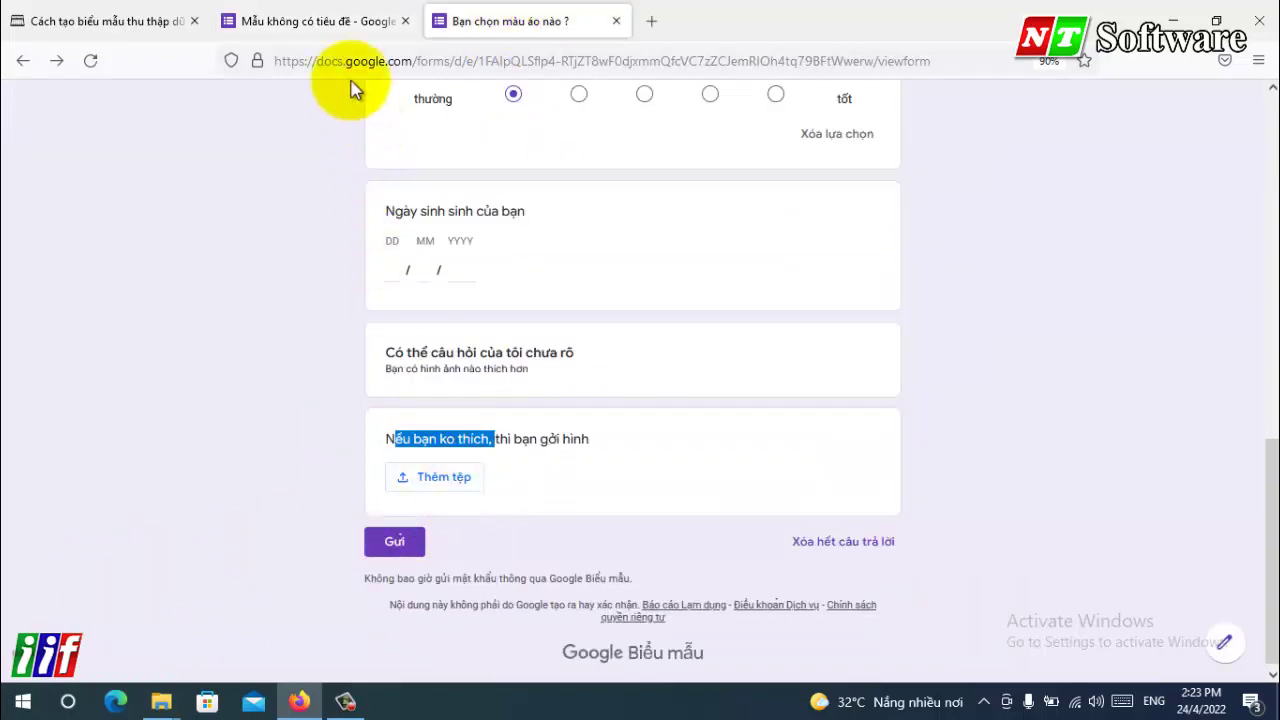
left_click(310, 20)
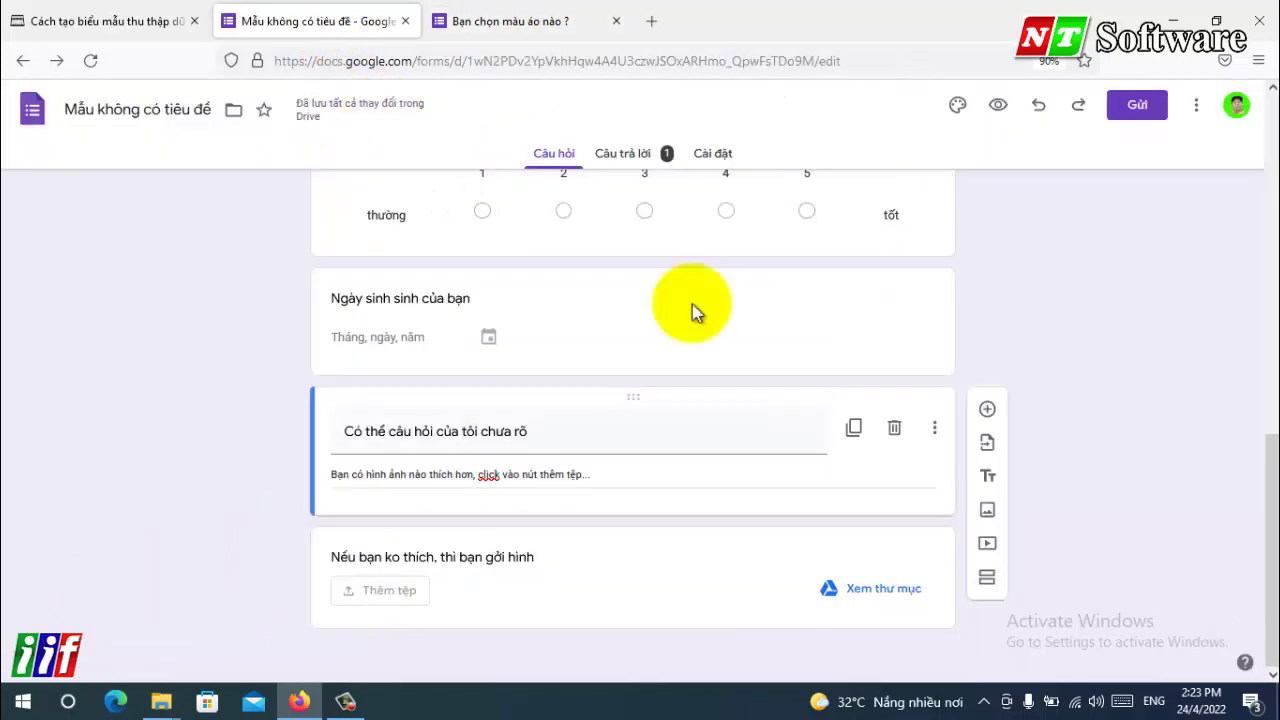
- Upload the "Cánh Hồng Phai" karaoke picture from the Desktop as an image block below the "Có thể câu hỏi của tôi chưa rõ" block
left_click(987, 512)
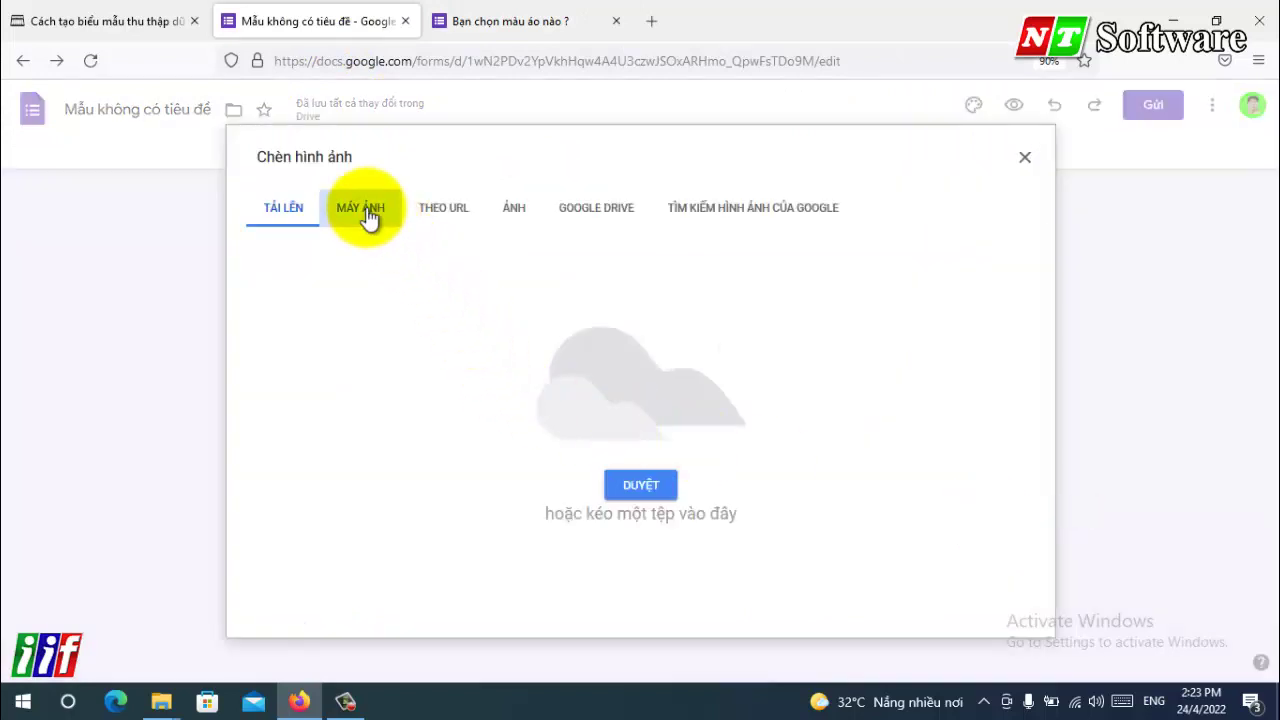
left_click(366, 212)
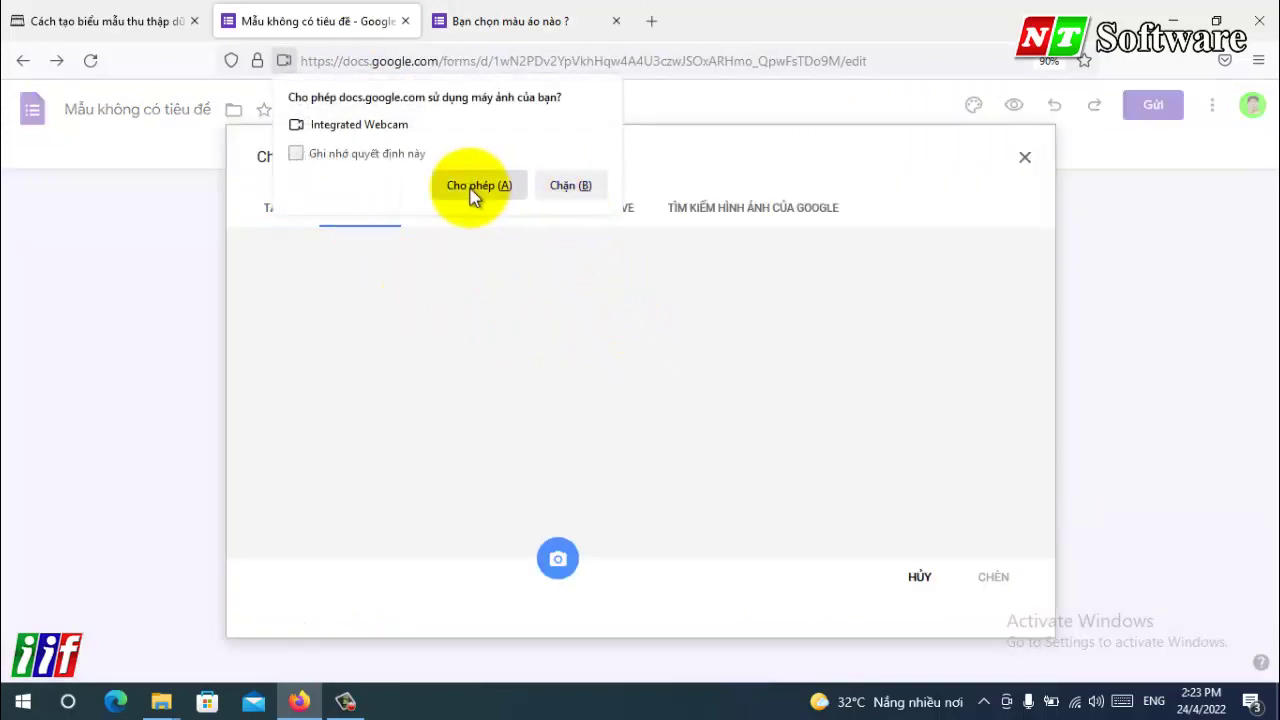
left_click(478, 186)
left_click(285, 210)
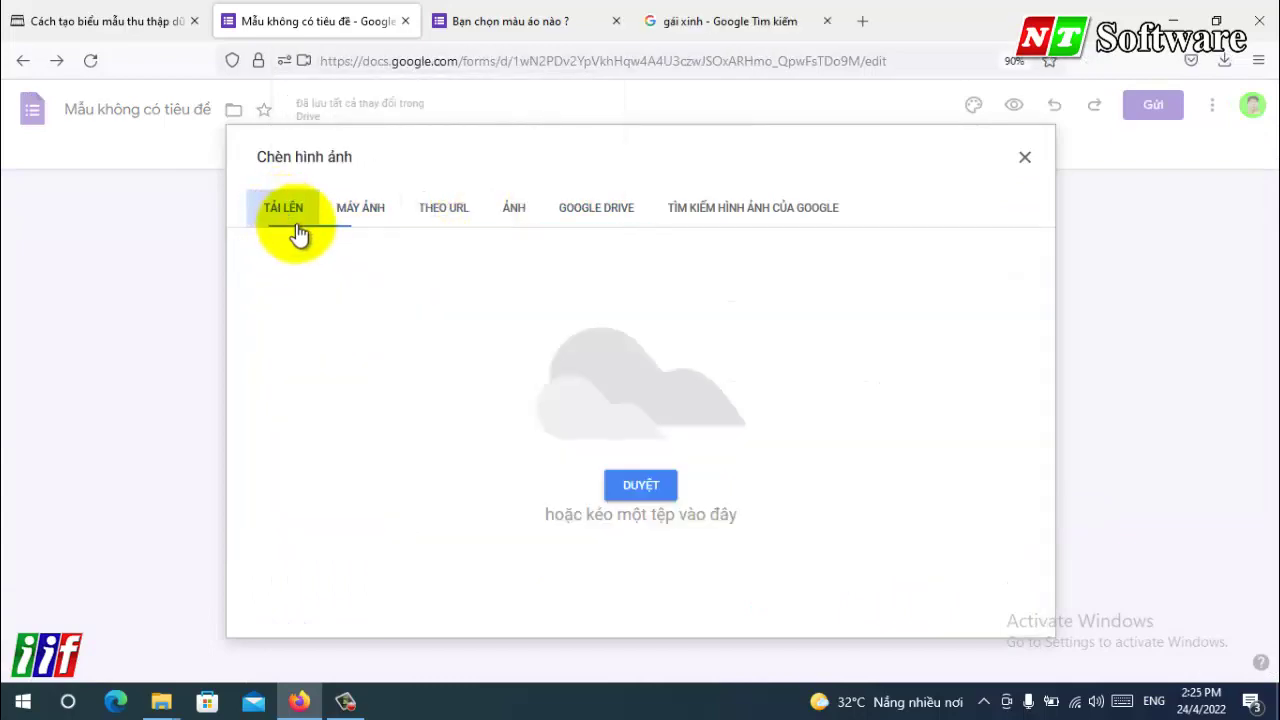
left_click(641, 486)
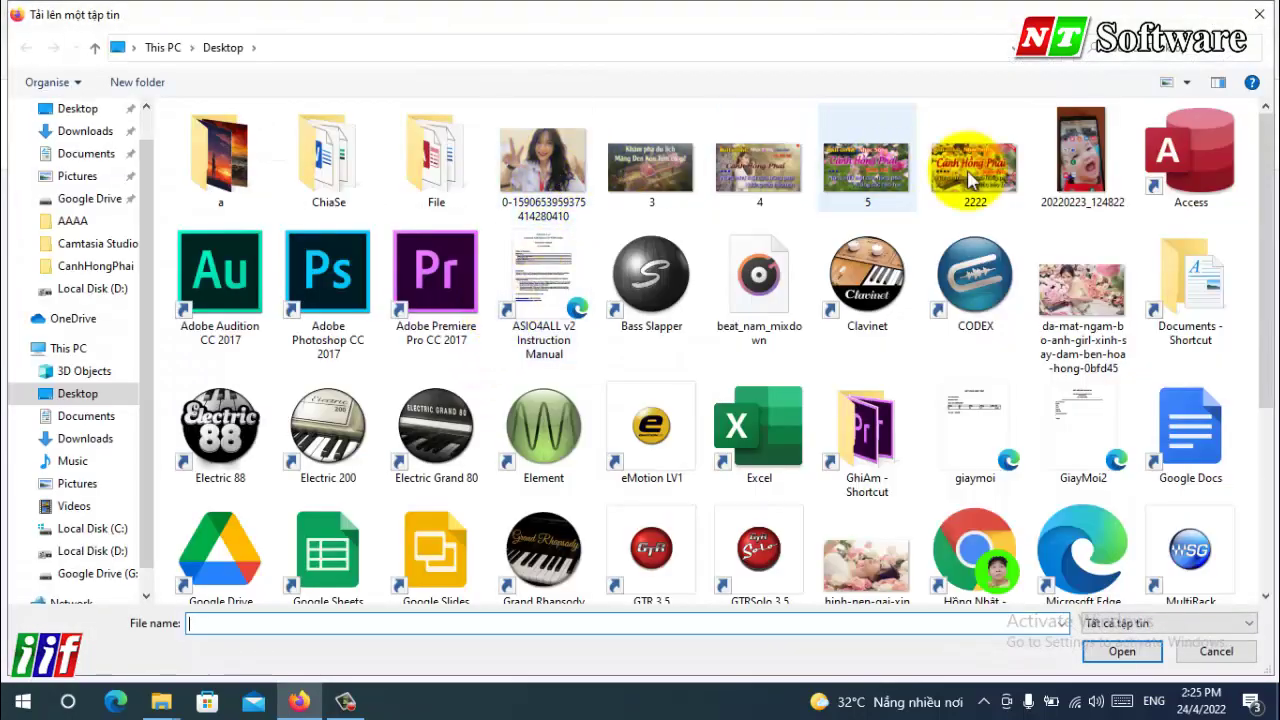
double_click(930, 178)
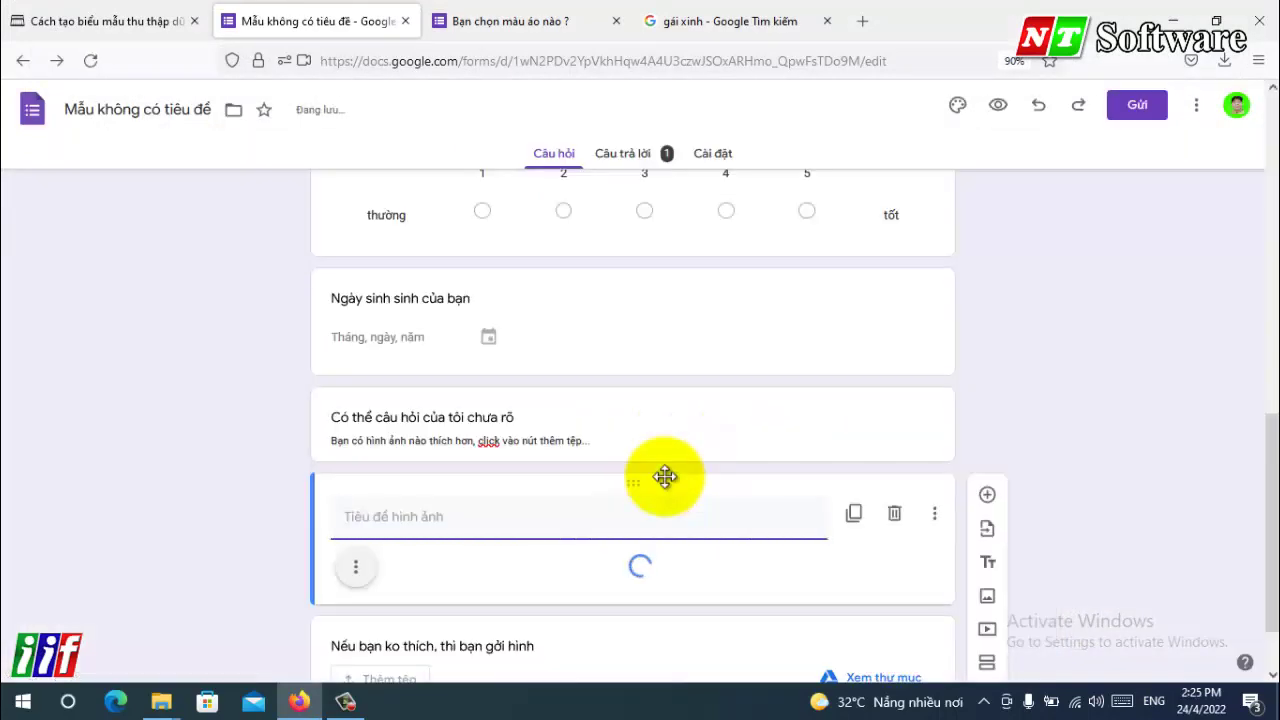
scroll(665, 477, "down", 4)
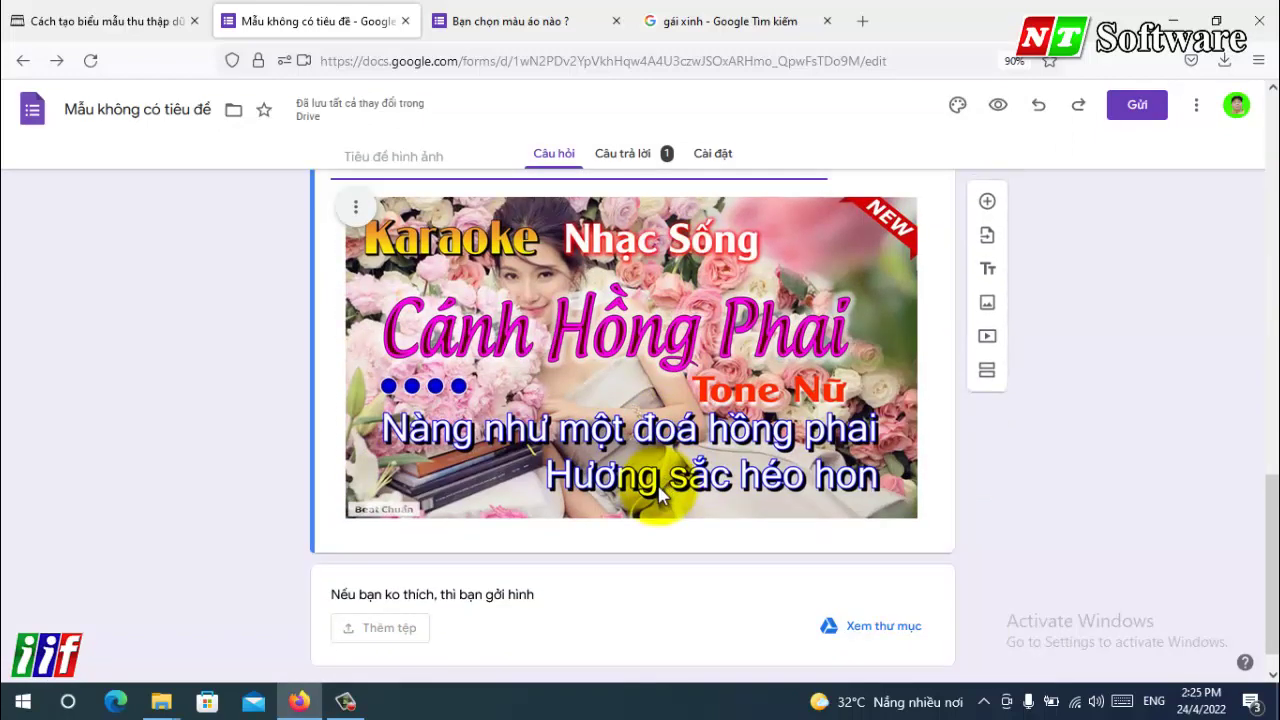
scroll(658, 490, "up", 1)
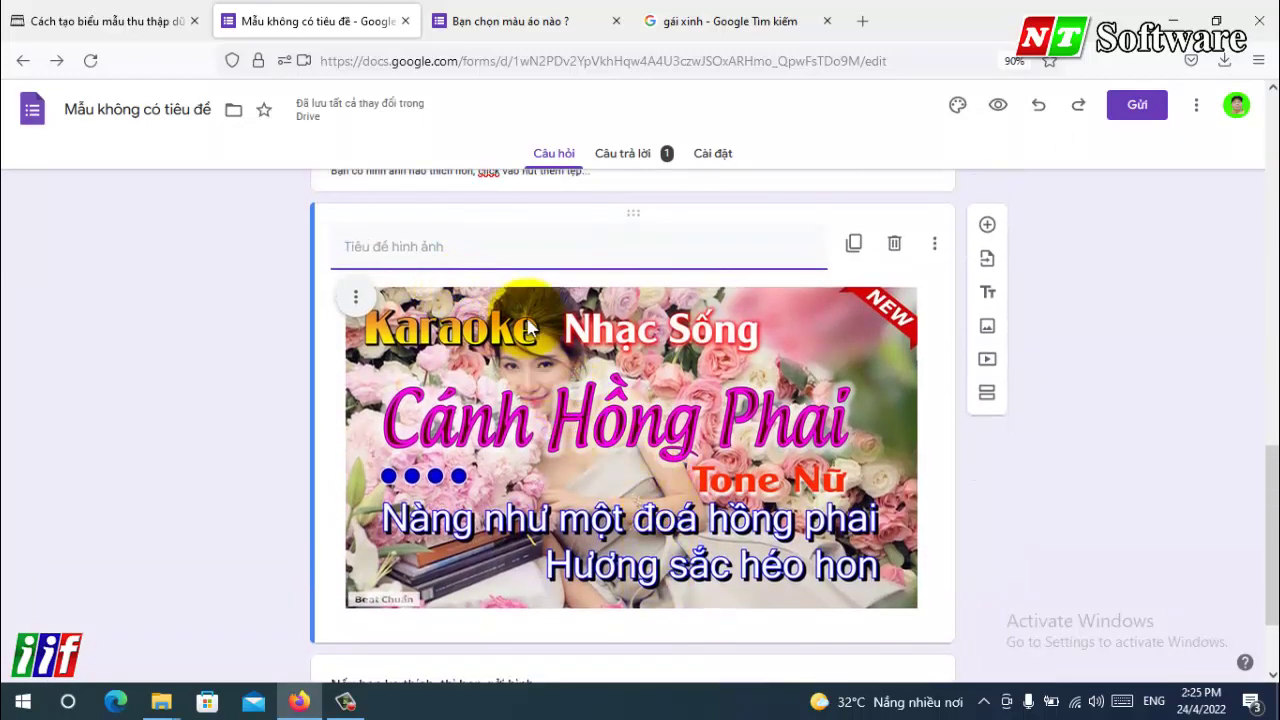
- Reload the response form and examine the inserted karaoke image between the title block and the file upload question
left_click(723, 20)
left_click(565, 22)
left_click(91, 61)
scroll(500, 432, "down", 5)
scroll(523, 449, "up", 3)
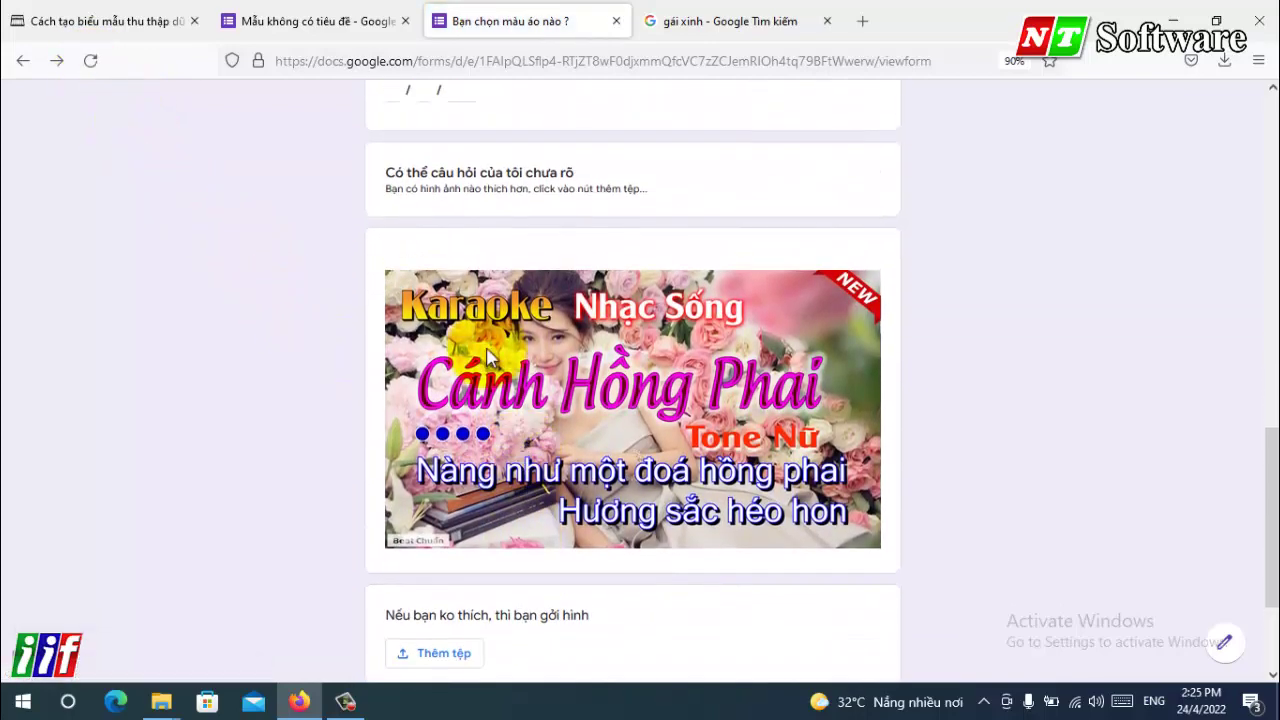
scroll(857, 414, "up", 1)
scroll(471, 463, "down", 3)
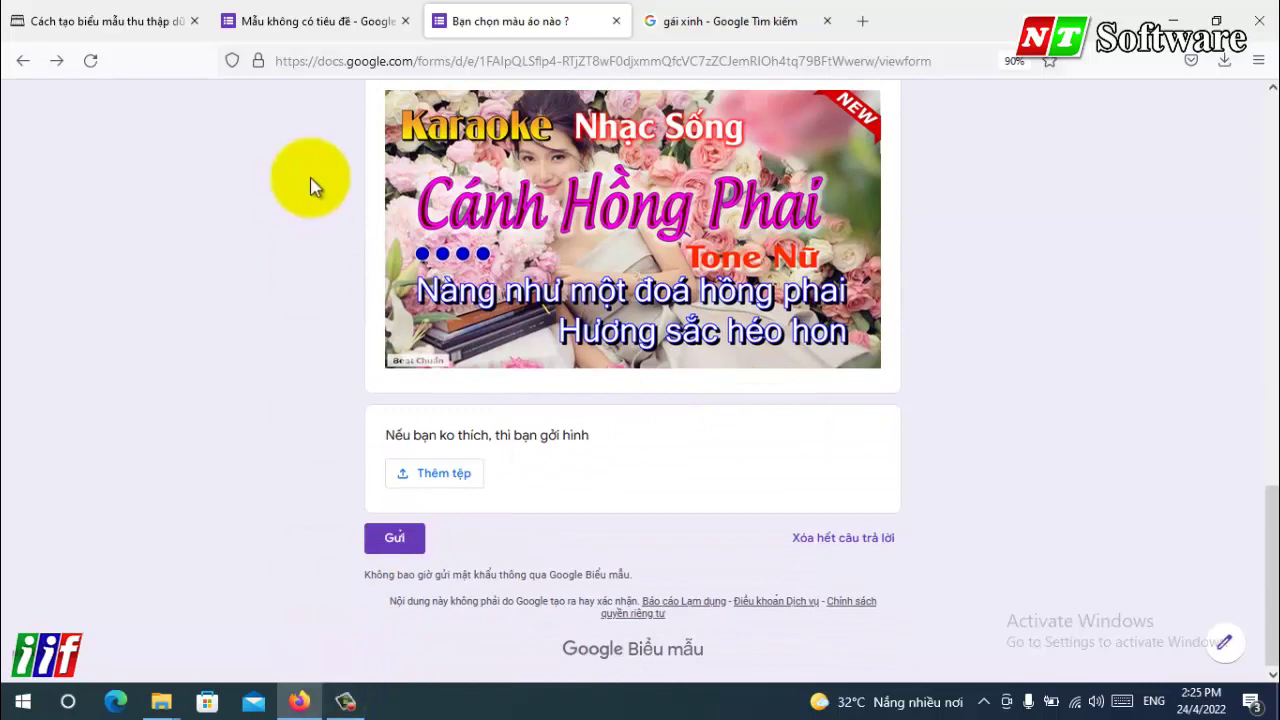
- In the form editor, search YouTube for "hồng nhật tv" and insert the video "Người Con Tha Phương Nhạc Chế" below the karaoke image
left_click(312, 20)
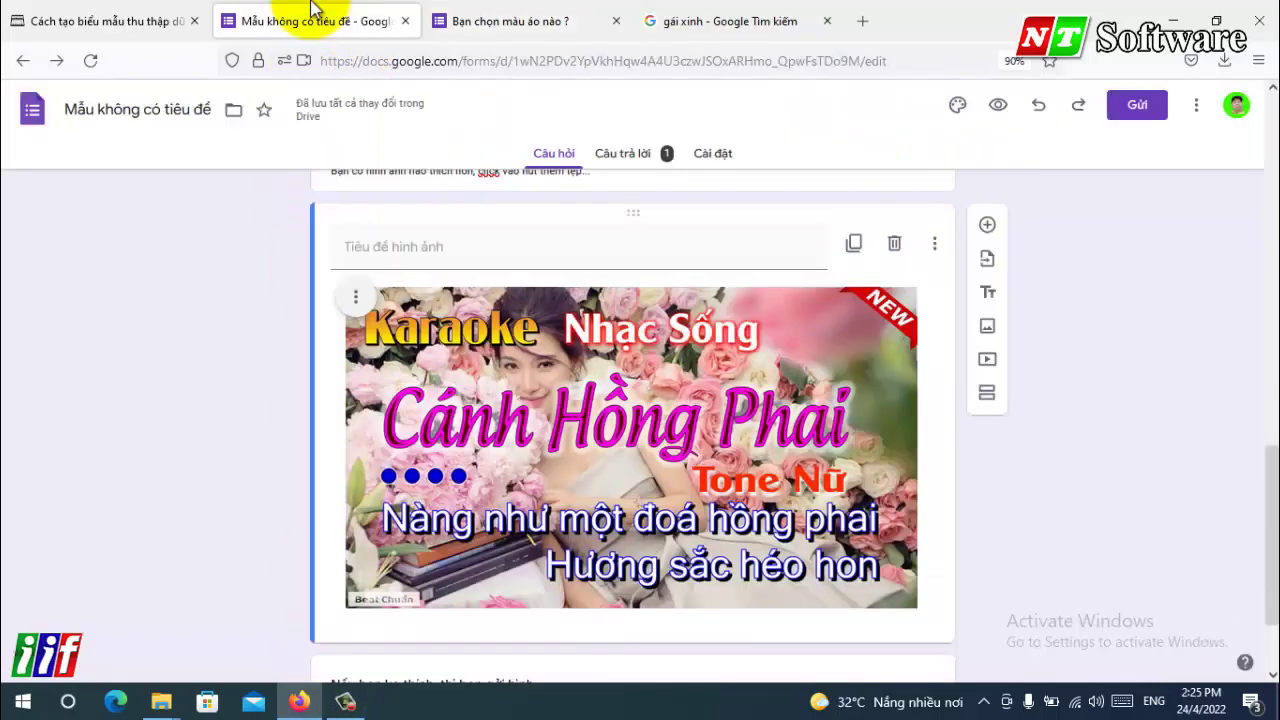
left_click(988, 361)
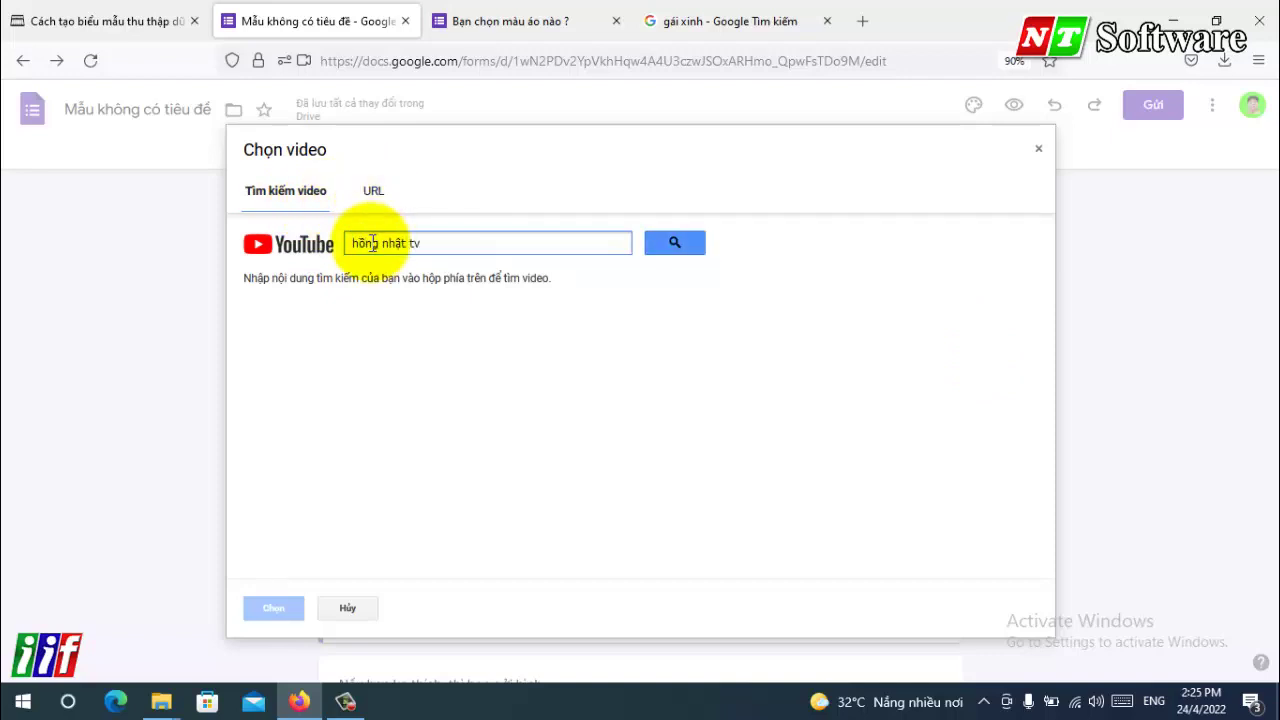
left_click(688, 255)
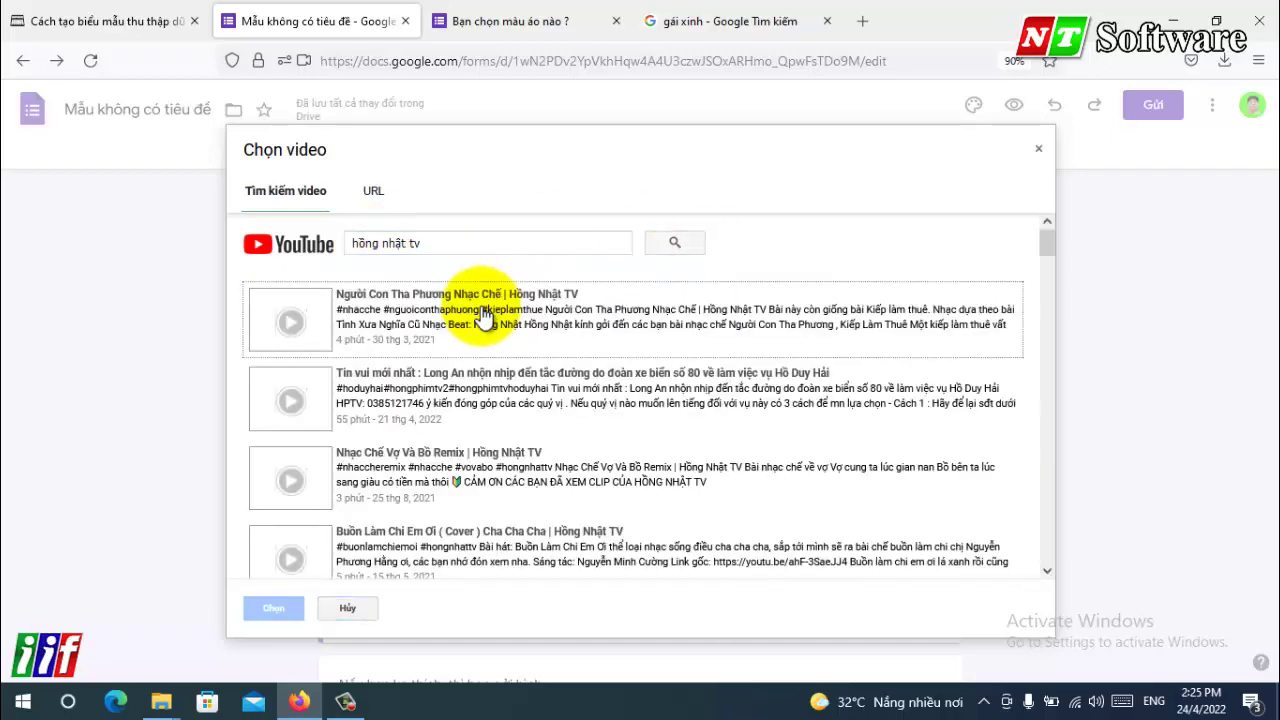
left_click(430, 316)
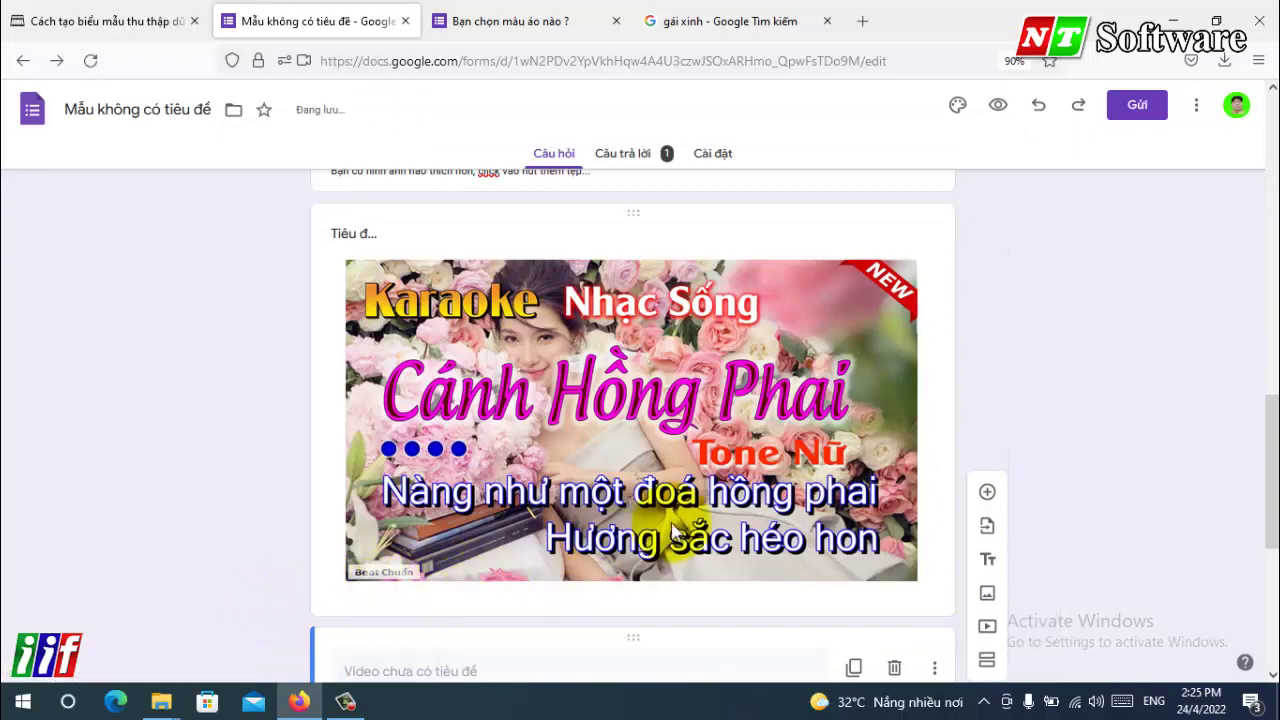
- Enlarge the inserted video to nearly the full width of its block, then select the karaoke image block above it
left_click(551, 441)
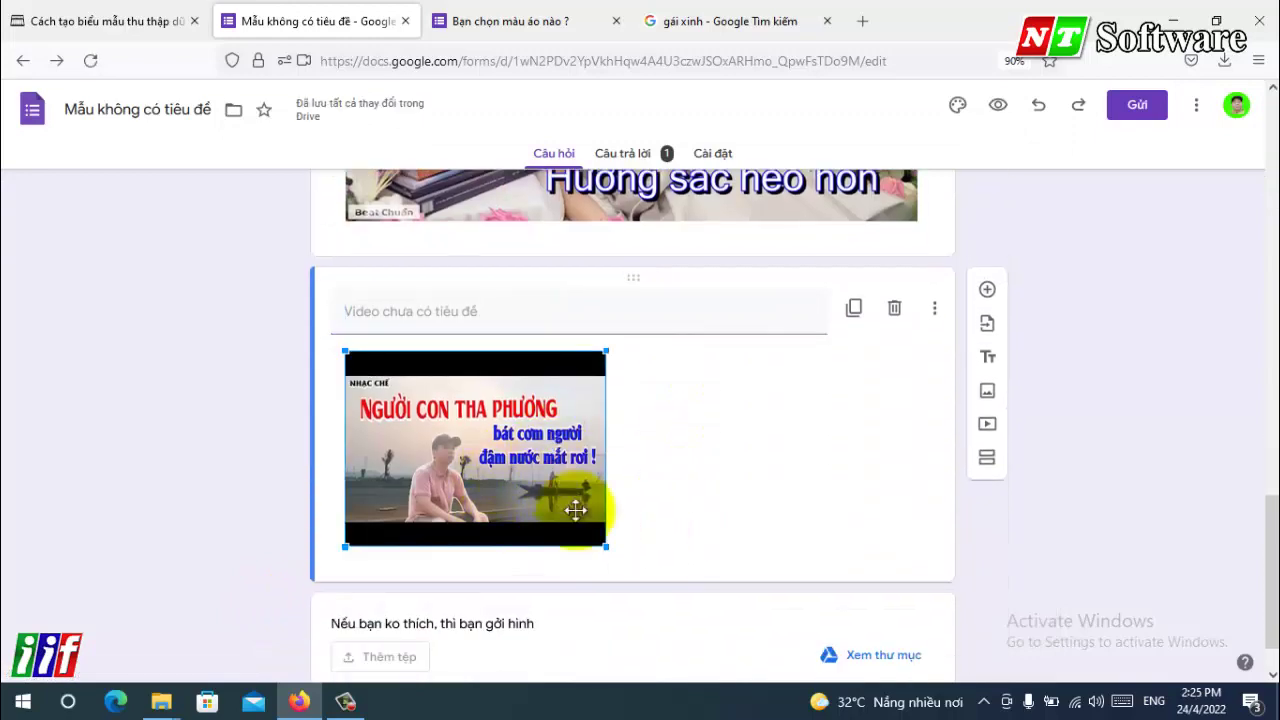
left_click_drag(605, 546, 899, 573)
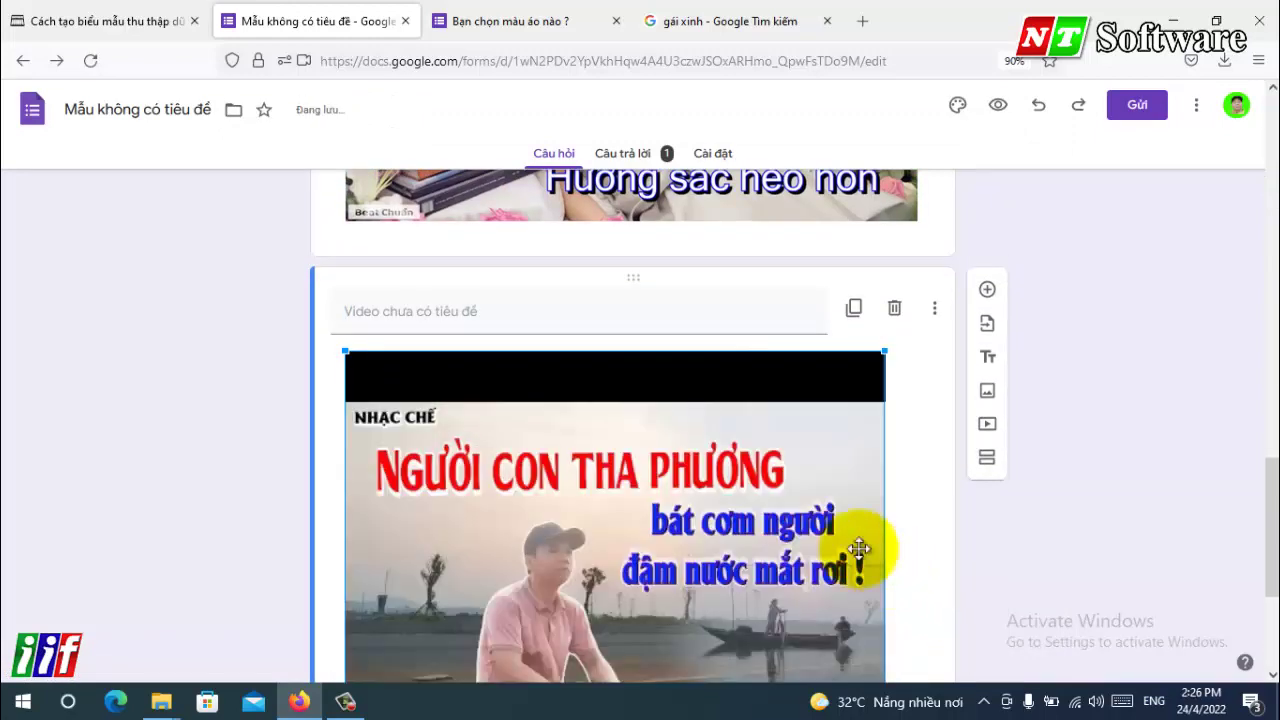
scroll(1068, 330, "up", 3)
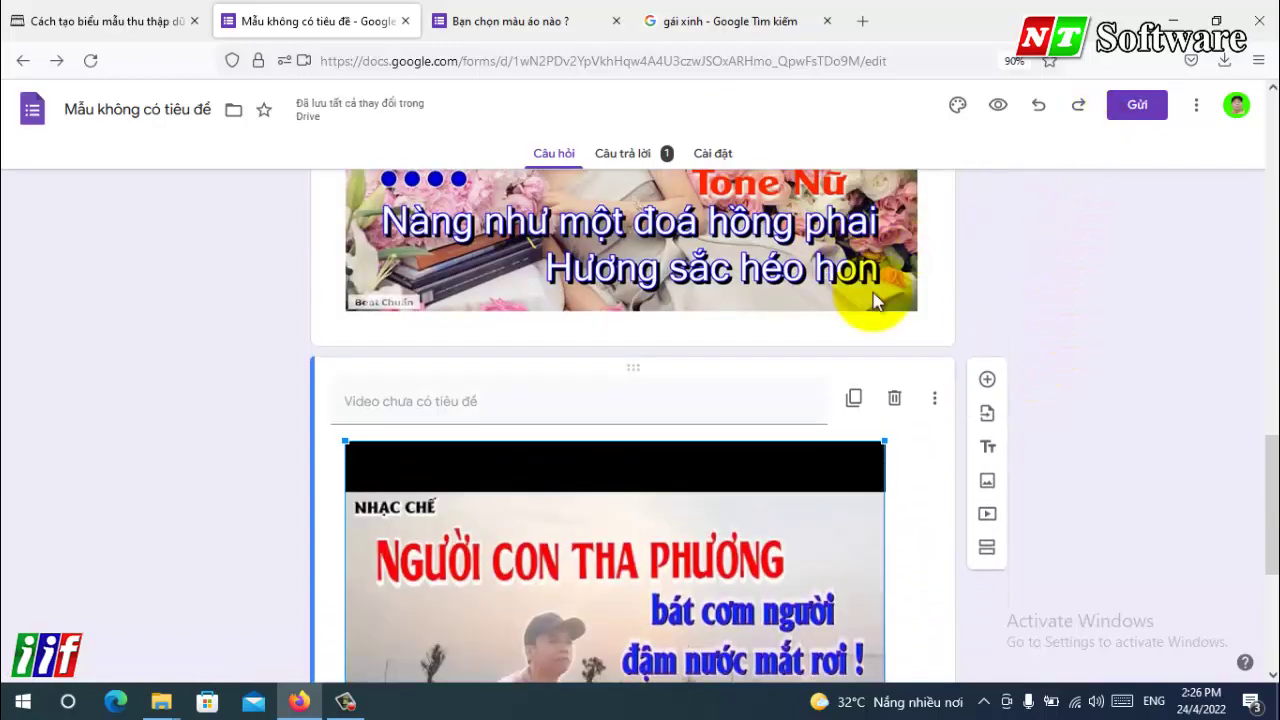
left_click(943, 337)
- Reload the response form and examine the embedded video and the questions above it
left_click(508, 21)
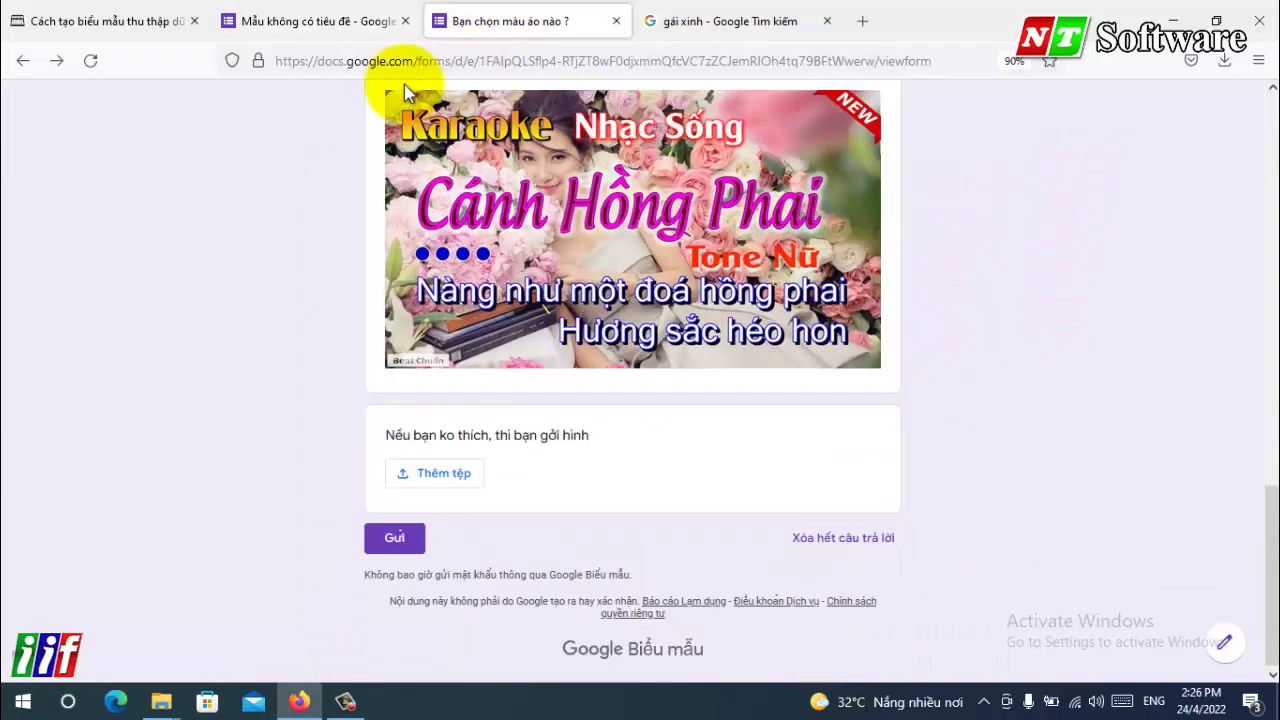
left_click(90, 62)
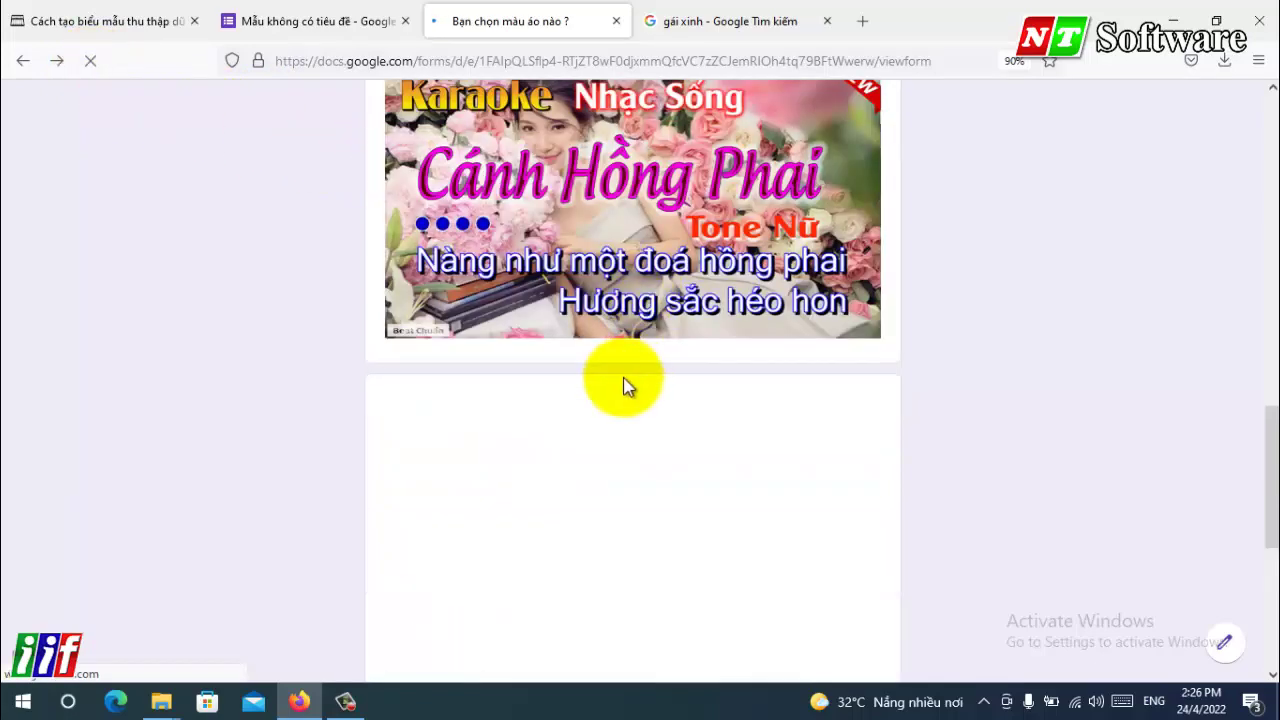
scroll(625, 386, "down", 3)
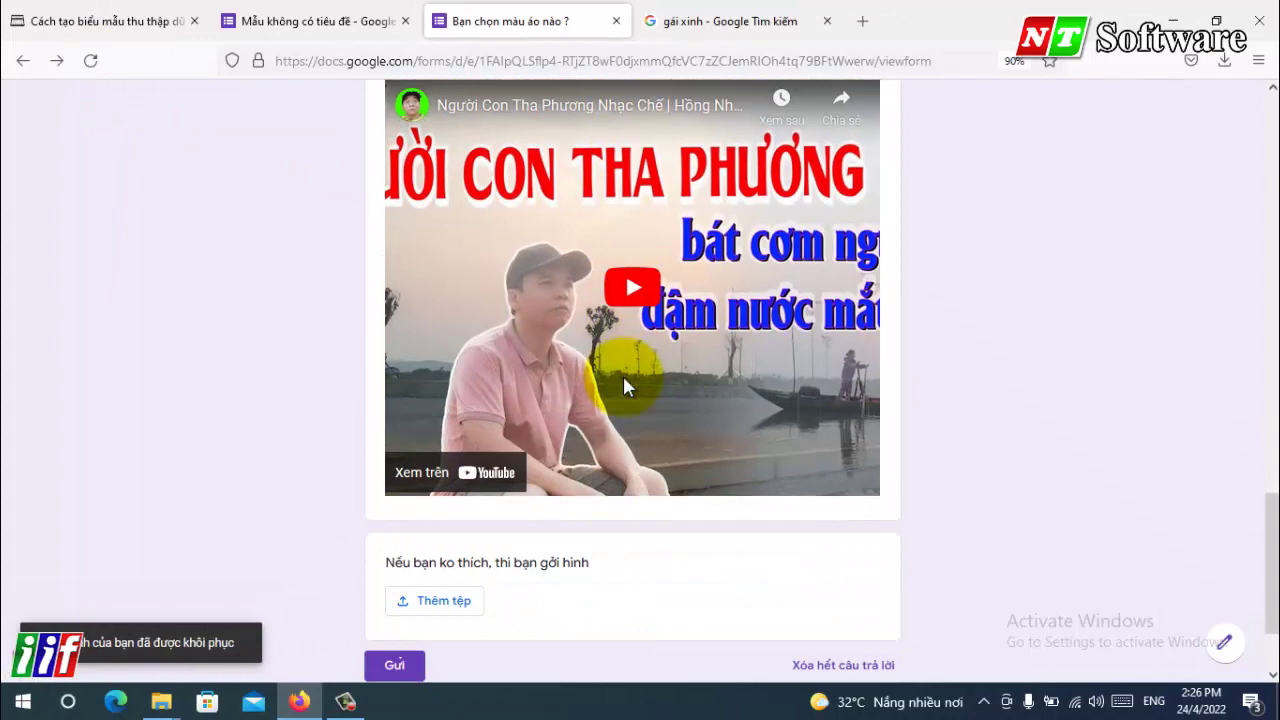
scroll(622, 373, "up", 6)
scroll(624, 383, "up", 12)
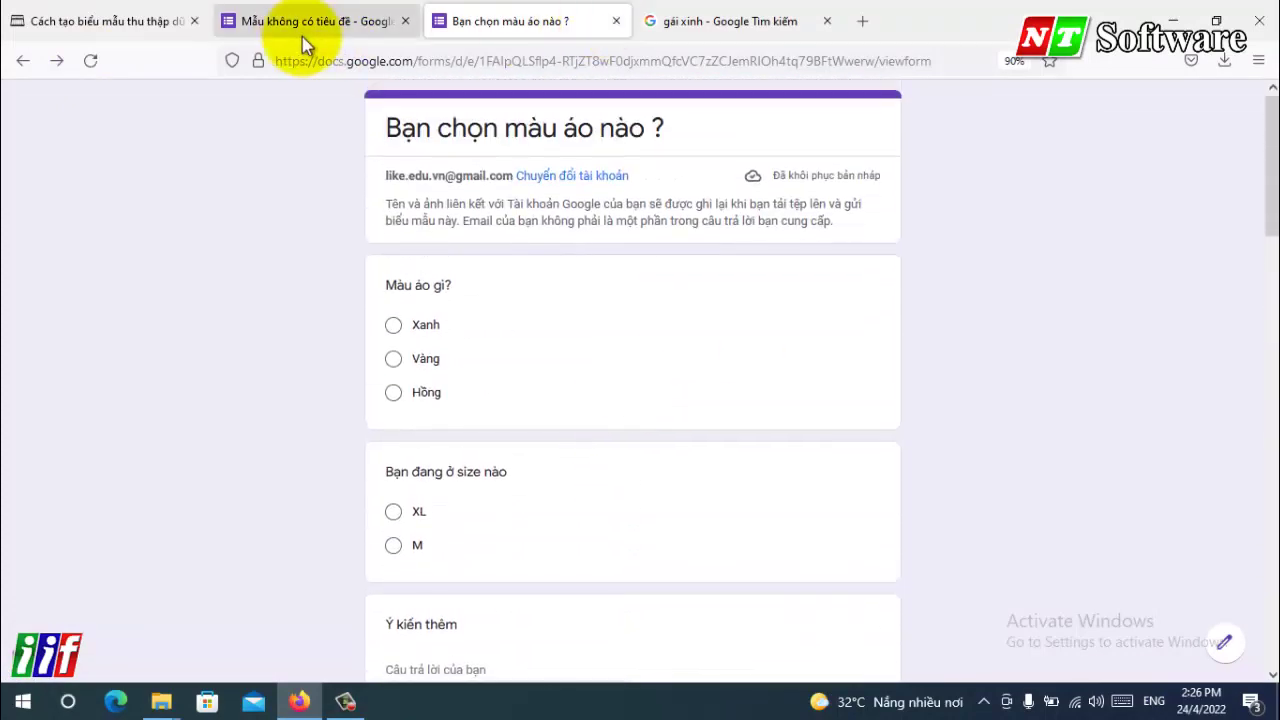
- Close the image search tab, add a section after the karaoke image in the form editor, and view it in the response form
left_click(827, 21)
left_click(290, 21)
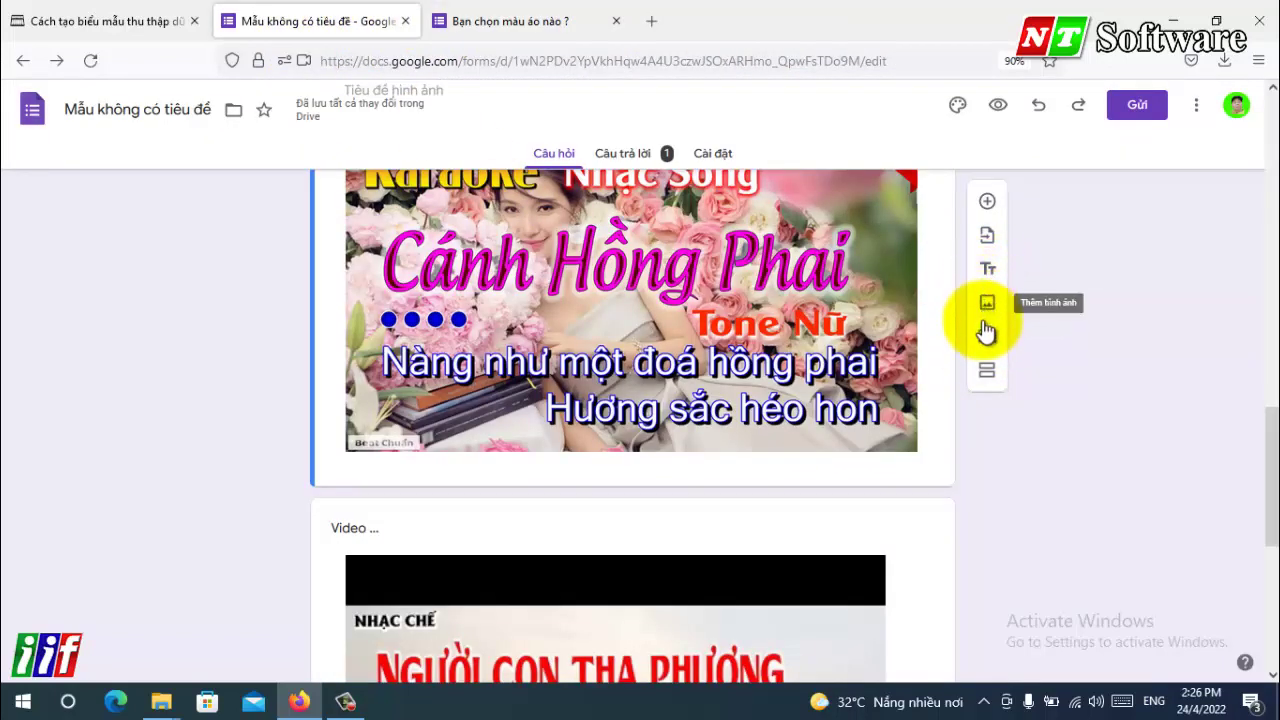
left_click(986, 375)
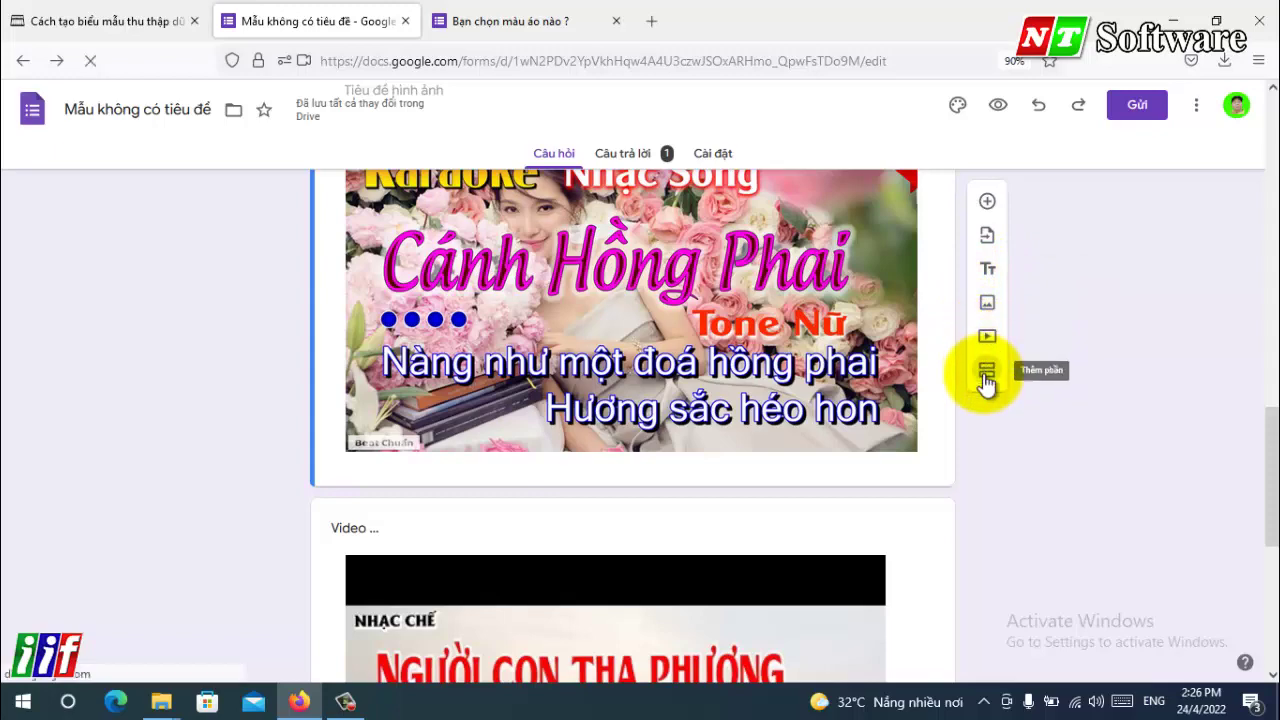
left_click(500, 20)
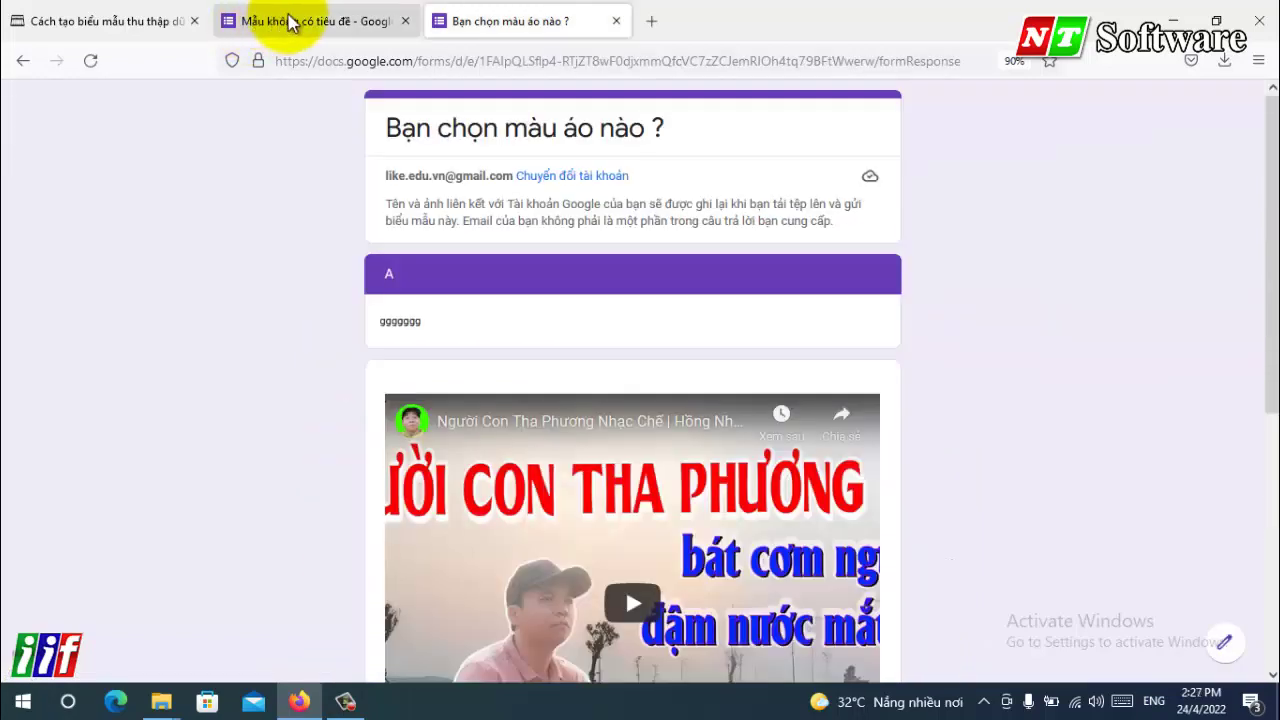
- Back in the form editor, change the title of section 2 to "Trang 2"
left_click(290, 22)
scroll(1133, 388, "up", 2)
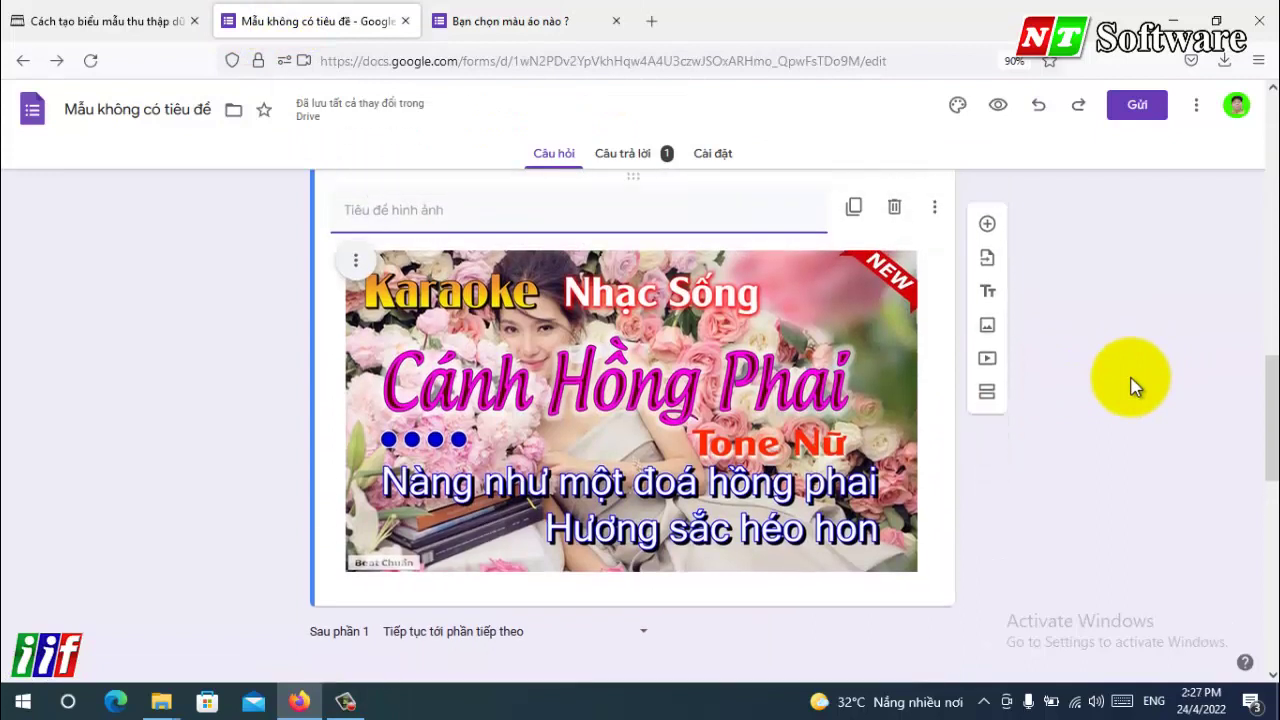
scroll(978, 385, "down", 3)
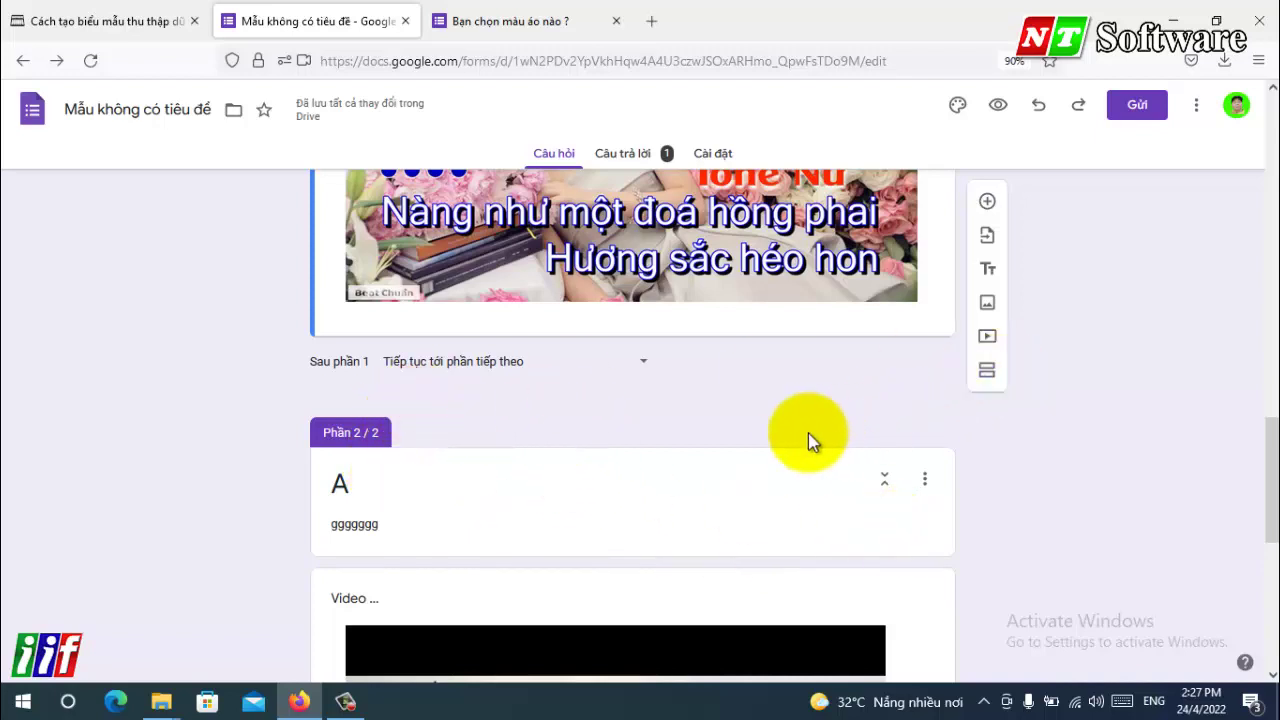
left_click(358, 492)
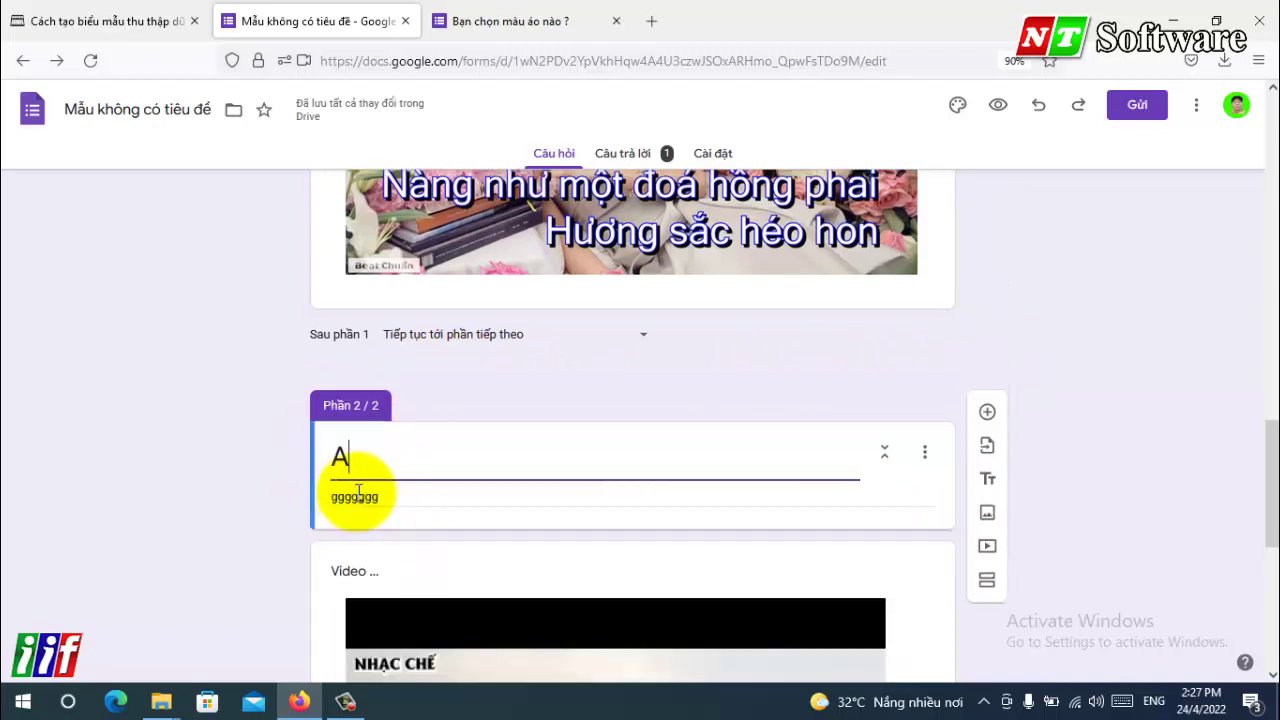
left_click_drag(345, 457, 305, 459)
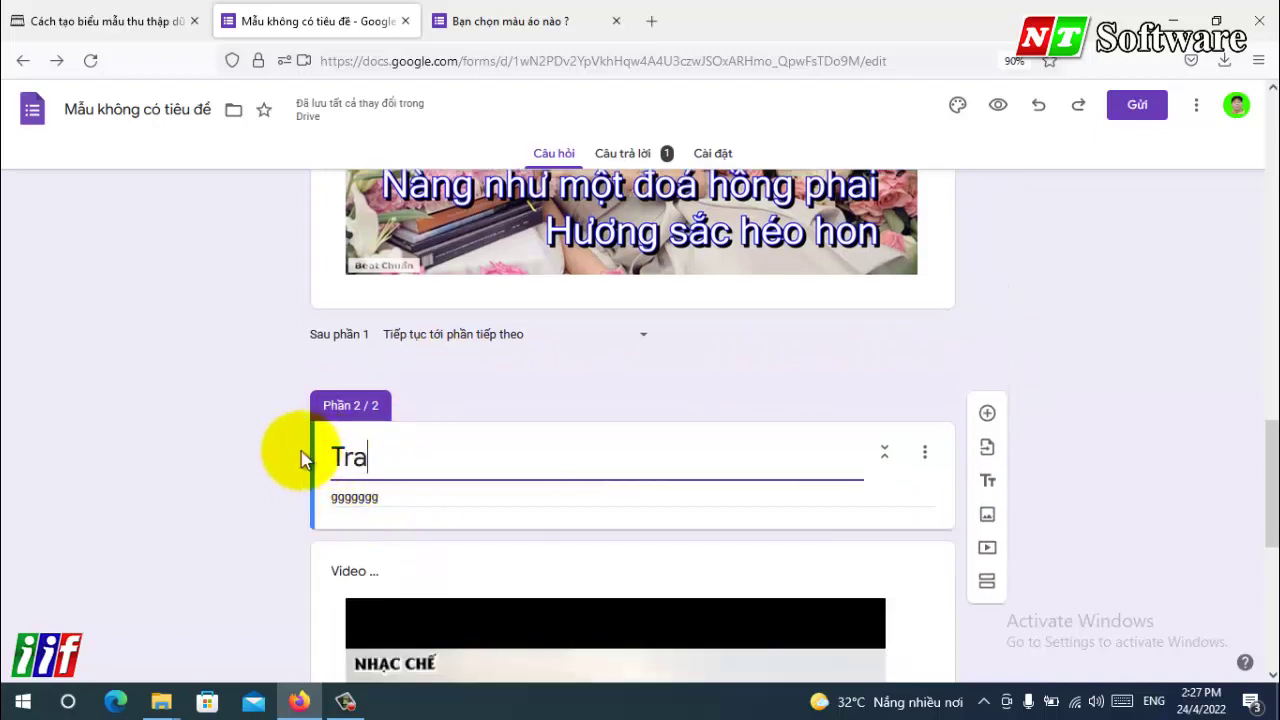
type("Trang 2")
- Replace the description of section 2 with "..." and reselect the karaoke image block at the end of section 1
double_click(352, 503)
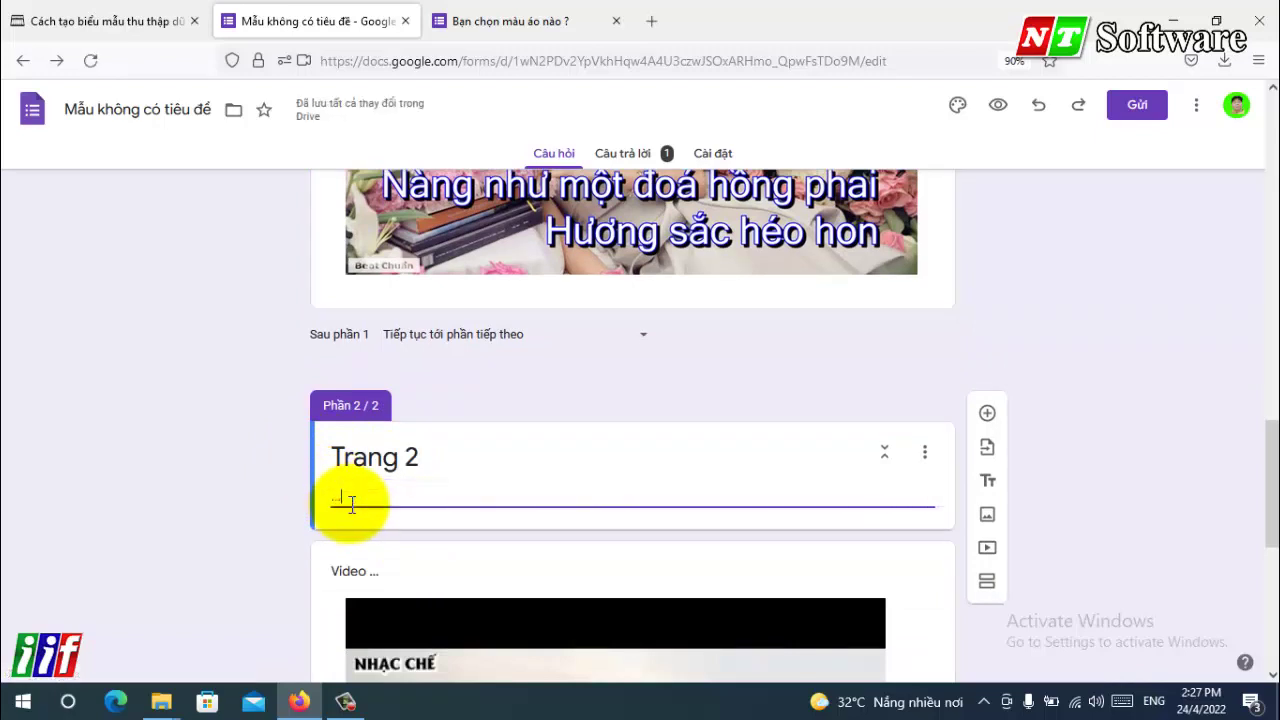
type("...")
left_click_drag(372, 492, 214, 503)
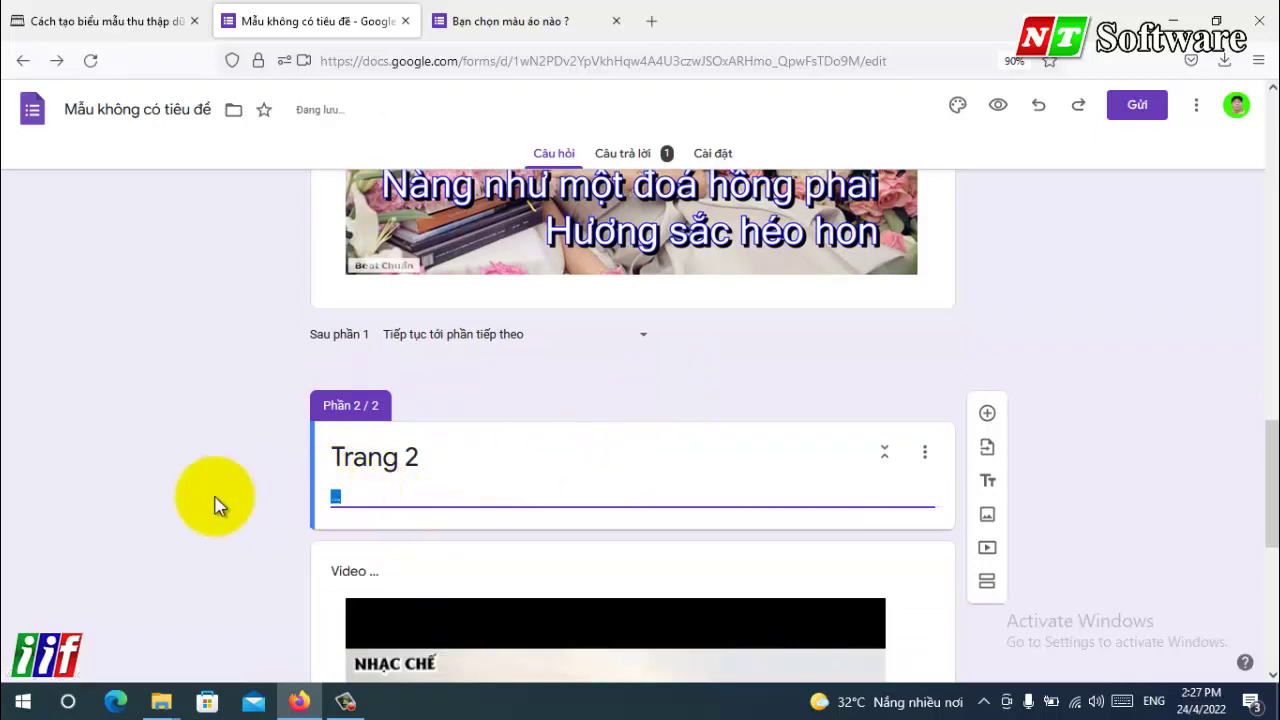
left_click(1143, 229)
scroll(1014, 286, "up", 3)
left_click(945, 322)
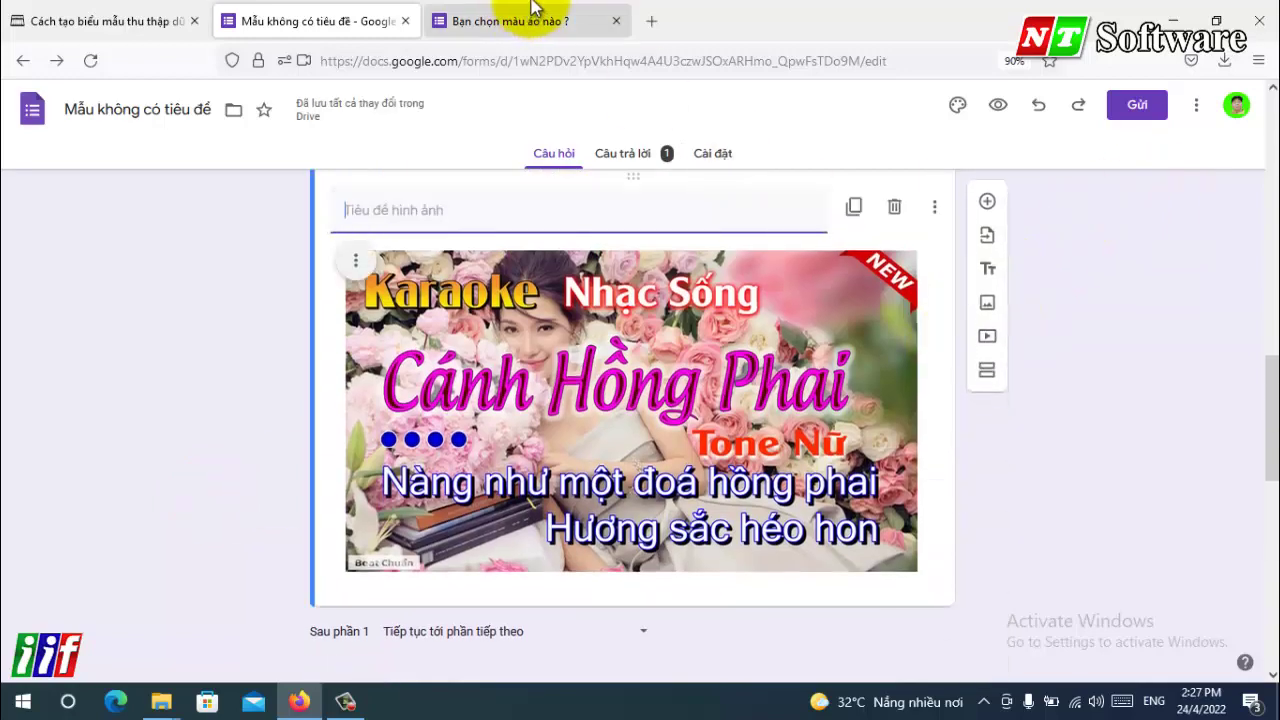
- Reload the response form from its first page, examine it down to the continue control, and return to the form editor
left_click(520, 20)
left_click(323, 61)
key("Return")
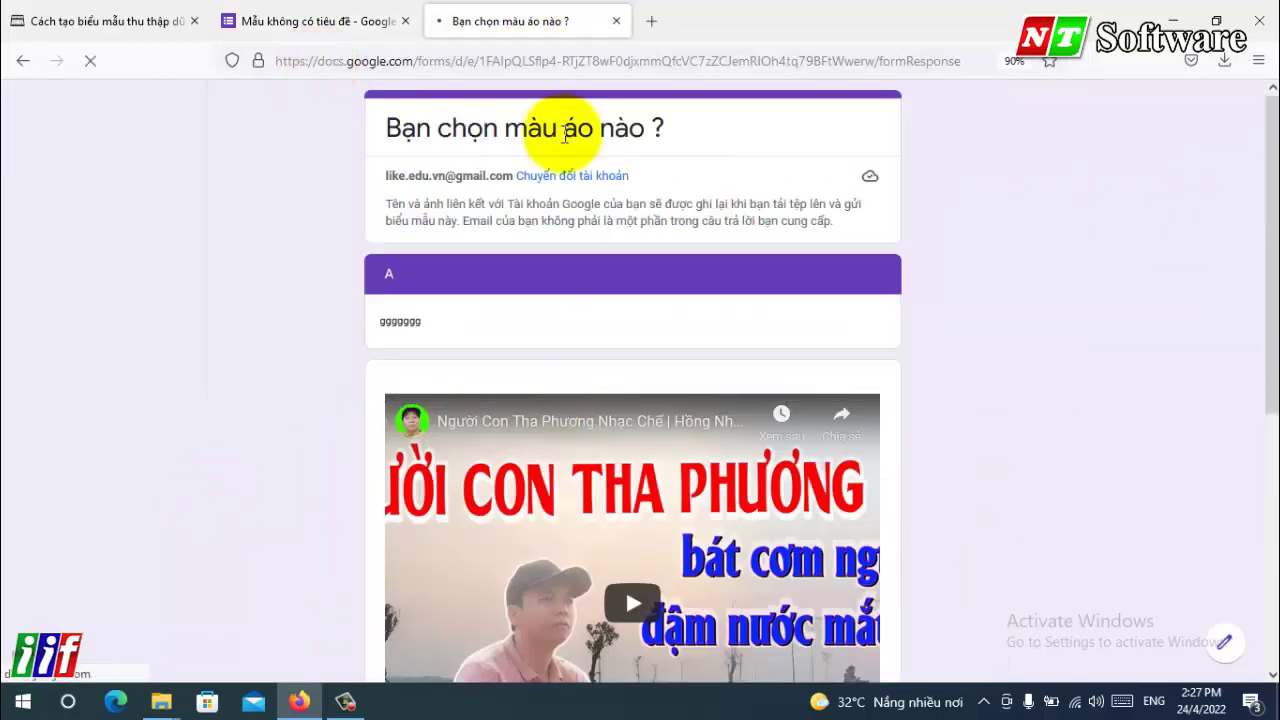
scroll(410, 250, "down", 10)
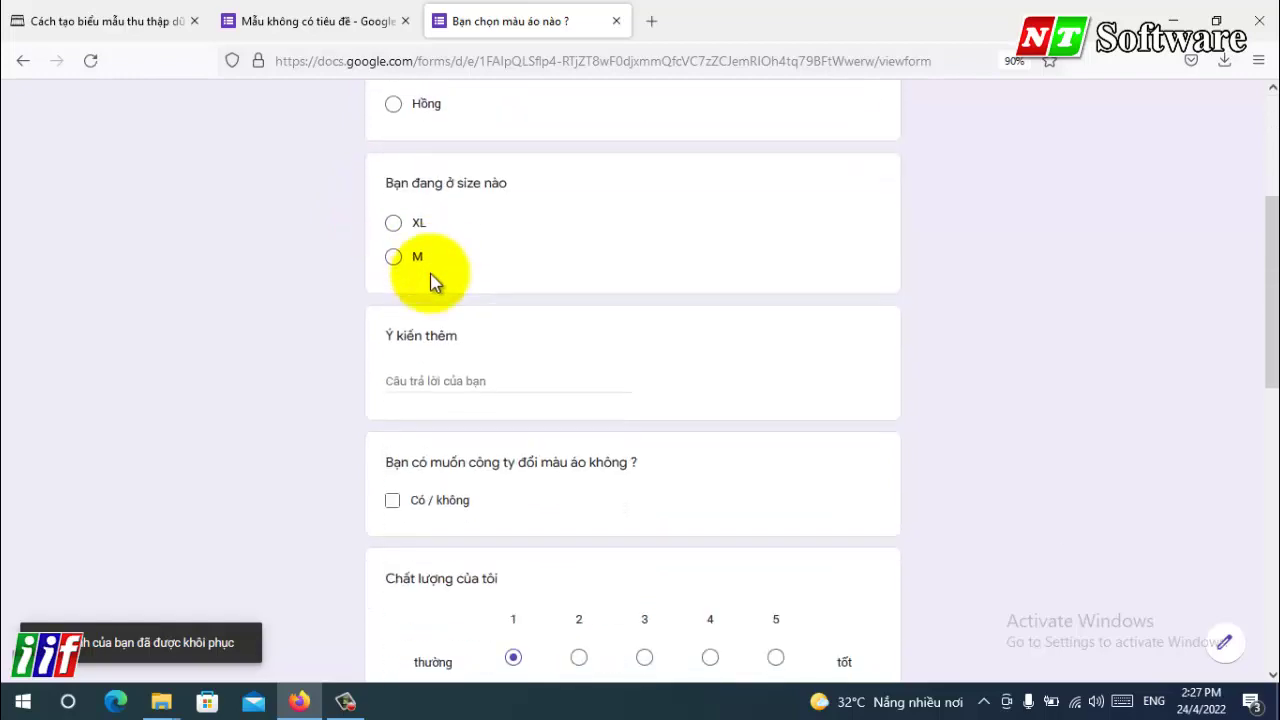
scroll(418, 250, "down", 3)
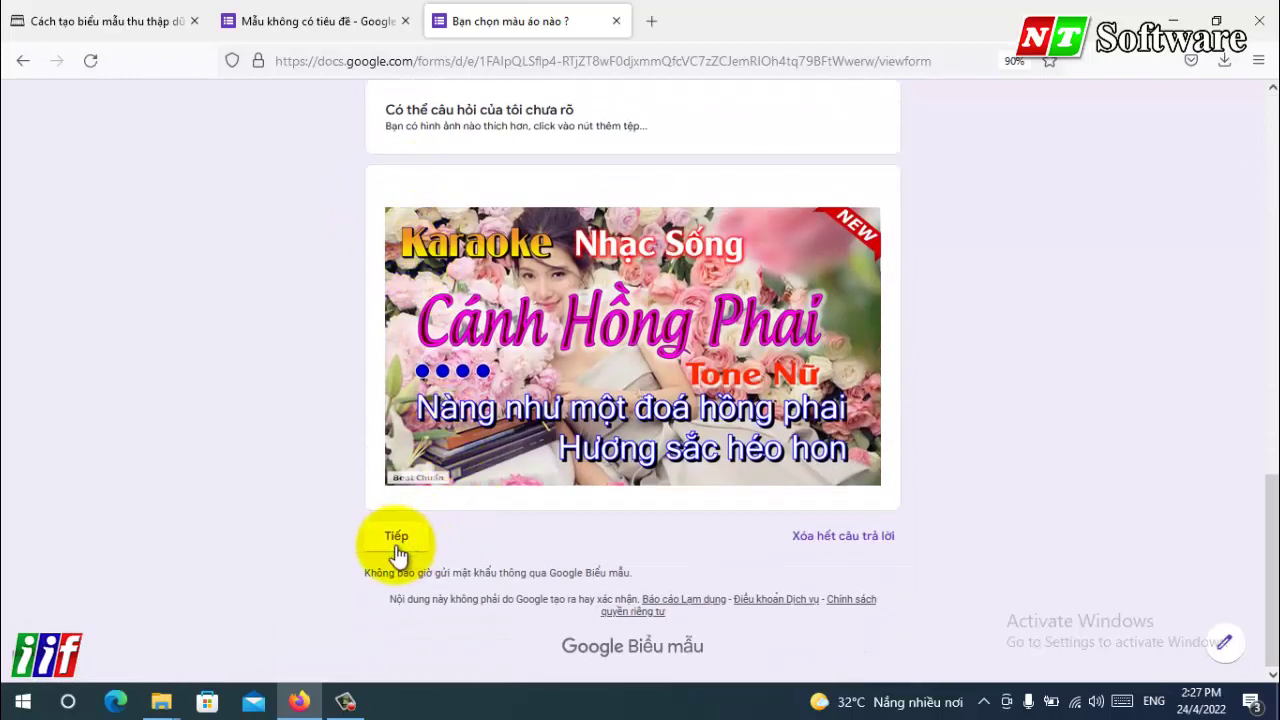
left_click(373, 20)
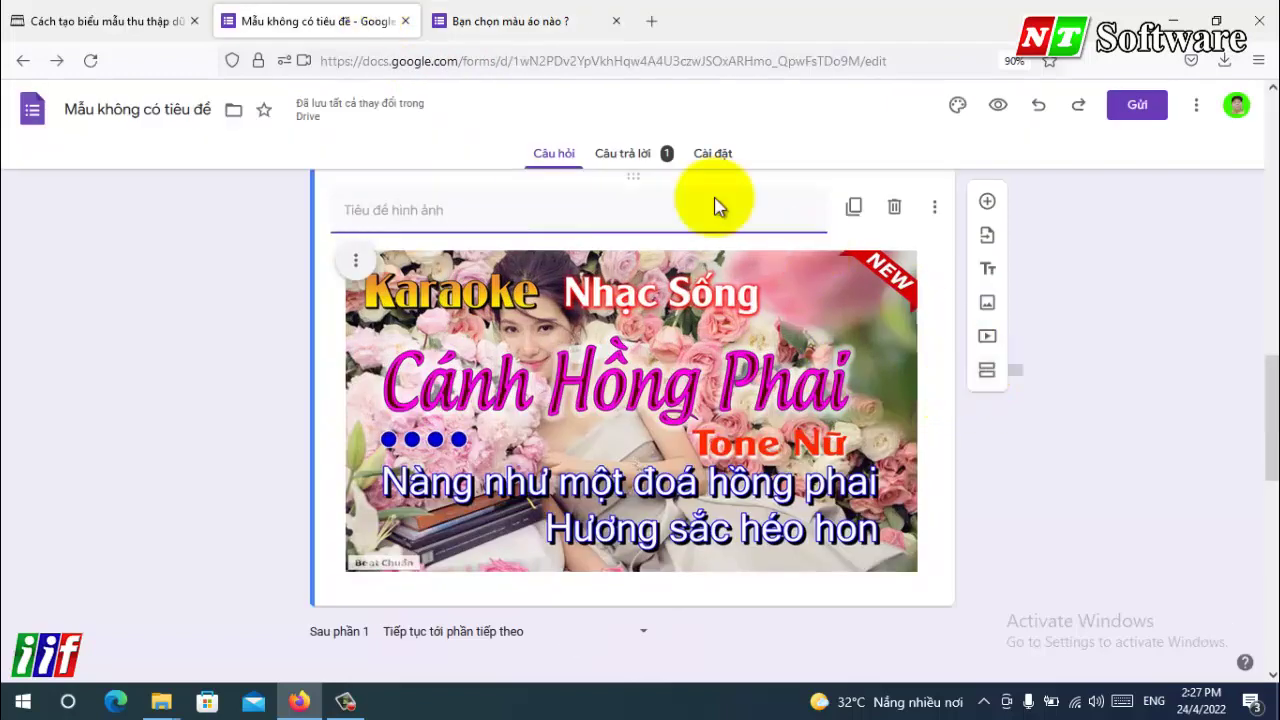